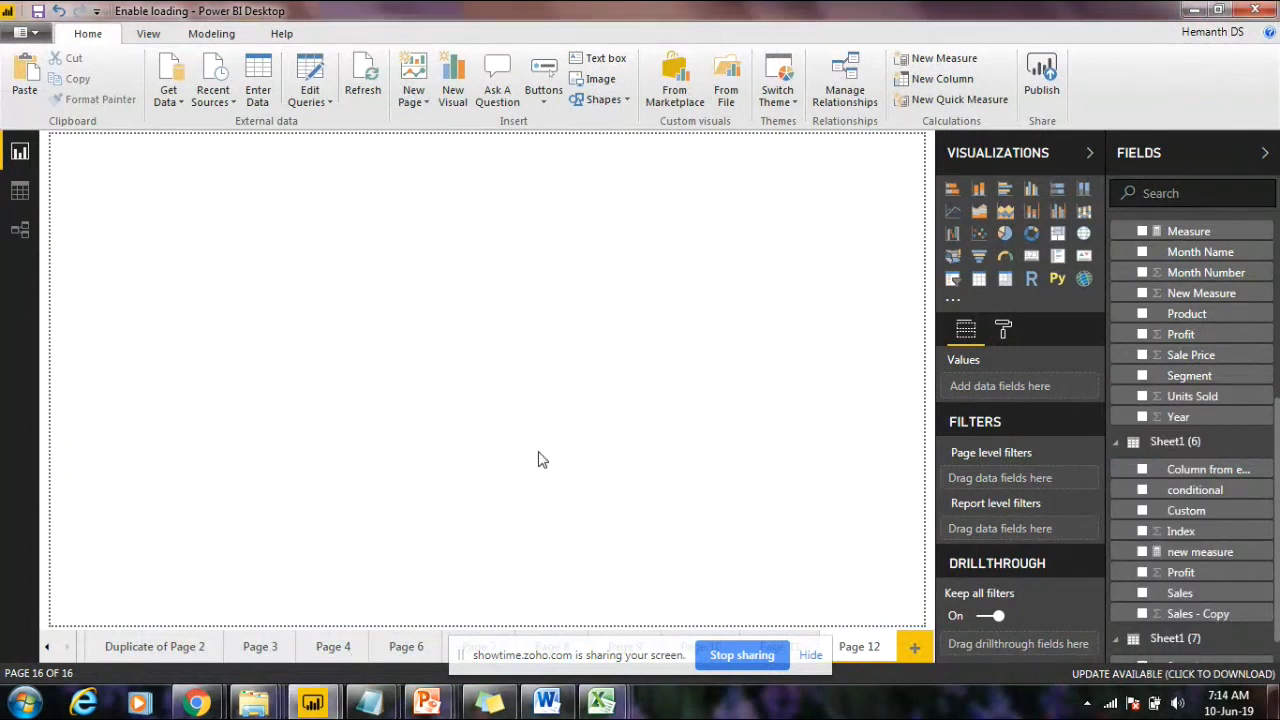
# Step: Switch to Word and minimise the CDR Desktop Instructions document to reveal the blank Document1
pyautogui.click(546, 700)
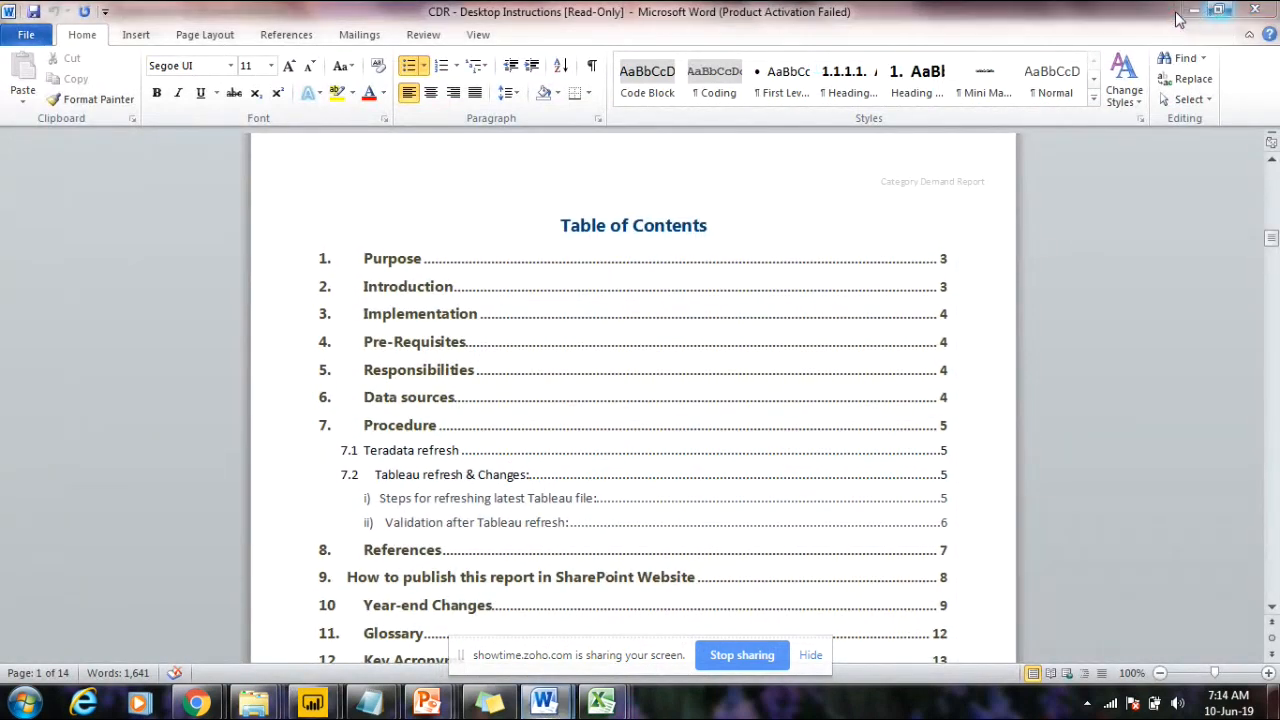
pyautogui.click(1189, 10)
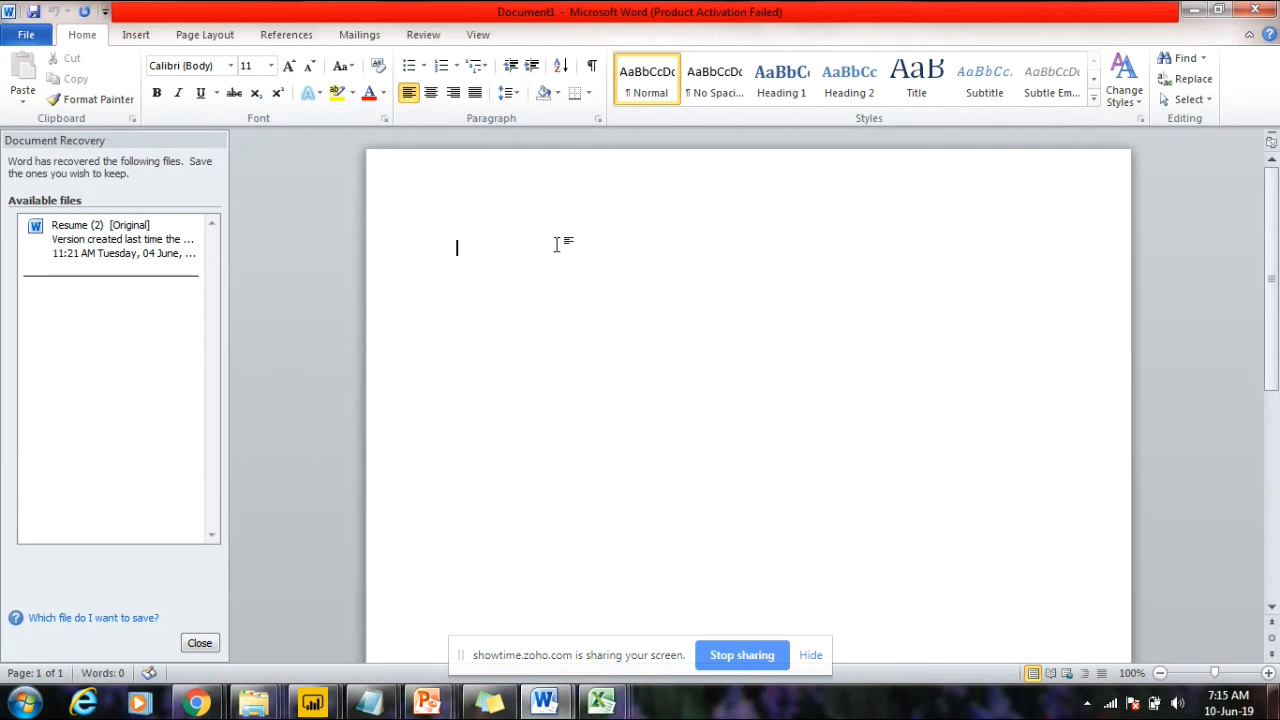
# Step: Type a bold 'Filters :' heading in Document1 and start a new line below it
pyautogui.write('Filters :')
pyautogui.moveTo(514, 243); pyautogui.dragTo(373, 257)
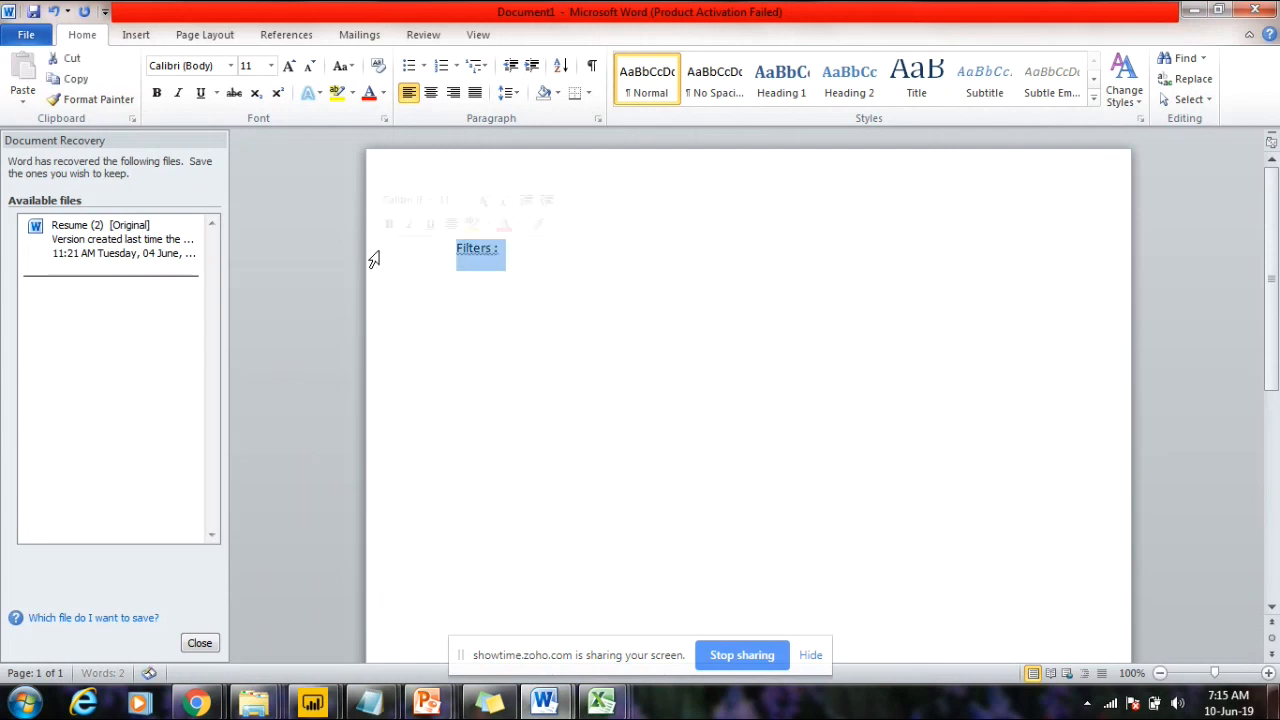
pyautogui.hotkey('ctrl', 'b')
pyautogui.click(626, 253)
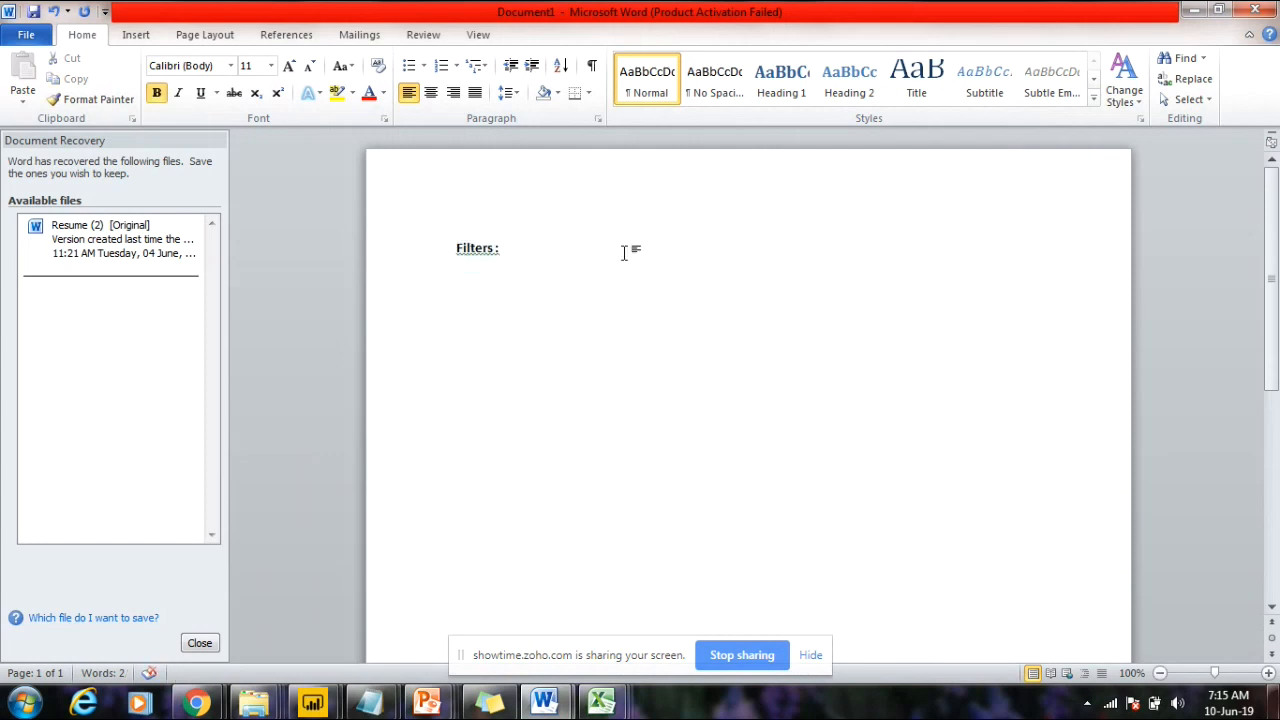
pyautogui.press('Return')
# Step: In the ShowTime chat, send a greeting, 'Gd mrng' and 'Can u see mu screen and able to hear'
pyautogui.click(197, 703)
pyautogui.write('ish')
pyautogui.press('Return')
pyautogui.write('G')
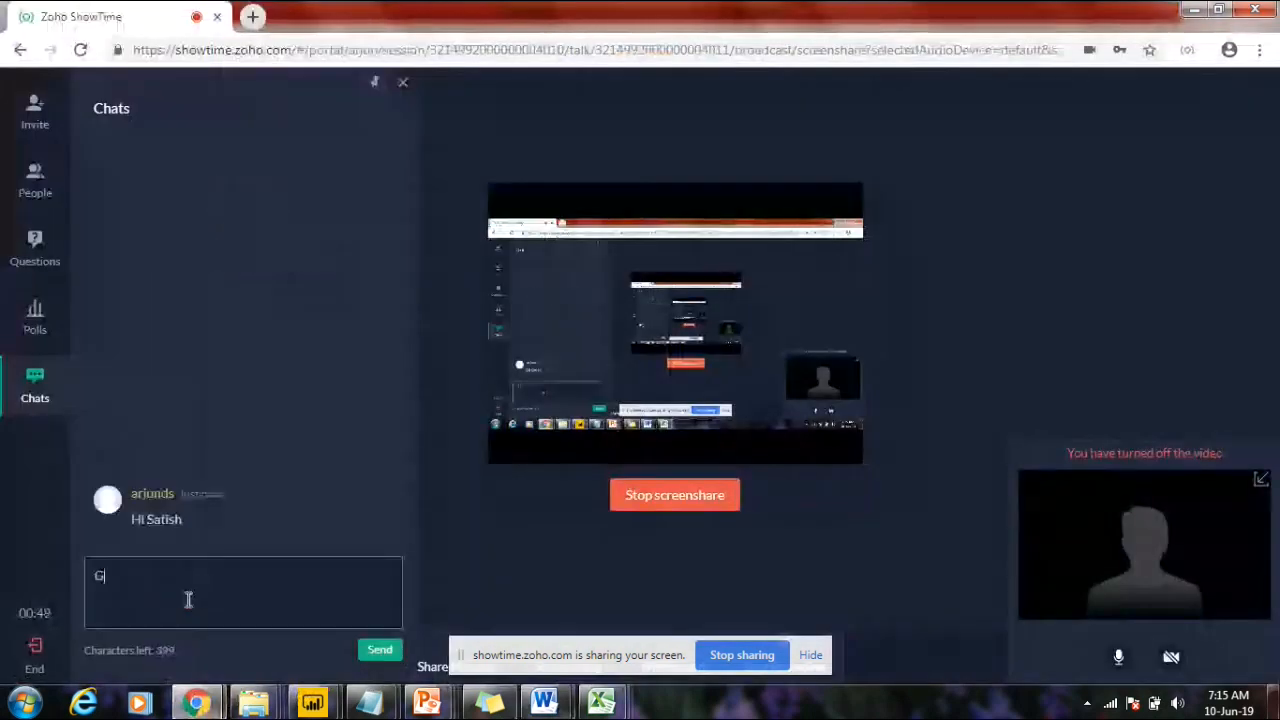
pyautogui.write('d mrng')
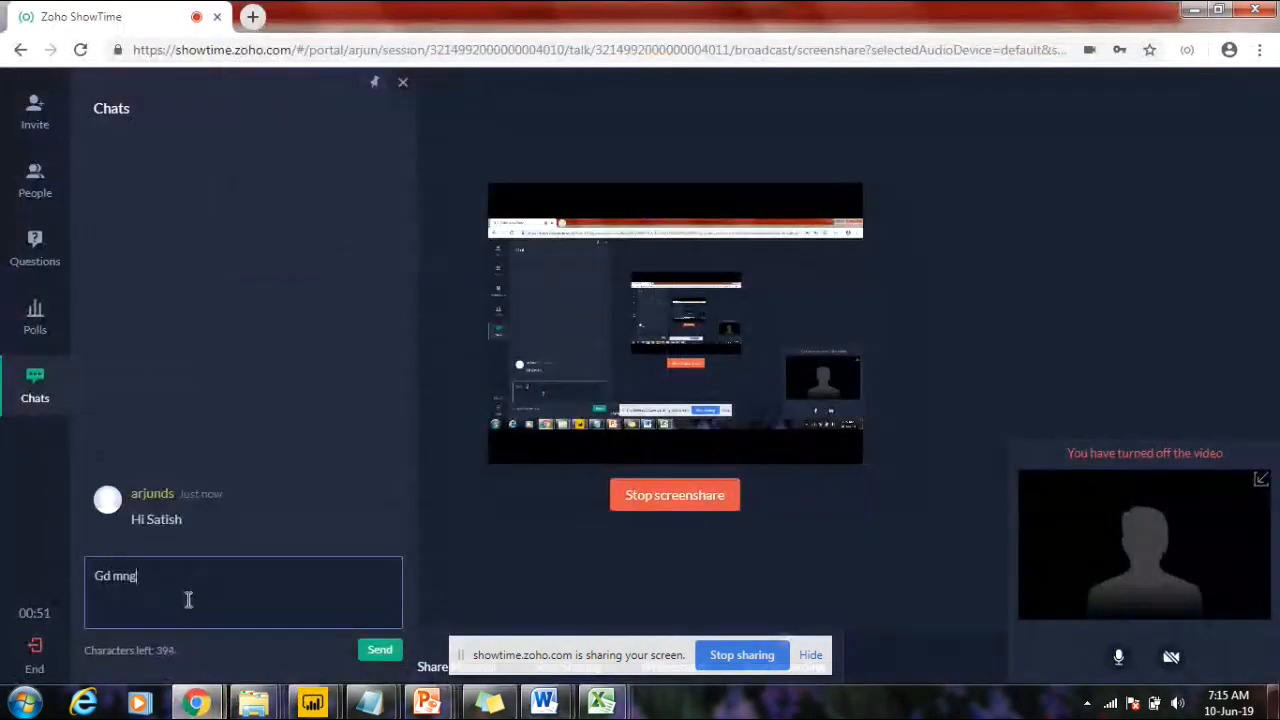
pyautogui.press('Return')
pyautogui.write('Can u s')
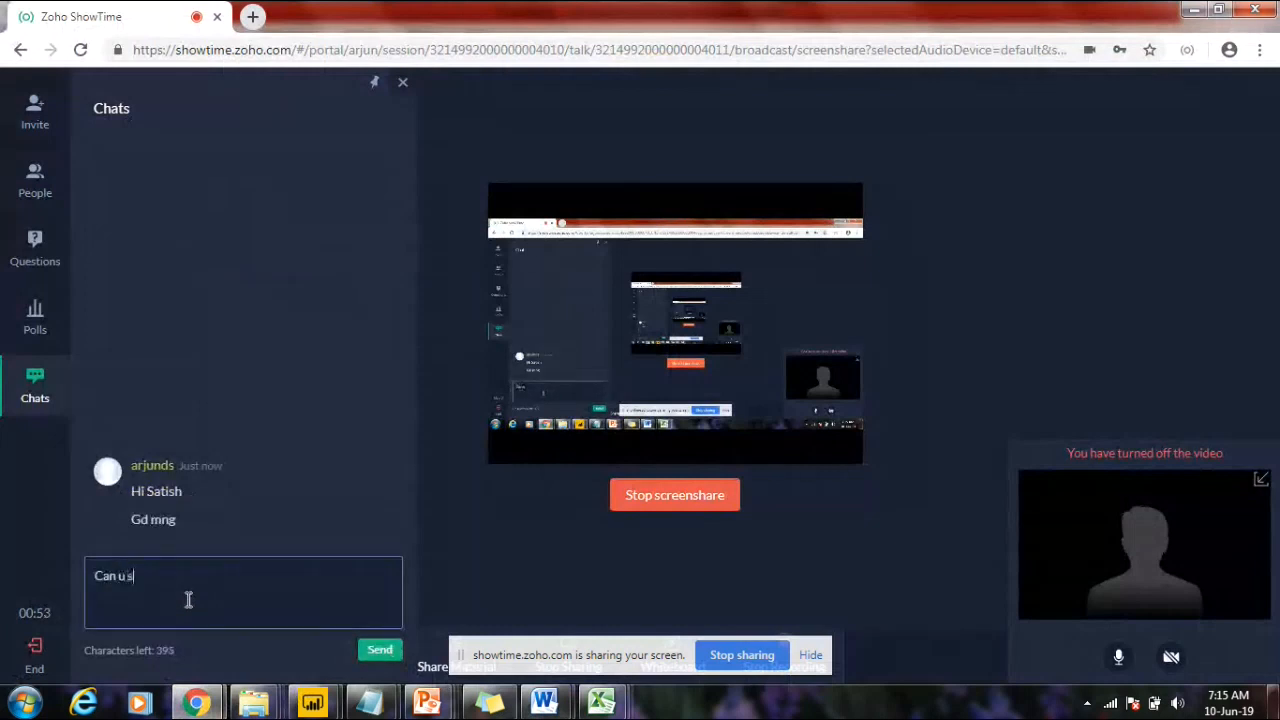
pyautogui.write('ee mu')
pyautogui.write(' scree')
pyautogui.write('n and')
pyautogui.write(' able to hear')
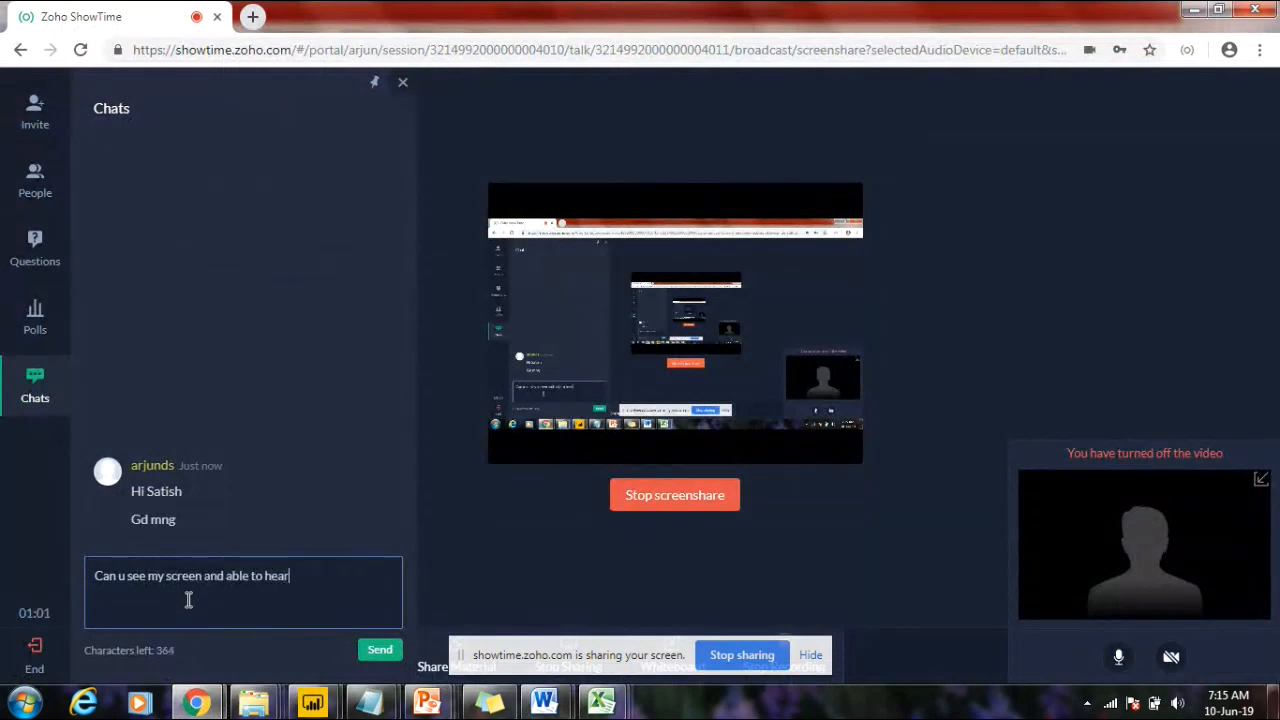
pyautogui.press('Return')
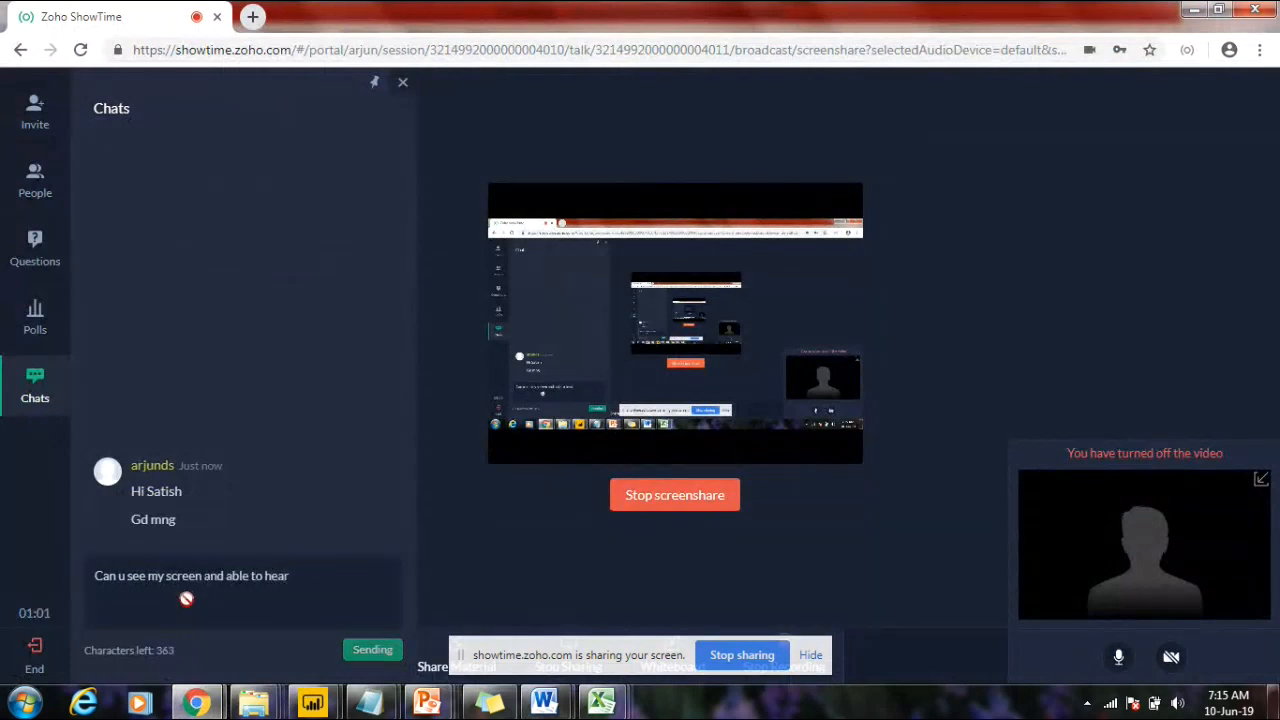
# Step: Check the participants list, then minimise the meeting window after briefly restoring it to read replies
pyautogui.click(25, 185)
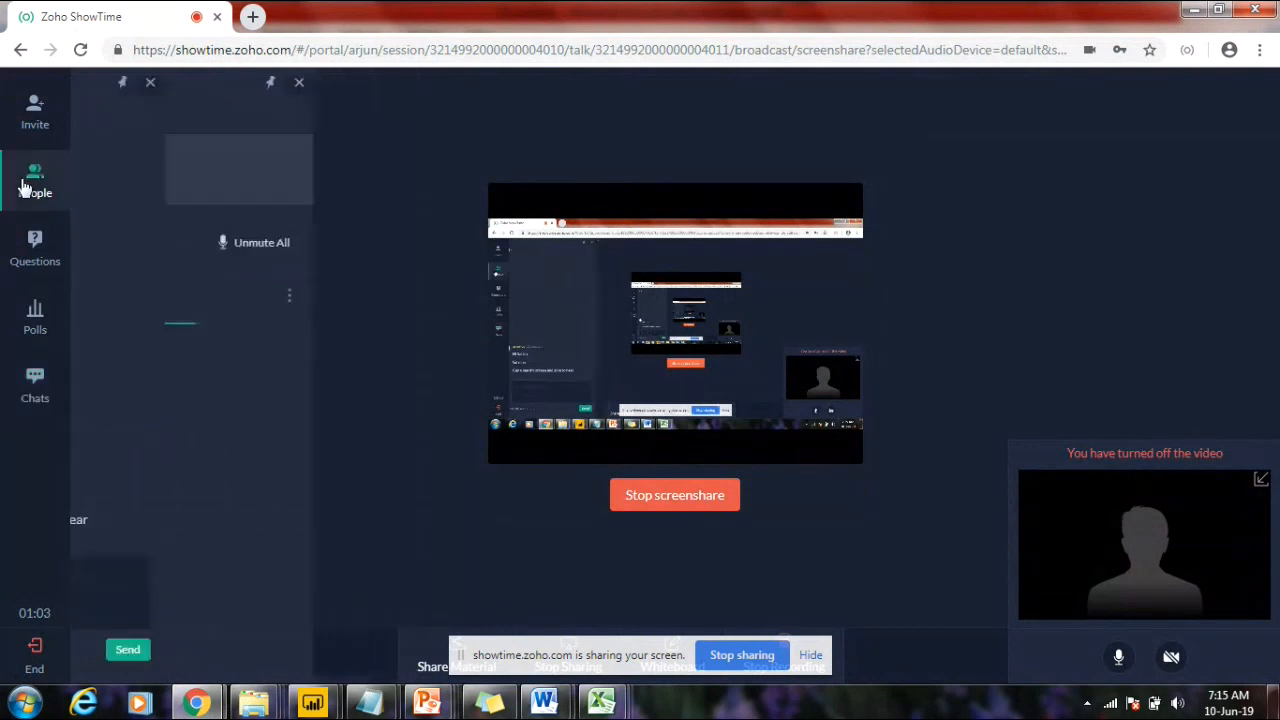
pyautogui.click(40, 373)
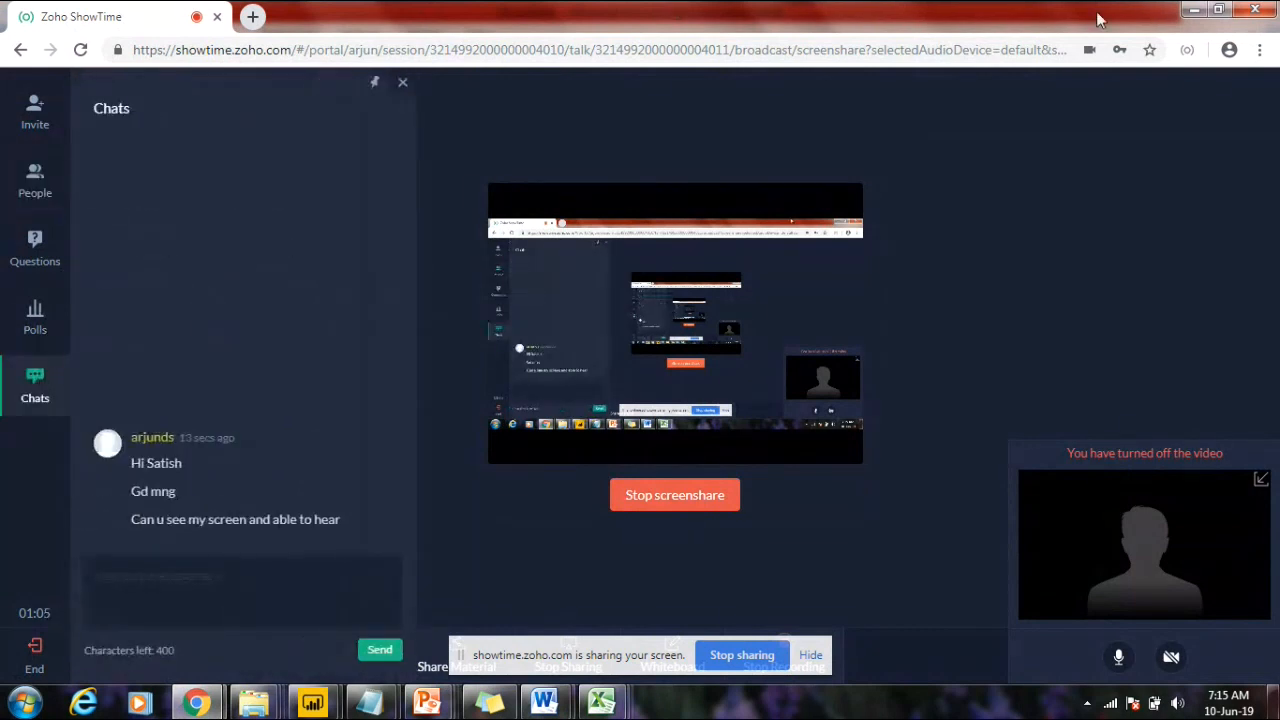
pyautogui.click(1196, 18)
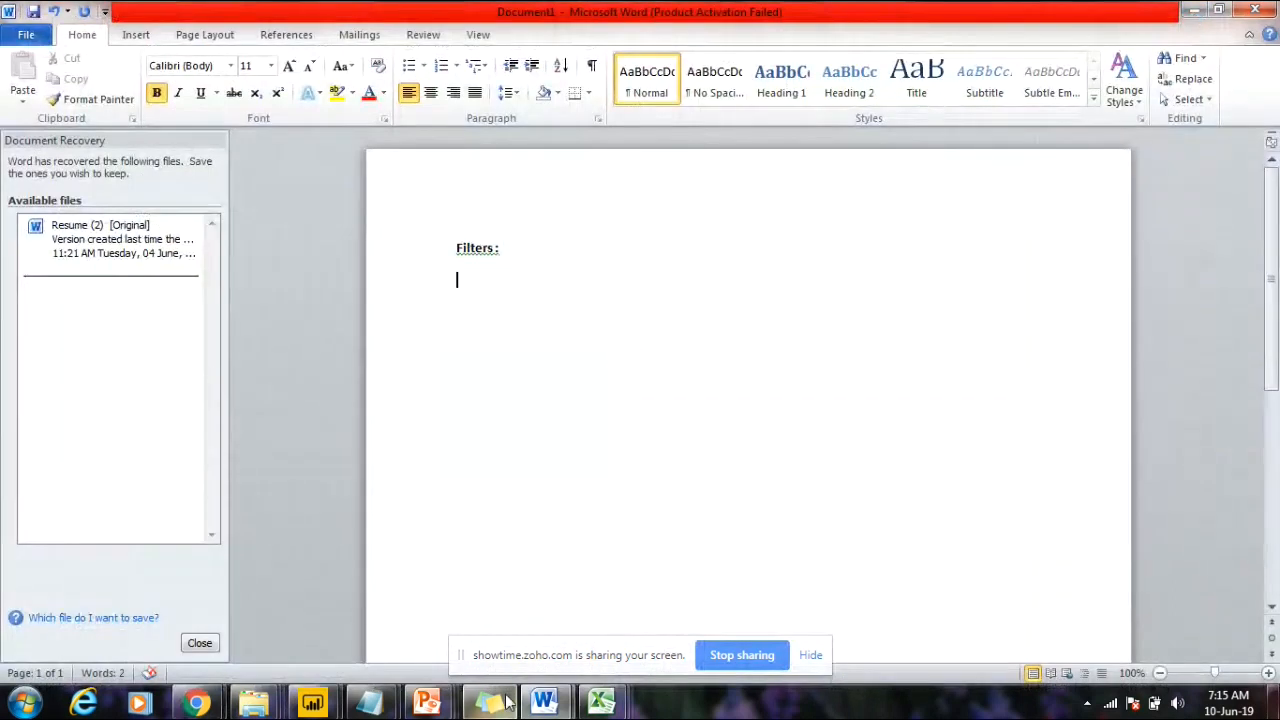
pyautogui.moveTo(200, 703)
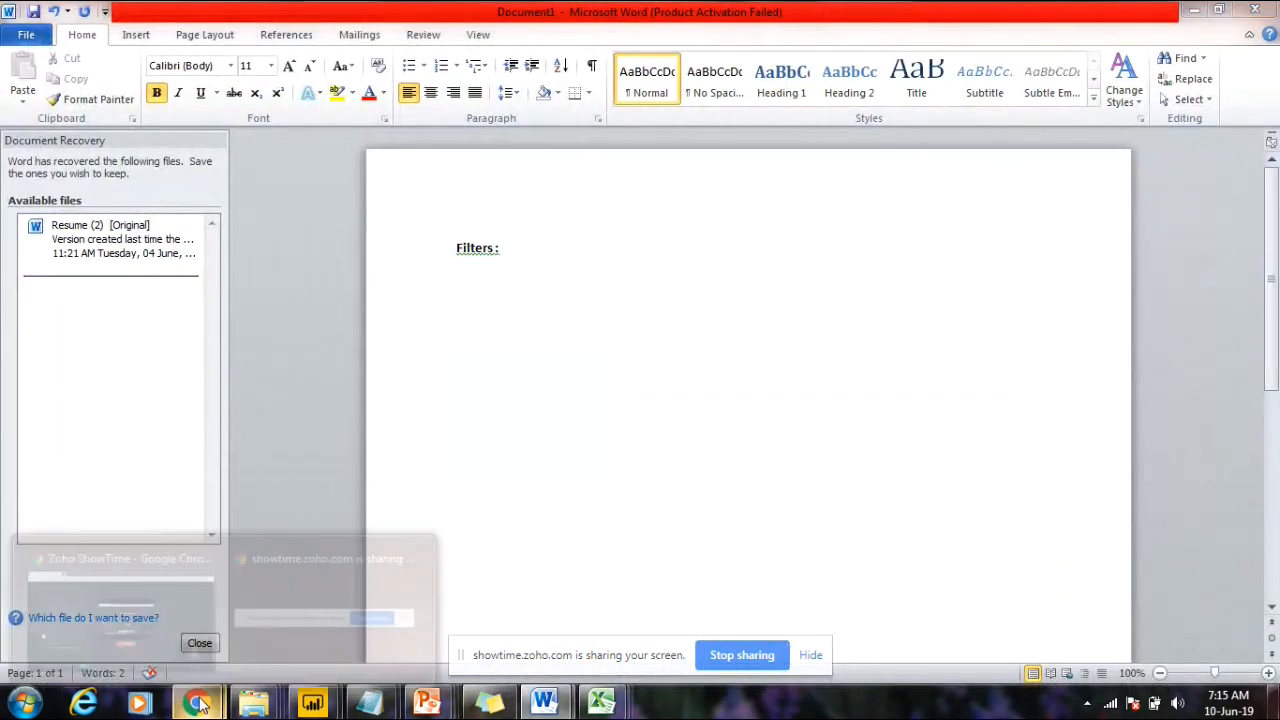
pyautogui.click(113, 560)
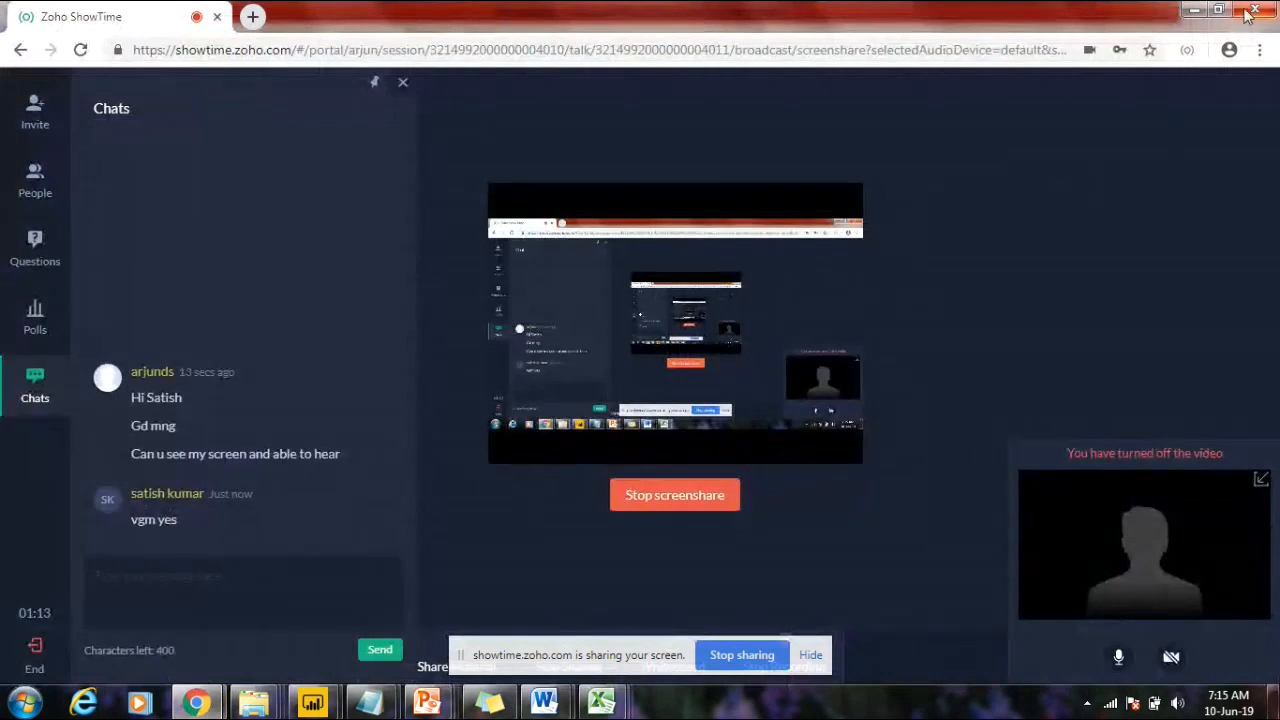
pyautogui.click(1190, 12)
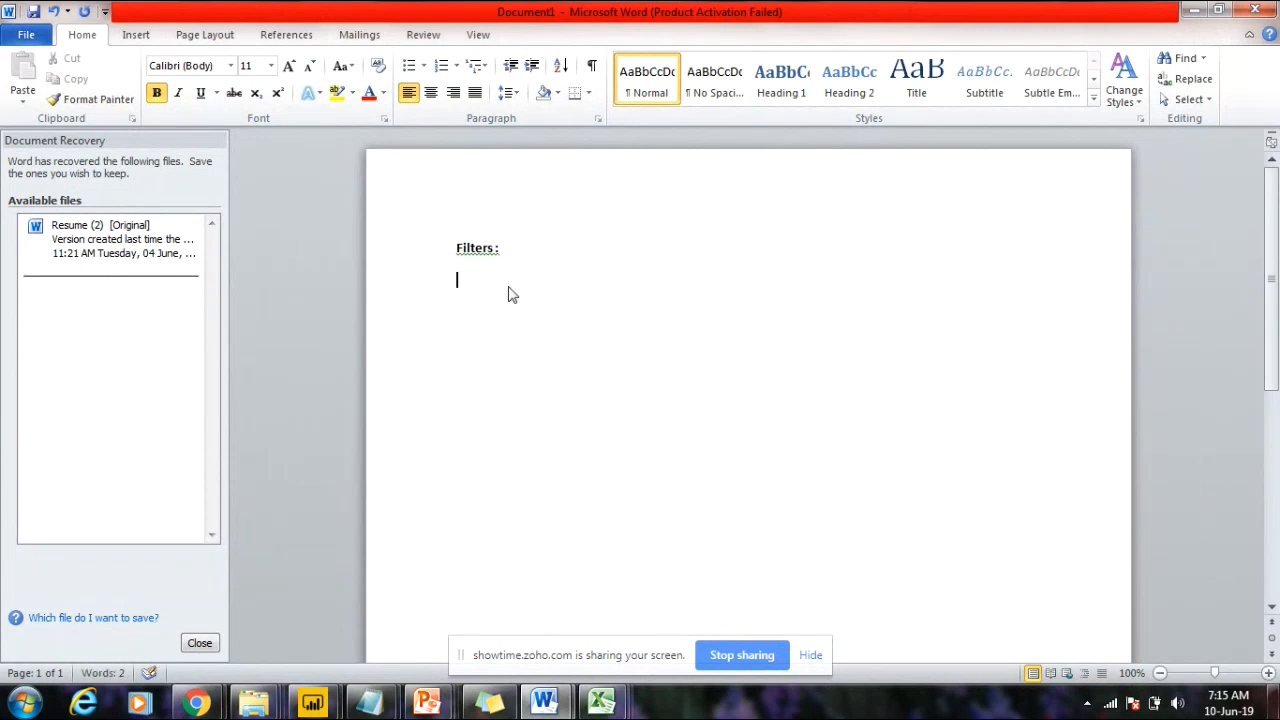
# Step: Type the notes 'Genearlly Filters are used to filtering the data' and 'It is static'
pyautogui.write('Genearlly Filters are used t')
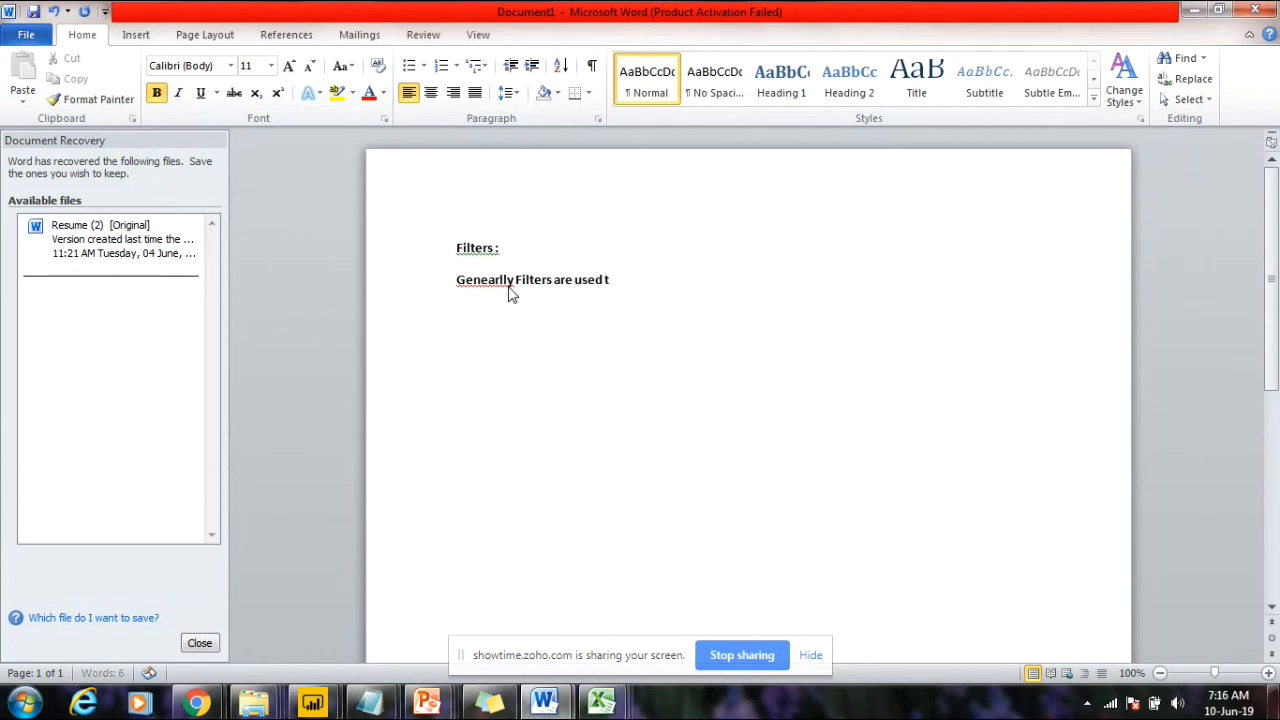
pyautogui.write('o filtering the data')
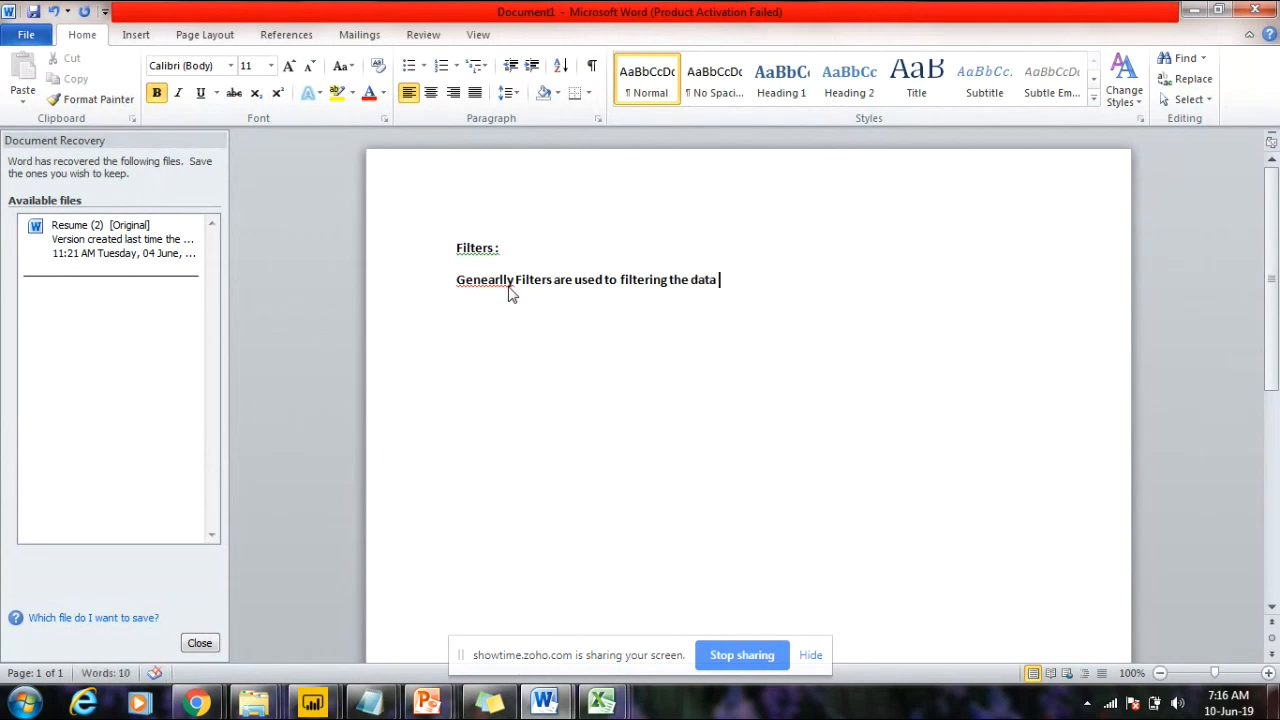
pyautogui.press('Return')
pyautogui.write('It is static')
# Step: Number the two notes as 1) and 2)
pyautogui.click(458, 280)
pyautogui.write('1)')
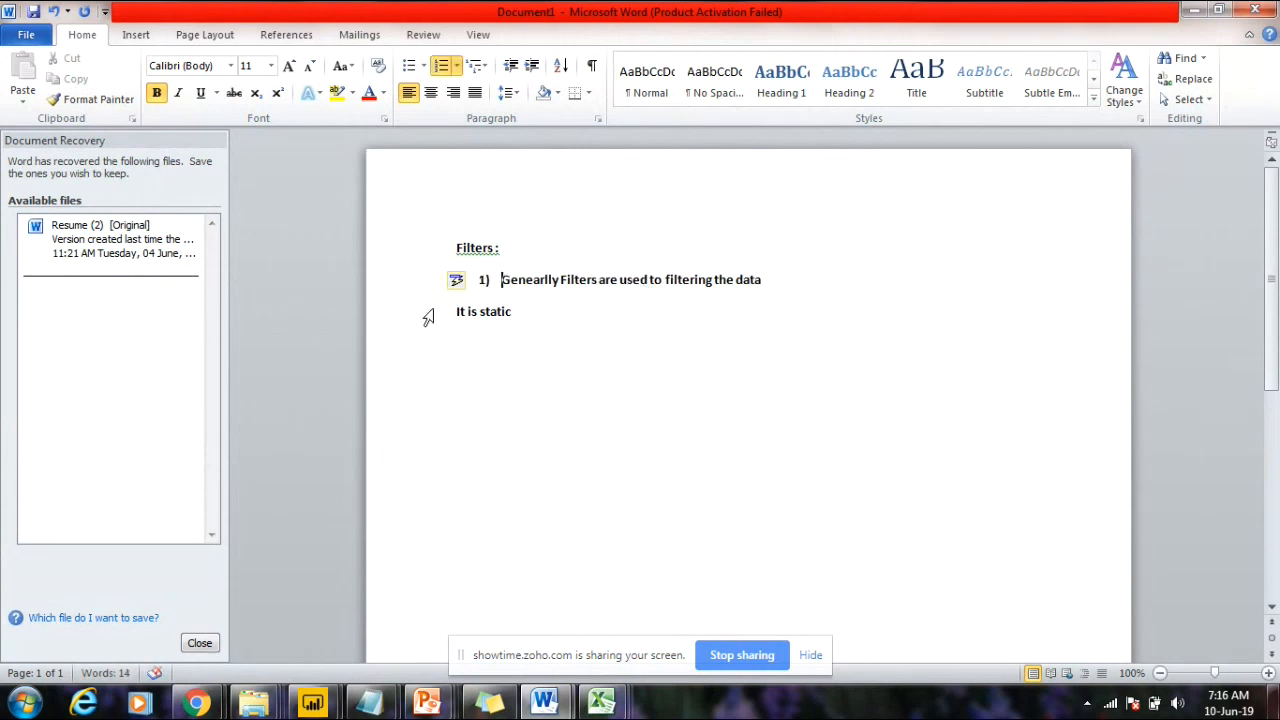
pyautogui.click(457, 311)
pyautogui.write('2)')
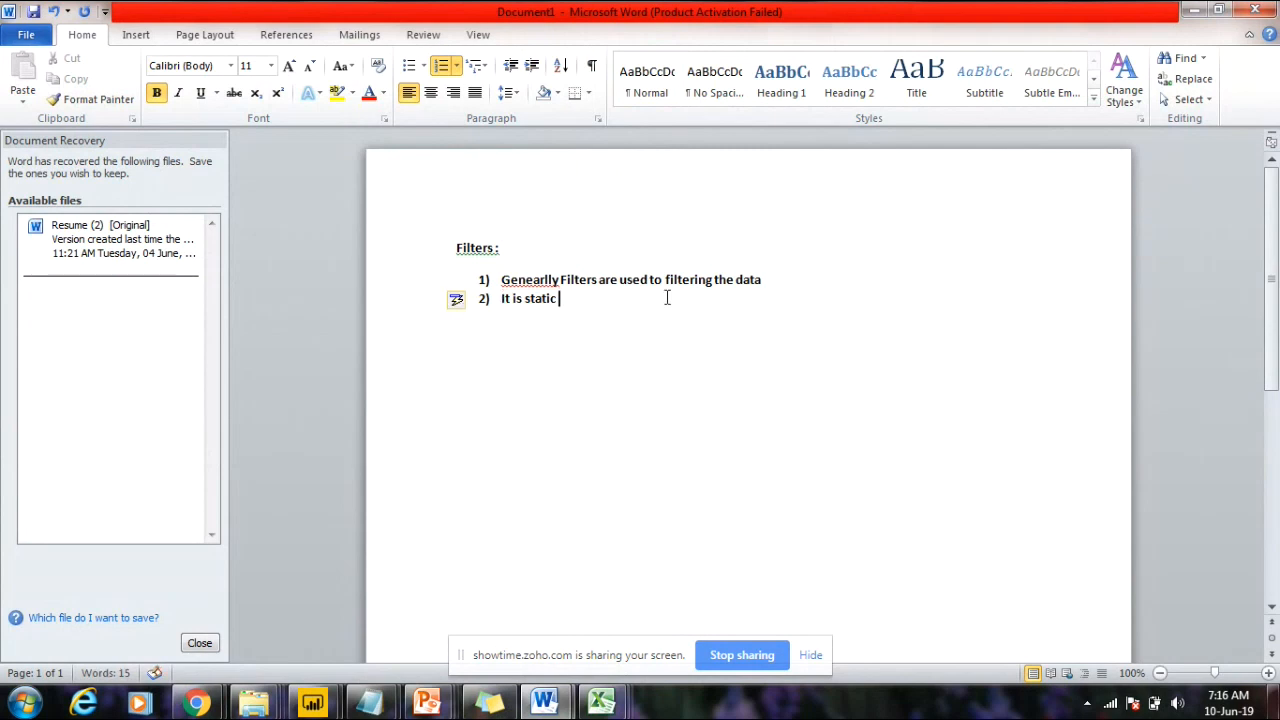
pyautogui.moveTo(558, 300); pyautogui.dragTo(526, 300)
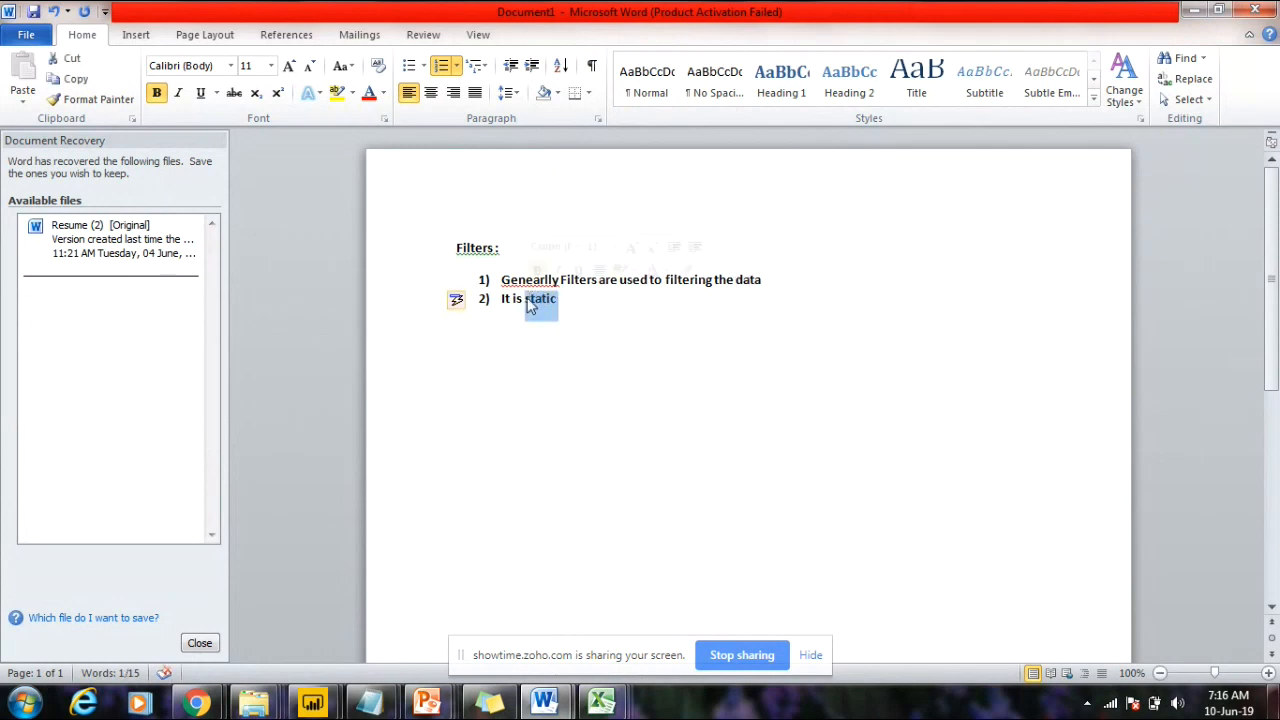
pyautogui.click(312, 700)
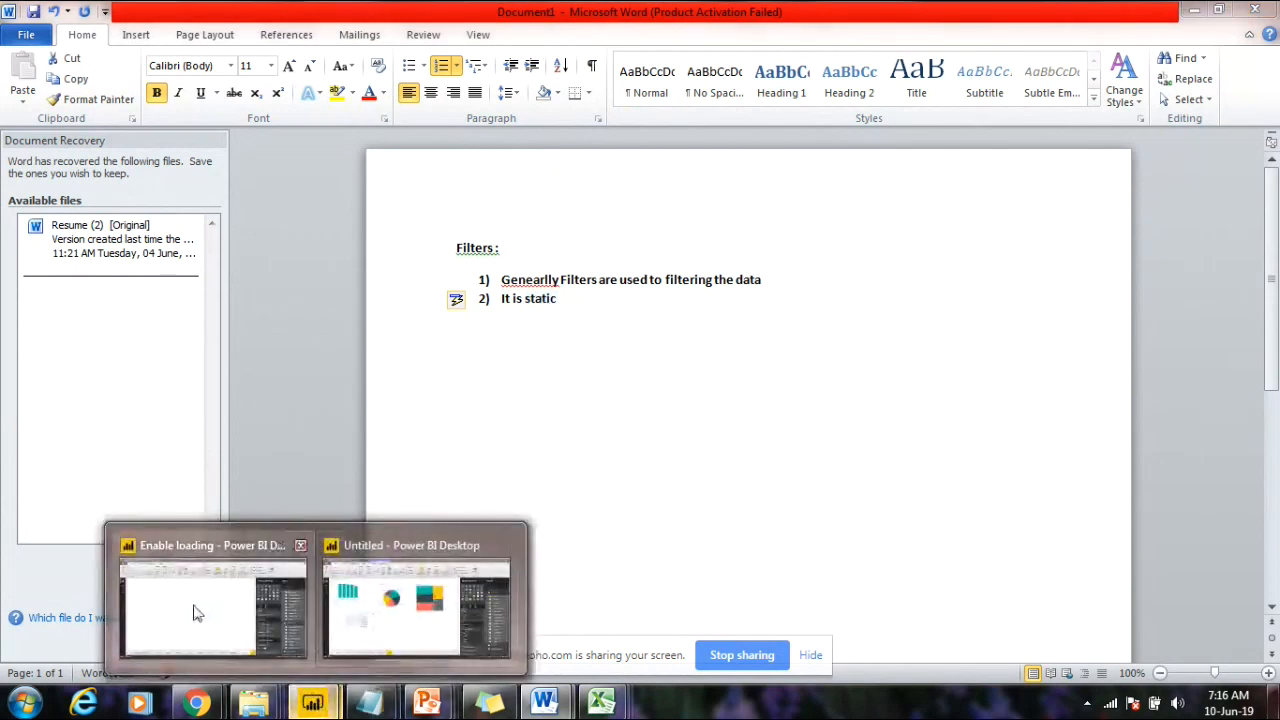
# Step: Add a Product slicer to the report page and place it near the upper left
pyautogui.click(197, 613)
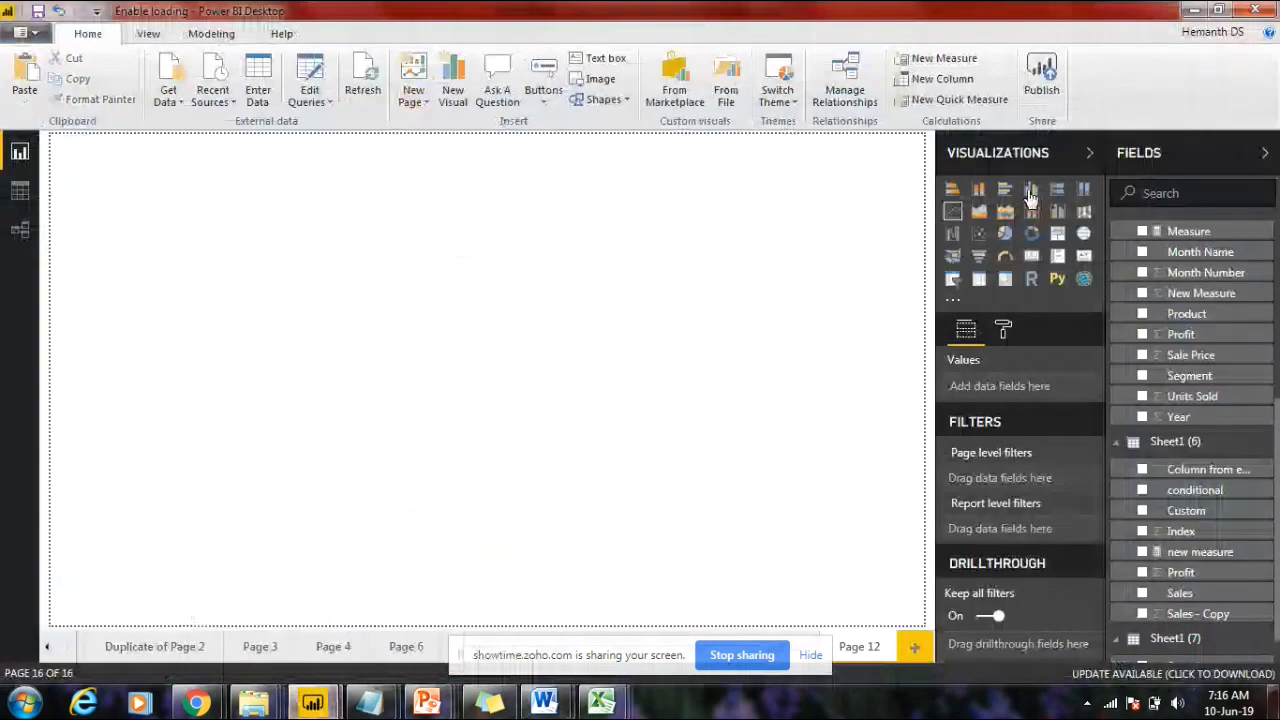
pyautogui.click(952, 280)
pyautogui.moveTo(177, 237); pyautogui.dragTo(429, 337)
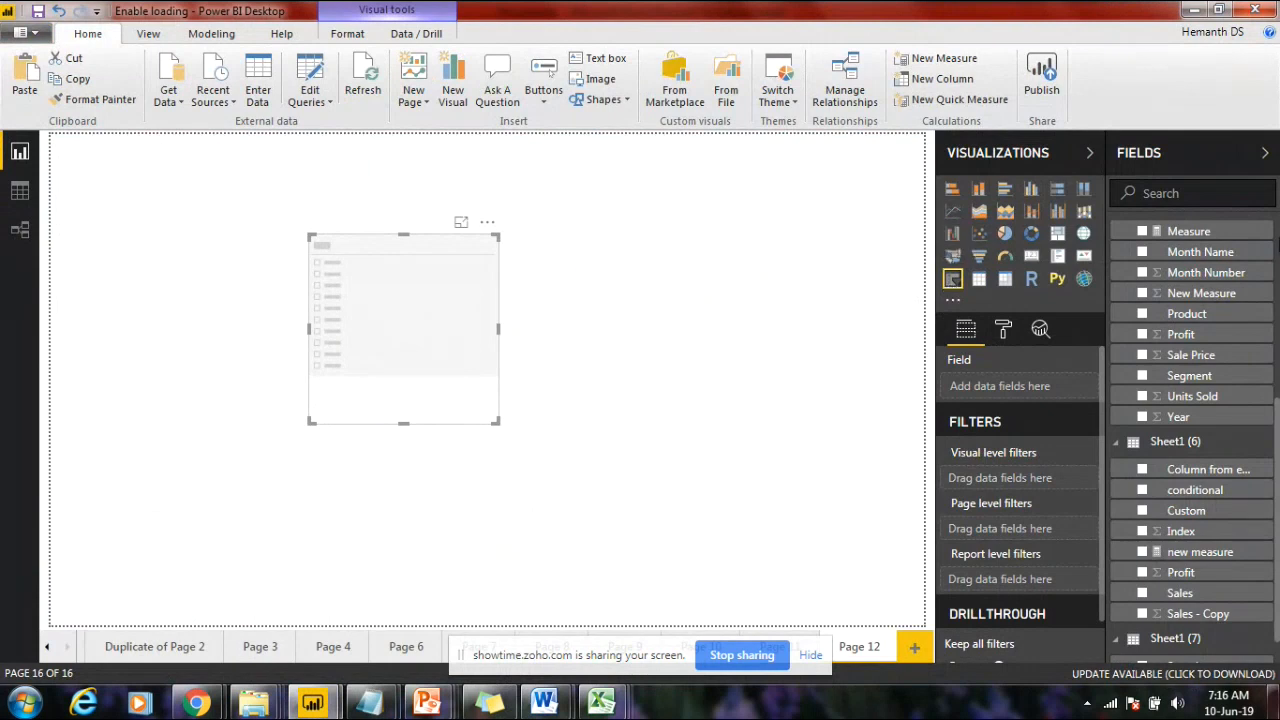
pyautogui.moveTo(1188, 316); pyautogui.dragTo(388, 299)
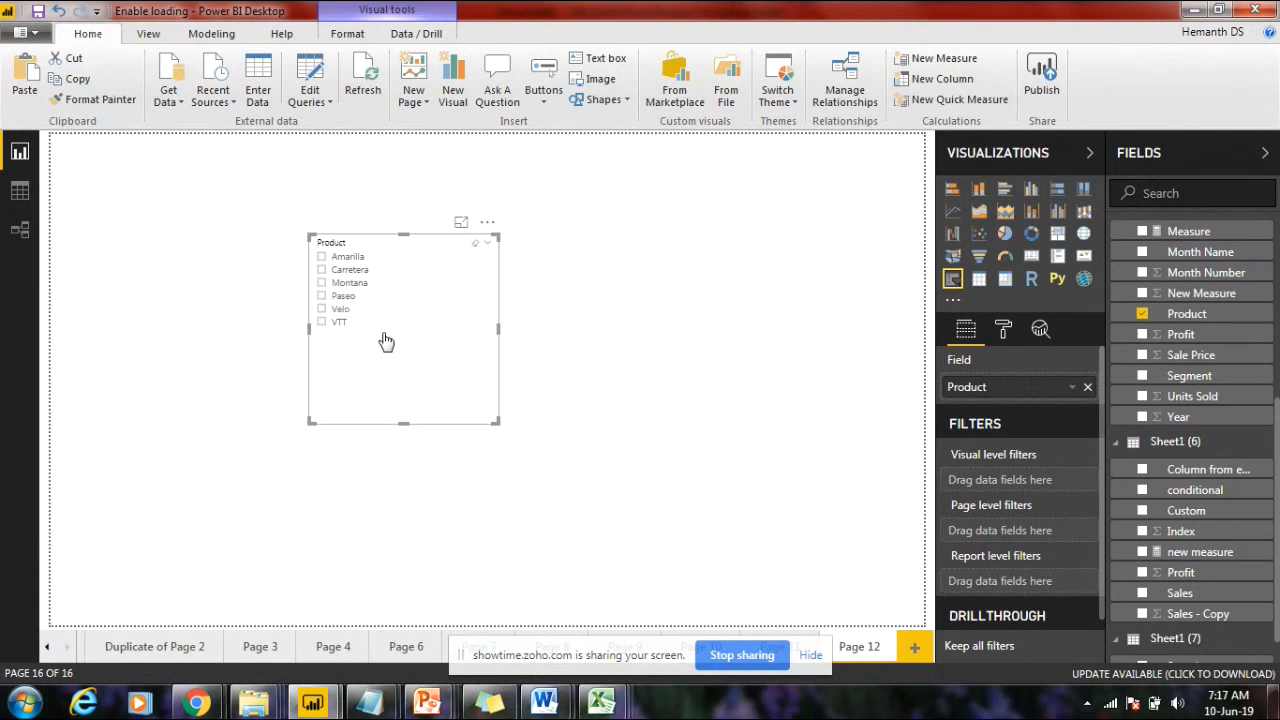
pyautogui.moveTo(386, 341); pyautogui.dragTo(251, 320)
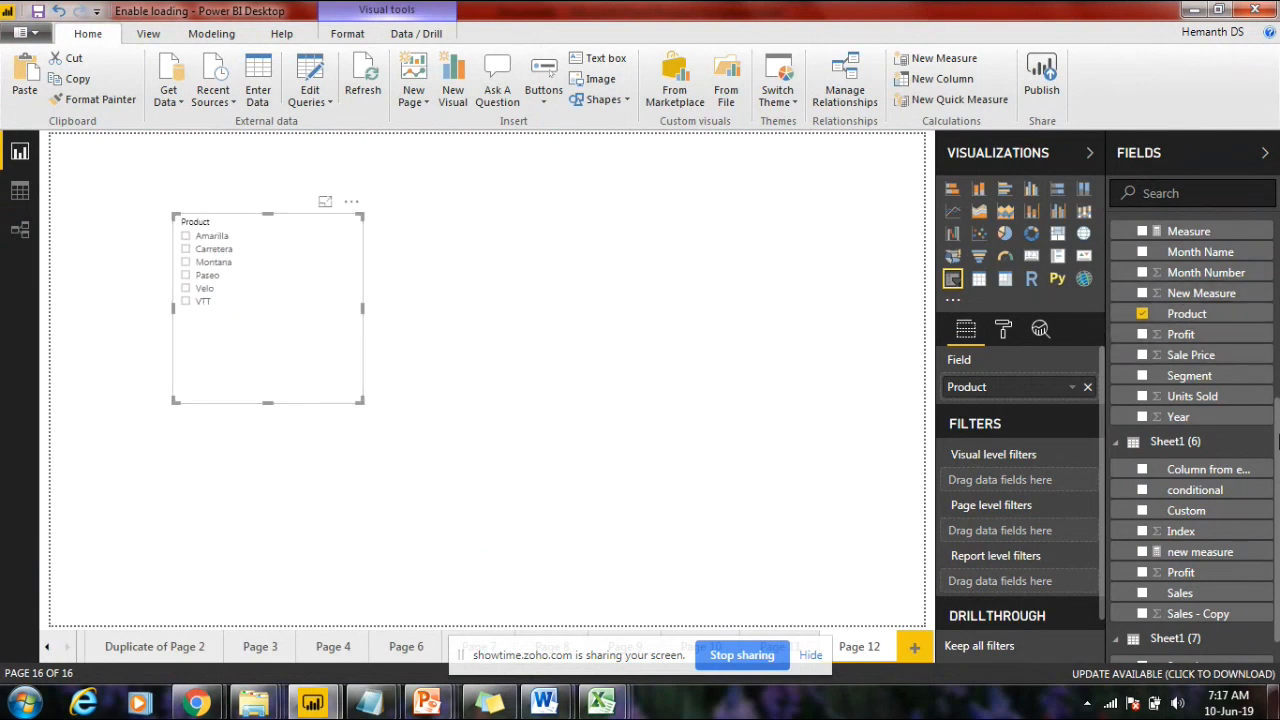
pyautogui.scroll(5, 1270, 305)
pyautogui.scroll(-1, 1275, 318)
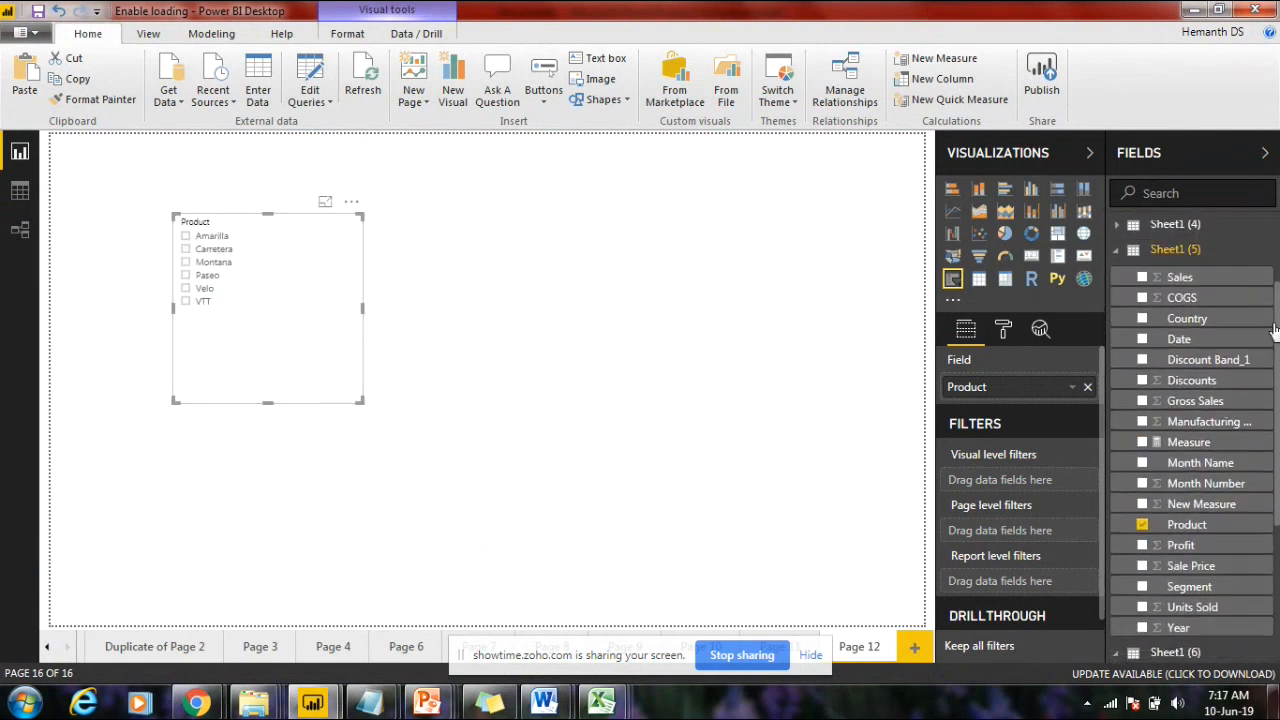
pyautogui.click(979, 190)
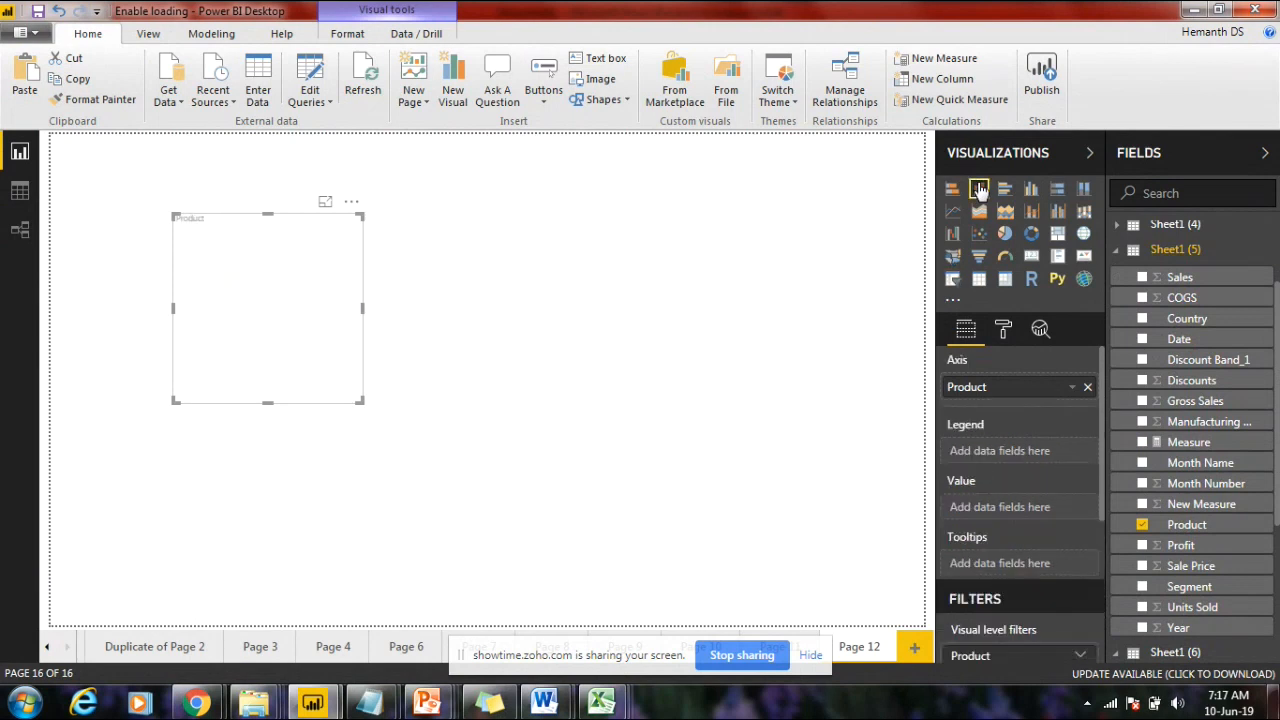
pyautogui.hotkey('ctrl', 'z')
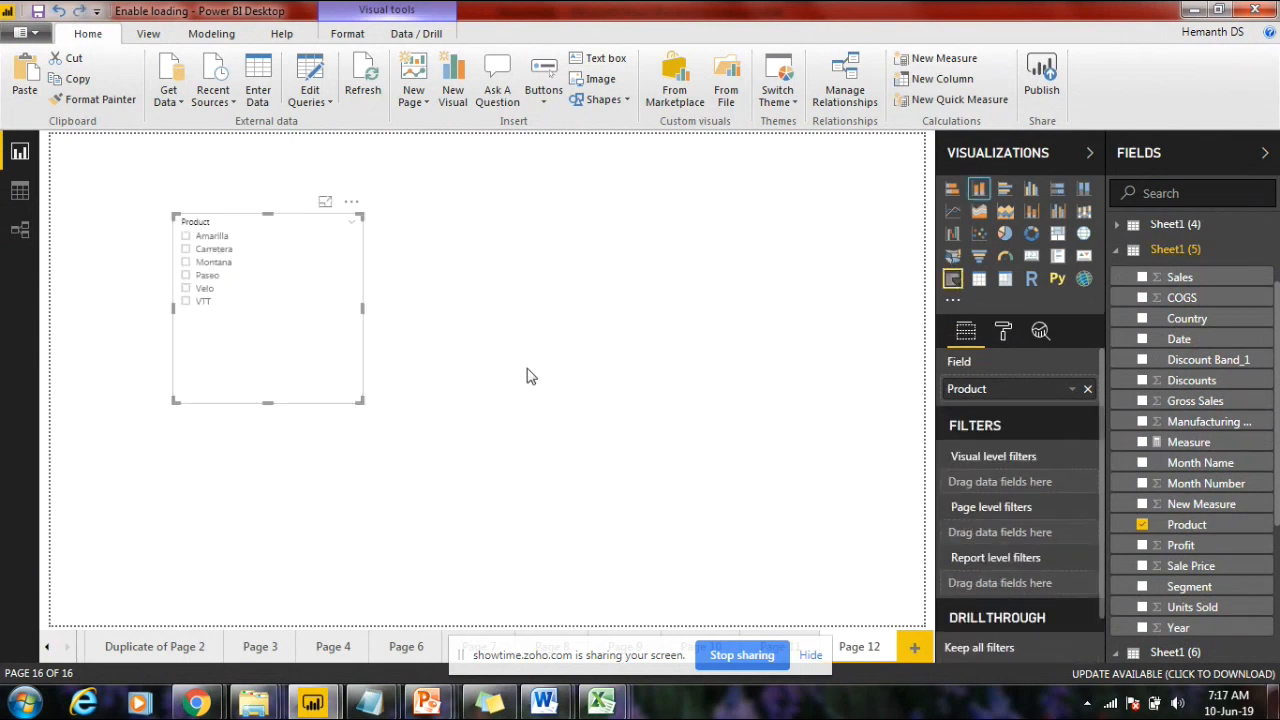
# Step: Insert a clustered column chart, widen it and place it at the page's top right
pyautogui.click(522, 288)
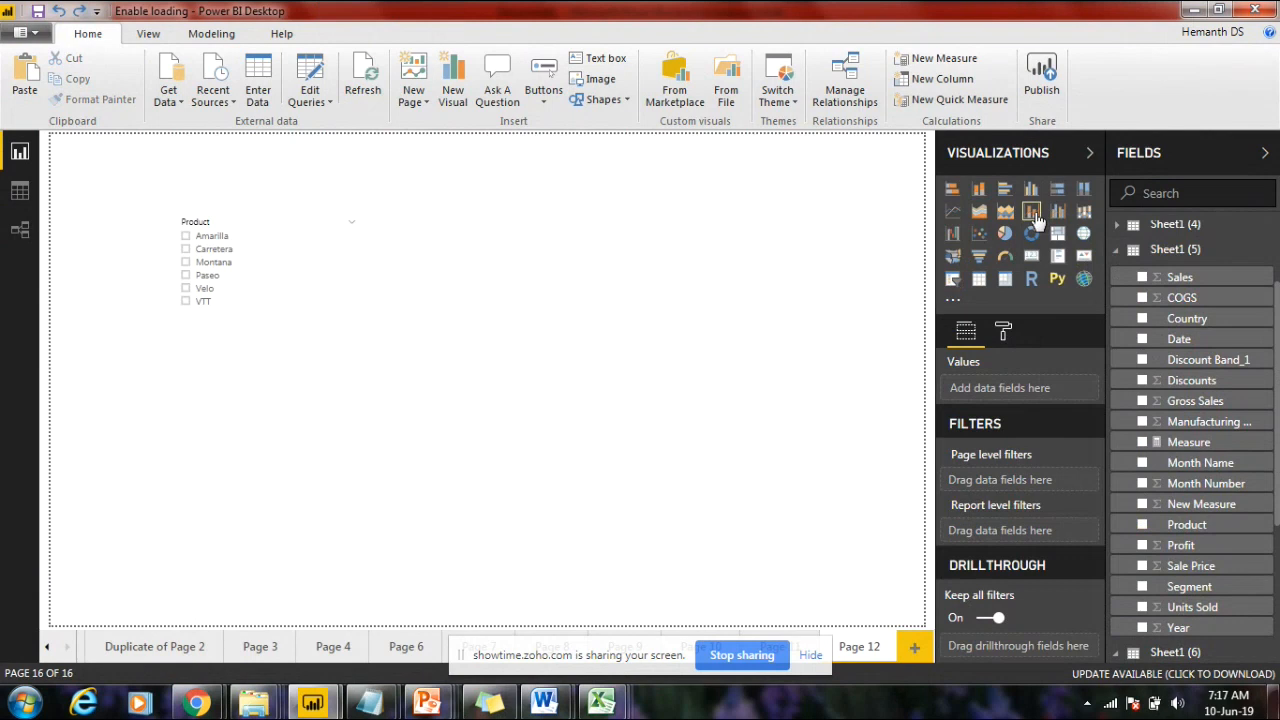
pyautogui.click(980, 192)
pyautogui.moveTo(156, 524); pyautogui.dragTo(641, 353)
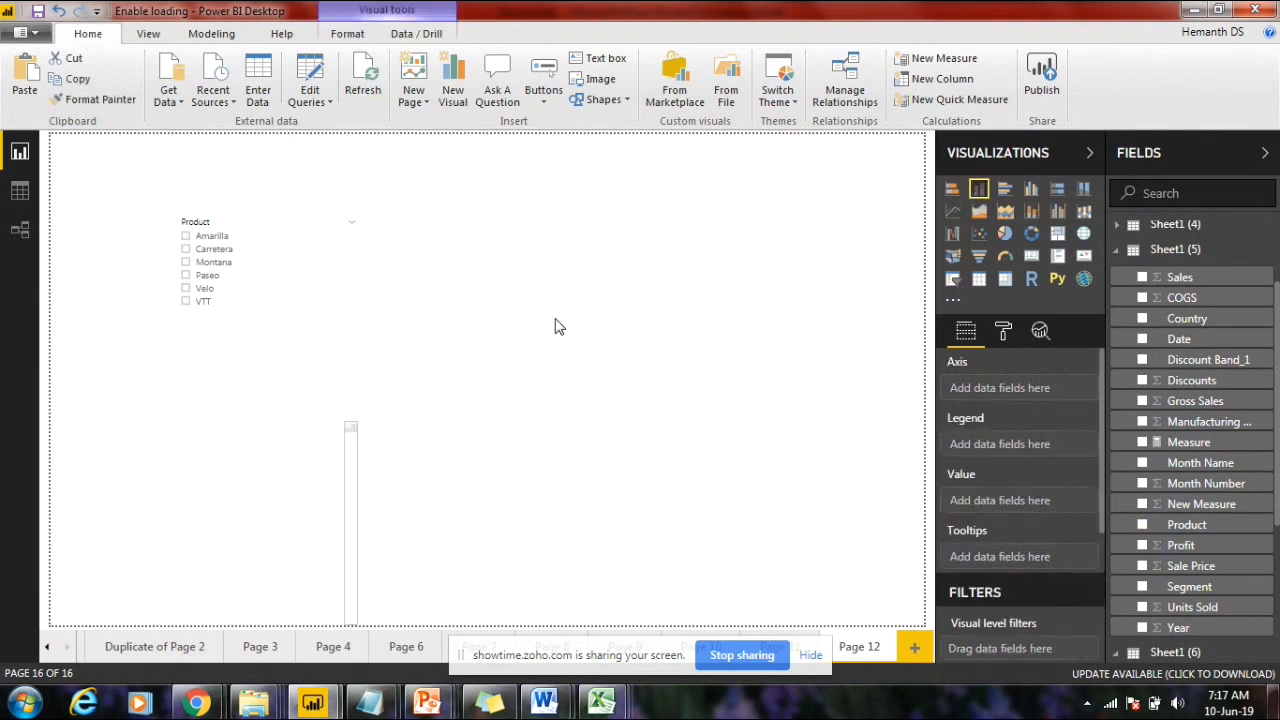
pyautogui.click(264, 548)
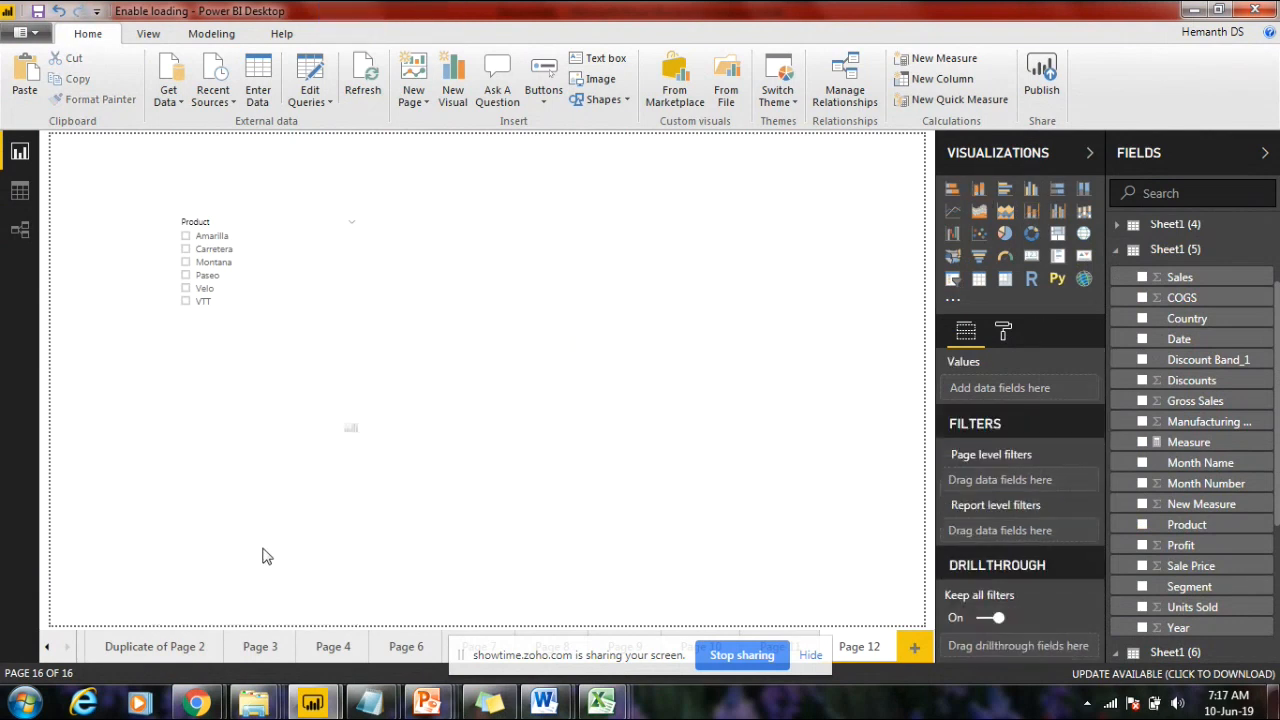
pyautogui.click(355, 500)
pyautogui.moveTo(352, 523); pyautogui.dragTo(696, 542)
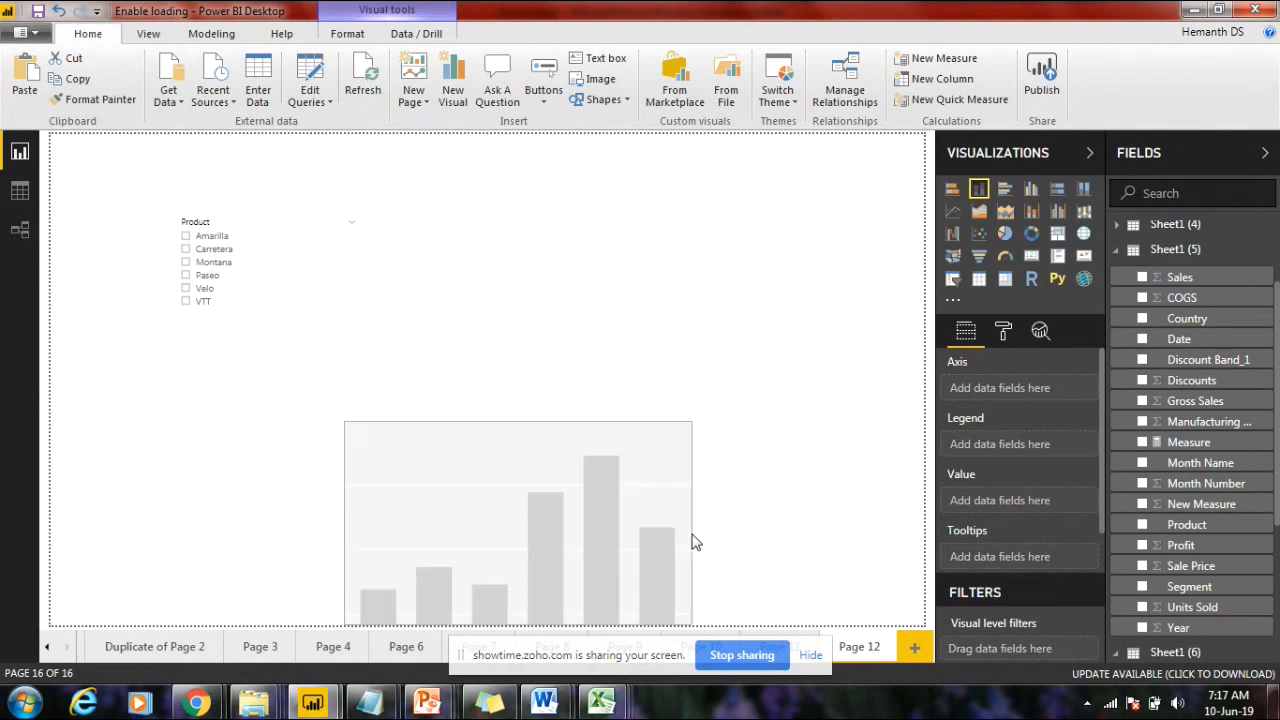
pyautogui.moveTo(551, 506); pyautogui.dragTo(734, 190)
# Step: Plot Sales by Country in the chart and move it to the canvas centre
pyautogui.moveTo(1212, 325); pyautogui.dragTo(785, 215)
pyautogui.moveTo(1212, 303); pyautogui.dragTo(680, 240)
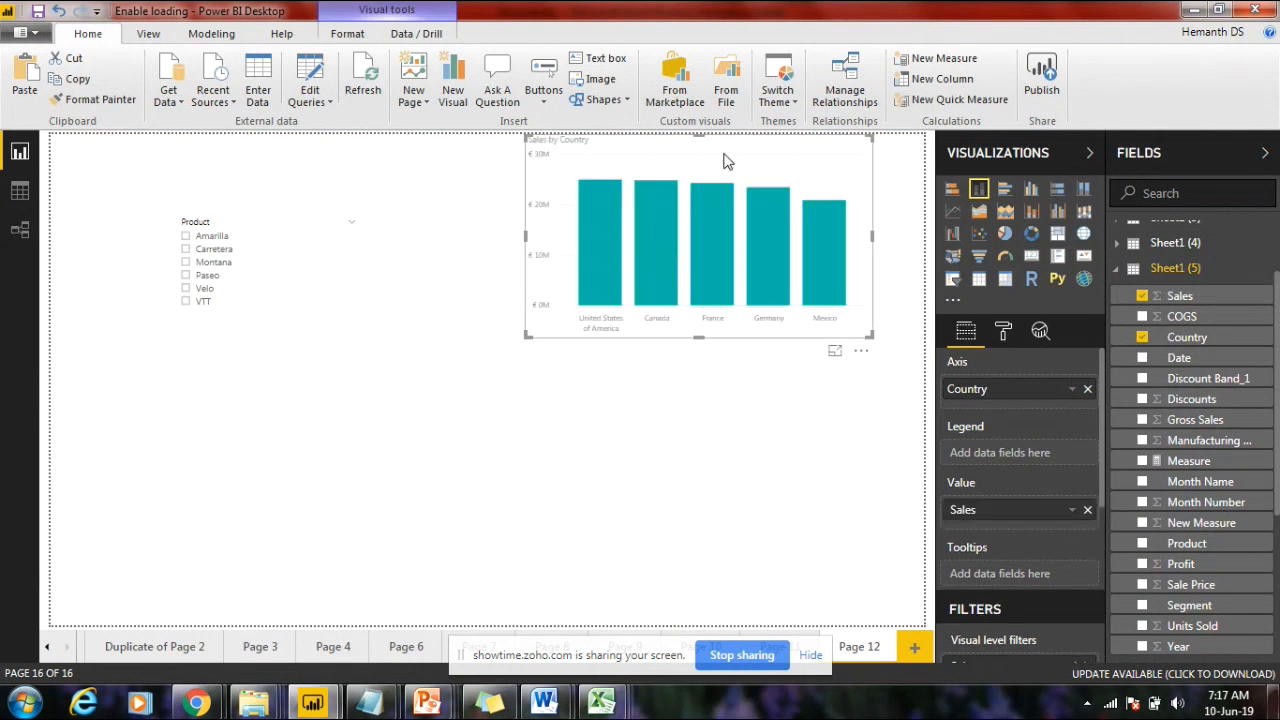
pyautogui.moveTo(728, 163); pyautogui.dragTo(621, 272)
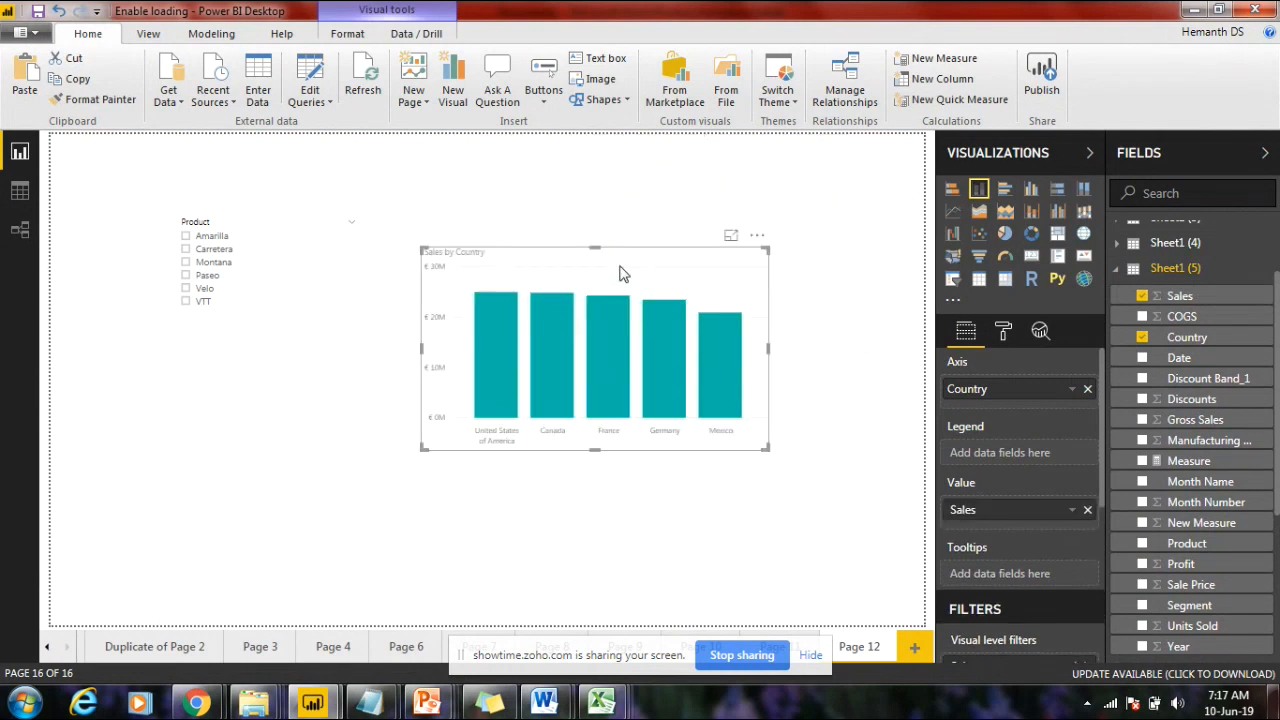
pyautogui.click(190, 290)
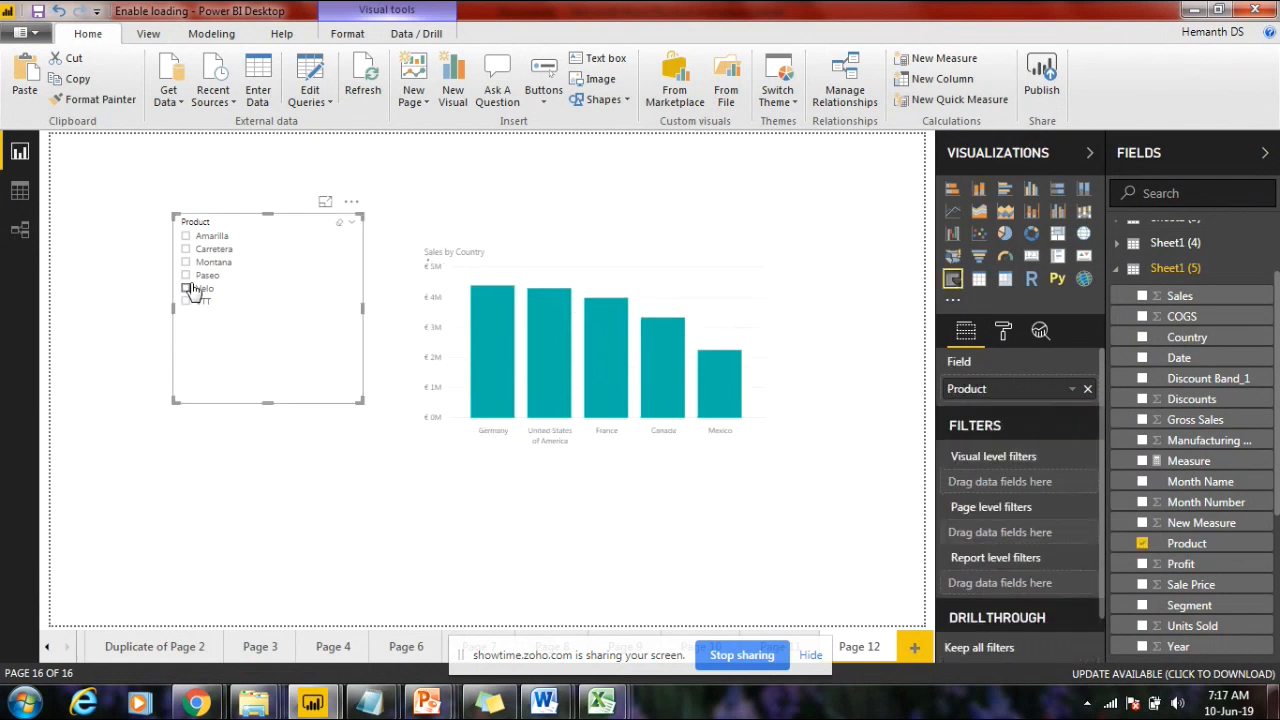
# Step: Clear the Velo and Paseo selections and shift the Product slicer slightly left
pyautogui.click(188, 289)
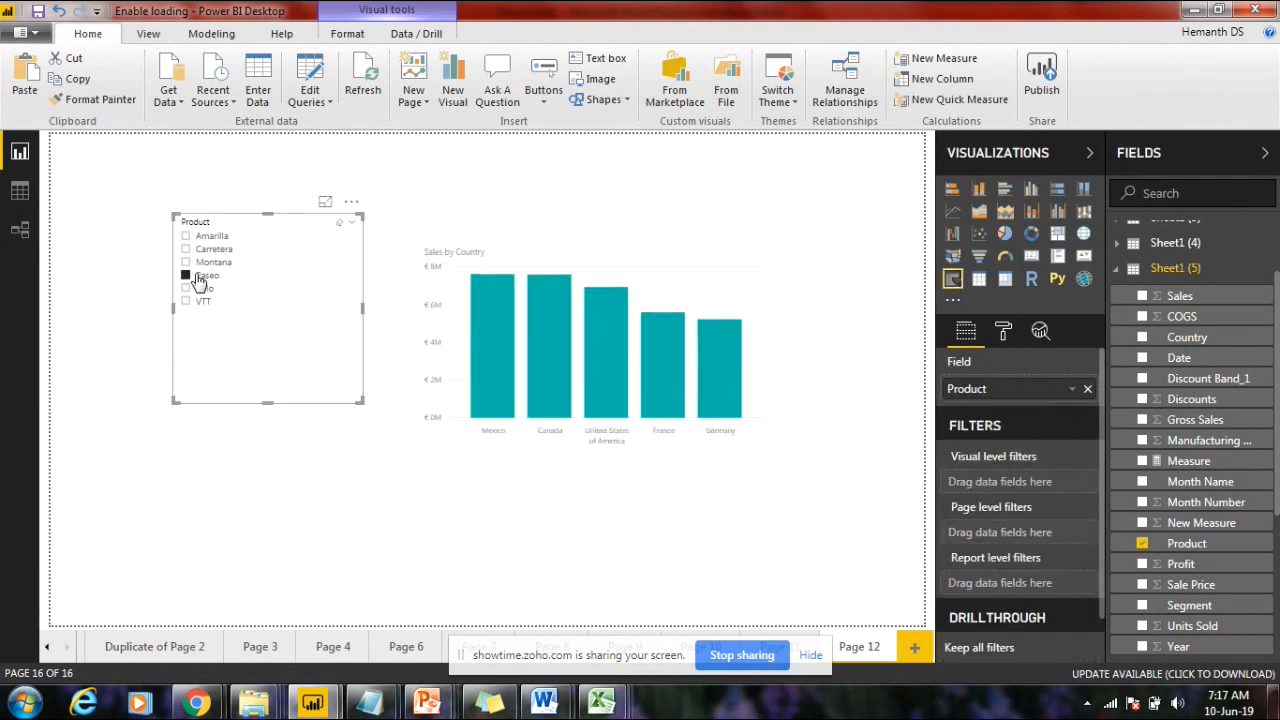
pyautogui.click(199, 281)
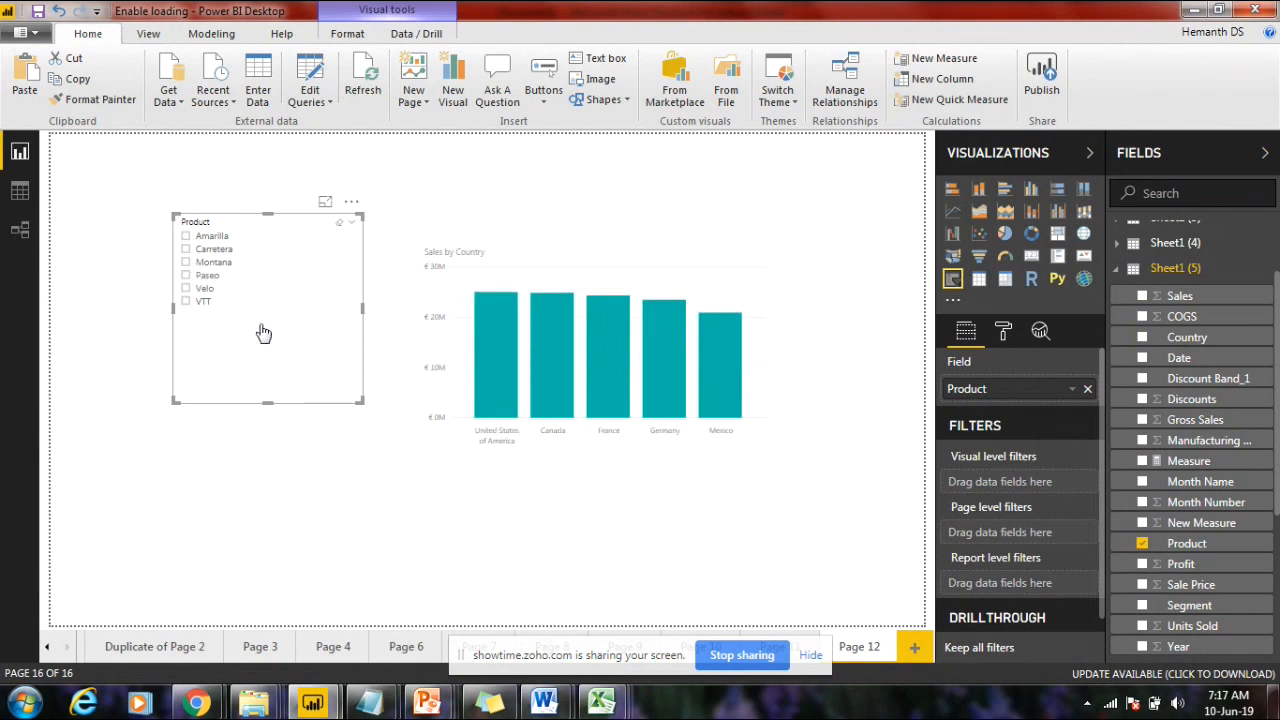
pyautogui.moveTo(261, 331); pyautogui.dragTo(204, 342)
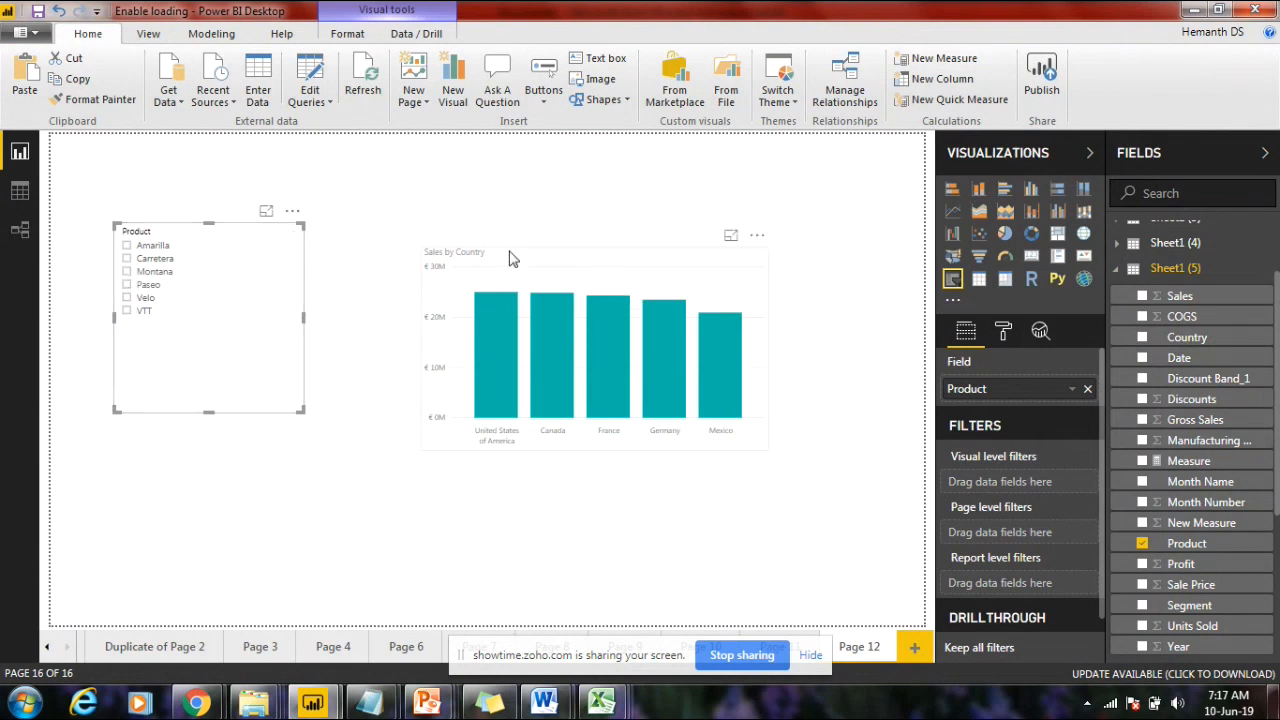
# Step: Filter the chart to Carretera only, then clear it to show all products
pyautogui.click(154, 258)
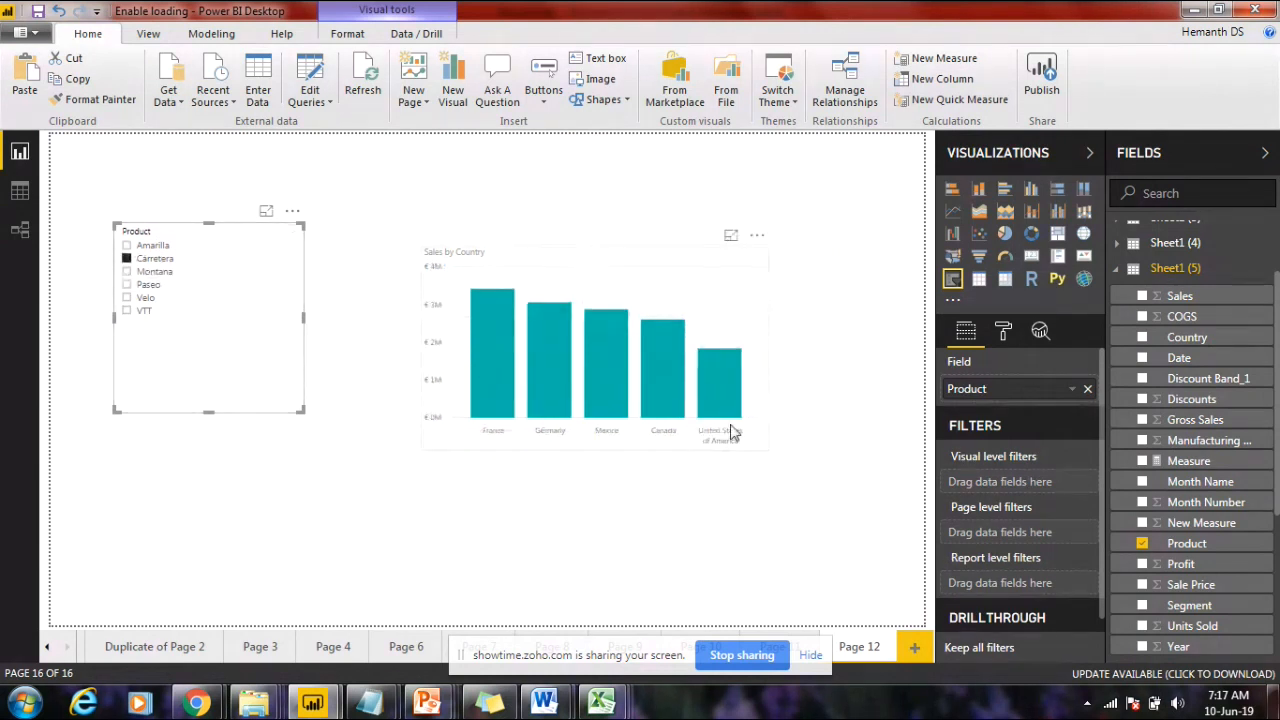
pyautogui.moveTo(512, 317)
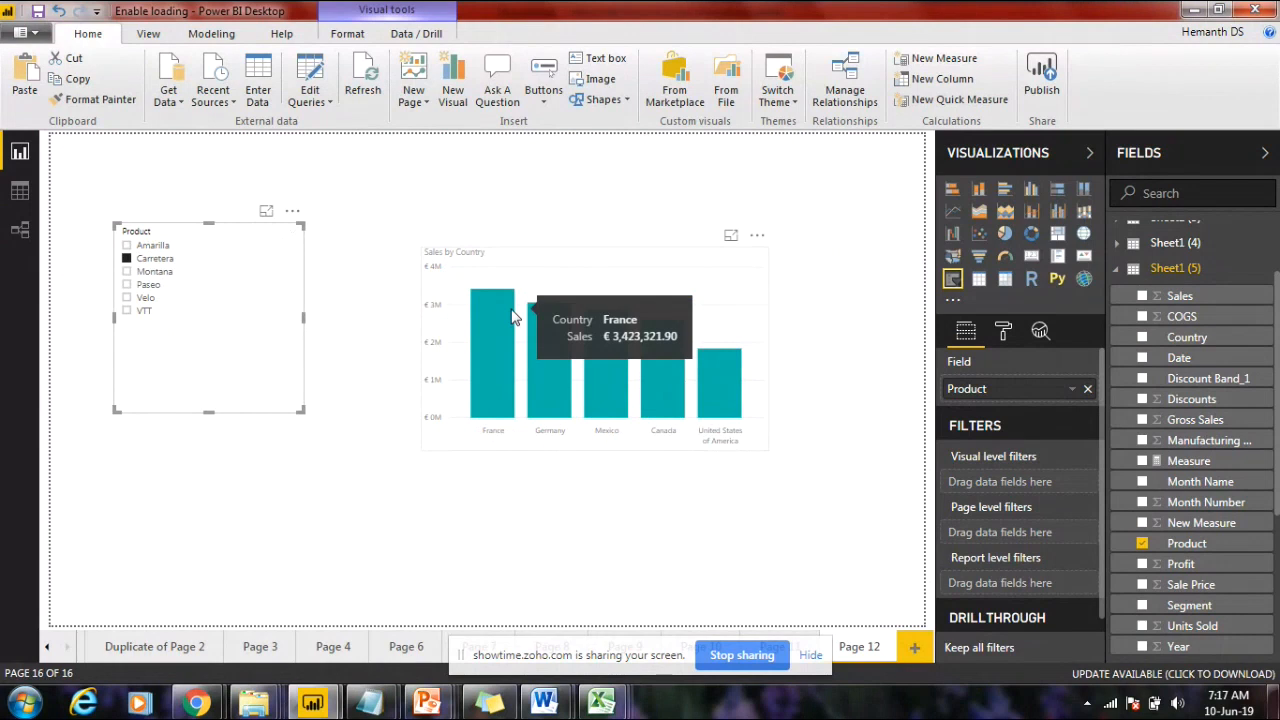
pyautogui.click(155, 260)
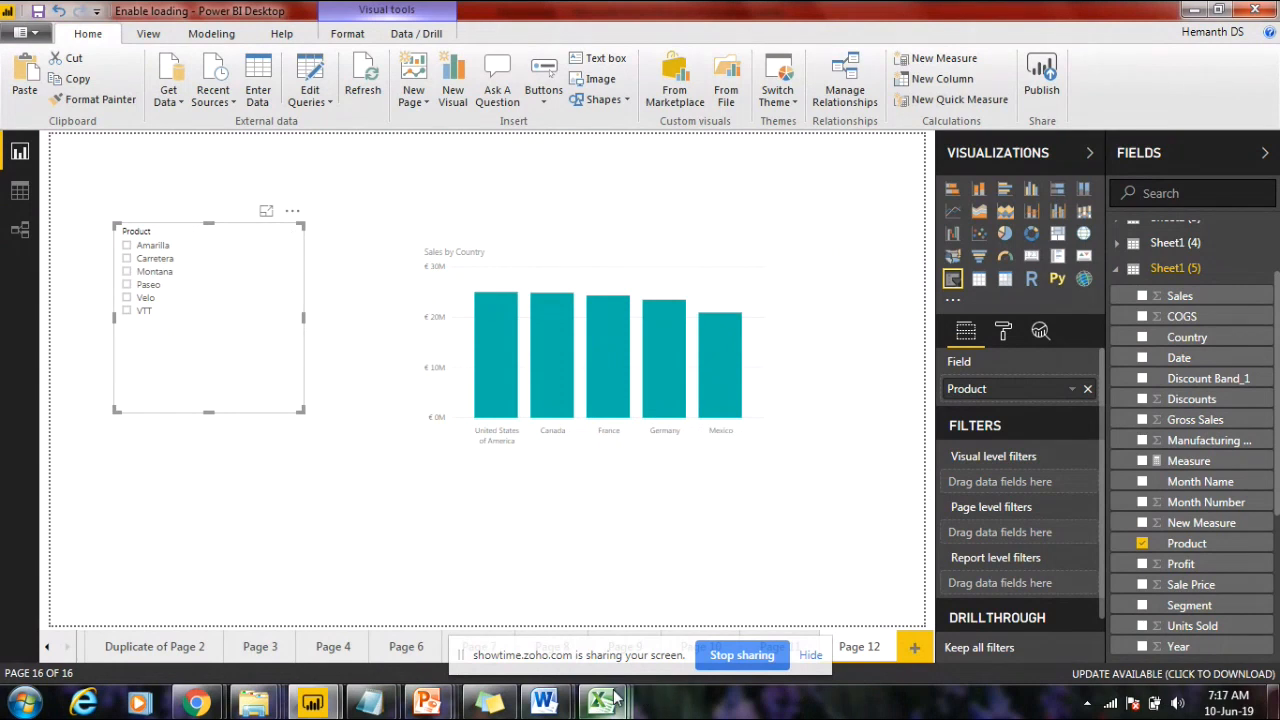
pyautogui.moveTo(601, 703)
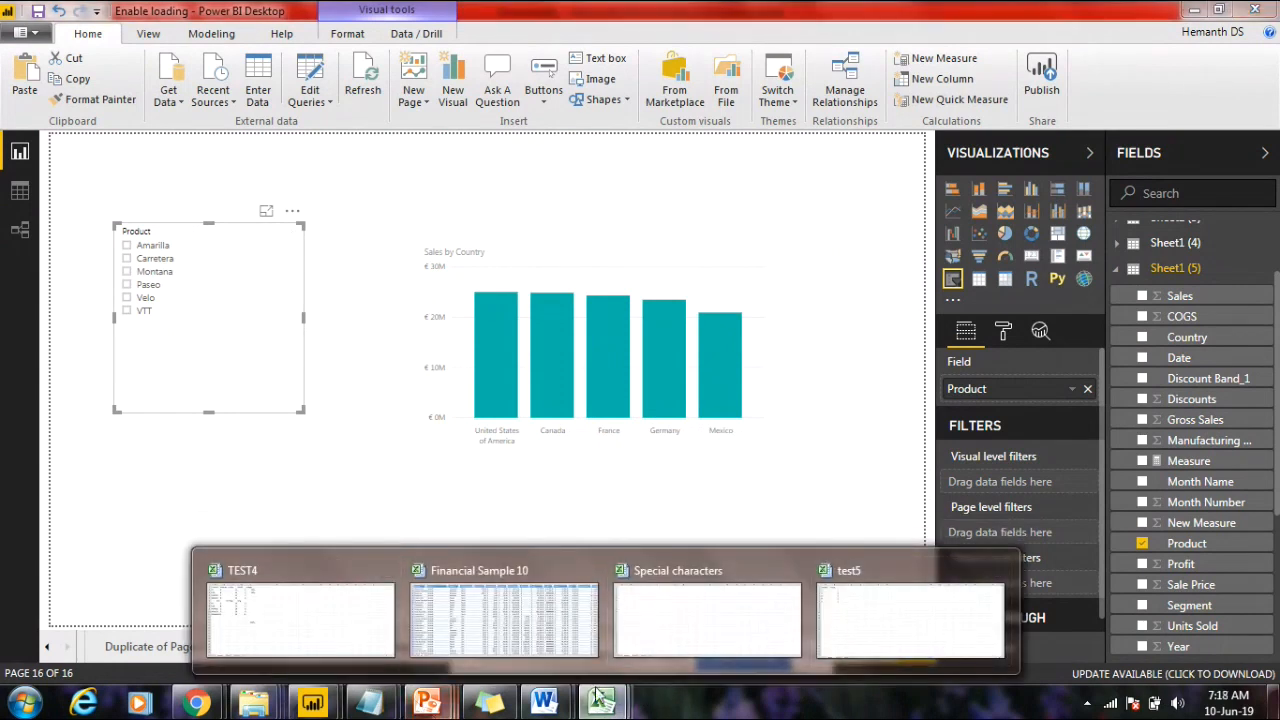
pyautogui.click(360, 413)
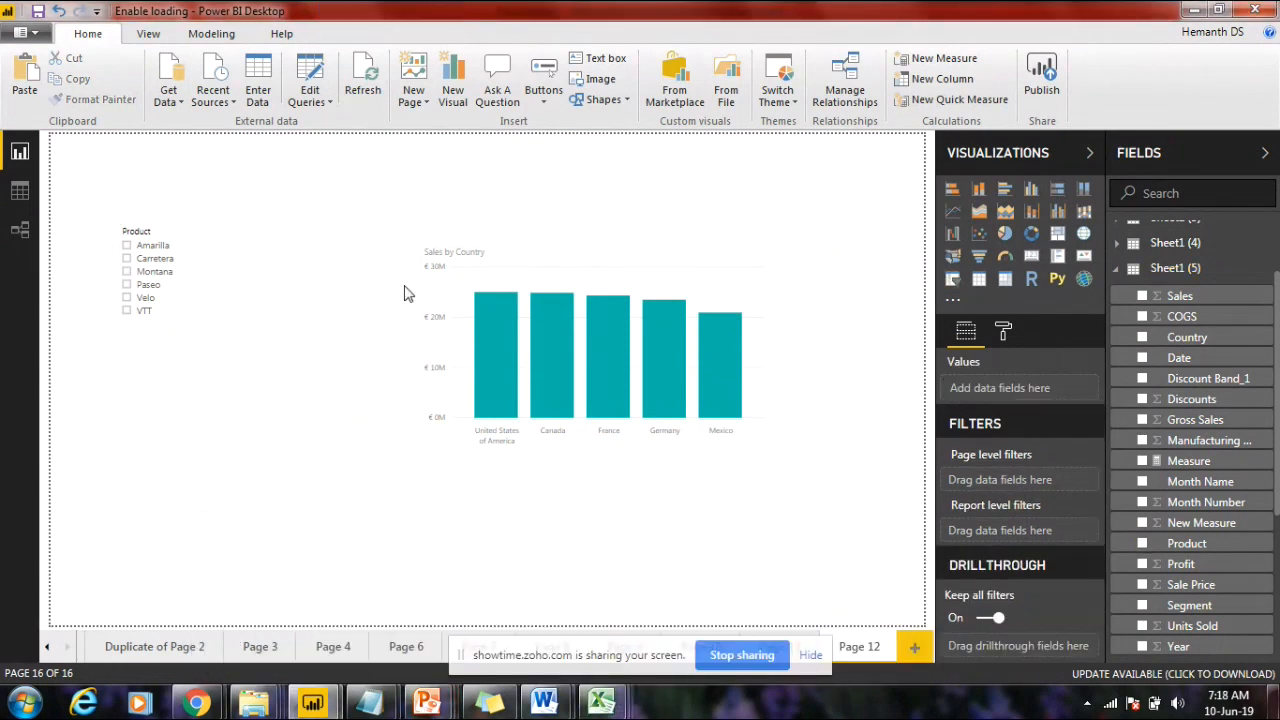
pyautogui.click(319, 104)
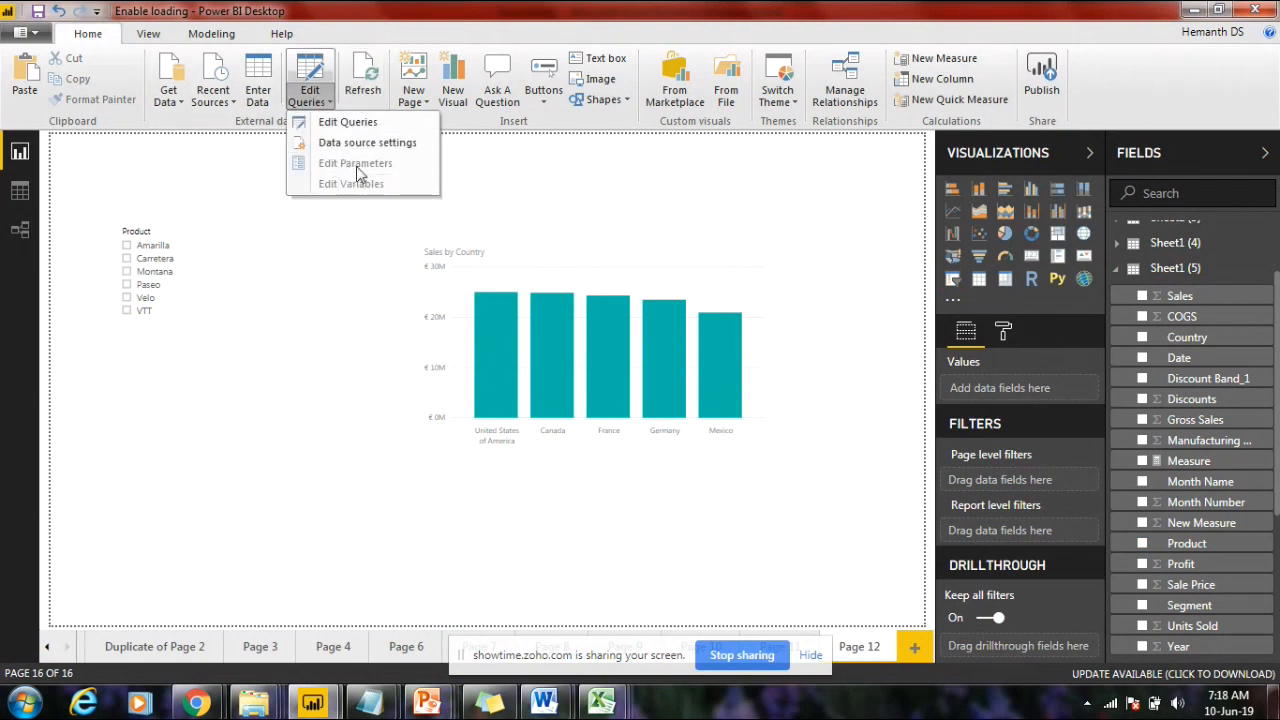
pyautogui.click(195, 338)
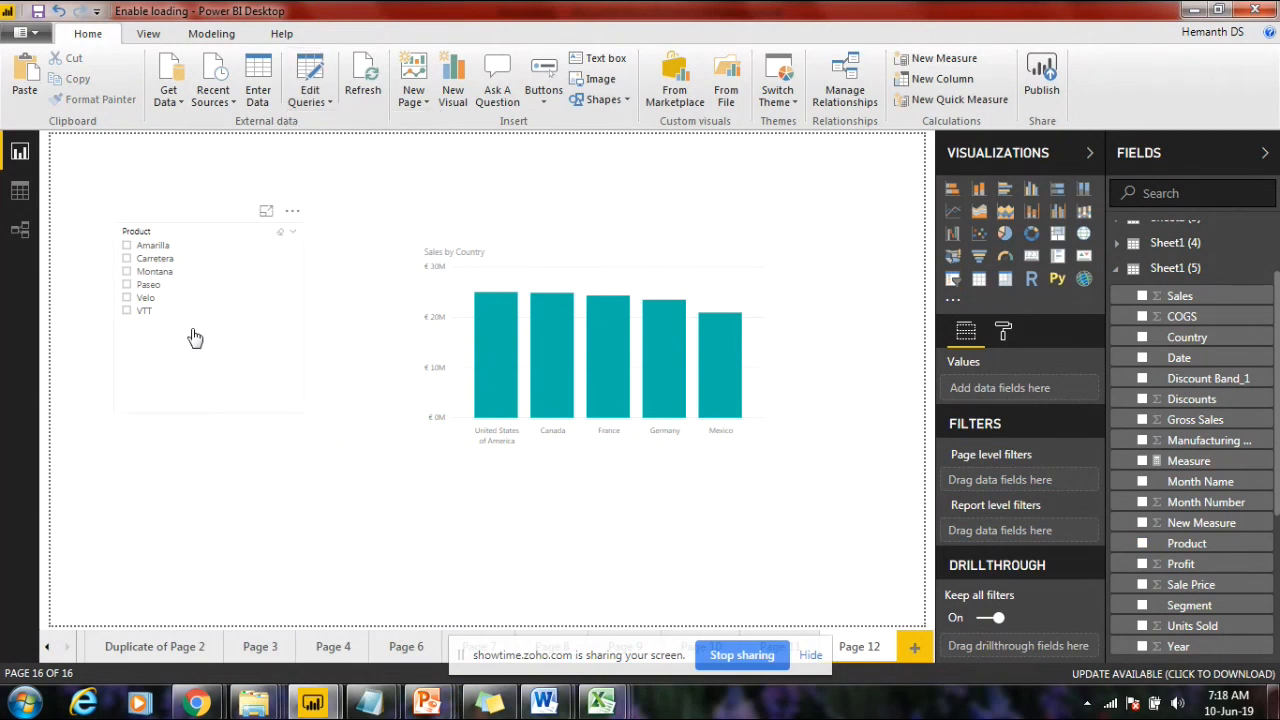
# Step: Filter the chart to Amarilla, then Paseo, then clear the slicer to show all products
pyautogui.click(145, 250)
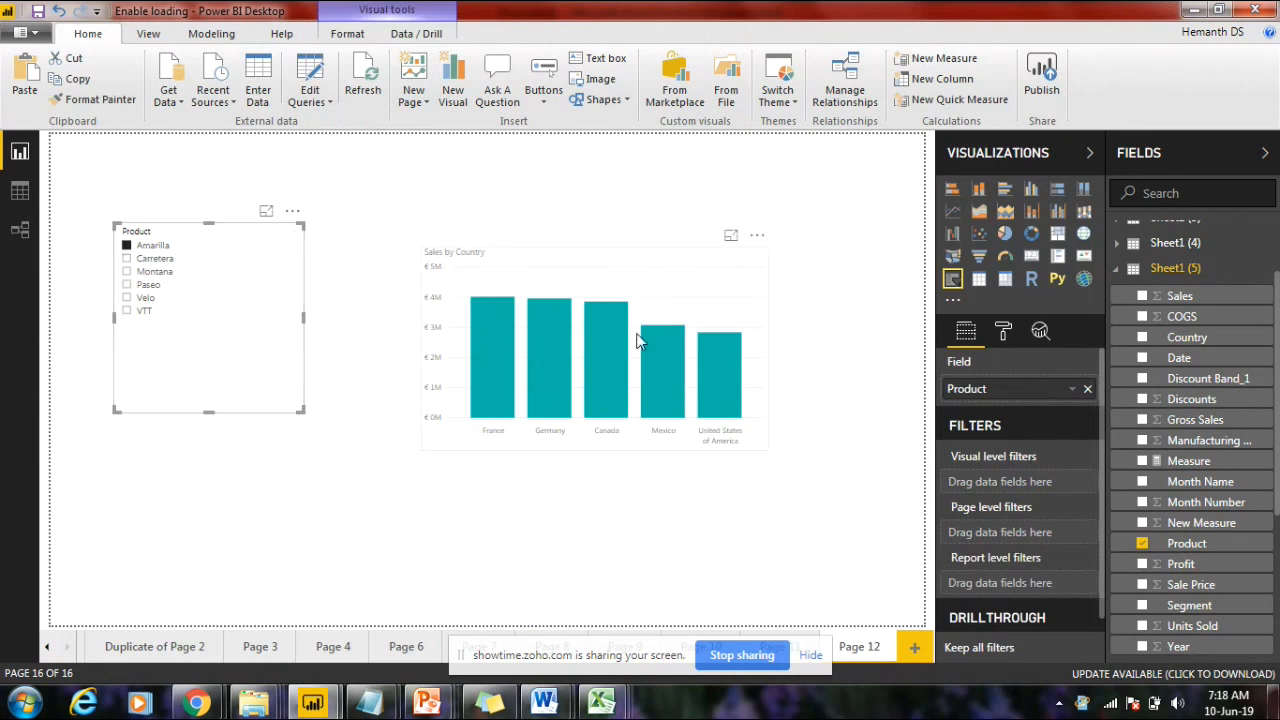
pyautogui.moveTo(536, 320)
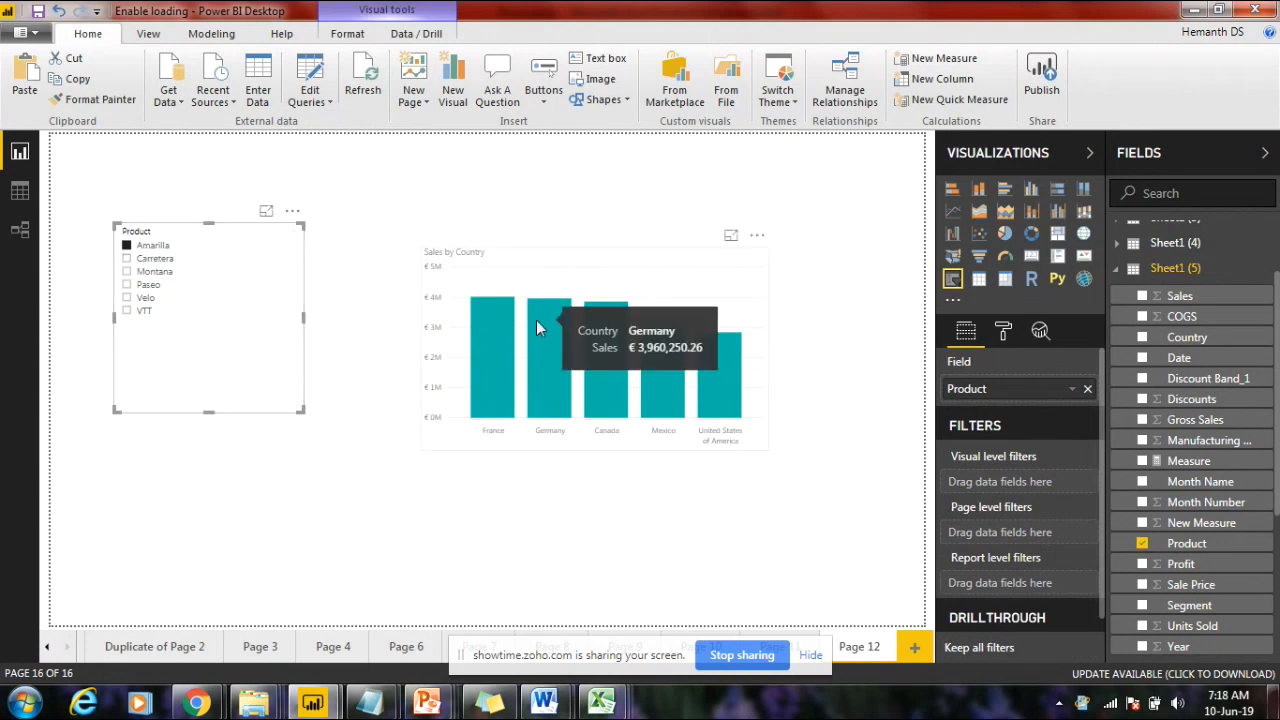
pyautogui.click(149, 287)
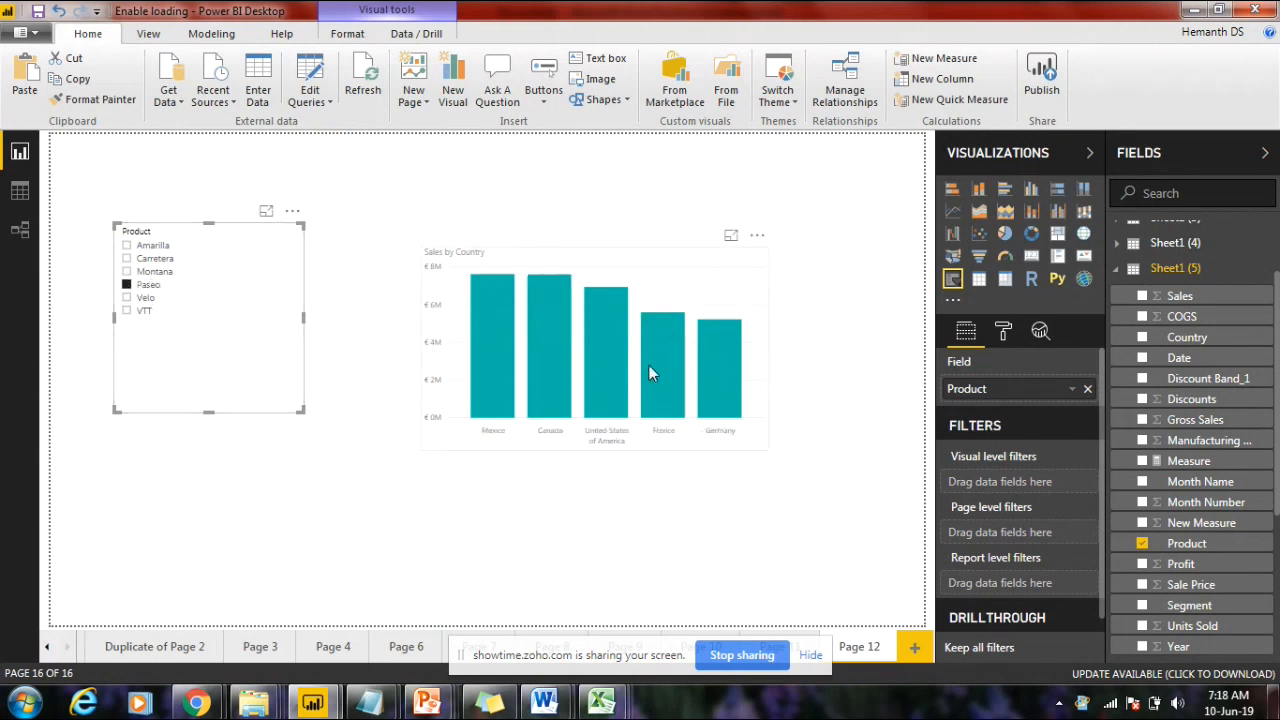
pyautogui.moveTo(564, 372)
pyautogui.click(129, 286)
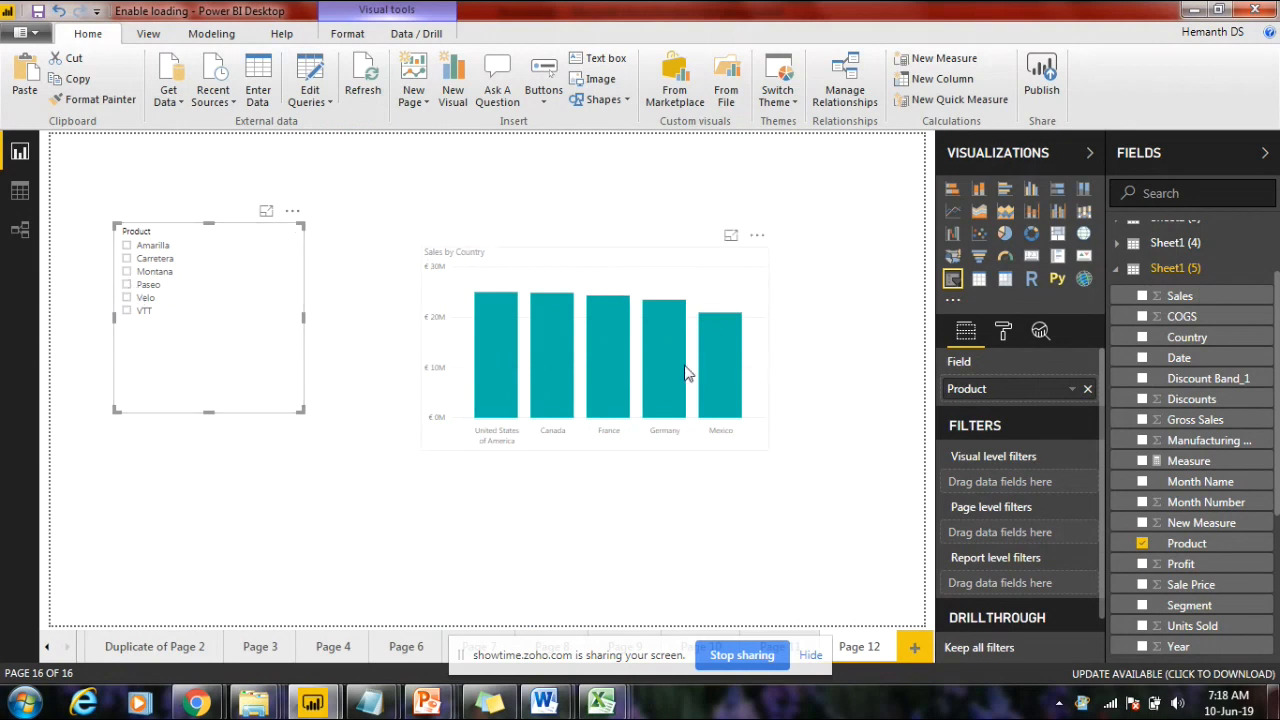
pyautogui.click(548, 703)
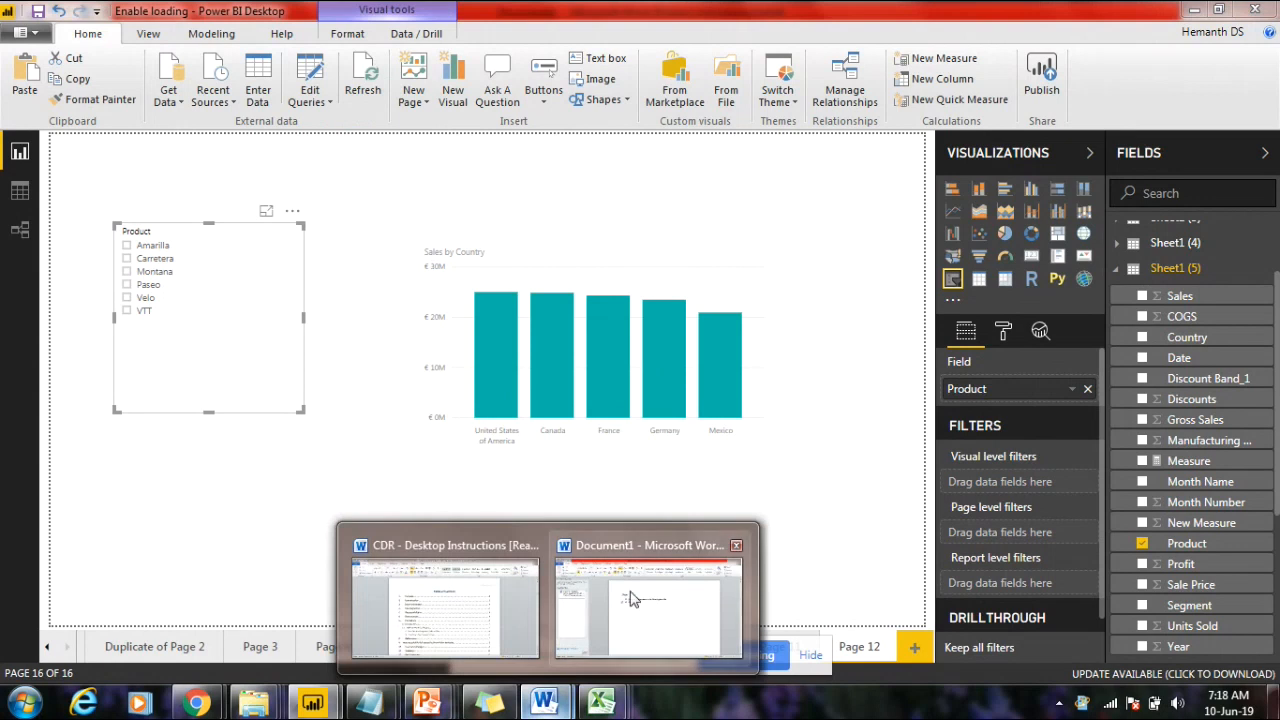
# Step: Add the sentence 'They are four types of filters in Power BI' below the list
pyautogui.click(660, 619)
pyautogui.click(582, 310)
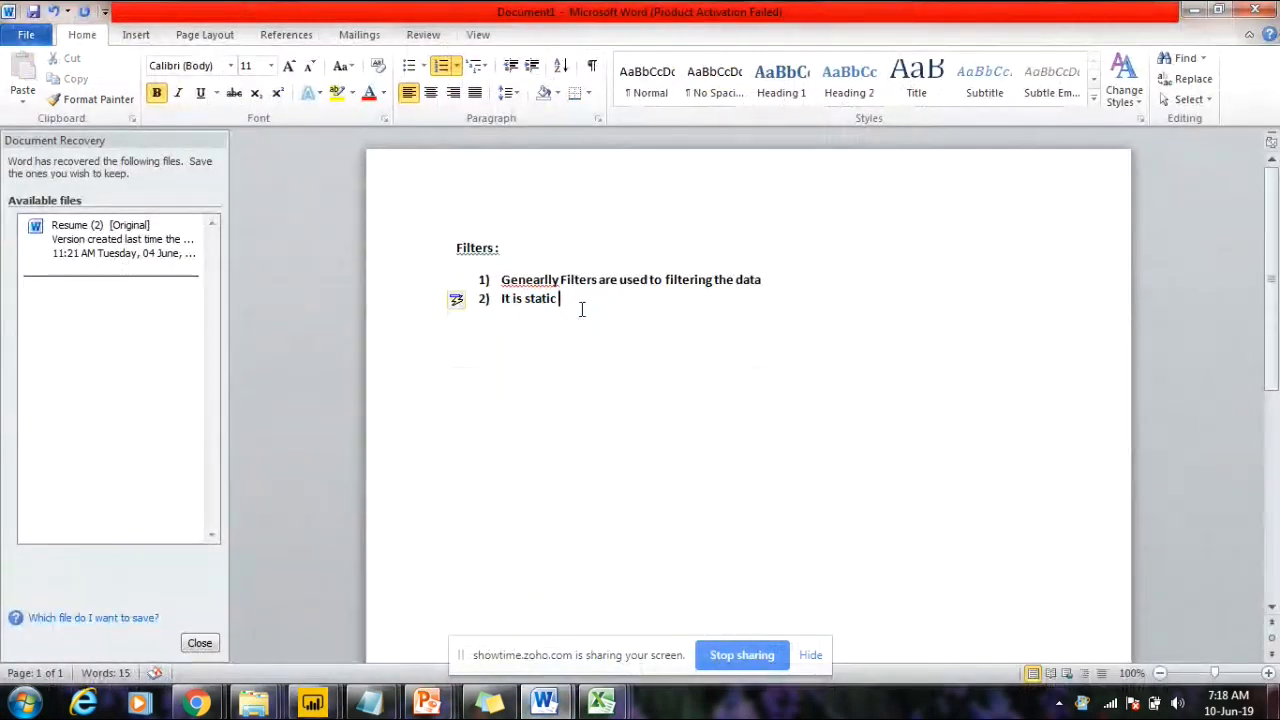
pyautogui.click(585, 317)
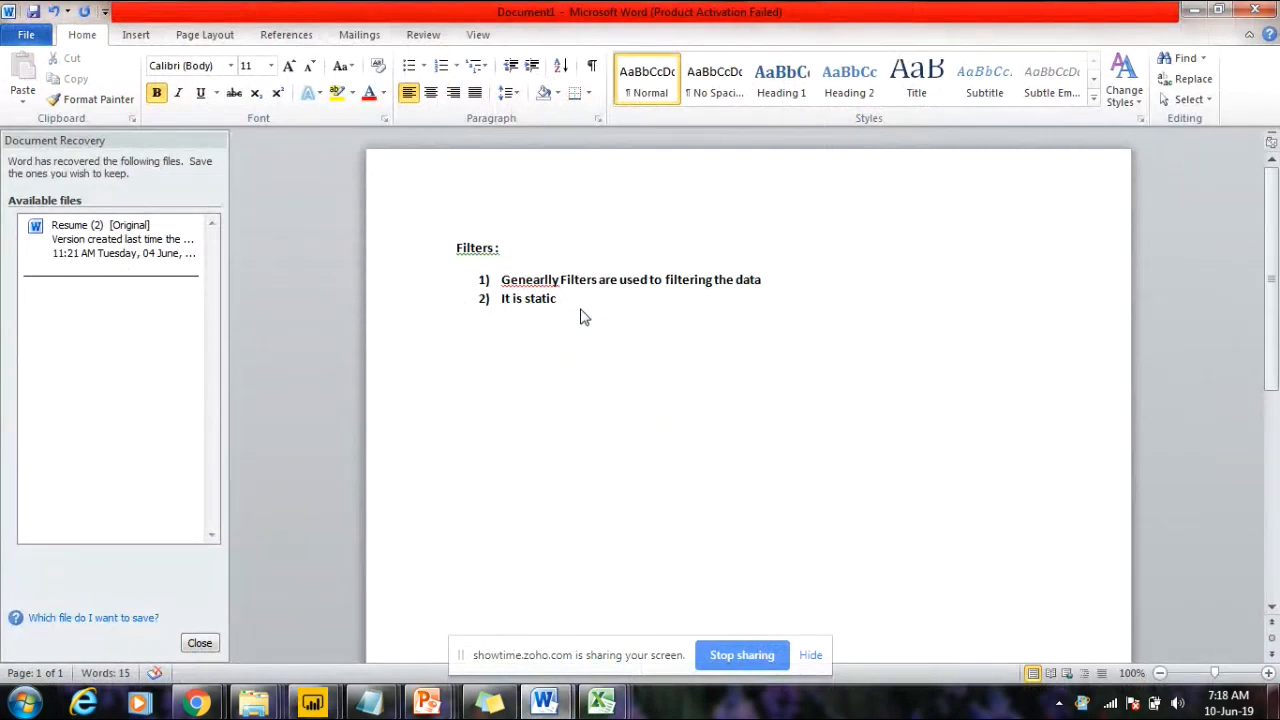
pyautogui.write('They are four types of filters in Power BI')
# Step: List the four filter types: Visual Level, Page level, Report Level and Drill Through Filter
pyautogui.press('Return')
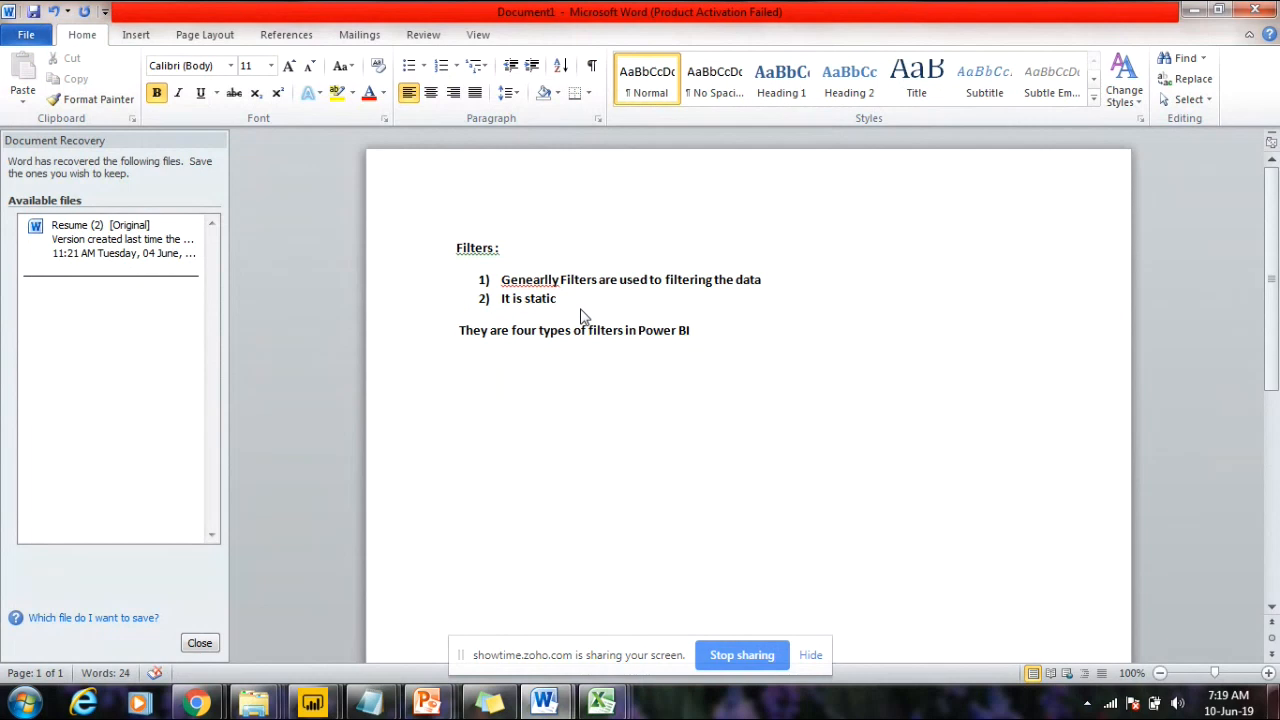
pyautogui.write('1) ')
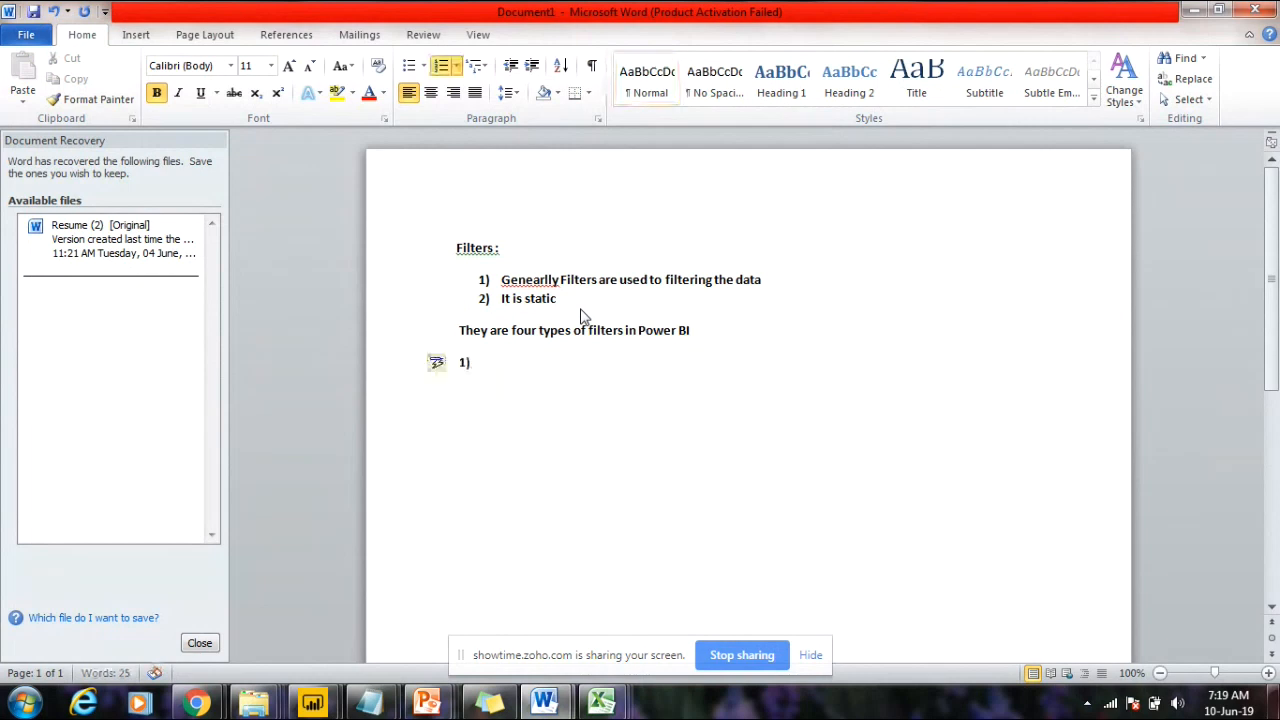
pyautogui.write('Visual Level Filter')
pyautogui.press('Return')
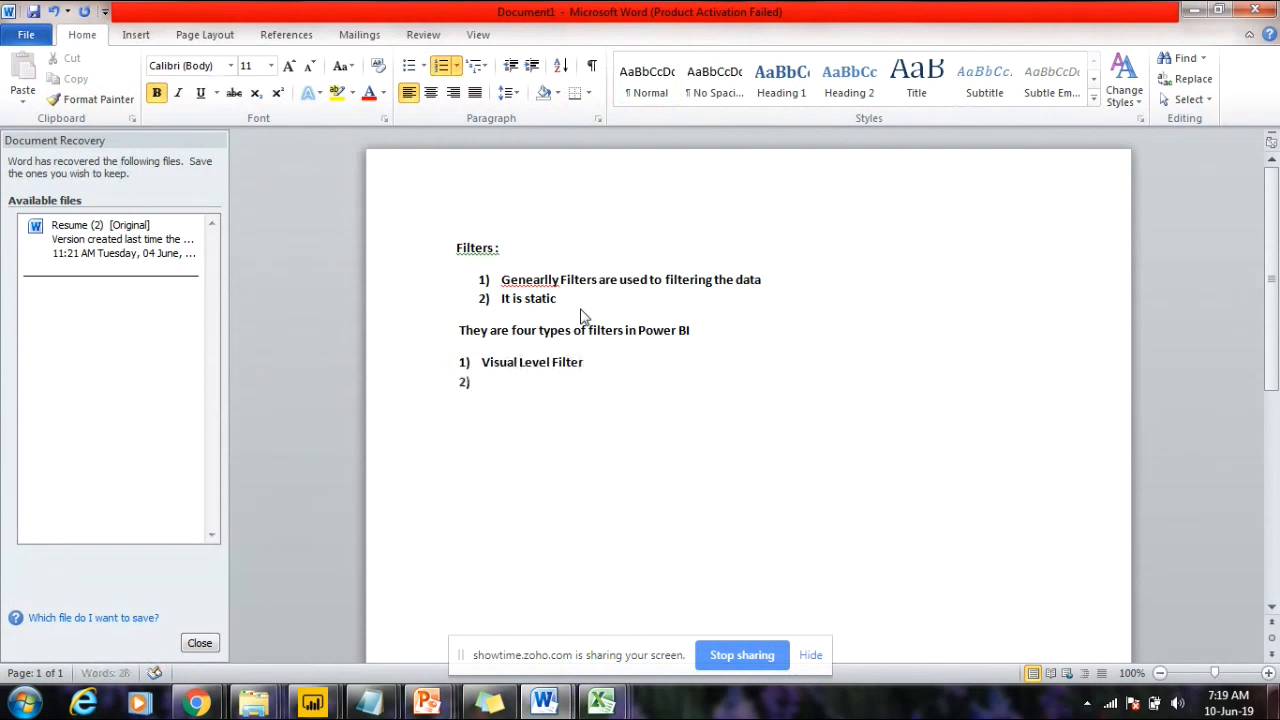
pyautogui.write('Page level Filter')
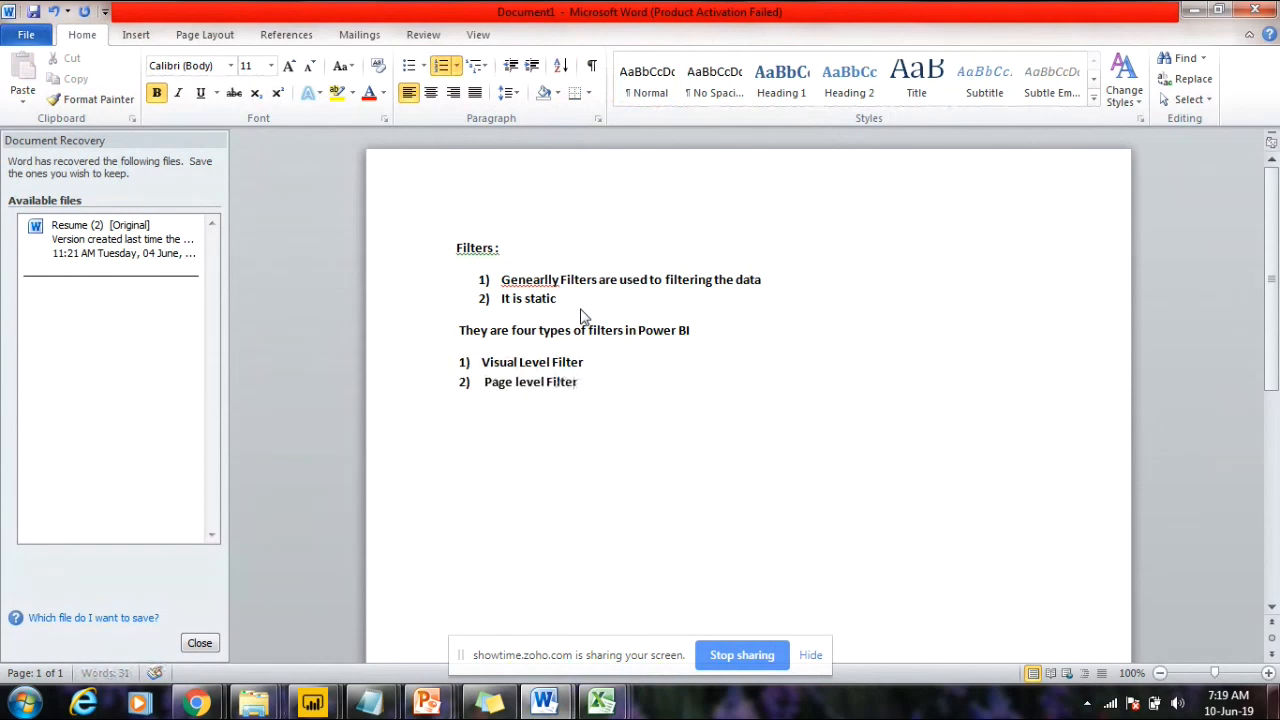
pyautogui.press('Return')
pyautogui.write('E')
pyautogui.press('BackSpace')
pyautogui.write('Report Level Filter')
pyautogui.press('Return')
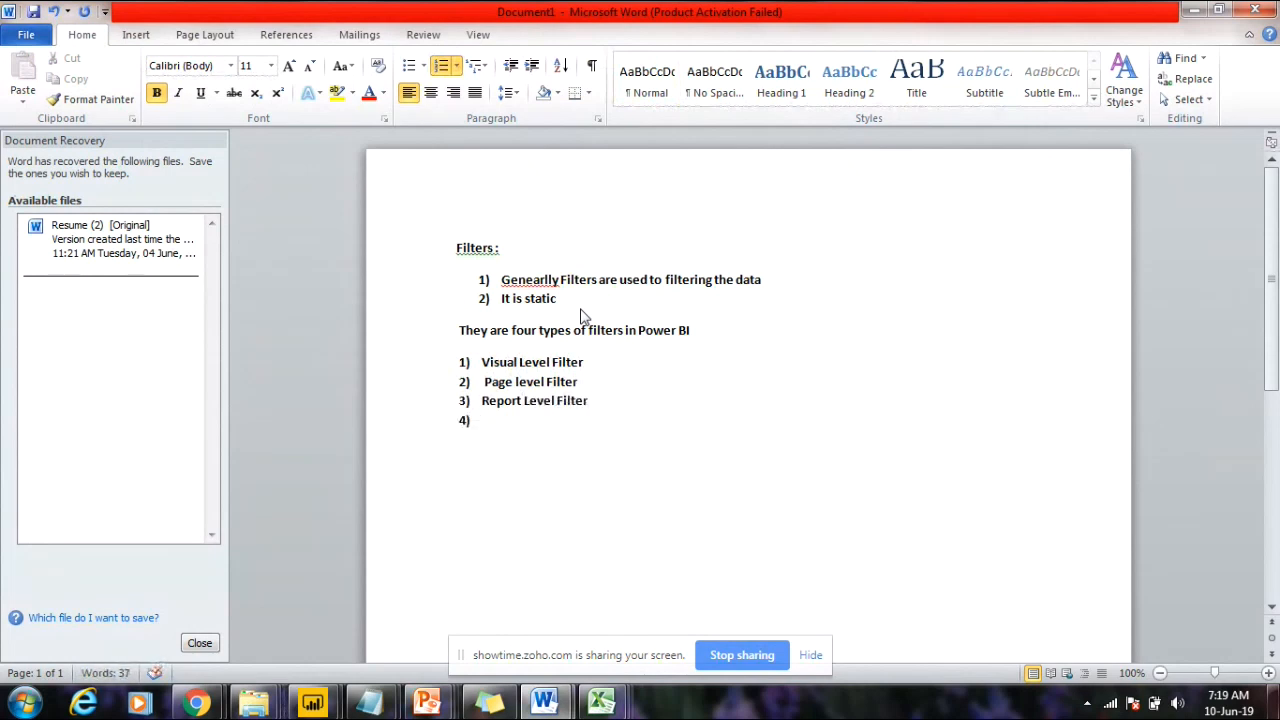
pyautogui.write('Drill Through Filter')
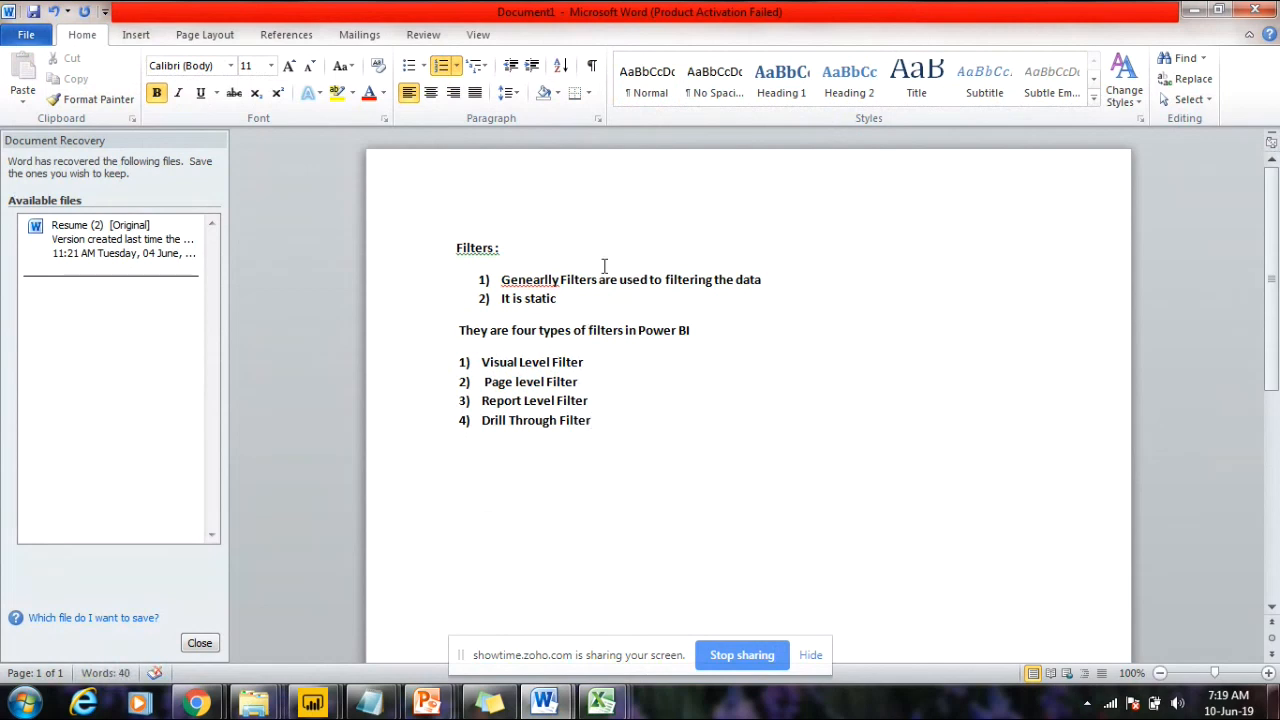
# Step: Append '(*)' to the end of the Drill Through Filter item
pyautogui.click(586, 334)
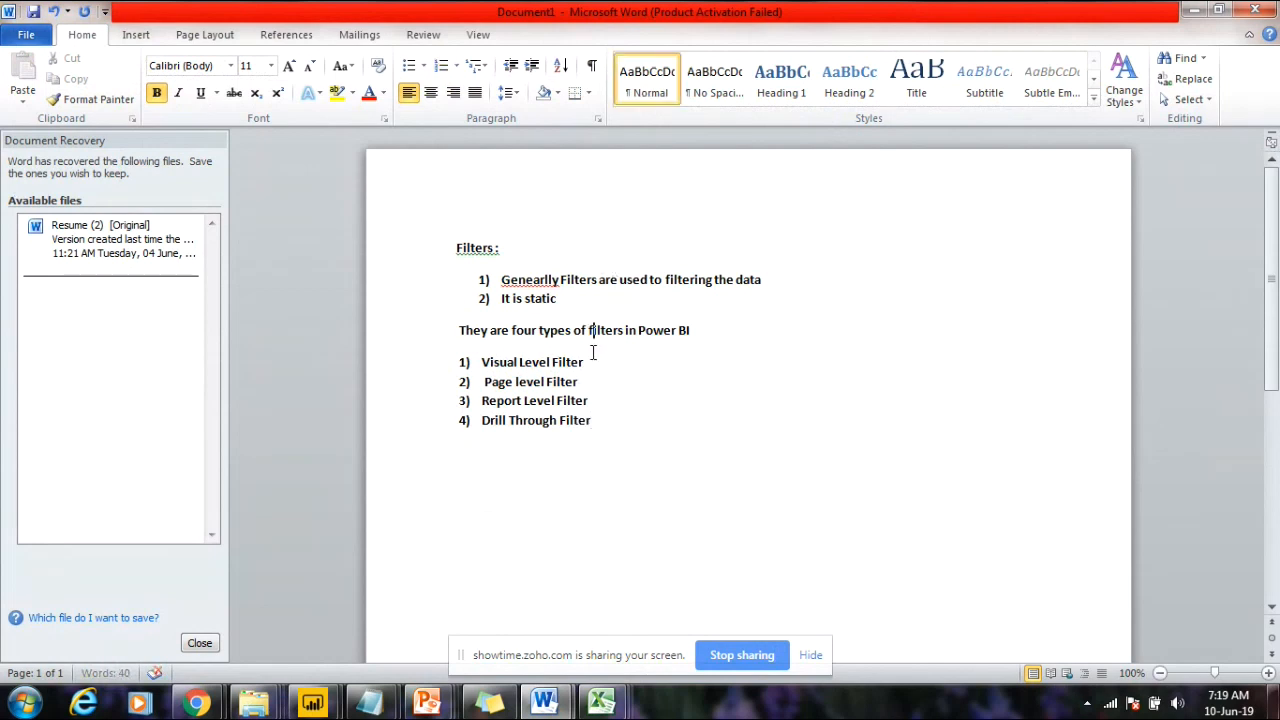
pyautogui.click(586, 362)
pyautogui.click(598, 420)
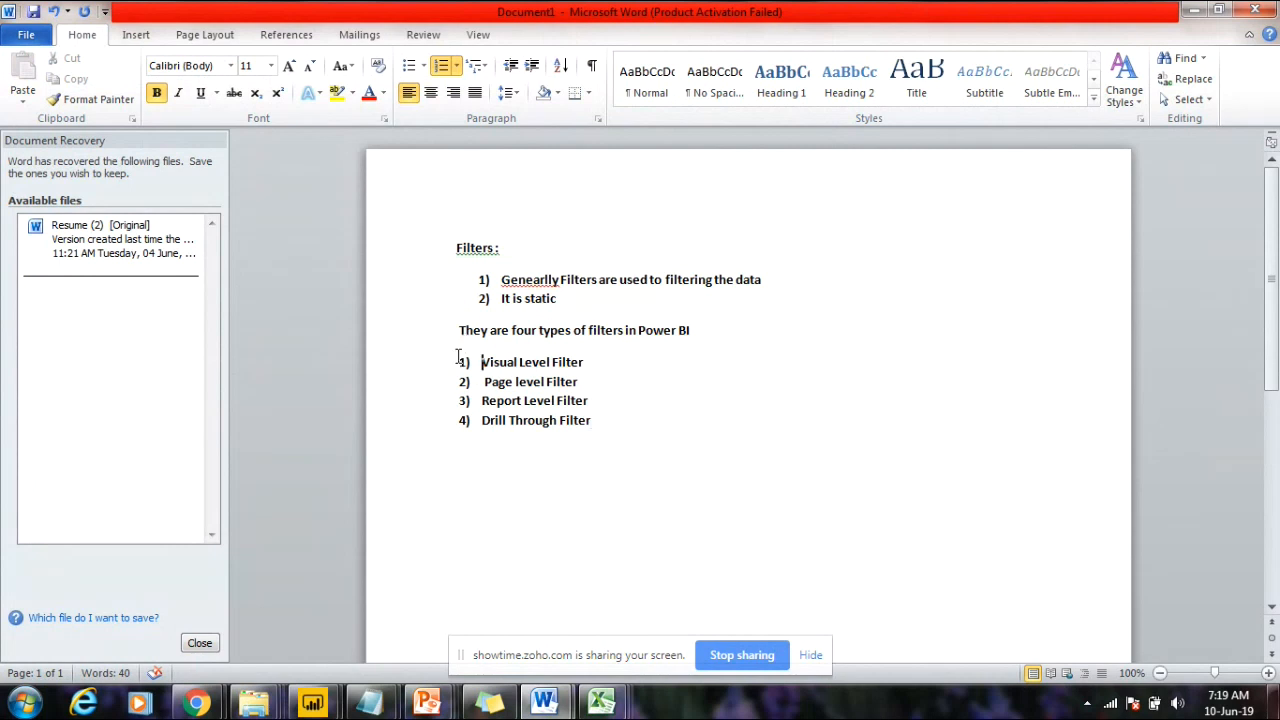
pyautogui.moveTo(460, 360); pyautogui.dragTo(629, 491)
pyautogui.click(606, 422)
pyautogui.write('(*)')
# Step: Move the marker before Drill and strip its parentheses so it reads '*Drill Through Filter'
pyautogui.moveTo(622, 420); pyautogui.dragTo(484, 420)
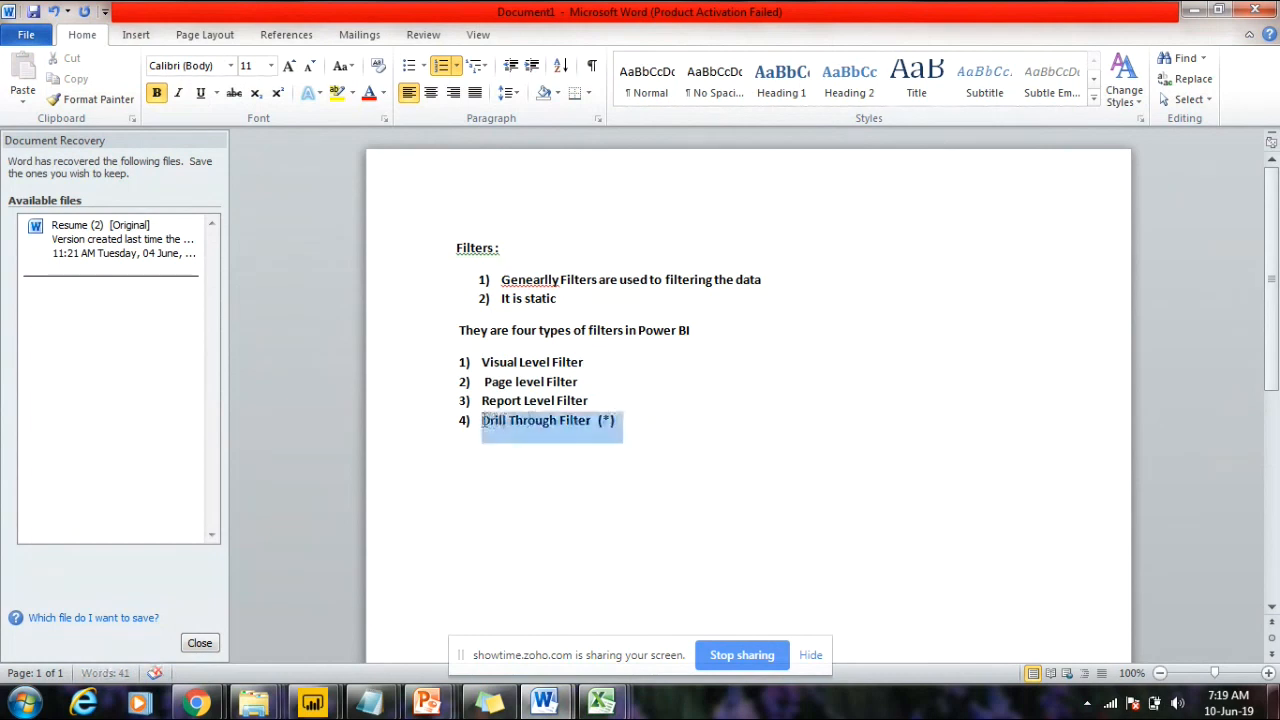
pyautogui.click(617, 425)
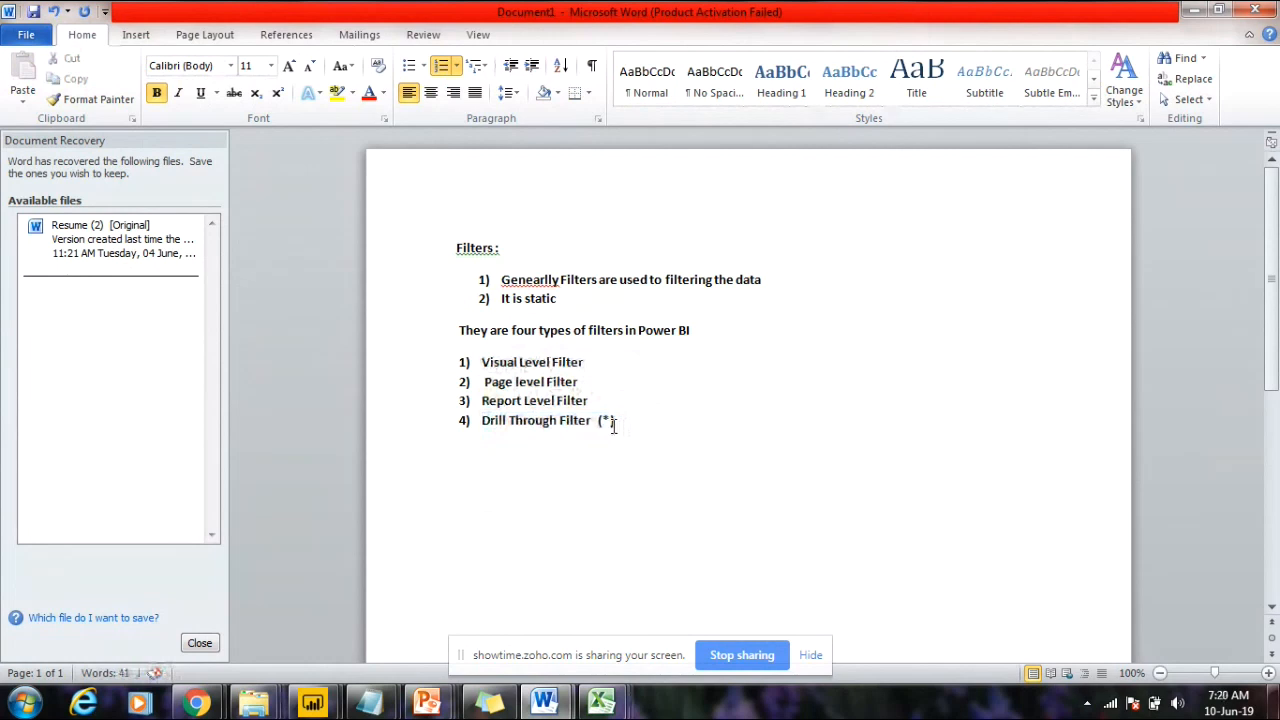
pyautogui.moveTo(617, 423); pyautogui.dragTo(603, 432)
pyautogui.hotkey('ctrl', 'c')
pyautogui.press('Delete')
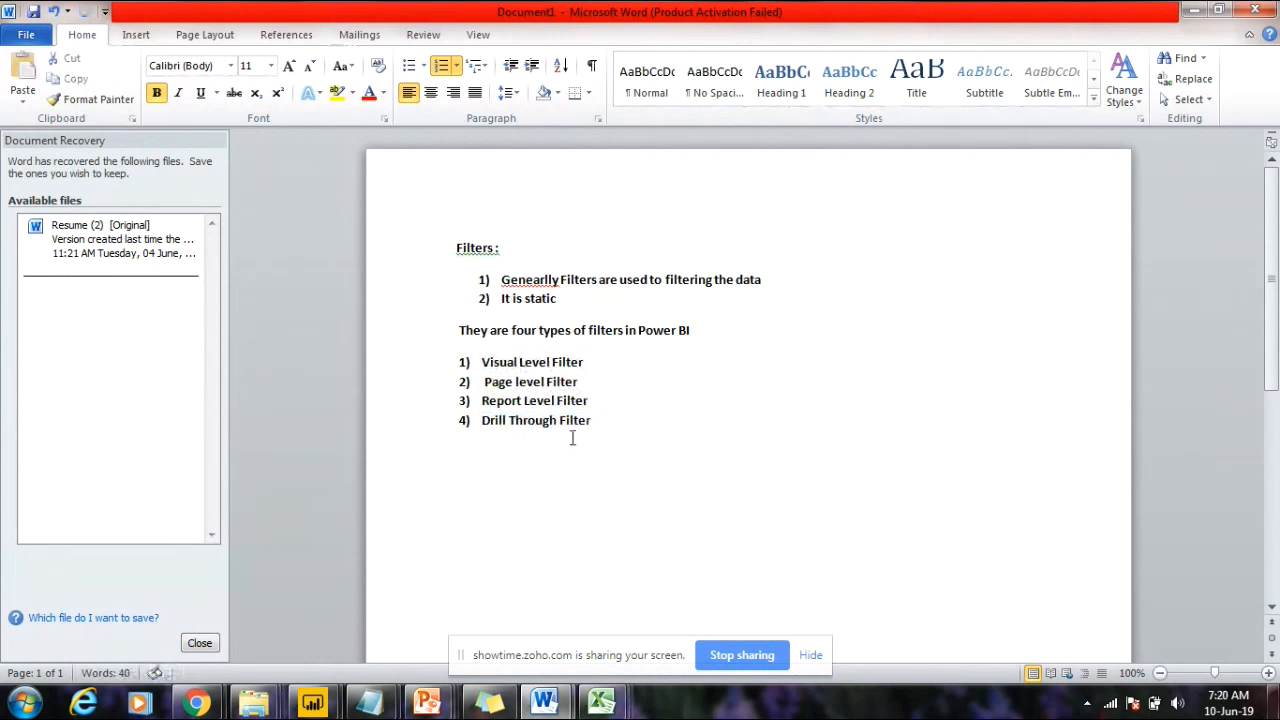
pyautogui.click(482, 421)
pyautogui.hotkey('ctrl', 'v')
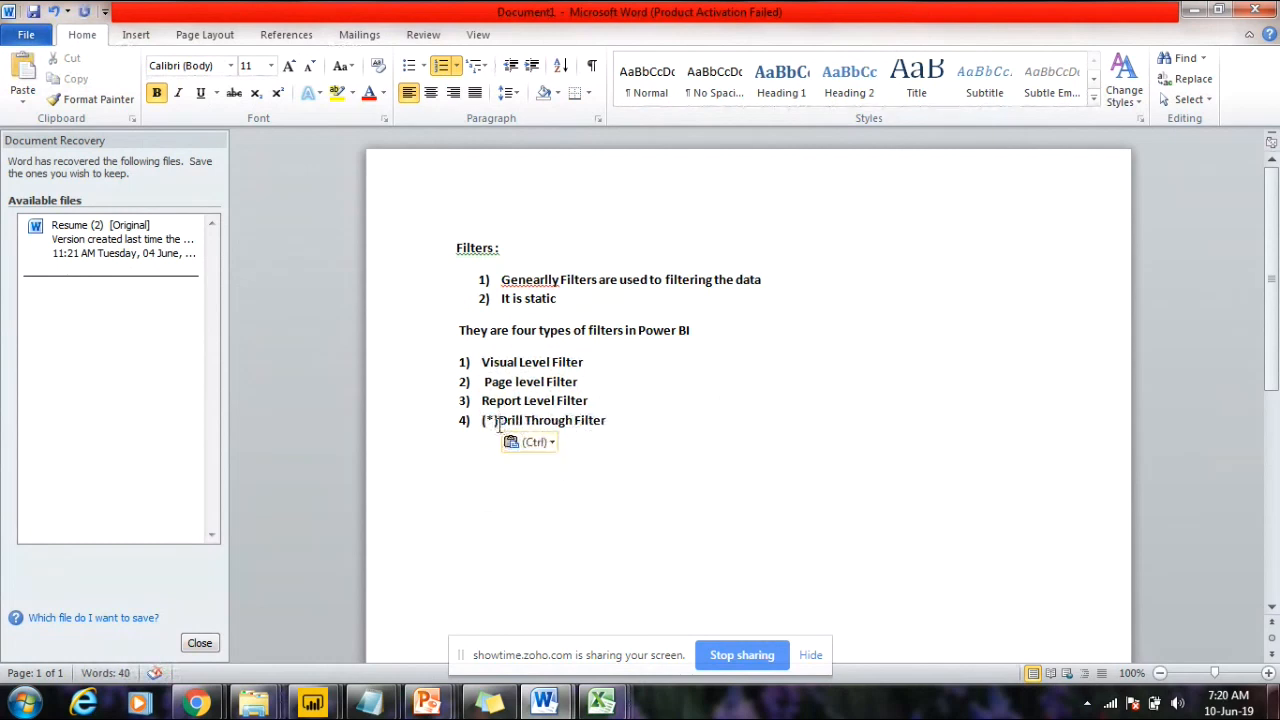
pyautogui.press('BackSpace')
pyautogui.press('Left')
pyautogui.press('BackSpace')
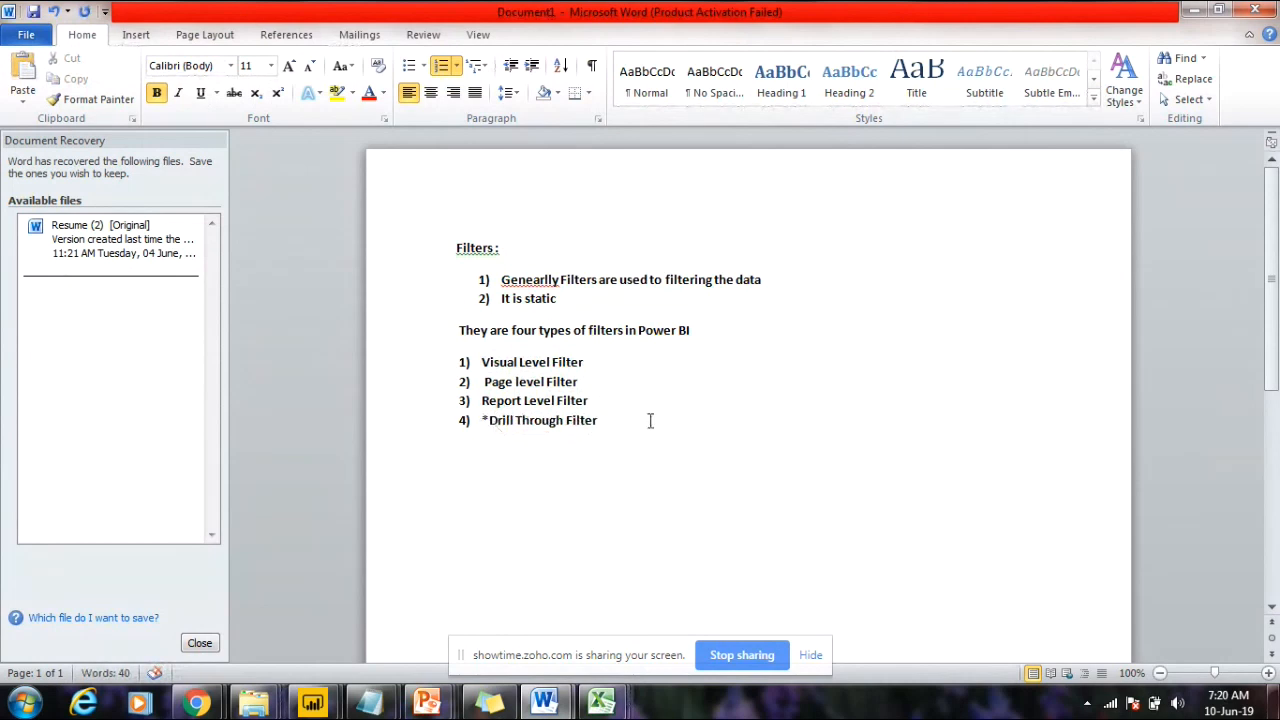
pyautogui.press('Return')
pyautogui.press('Return')
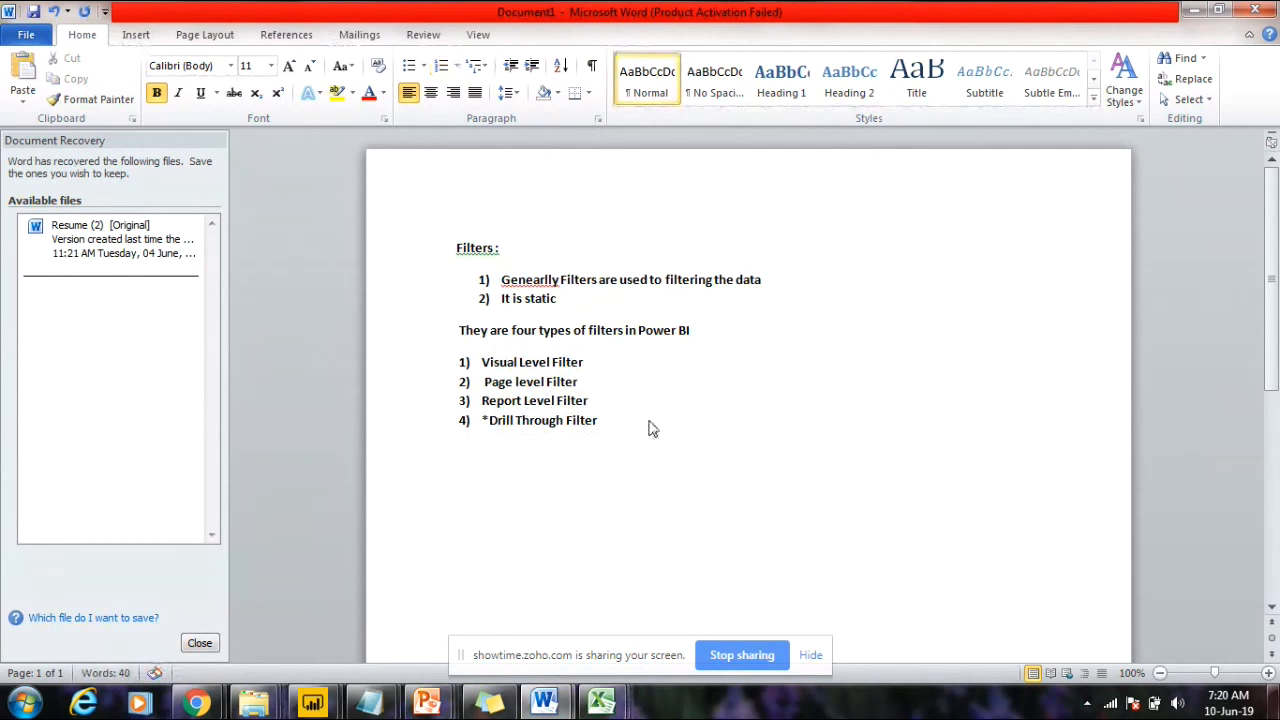
# Step: Add an unnumbered line under Visual Level Filter: 'The filtering will apply to selected individual Visual level'
pyautogui.click(673, 356)
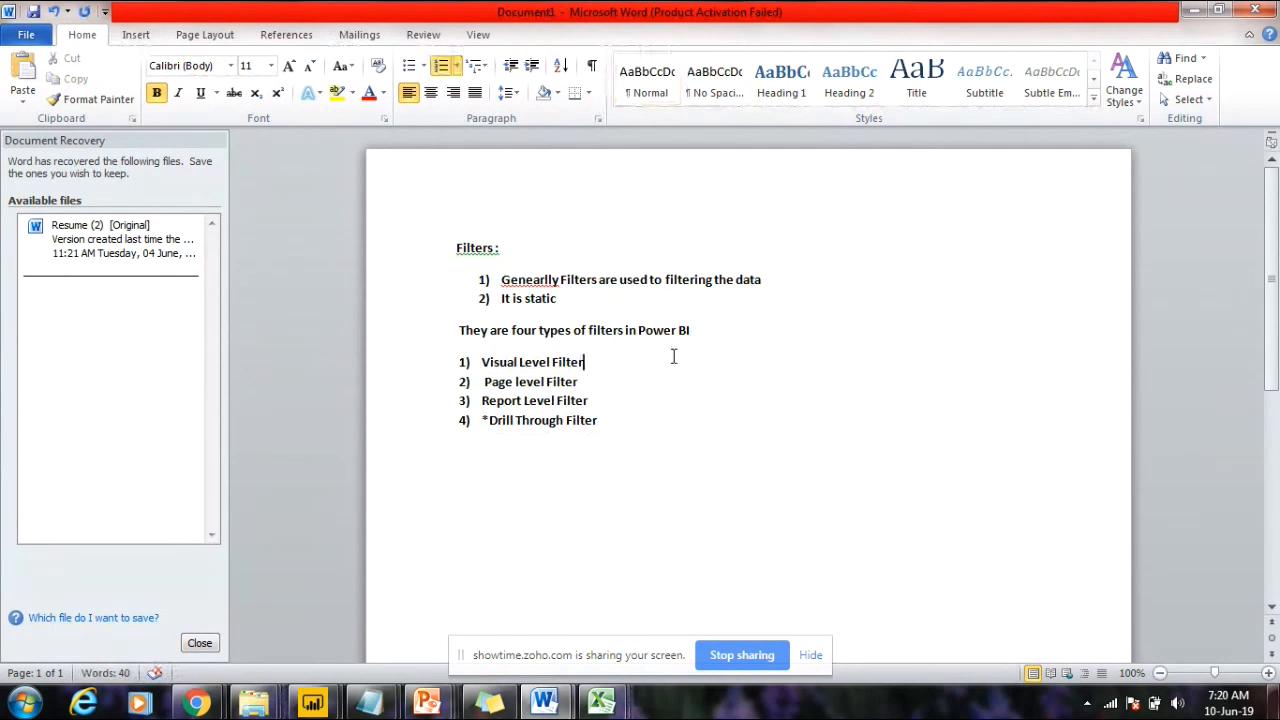
pyautogui.press('Return')
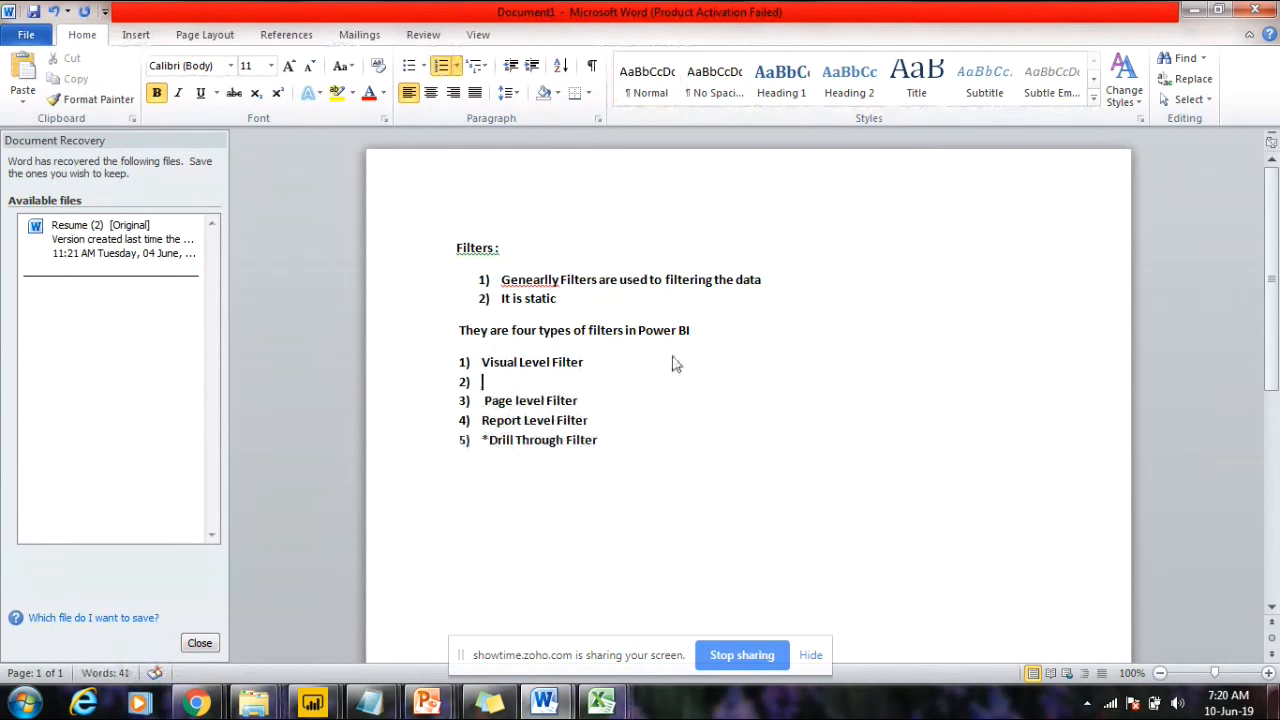
pyautogui.press('BackSpace')
pyautogui.write('The')
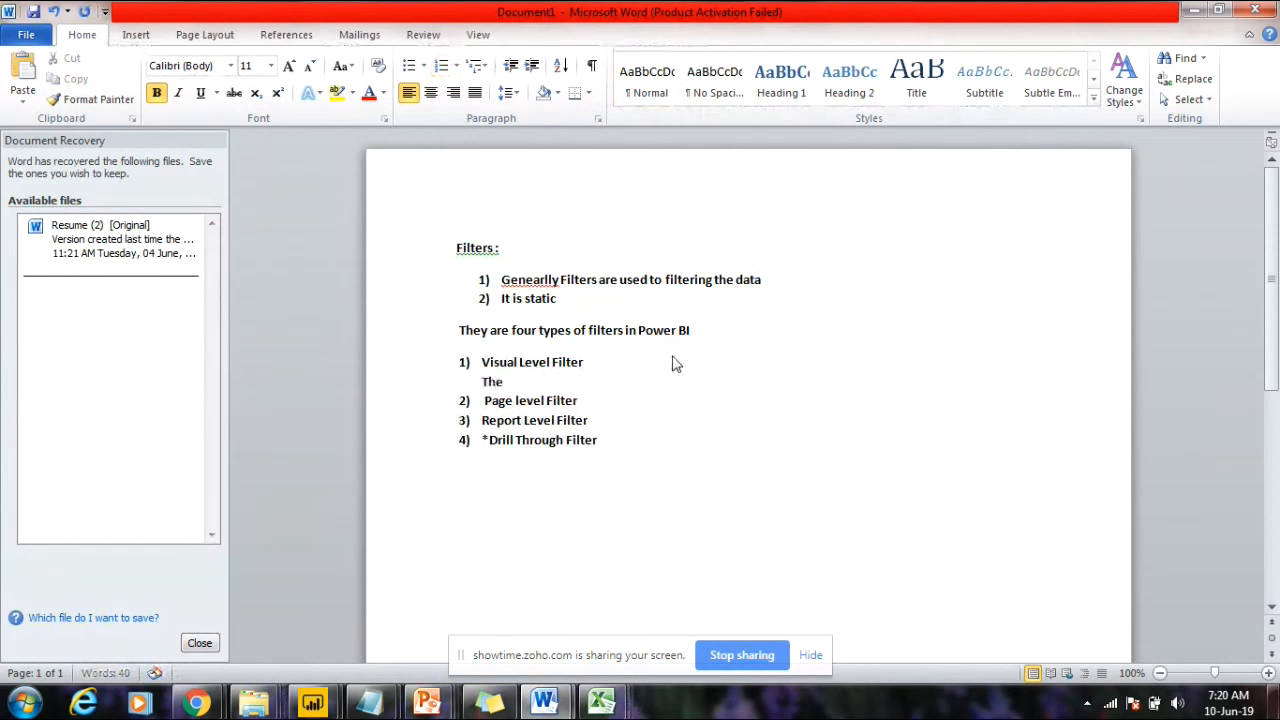
pyautogui.write(' filtering will apply ')
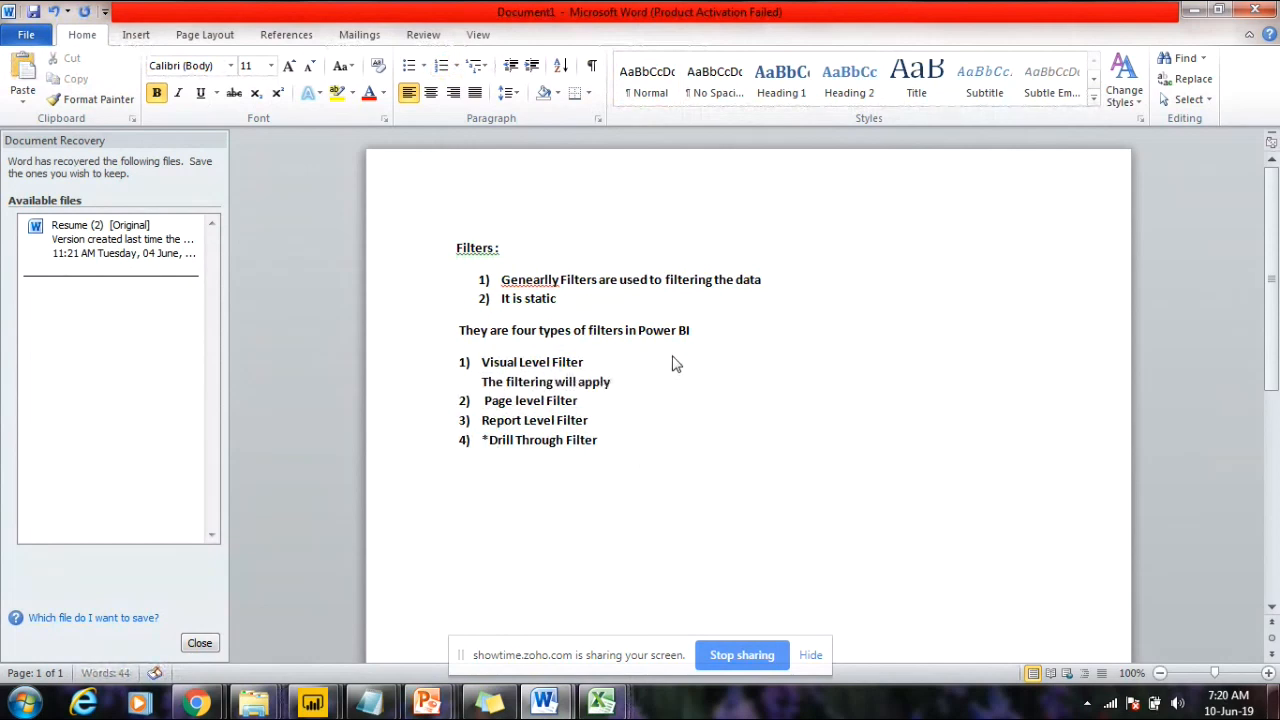
pyautogui.write('to selected individual Visual')
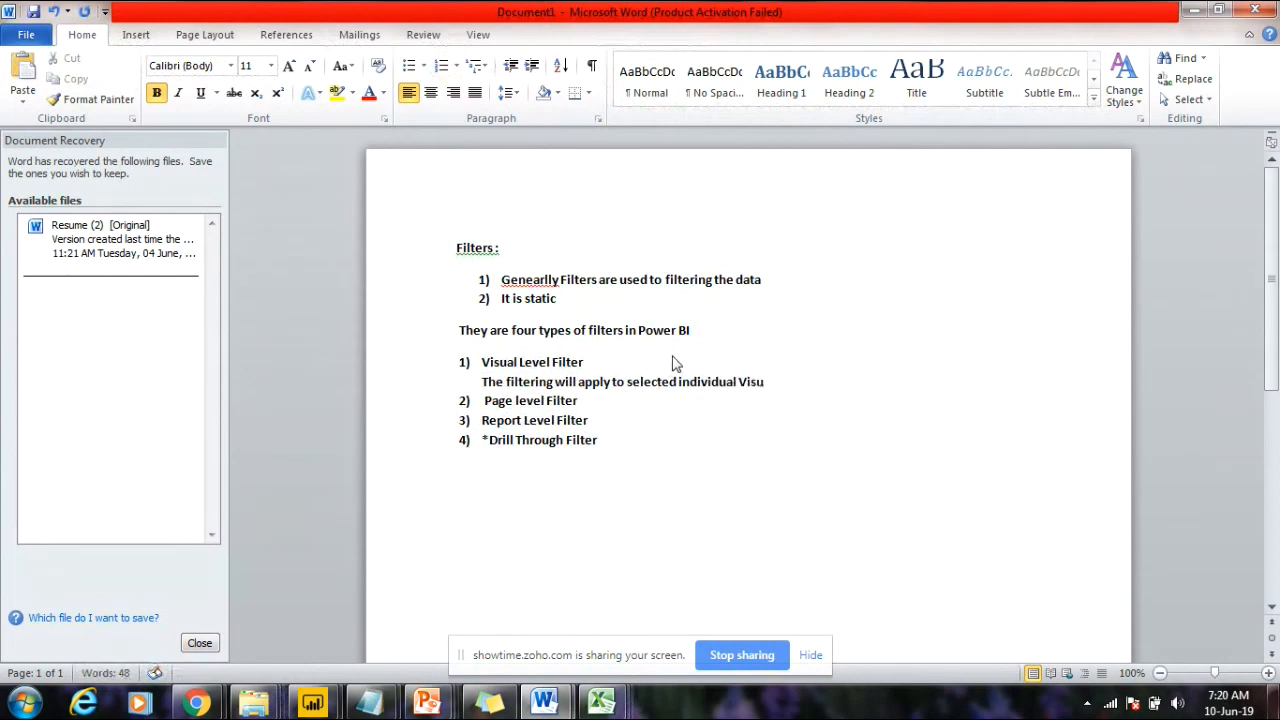
pyautogui.click(610, 405)
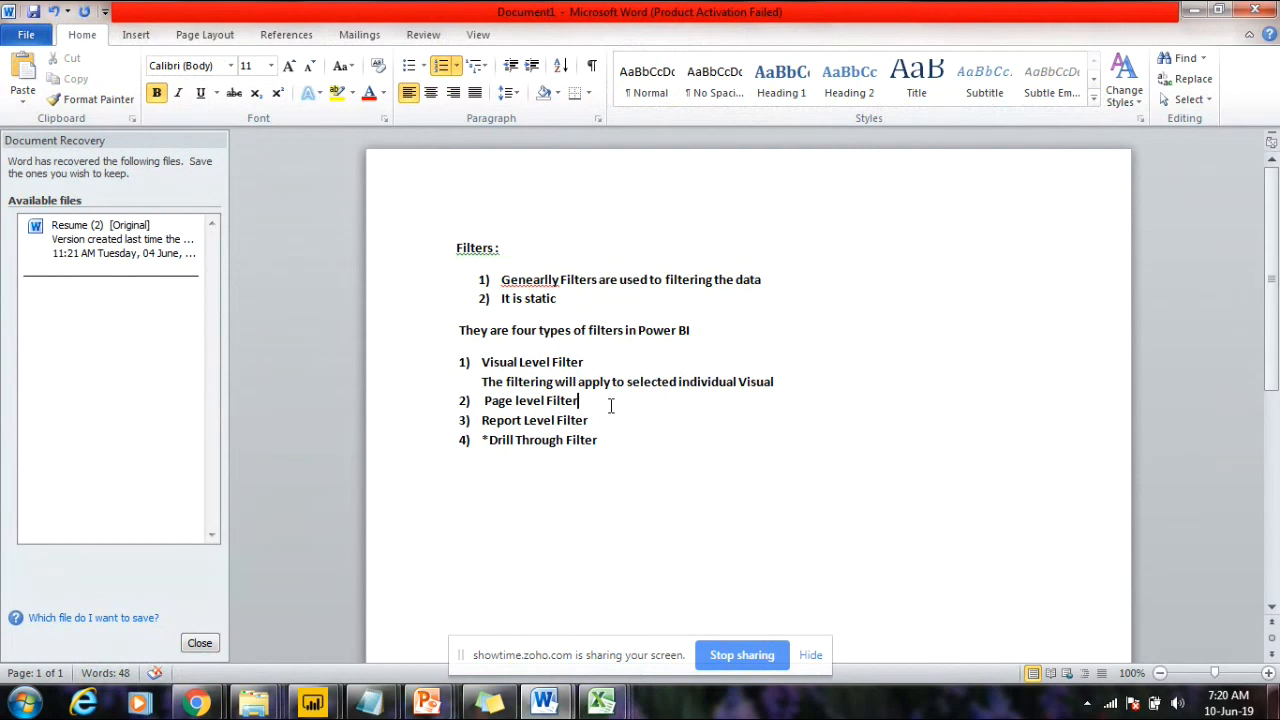
pyautogui.click(811, 381)
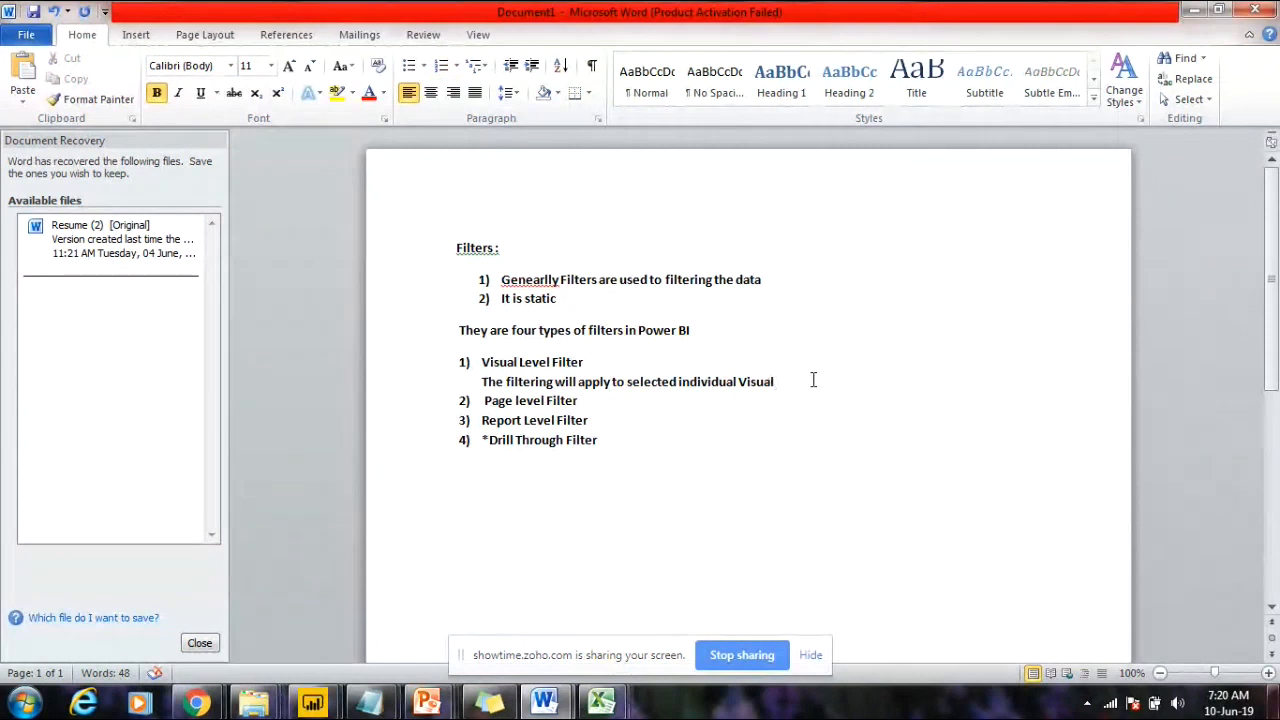
pyautogui.write('level')
pyautogui.click(646, 397)
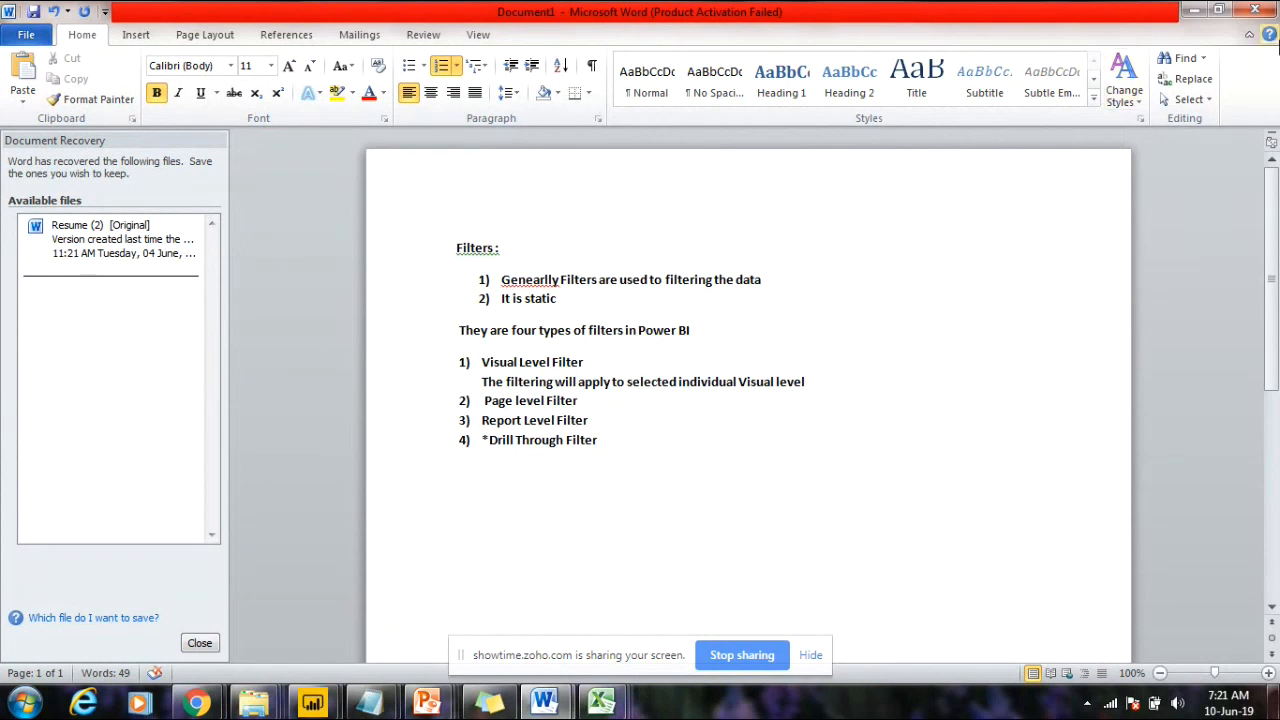
# Step: Test the VTT item in the Product slicer, clear it, then delete the slicer
pyautogui.click(1200, 10)
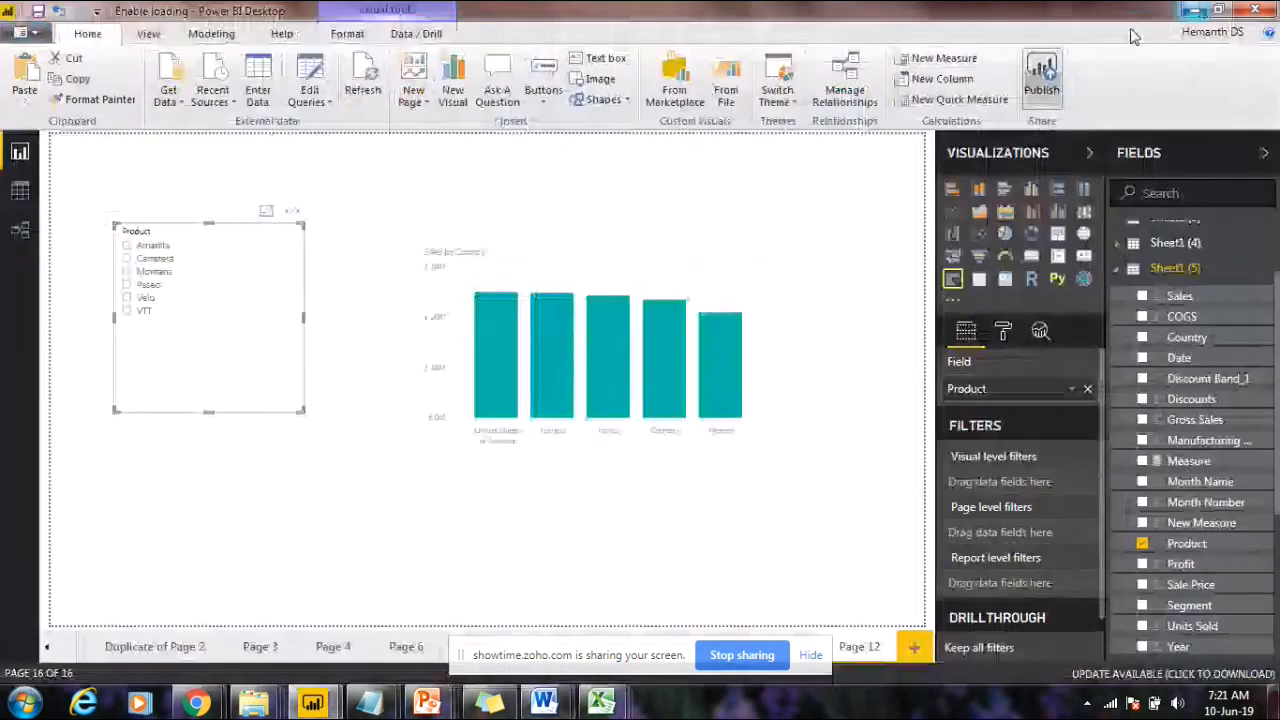
pyautogui.click(618, 263)
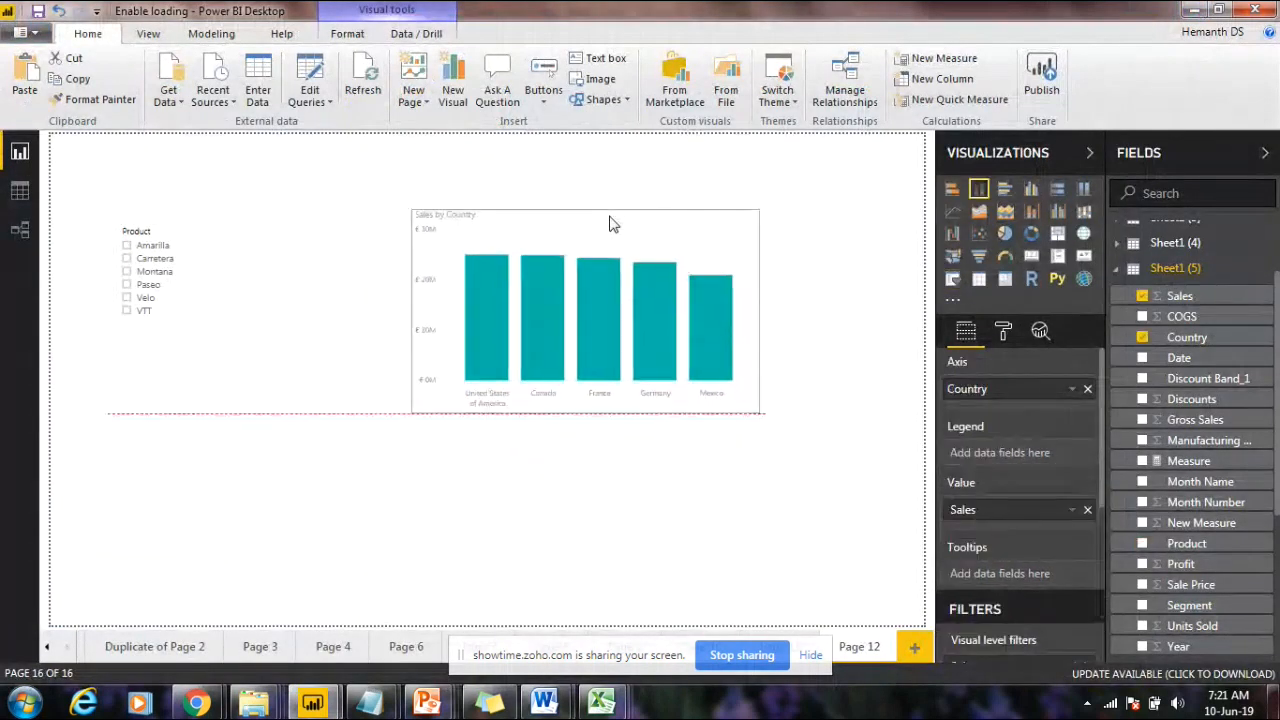
pyautogui.click(237, 311)
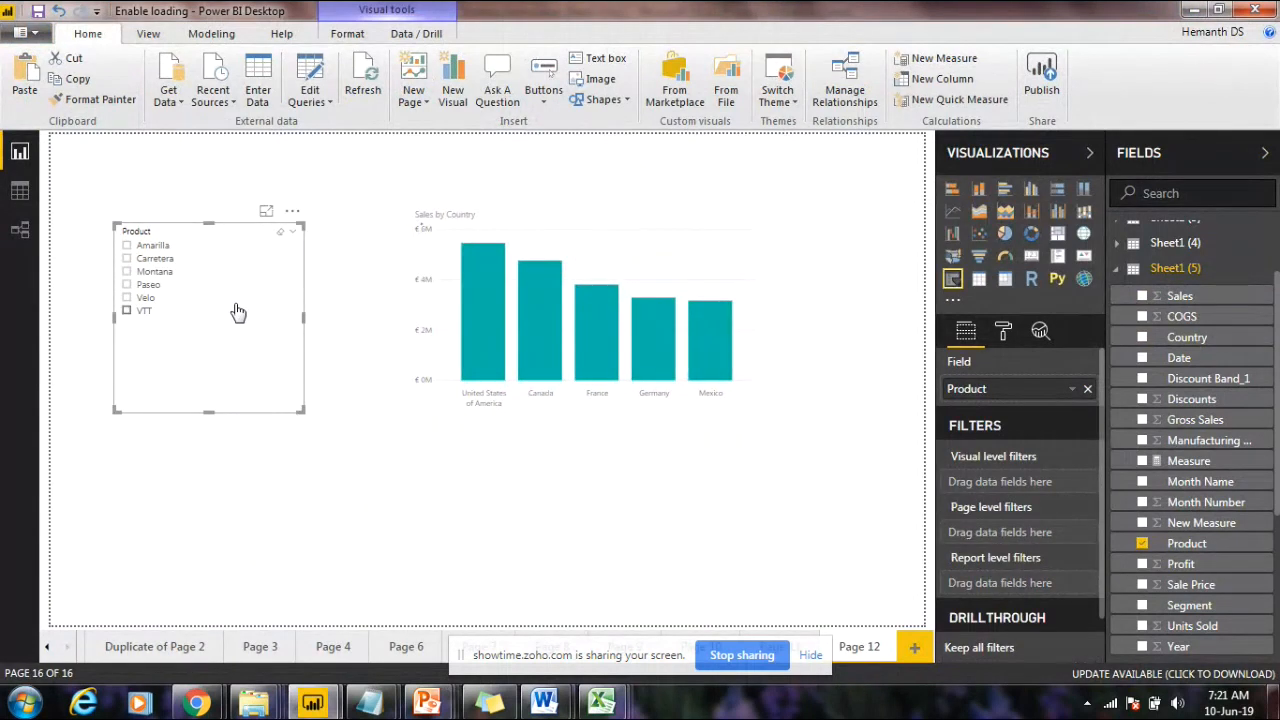
pyautogui.click(237, 312)
pyautogui.press('Delete')
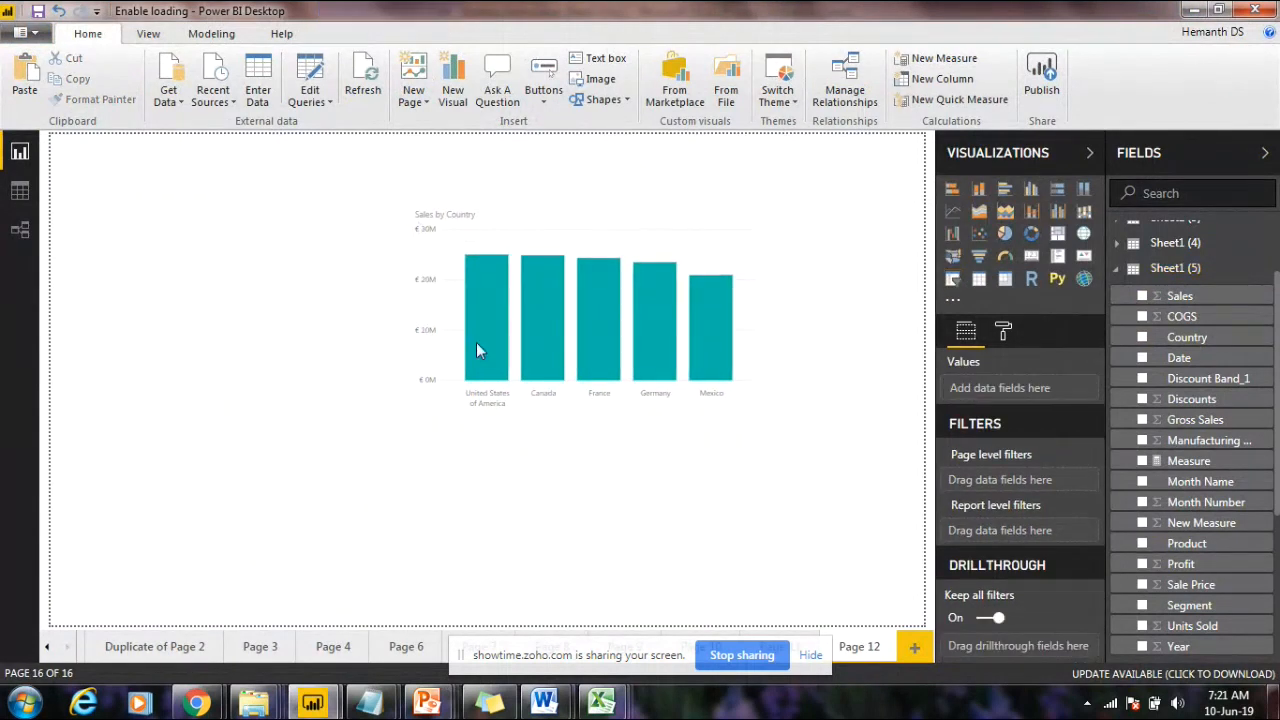
# Step: Remove the Sales by Country bar chart via More options > Remove
pyautogui.moveTo(433, 232); pyautogui.dragTo(202, 229)
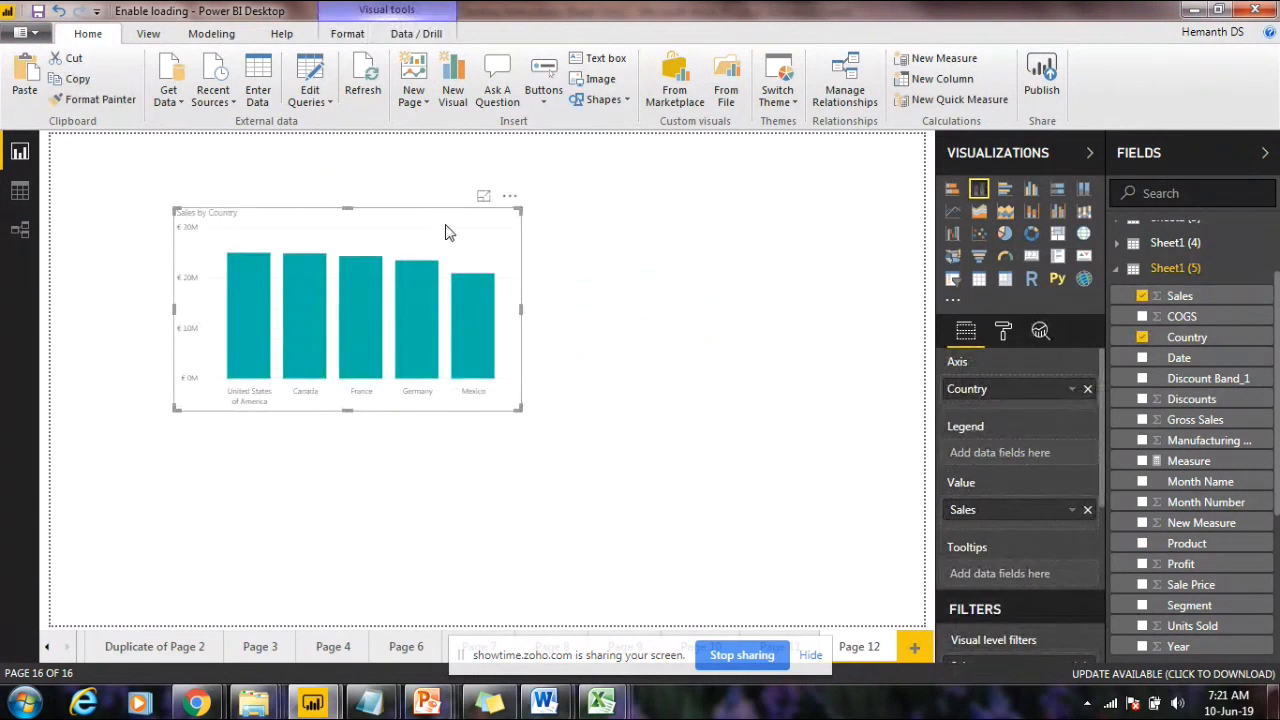
pyautogui.click(510, 203)
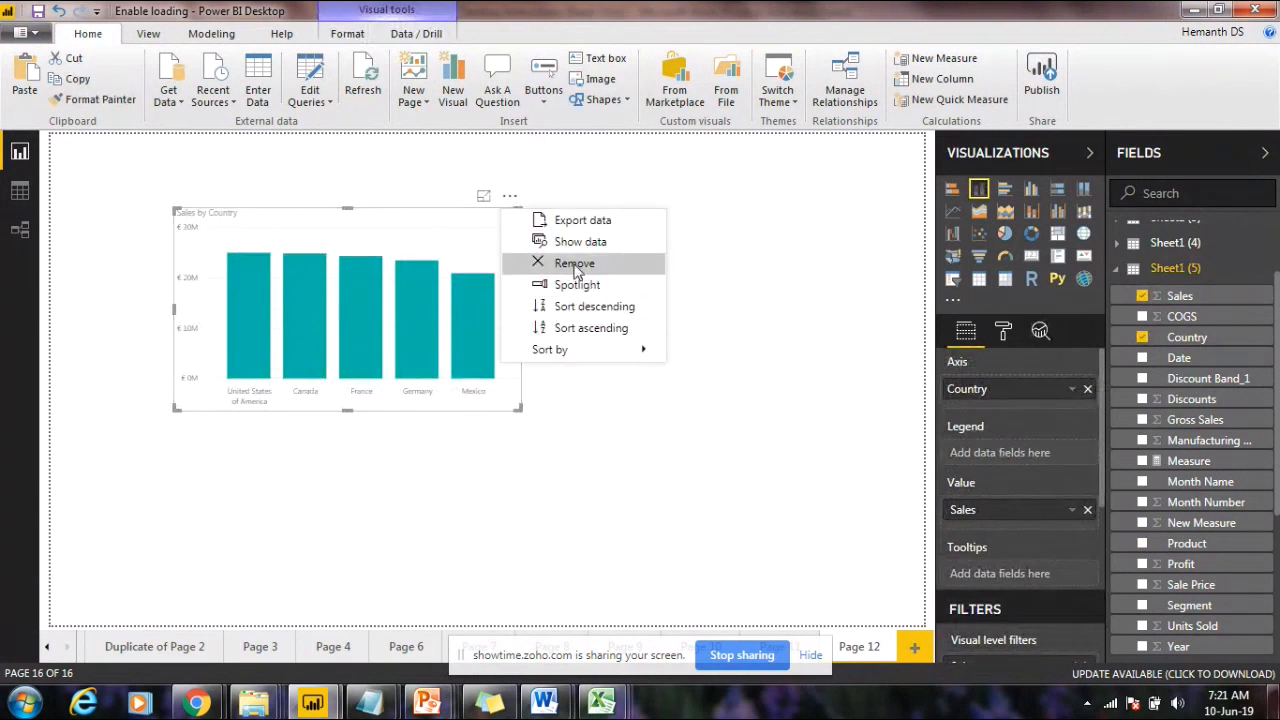
pyautogui.click(575, 266)
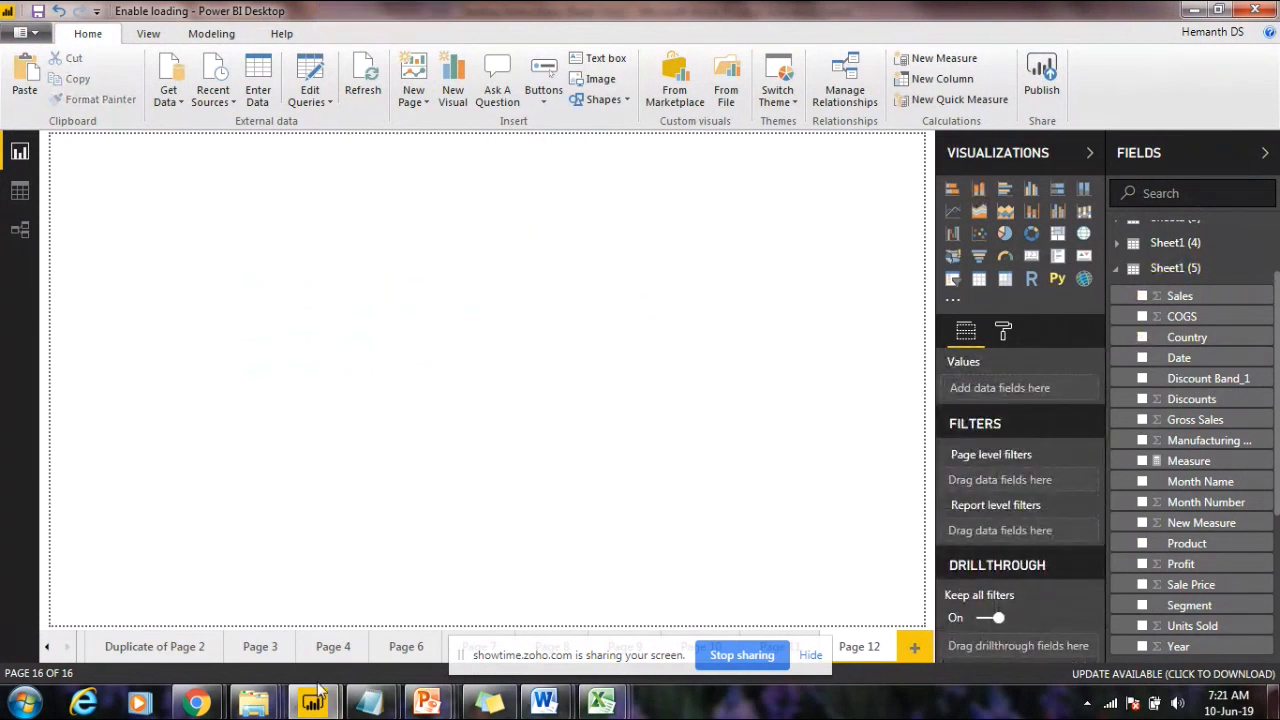
pyautogui.moveTo(315, 705)
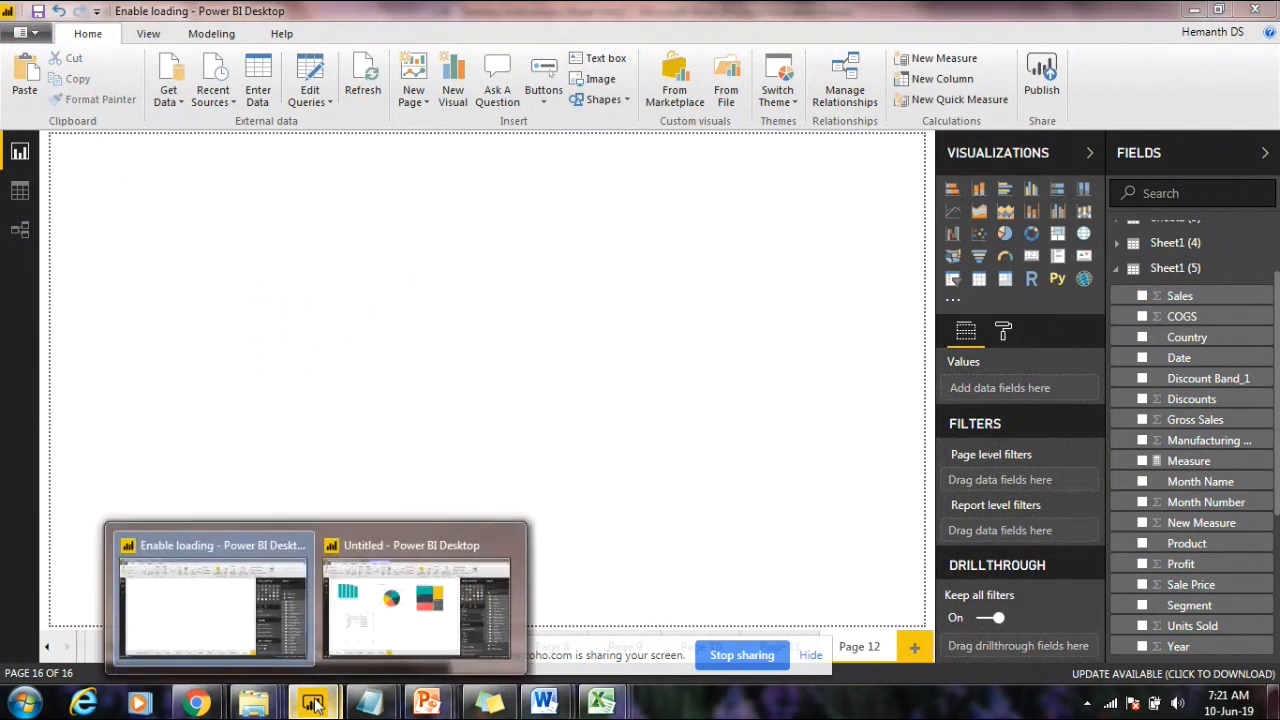
pyautogui.click(248, 614)
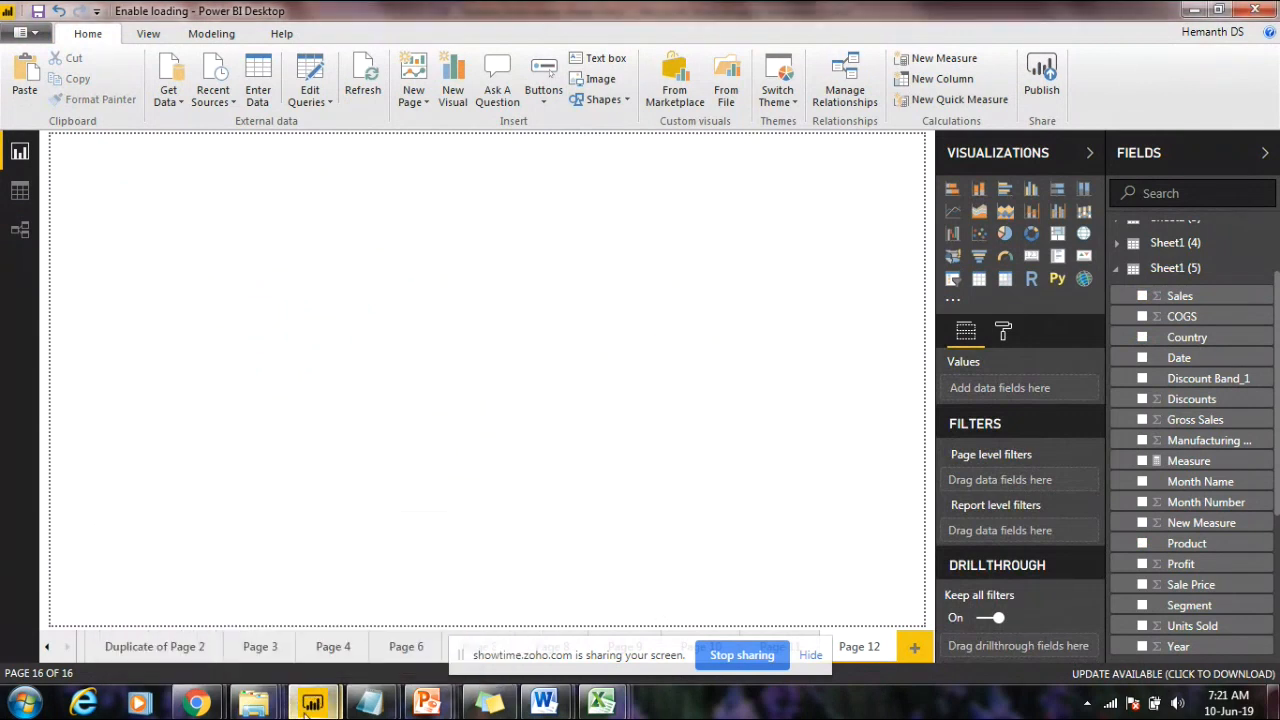
# Step: Bring the Untitled report window forward and go to its Page 2
pyautogui.moveTo(320, 706)
pyautogui.click(404, 580)
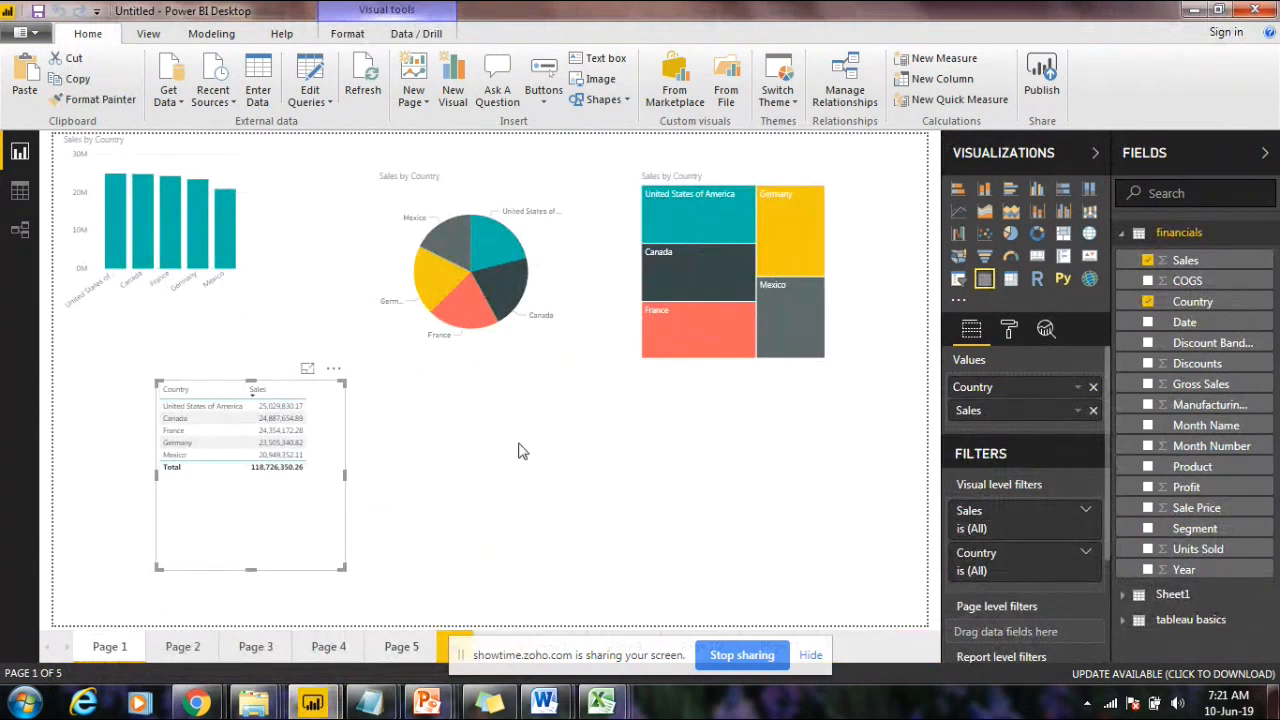
pyautogui.click(183, 648)
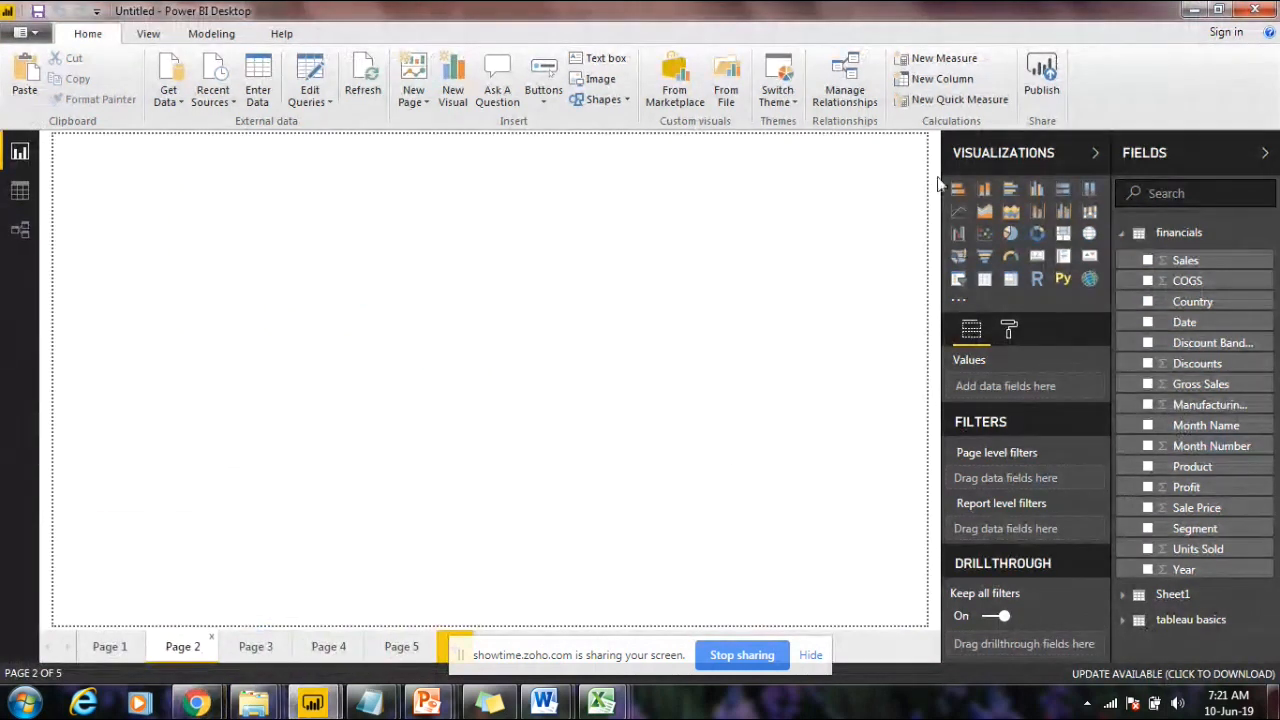
# Step: Add a stacked column chart with Country on the axis and Sales as the value
pyautogui.click(988, 189)
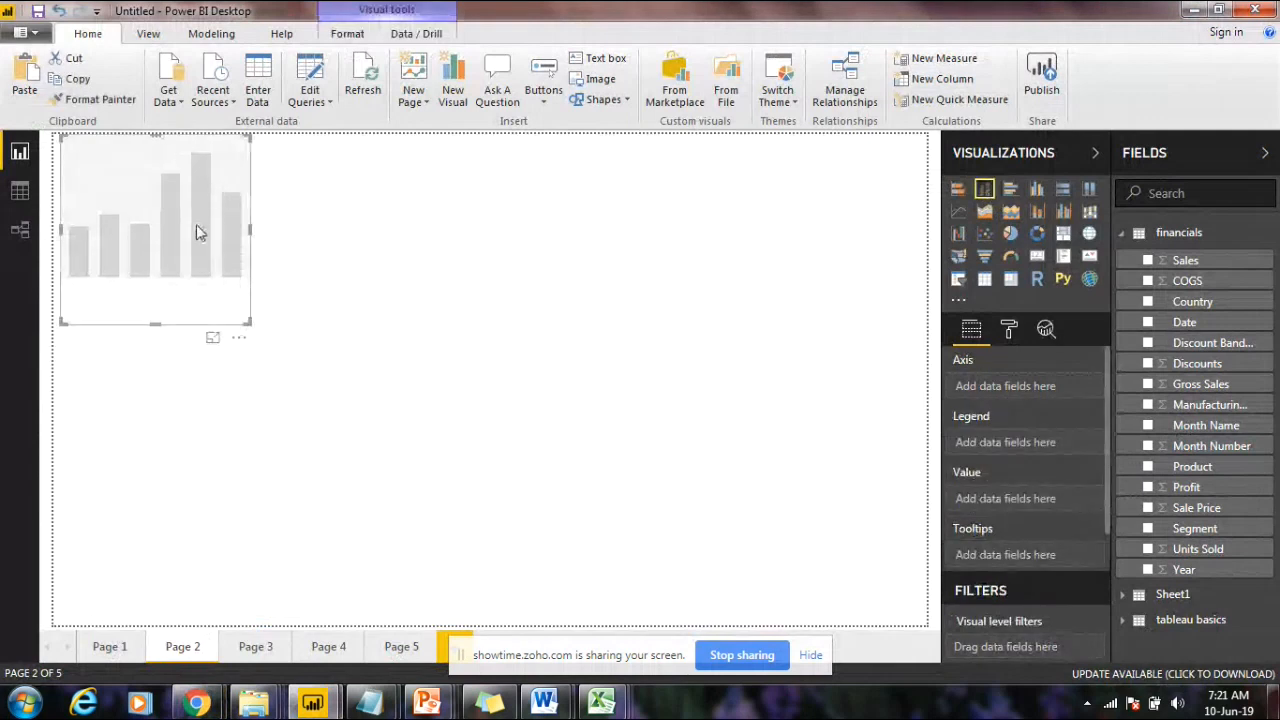
pyautogui.moveTo(195, 225); pyautogui.dragTo(400, 325)
pyautogui.moveTo(1190, 301); pyautogui.dragTo(368, 358)
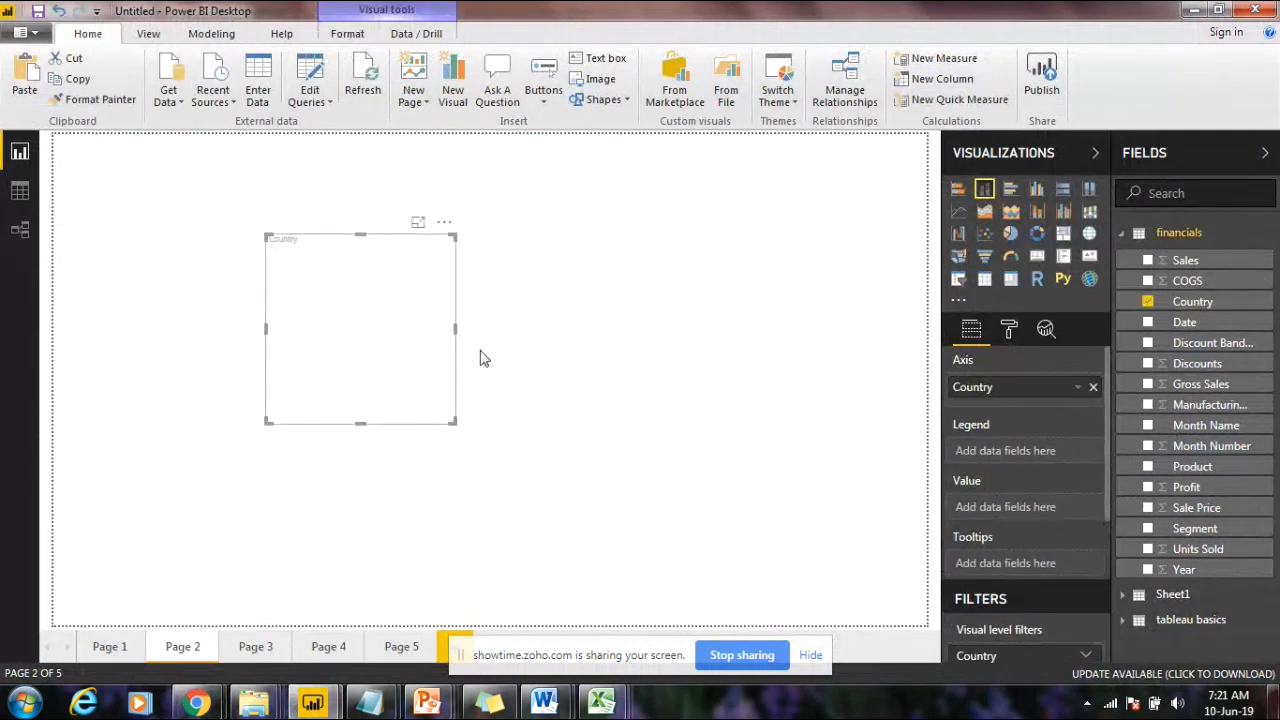
pyautogui.moveTo(1195, 262); pyautogui.dragTo(351, 334)
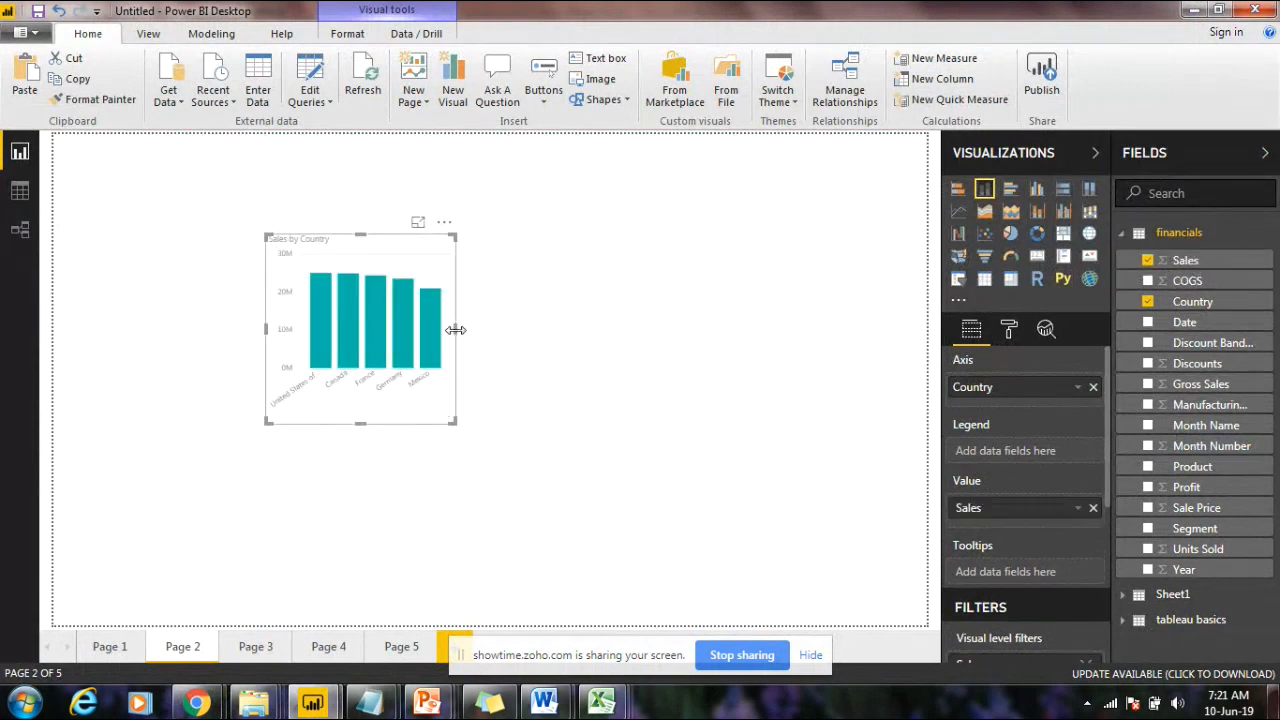
# Step: Enlarge the Sales by Country chart and move it toward the upper left
pyautogui.moveTo(452, 331); pyautogui.dragTo(509, 340)
pyautogui.moveTo(371, 423); pyautogui.dragTo(258, 414)
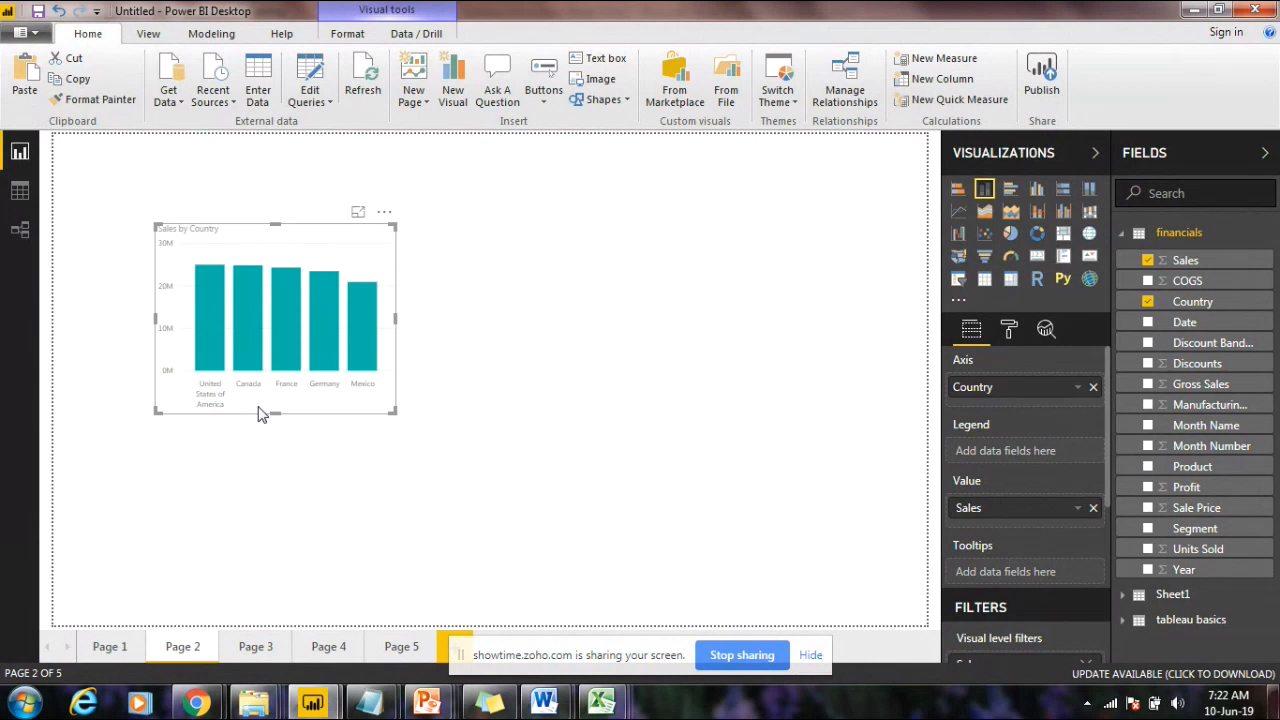
pyautogui.moveTo(271, 409); pyautogui.dragTo(274, 429)
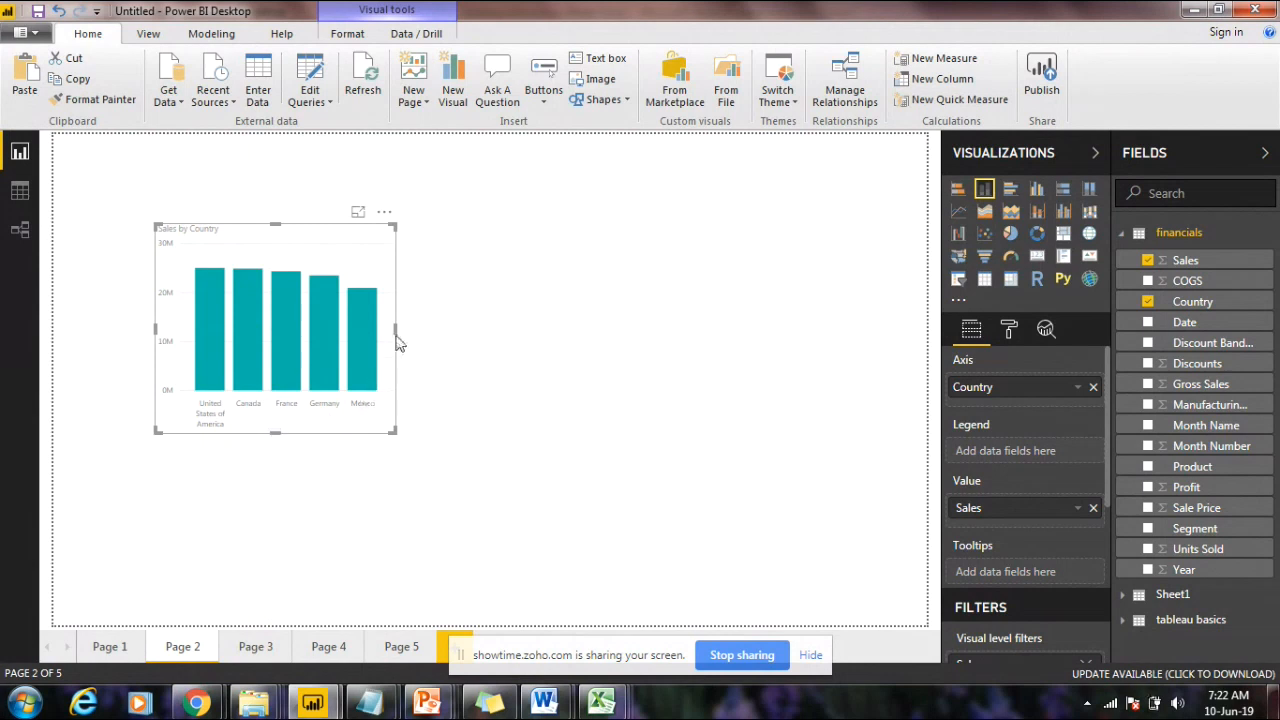
pyautogui.moveTo(396, 328); pyautogui.dragTo(523, 329)
pyautogui.moveTo(403, 277); pyautogui.dragTo(387, 224)
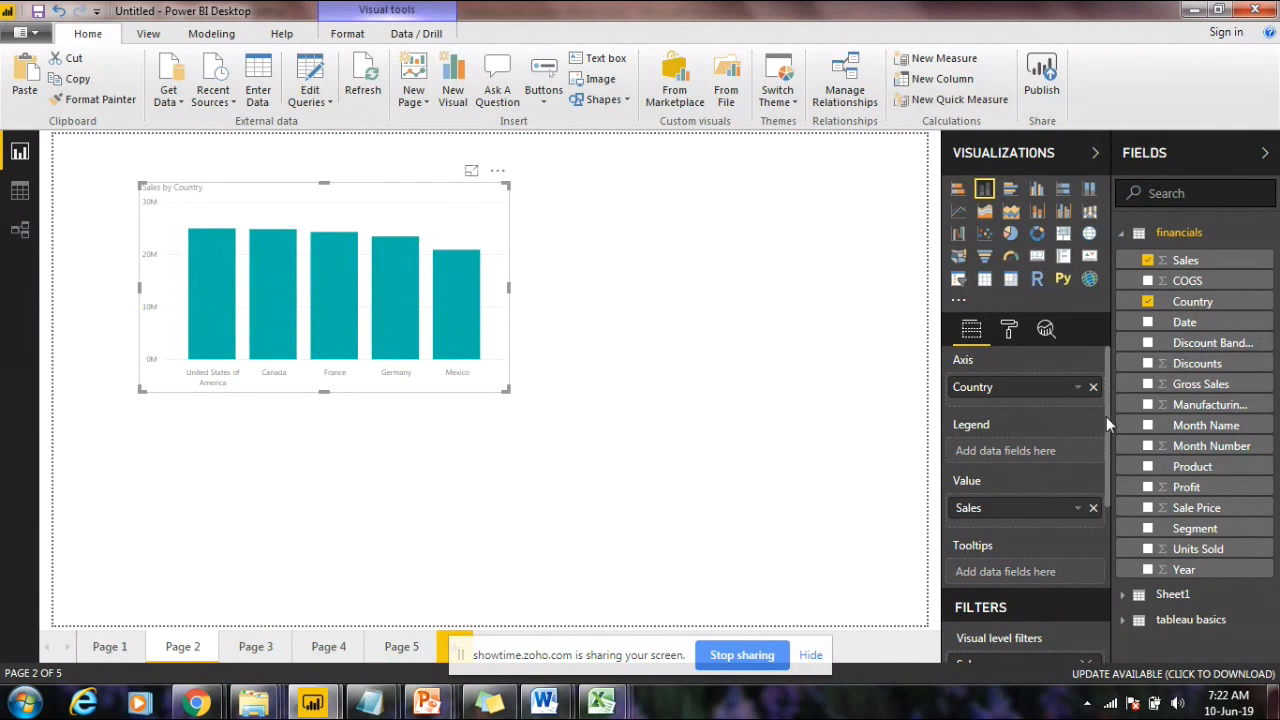
pyautogui.scroll(-3, 1104, 440)
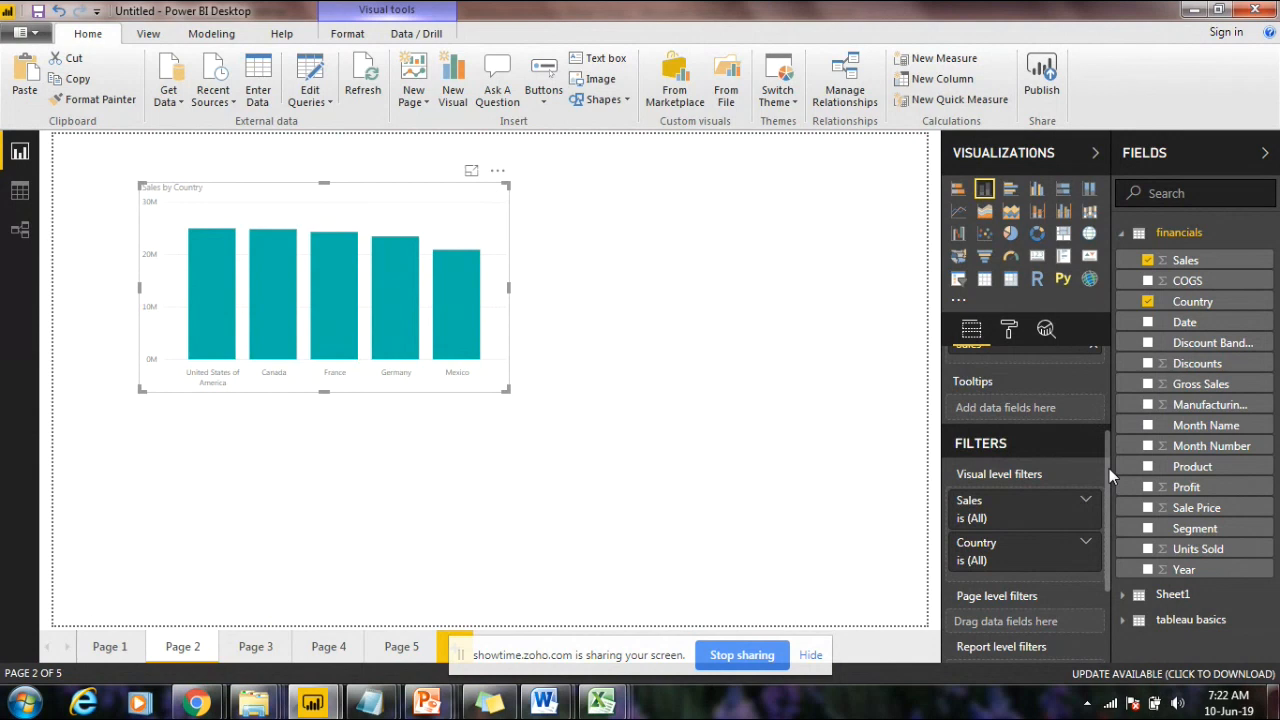
pyautogui.scroll(-2, 1109, 468)
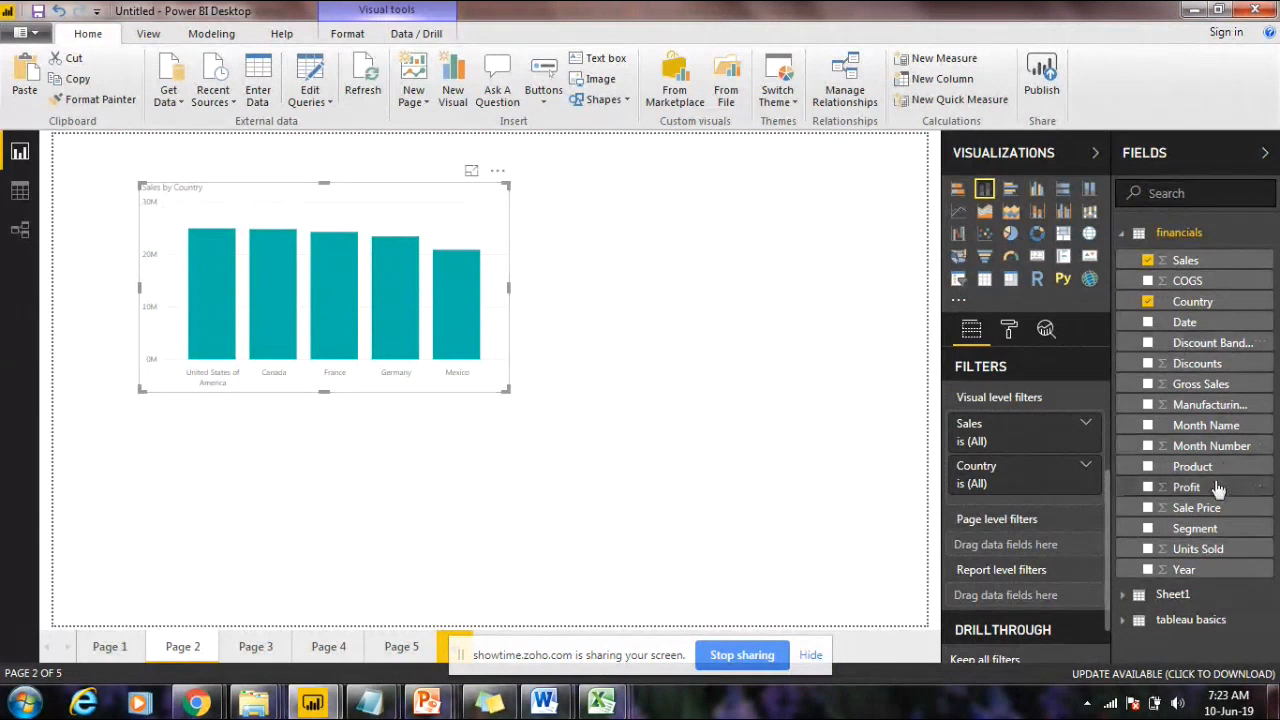
# Step: Try a Product breakdown on the chart, then remove Product from the Legend
pyautogui.moveTo(1208, 478); pyautogui.dragTo(403, 312)
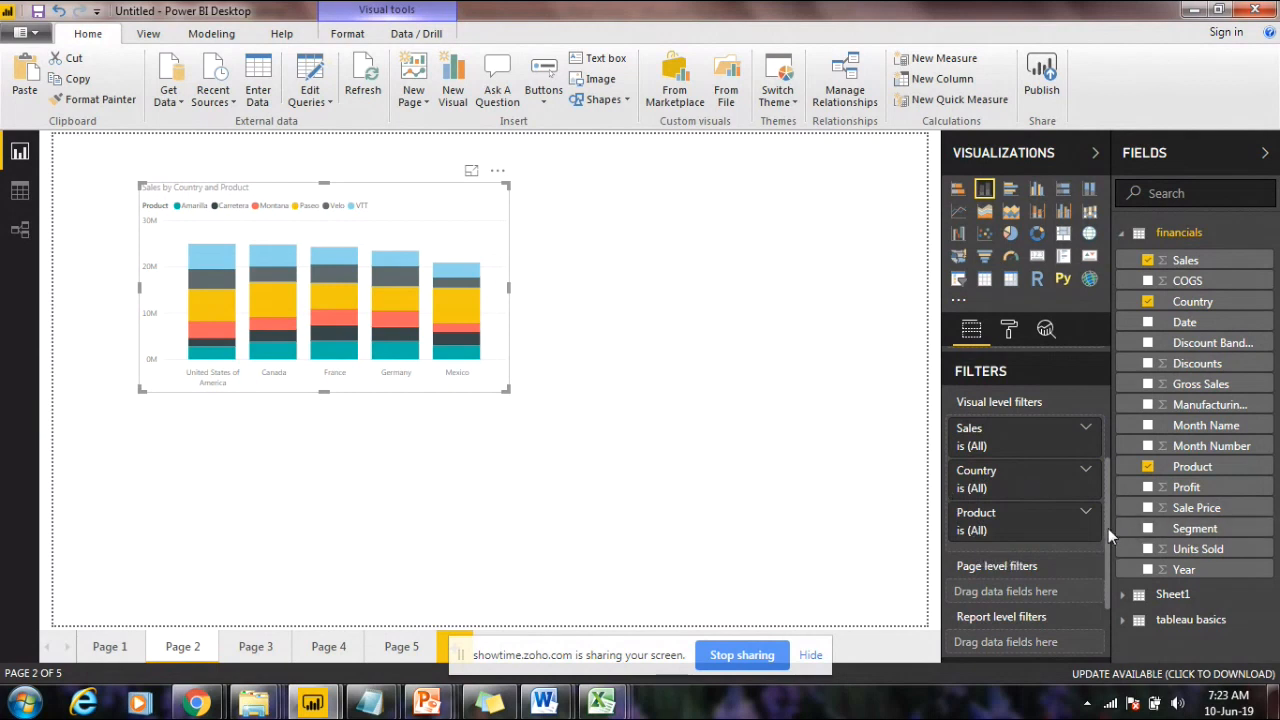
pyautogui.moveTo(1108, 528); pyautogui.dragTo(1109, 428)
pyautogui.click(1093, 439)
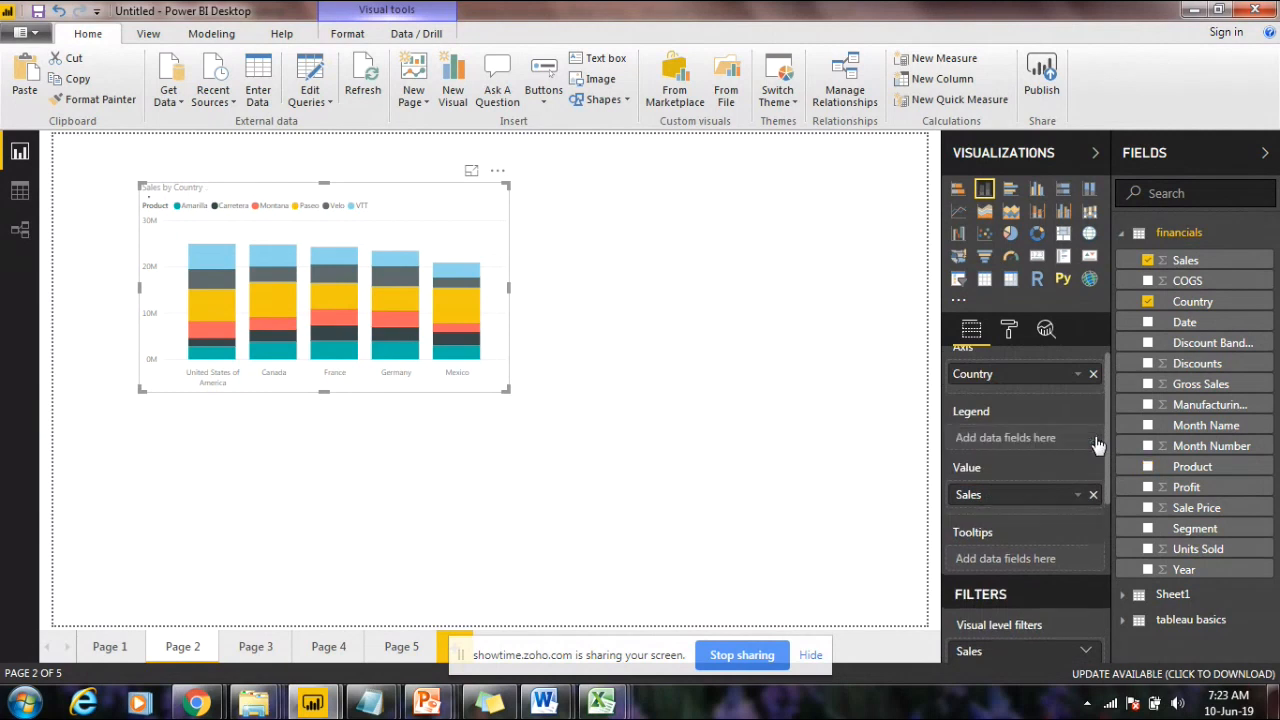
pyautogui.moveTo(1107, 455); pyautogui.dragTo(1106, 480)
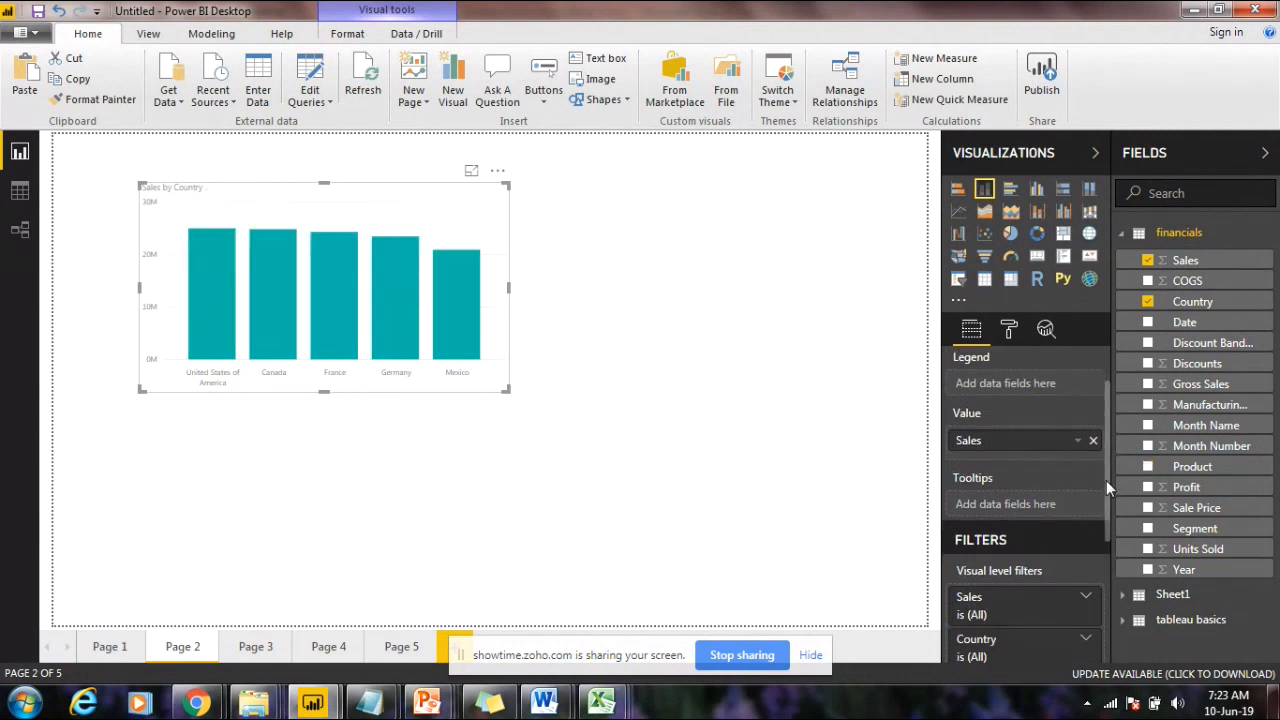
# Step: Stack Discounts, Gross Sales and Manufacturing Price as values, and shift the chart slightly left
pyautogui.moveTo(1208, 373); pyautogui.dragTo(1000, 462)
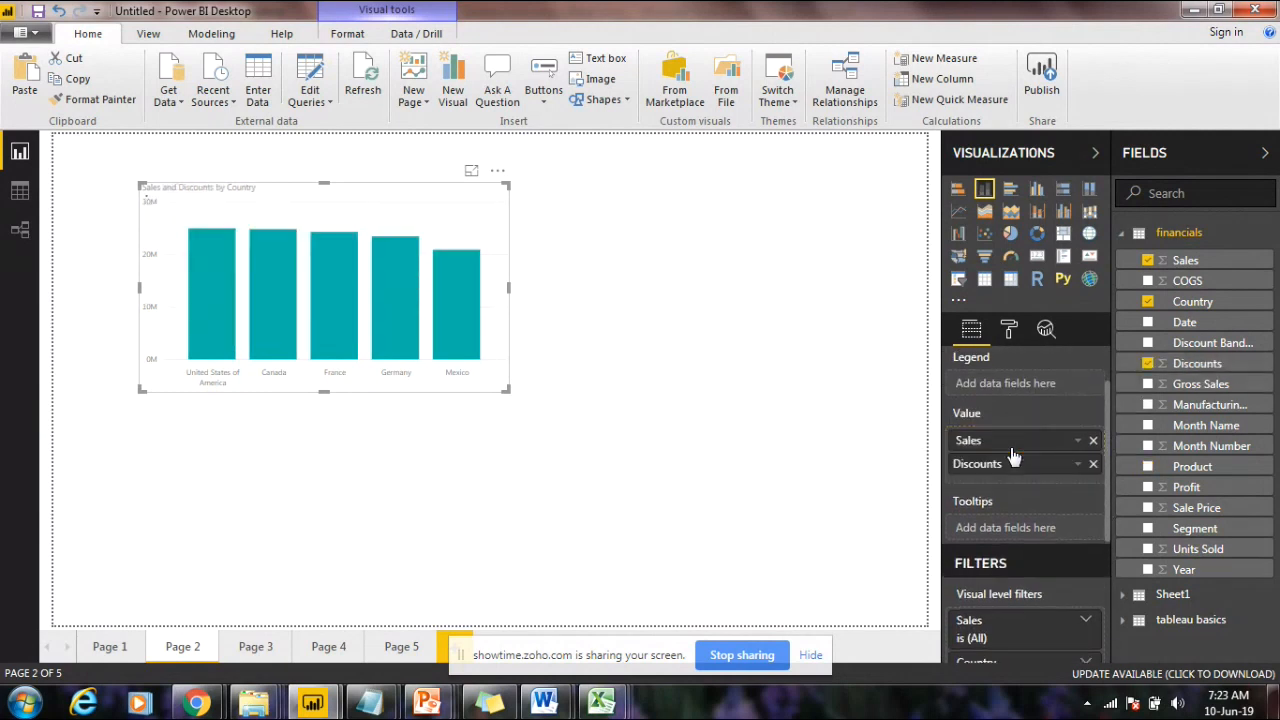
pyautogui.moveTo(1197, 388); pyautogui.dragTo(1008, 493)
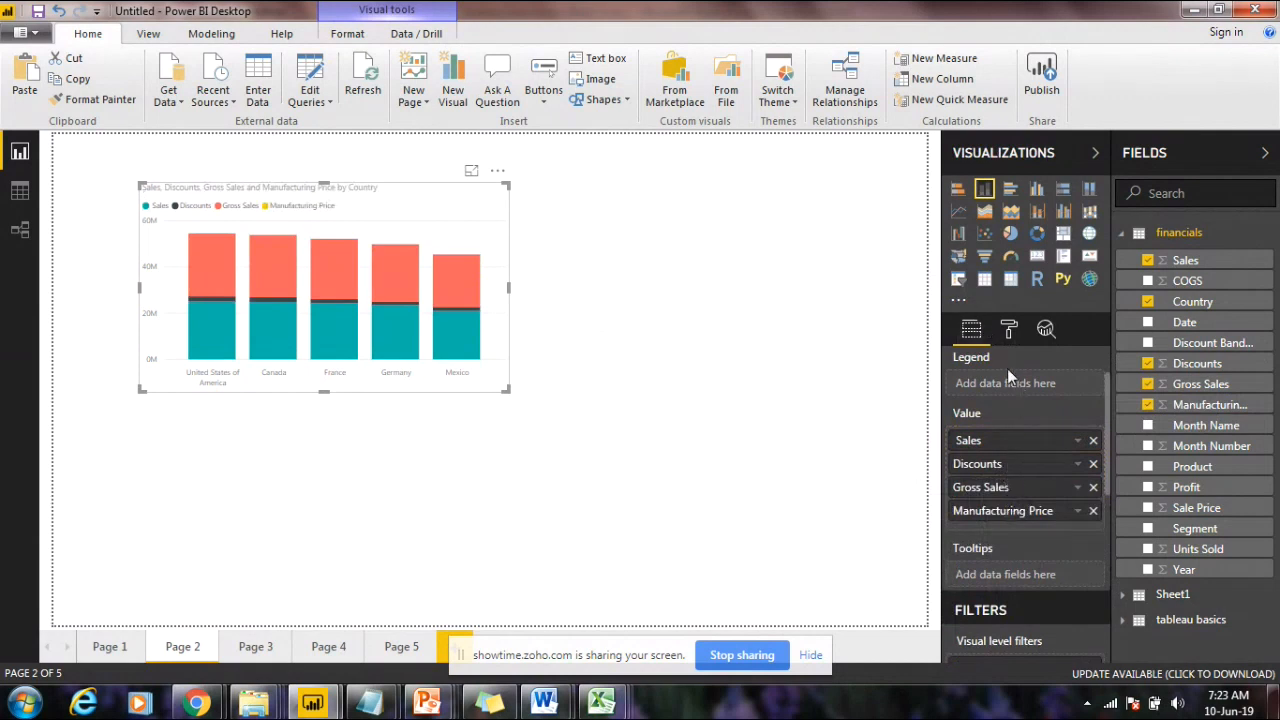
pyautogui.moveTo(1107, 446); pyautogui.dragTo(1100, 534)
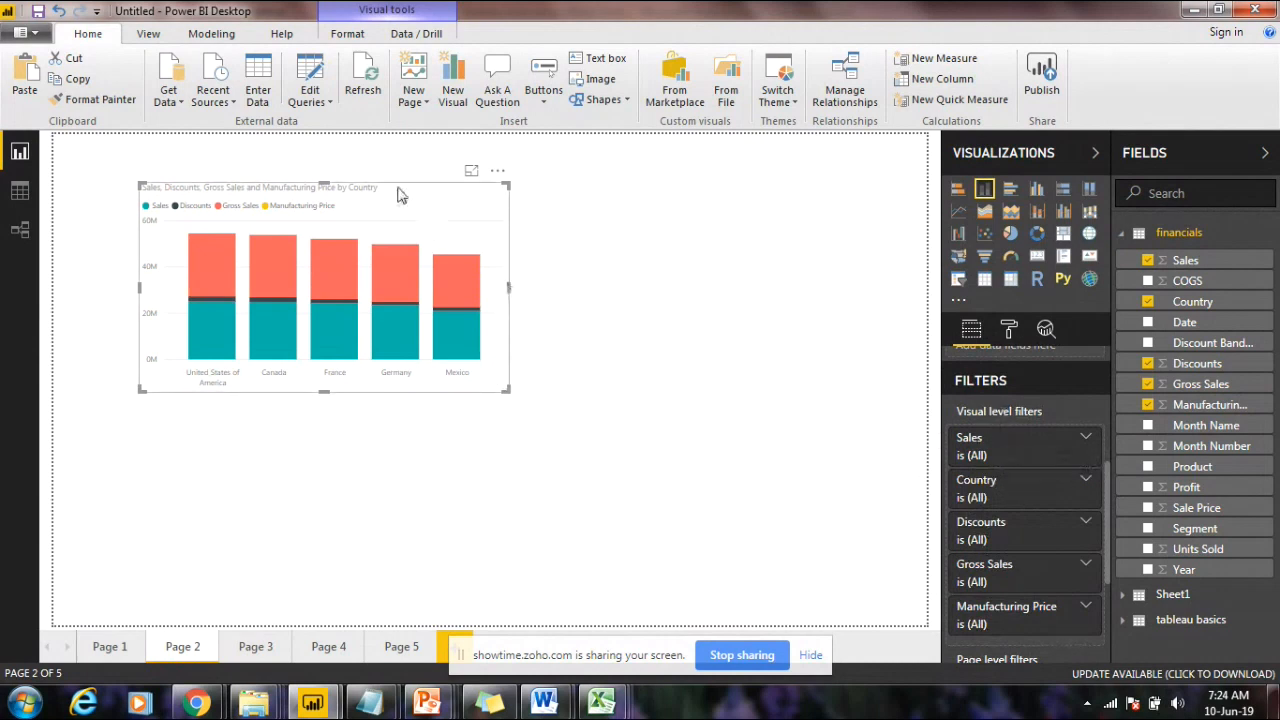
pyautogui.moveTo(391, 212); pyautogui.dragTo(352, 219)
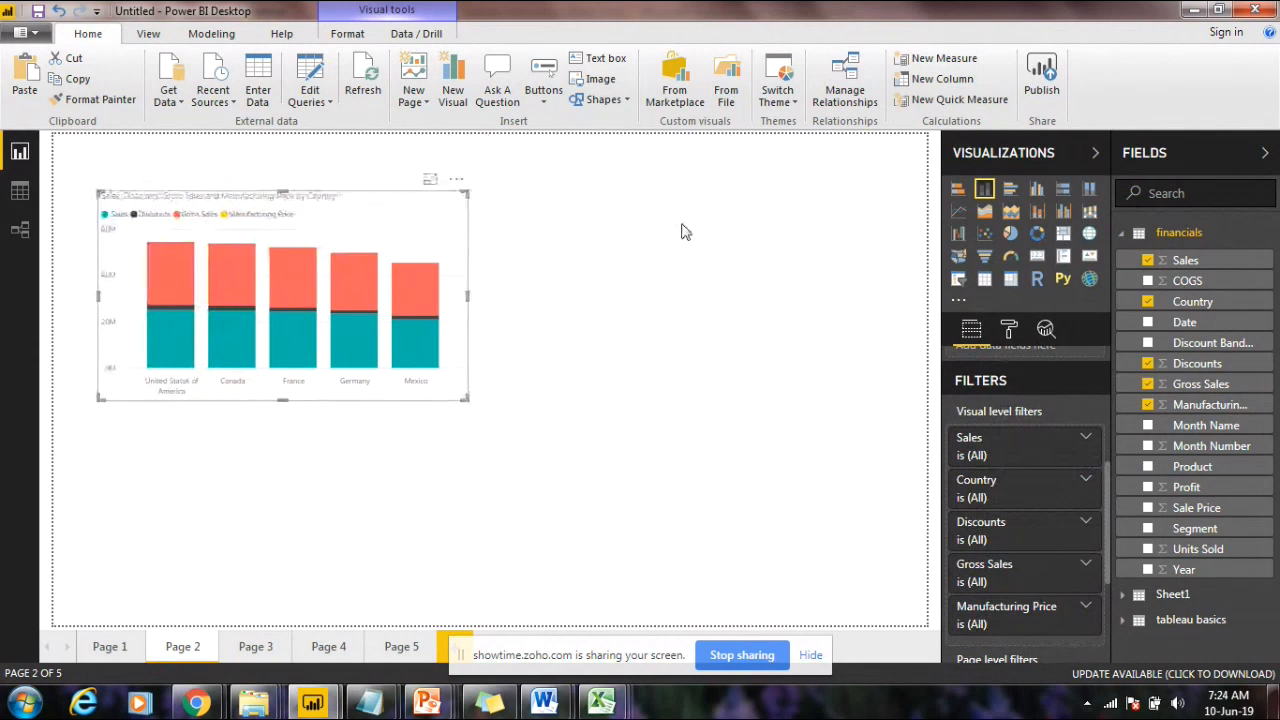
# Step: Add an upper-right pie chart with Country slices and Sales and COGS values
pyautogui.click(681, 232)
pyautogui.click(1010, 233)
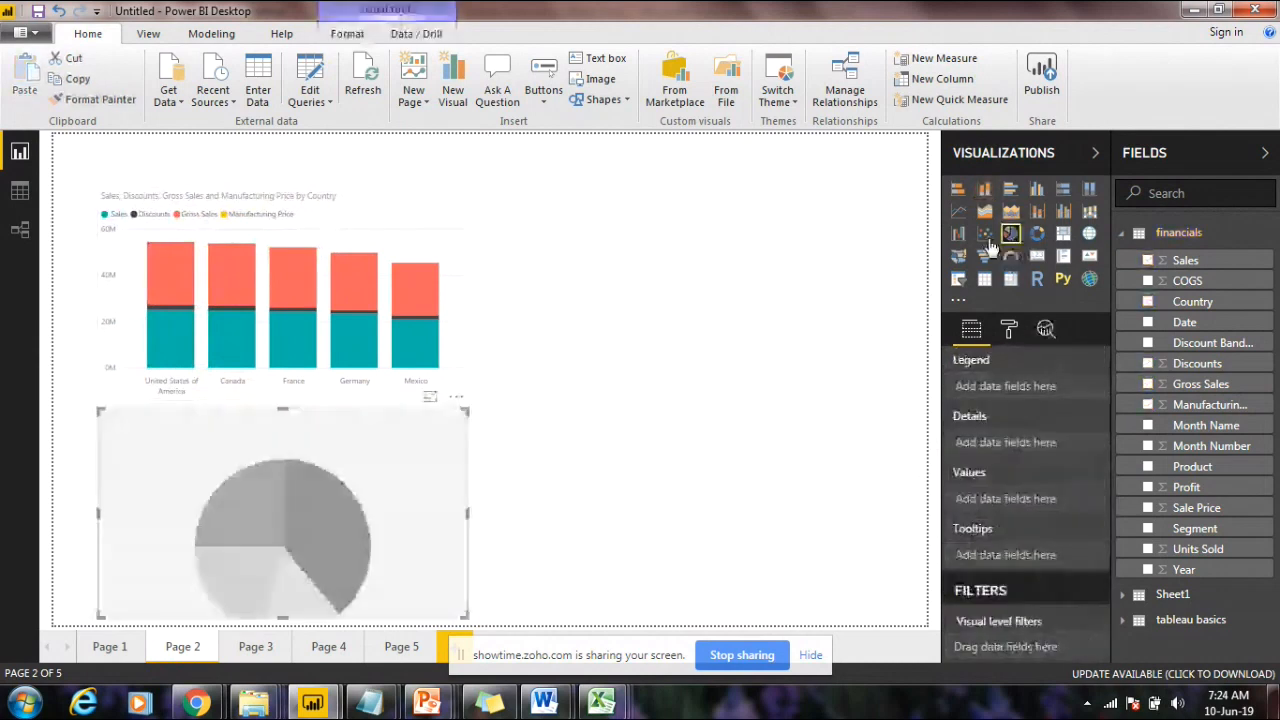
pyautogui.moveTo(318, 520); pyautogui.dragTo(709, 300)
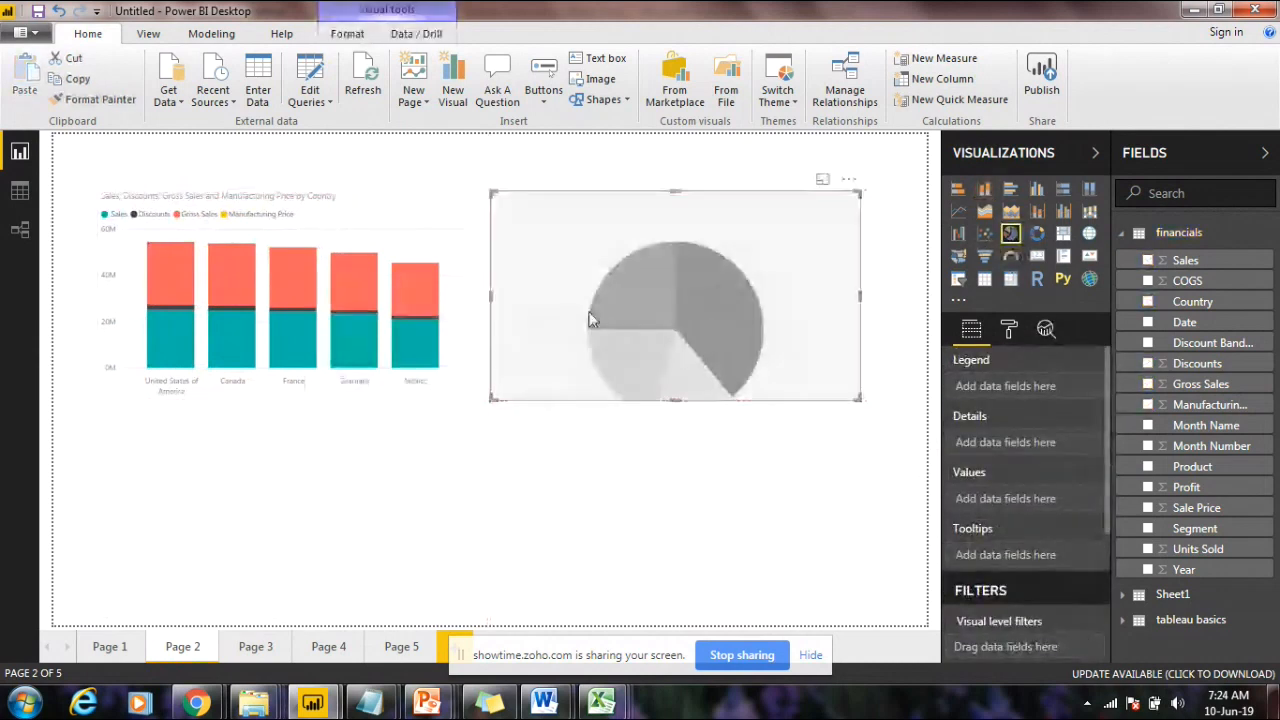
pyautogui.moveTo(490, 297); pyautogui.dragTo(577, 284)
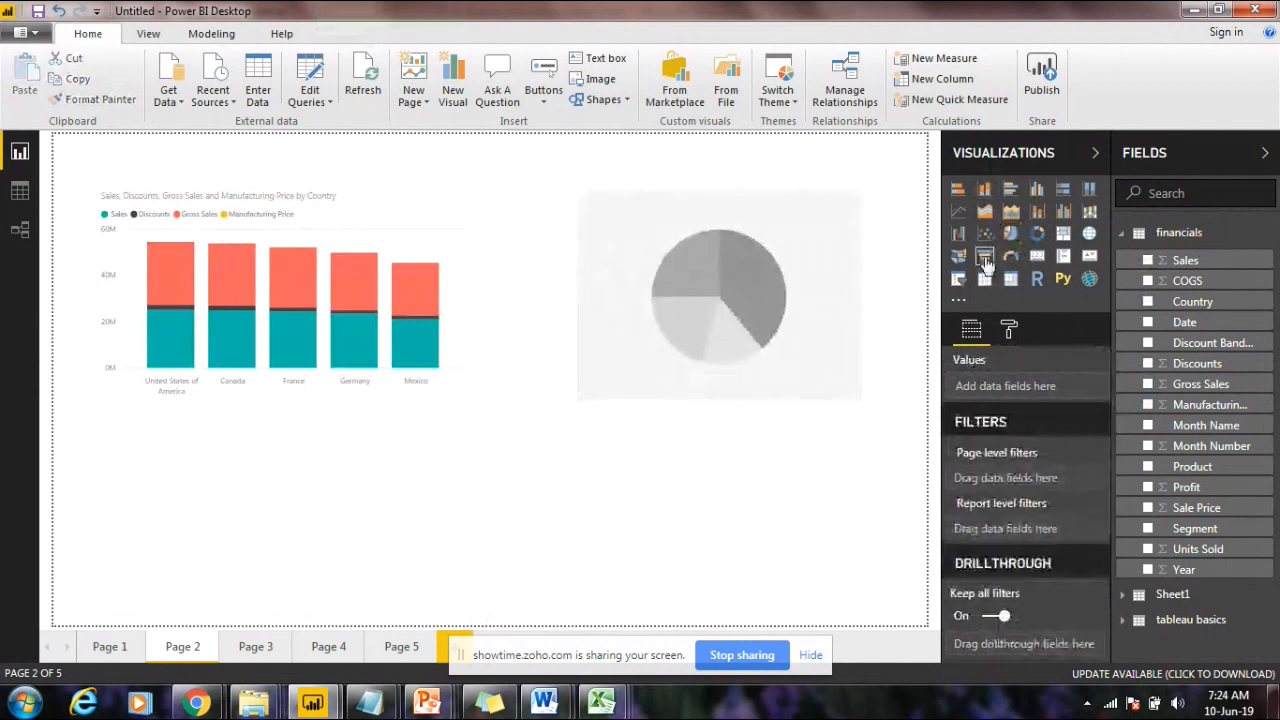
pyautogui.moveTo(1200, 303); pyautogui.dragTo(766, 291)
pyautogui.moveTo(1190, 260); pyautogui.dragTo(690, 302)
pyautogui.moveTo(1188, 281); pyautogui.dragTo(688, 351)
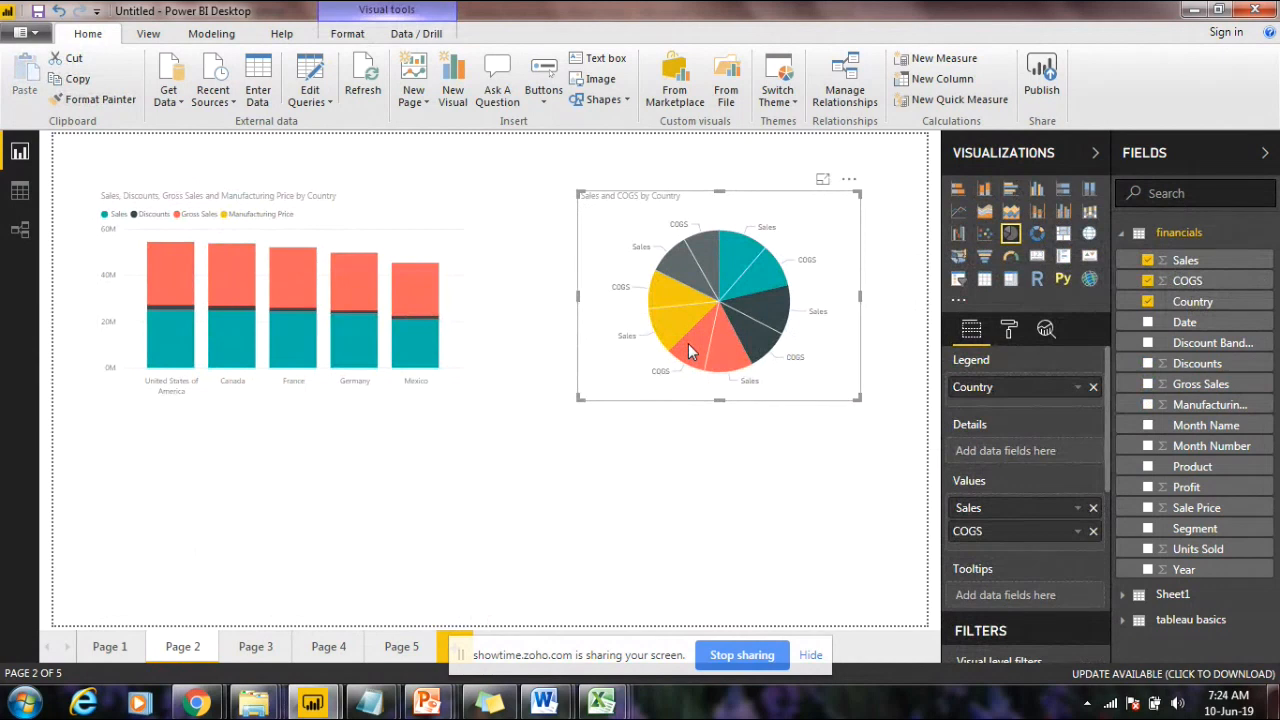
# Step: Compare the bar chart's and pie chart's filters, then switch to the Word notes
pyautogui.moveTo(1108, 438); pyautogui.dragTo(1100, 540)
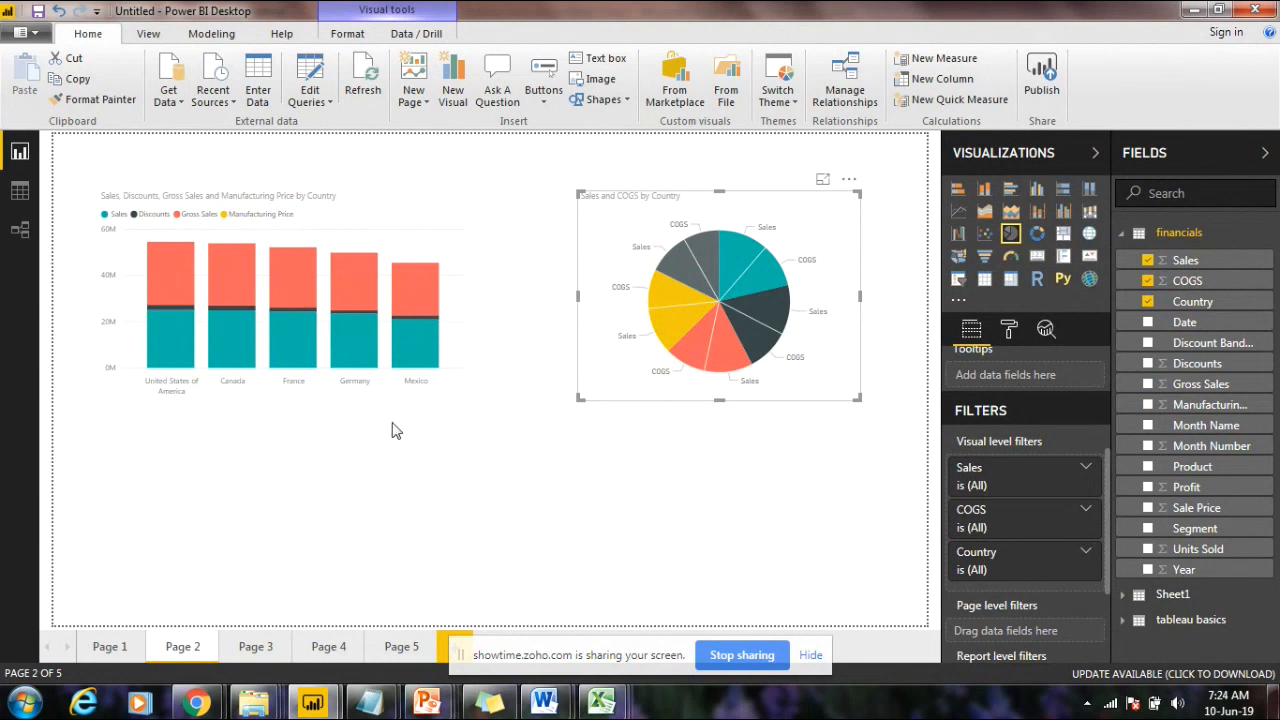
pyautogui.click(358, 393)
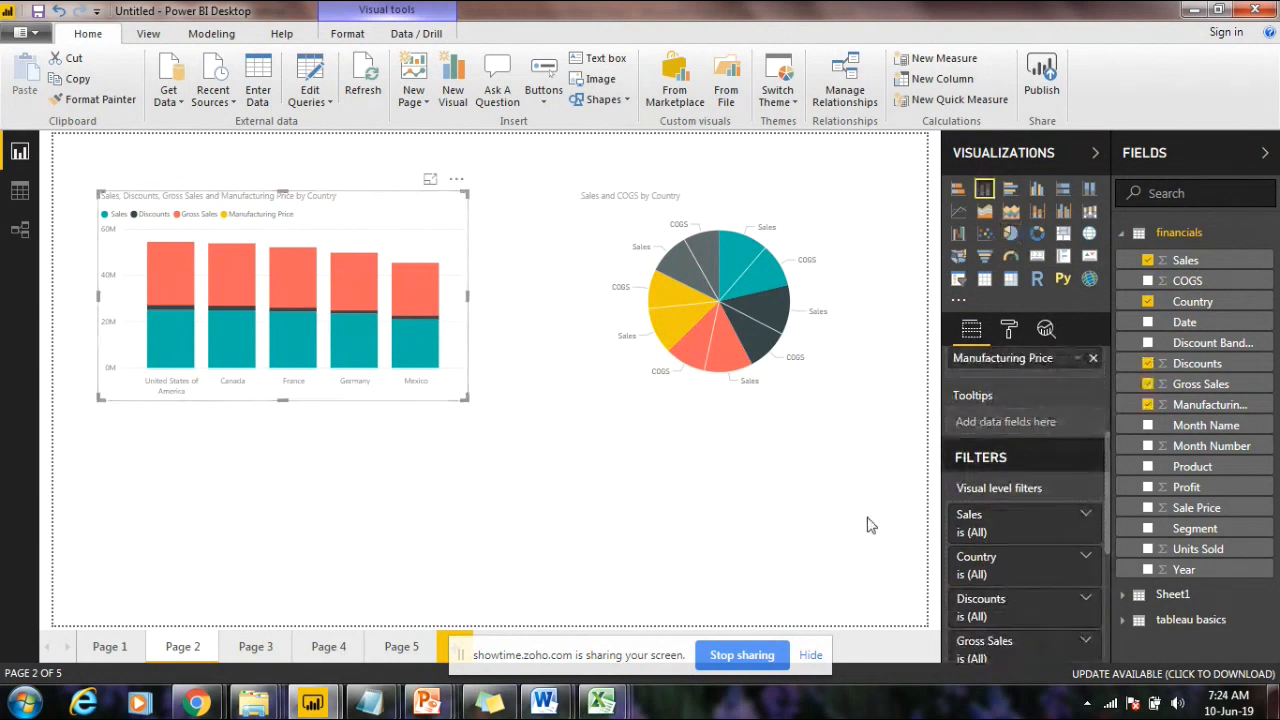
pyautogui.moveTo(1106, 487); pyautogui.dragTo(1102, 542)
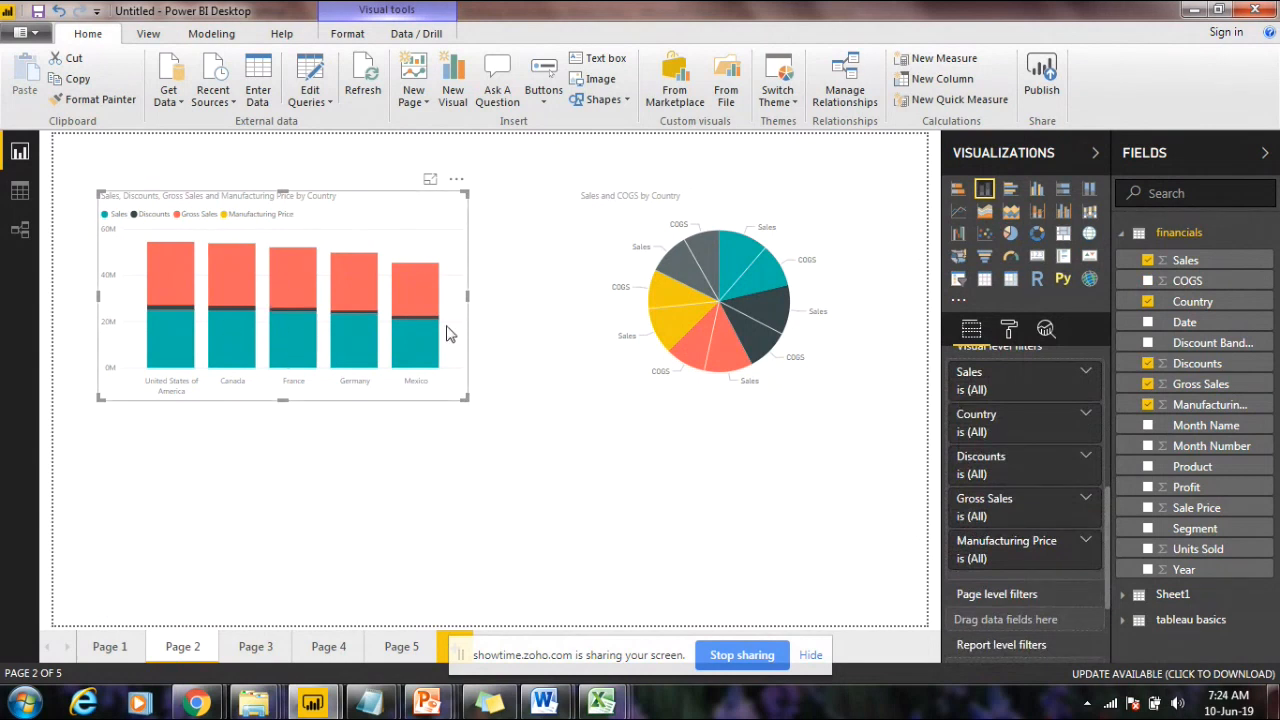
pyautogui.click(620, 404)
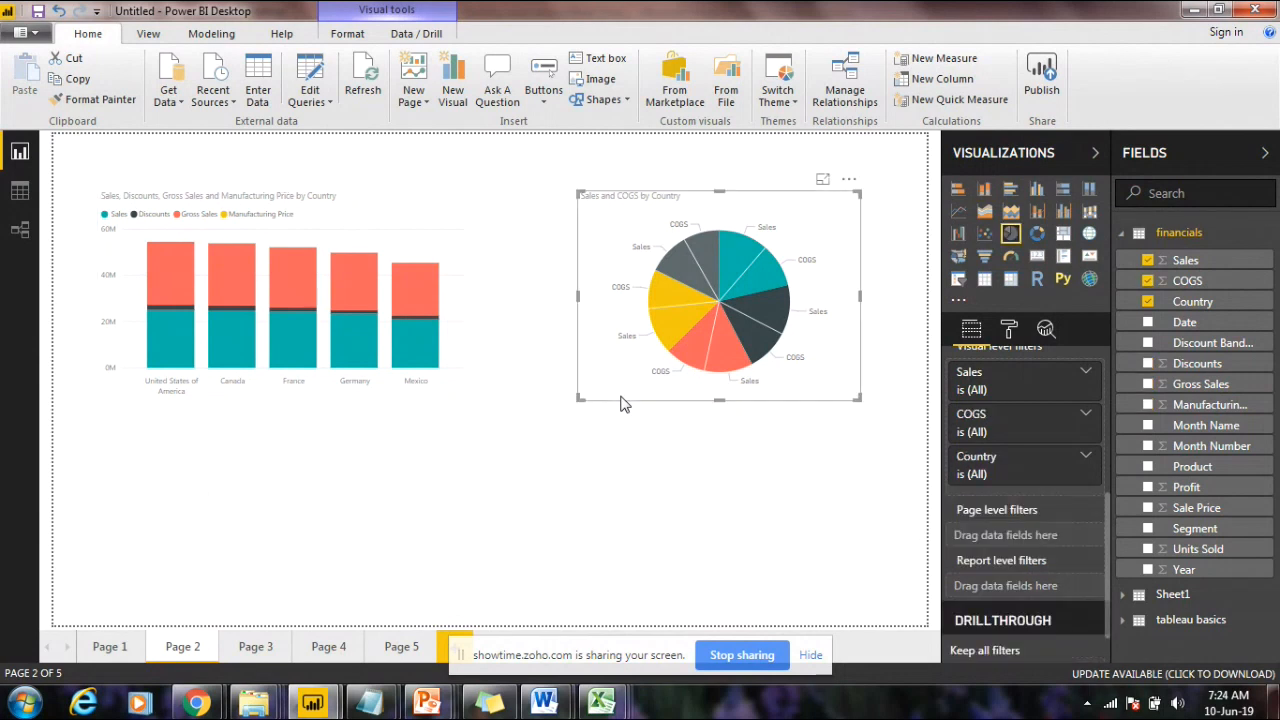
pyautogui.click(281, 390)
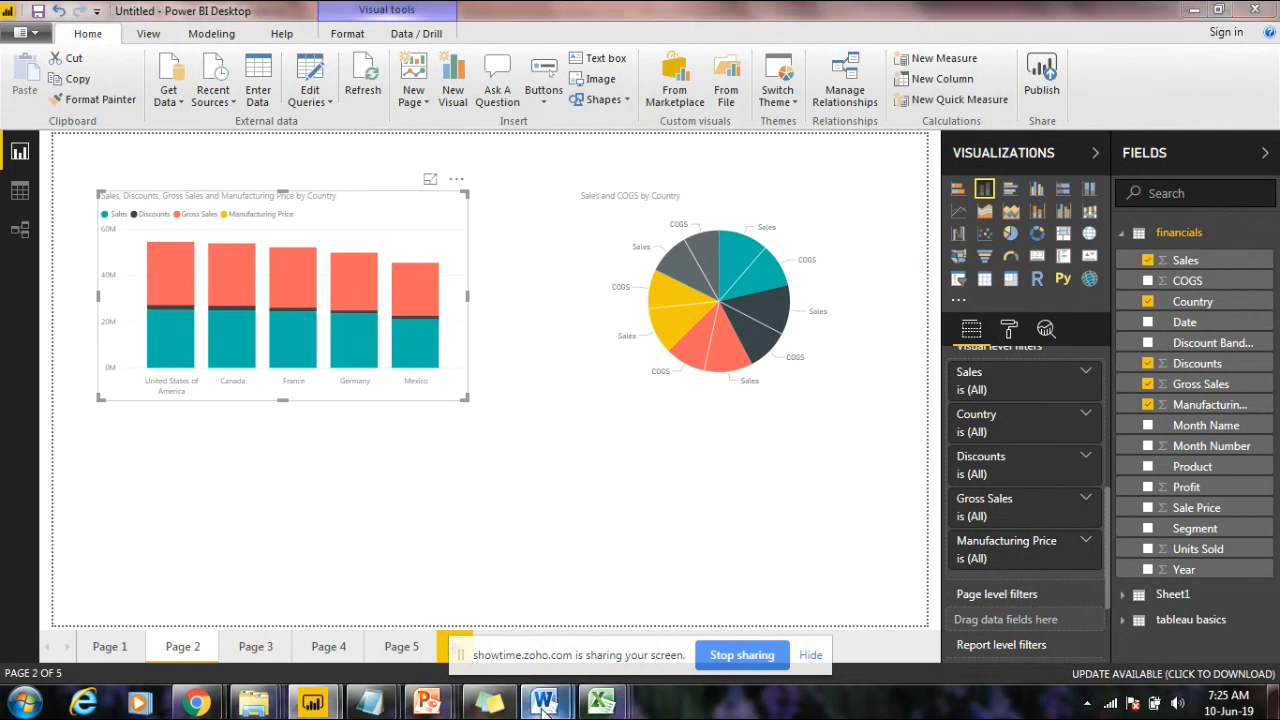
pyautogui.moveTo(545, 703)
pyautogui.click(650, 600)
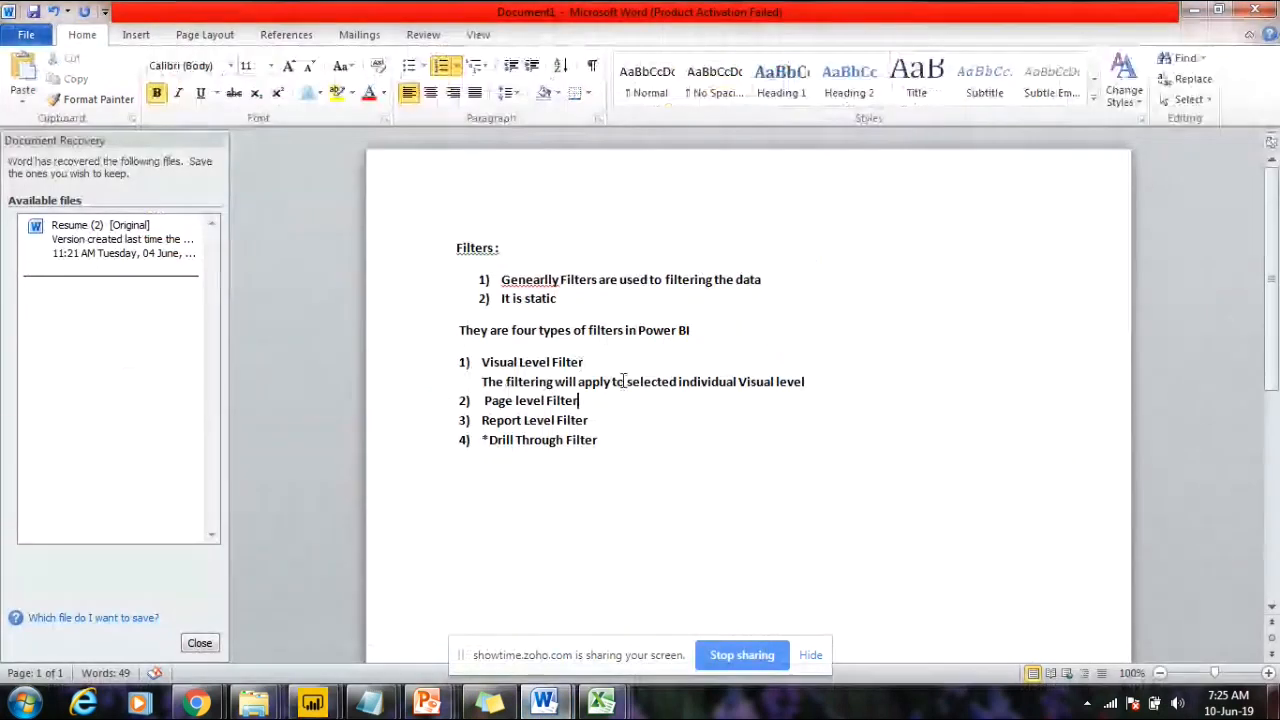
# Step: Append ', It is the default filter in power BI' to the Visual Level Filter note, then minimize Word
pyautogui.click(833, 375)
pyautogui.write(', It is')
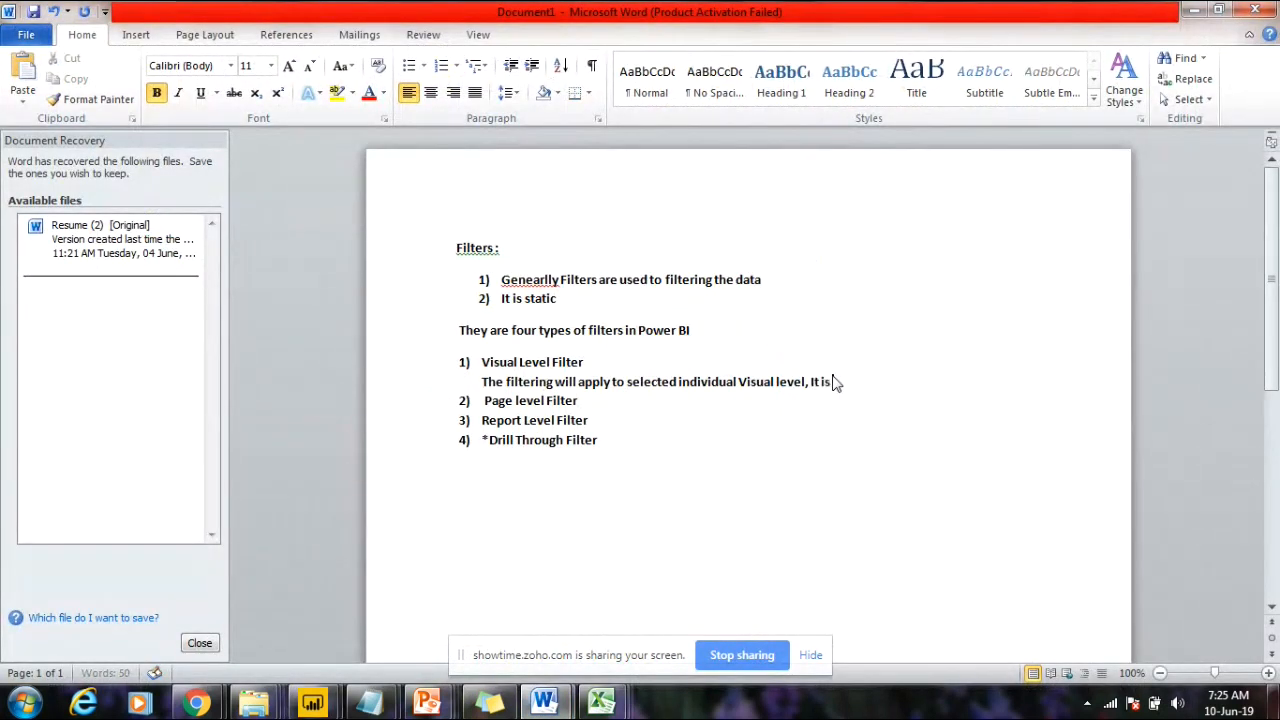
pyautogui.write(' the default filter in power')
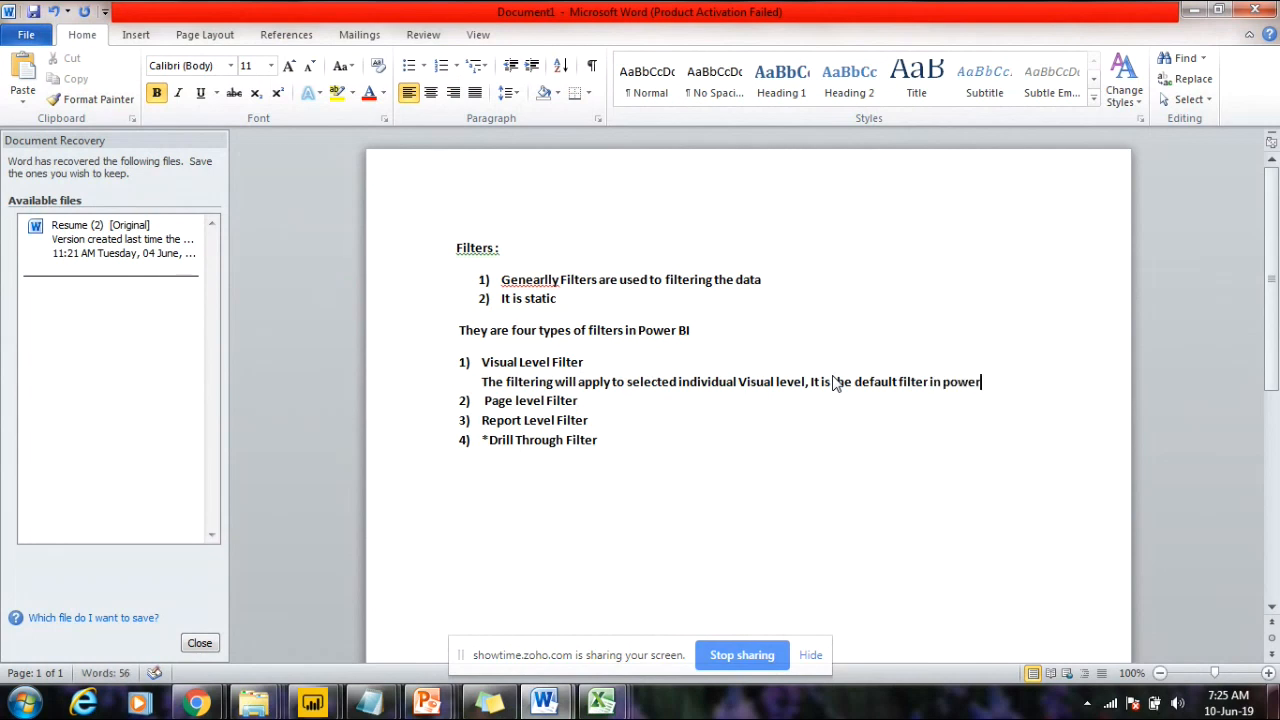
pyautogui.write(' BI')
pyautogui.moveTo(810, 382); pyautogui.dragTo(1023, 382)
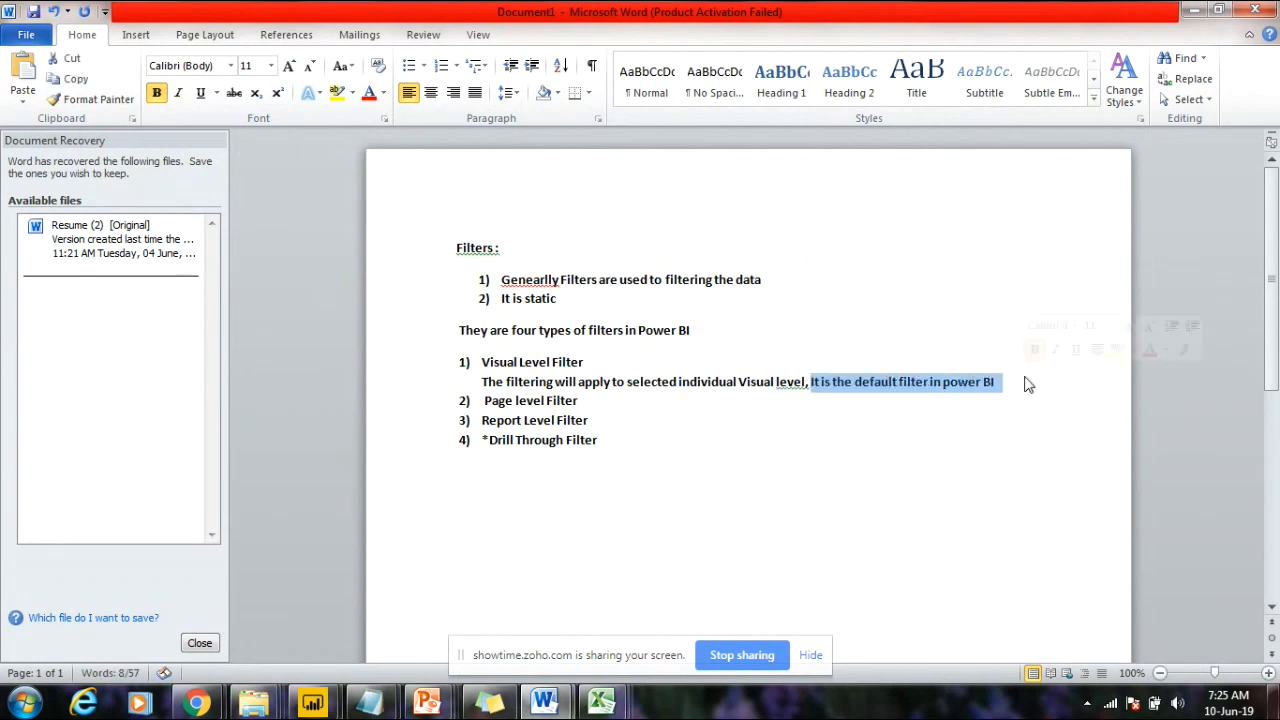
pyautogui.click(1024, 380)
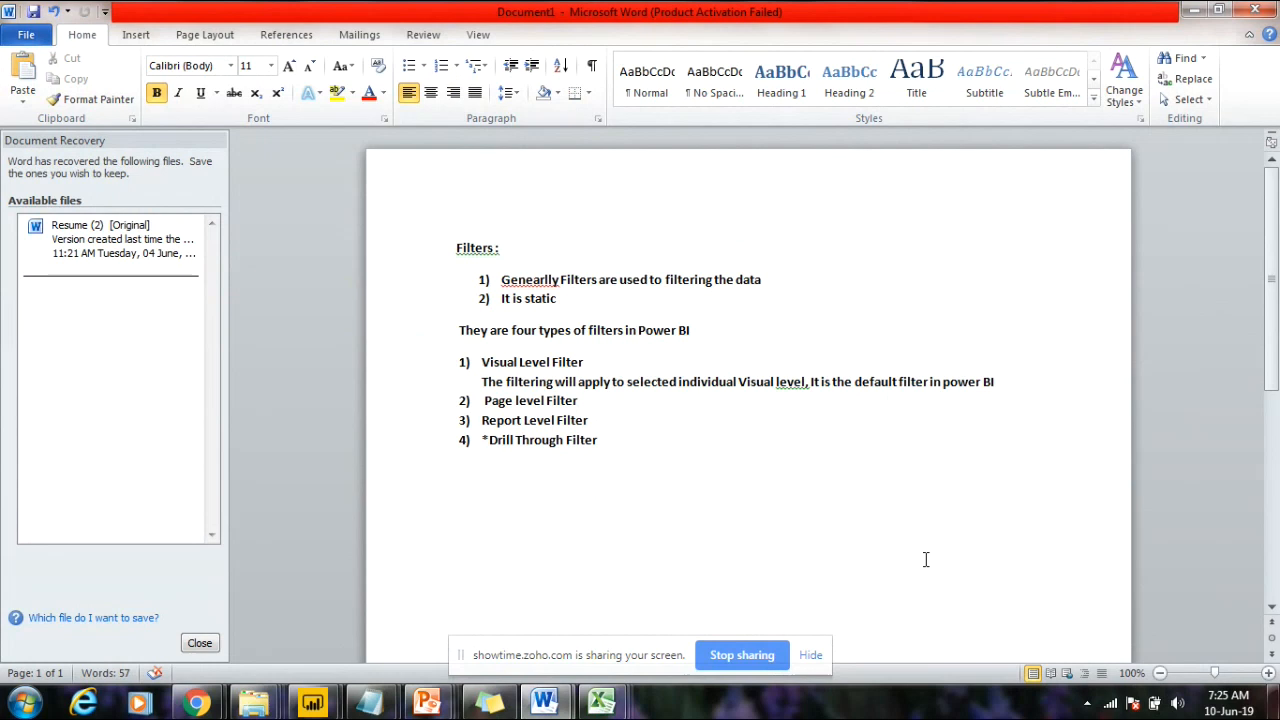
pyautogui.click(1203, 12)
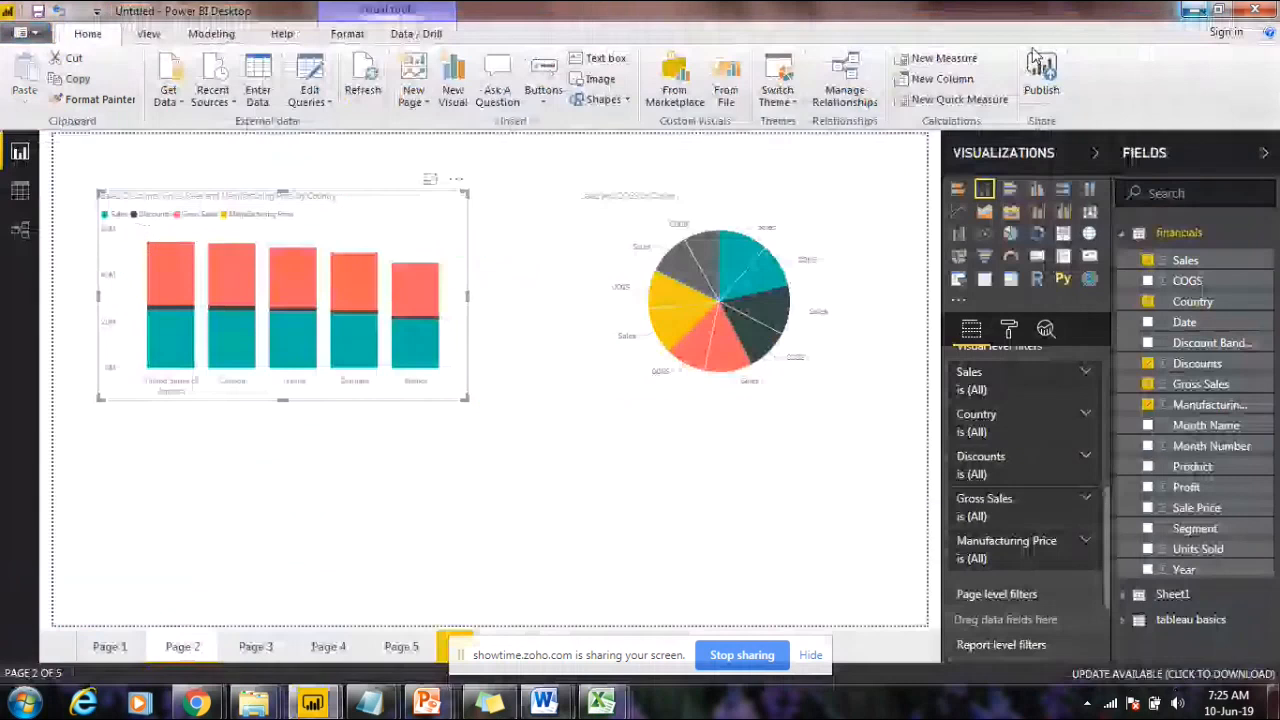
# Step: Check both charts' filters, tidy the Zoho ShowTime window, and reselect the Sales and COGS pie chart
pyautogui.click(594, 366)
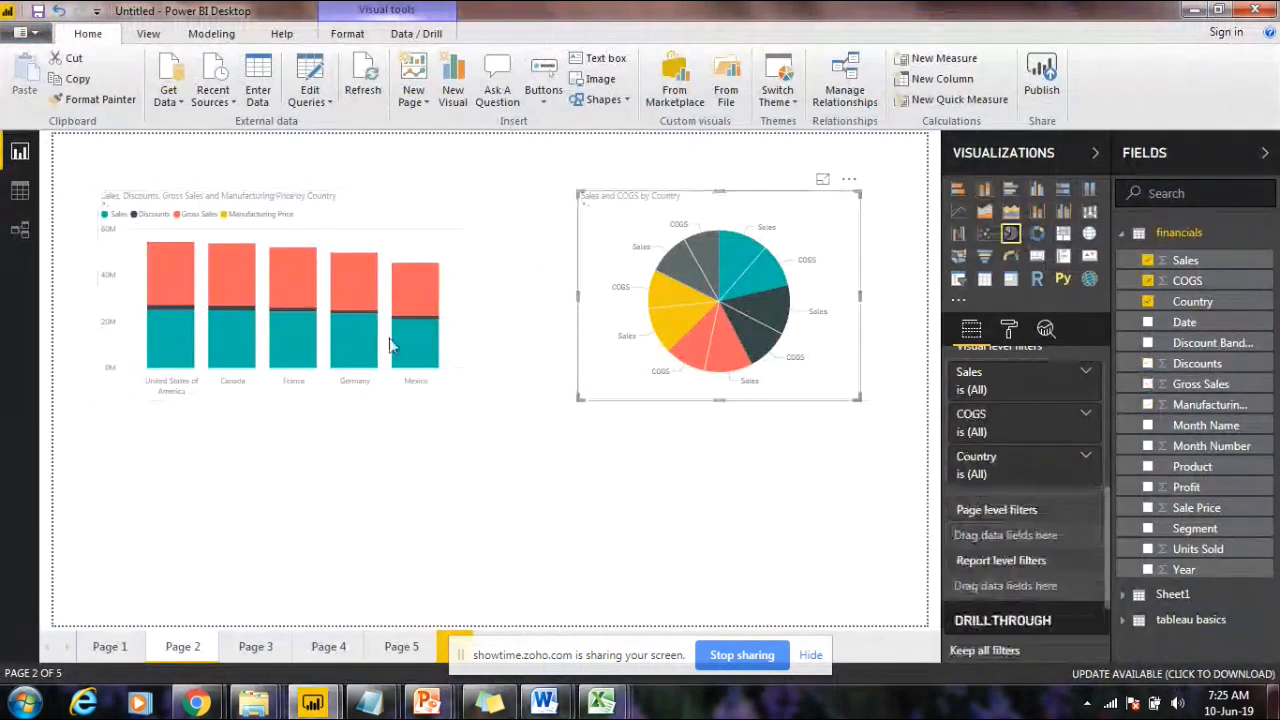
pyautogui.click(370, 240)
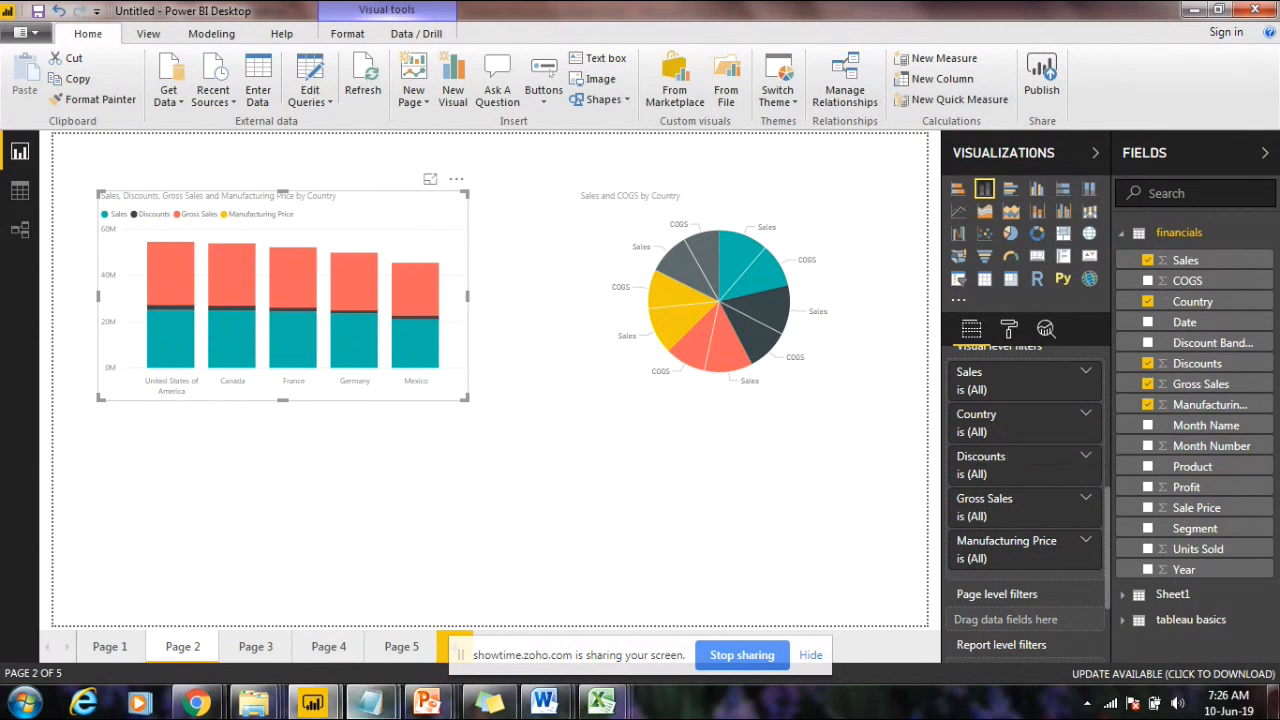
pyautogui.moveTo(213, 706)
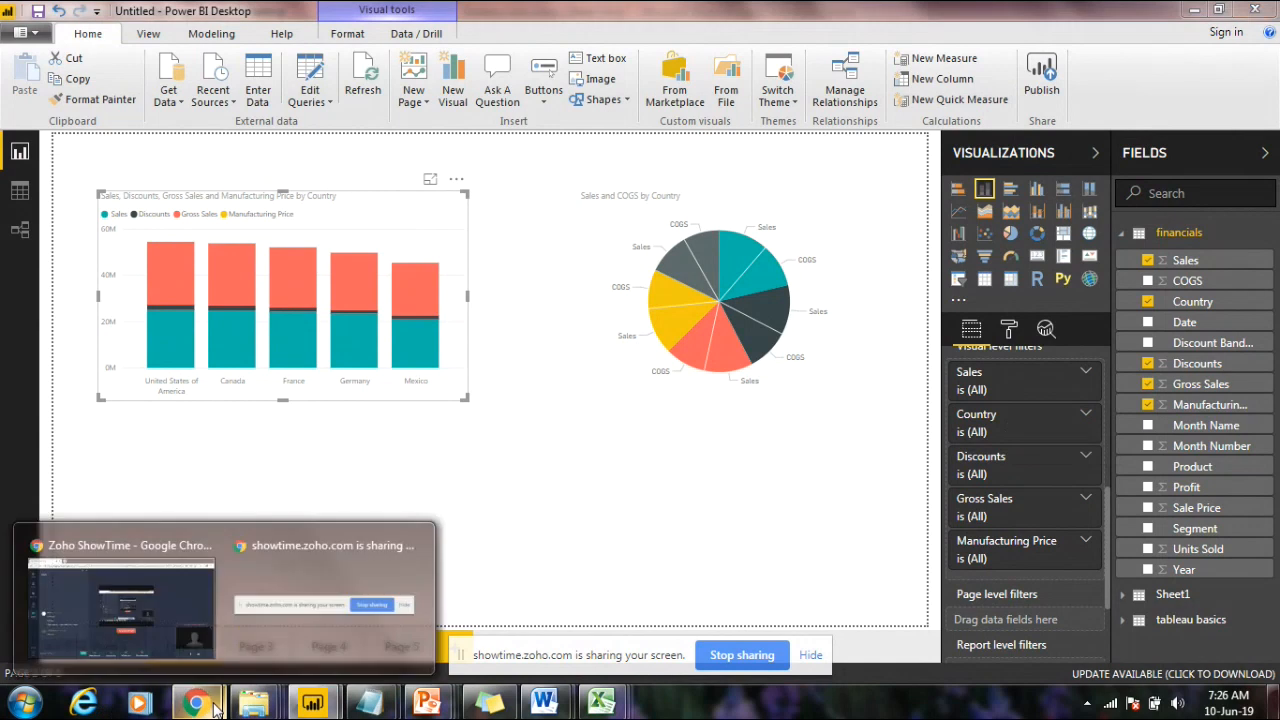
pyautogui.click(103, 614)
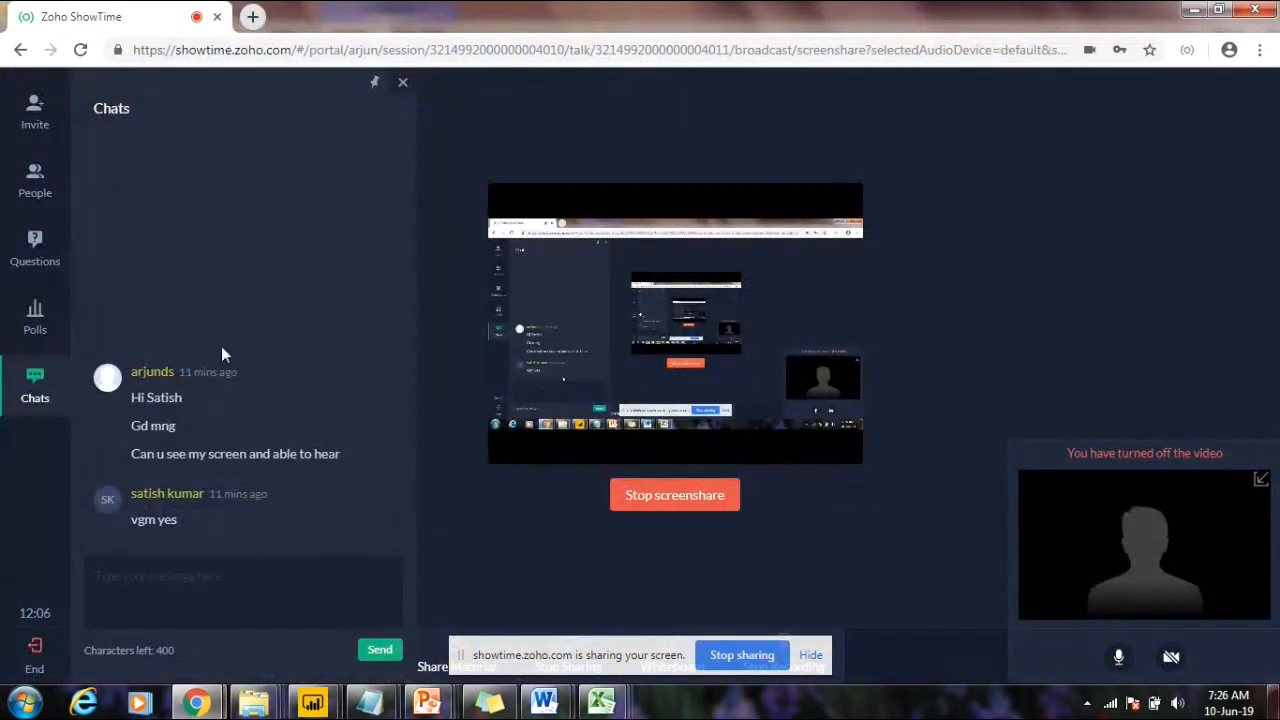
pyautogui.click(1197, 10)
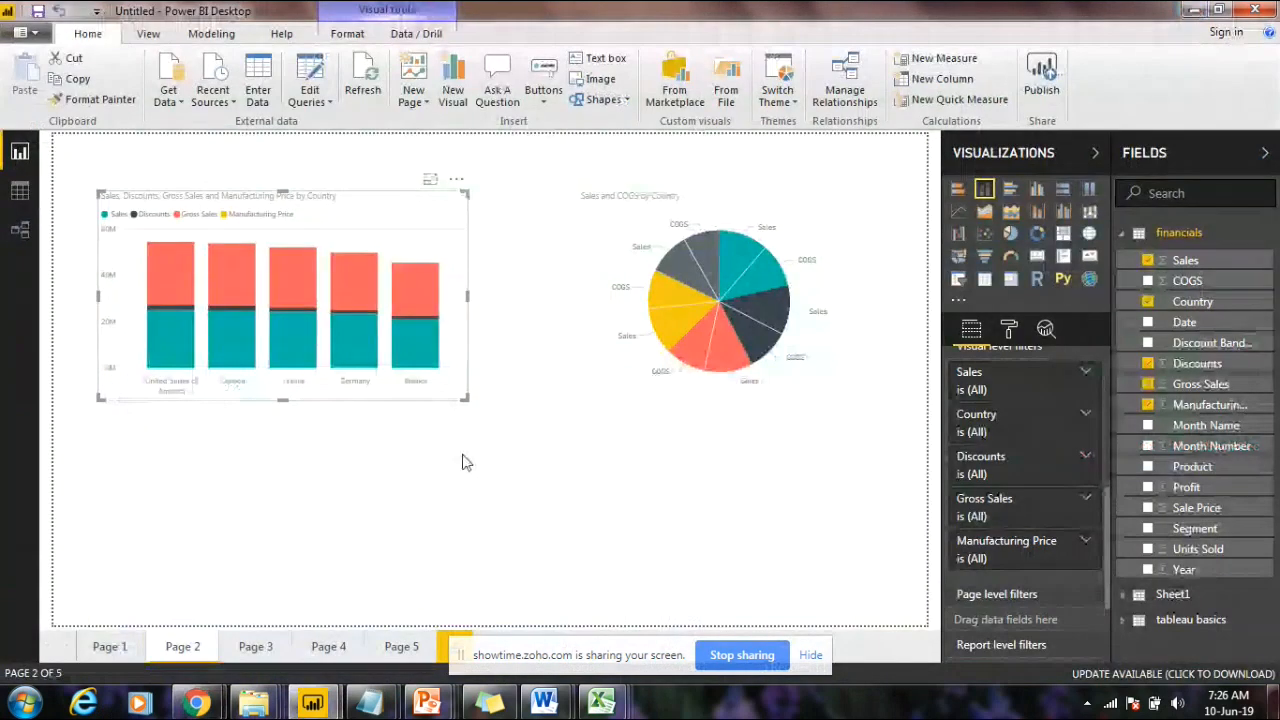
pyautogui.click(195, 704)
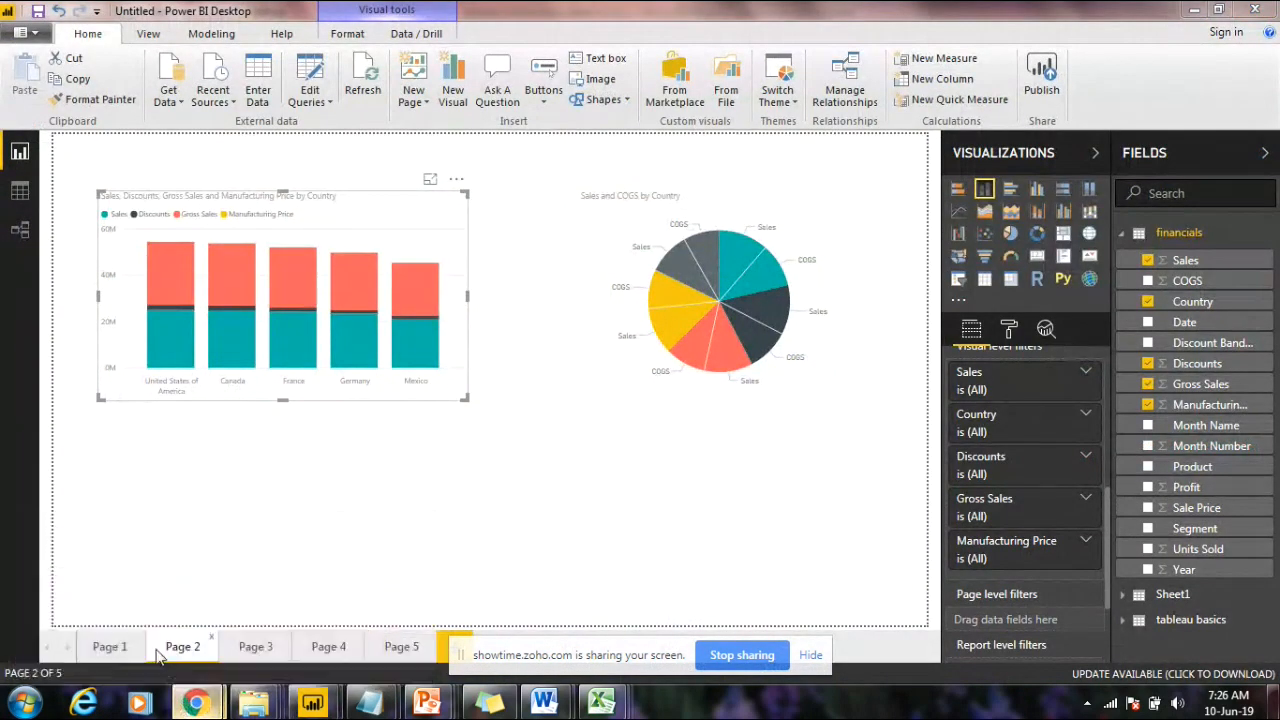
pyautogui.moveTo(586, 651); pyautogui.dragTo(578, 565)
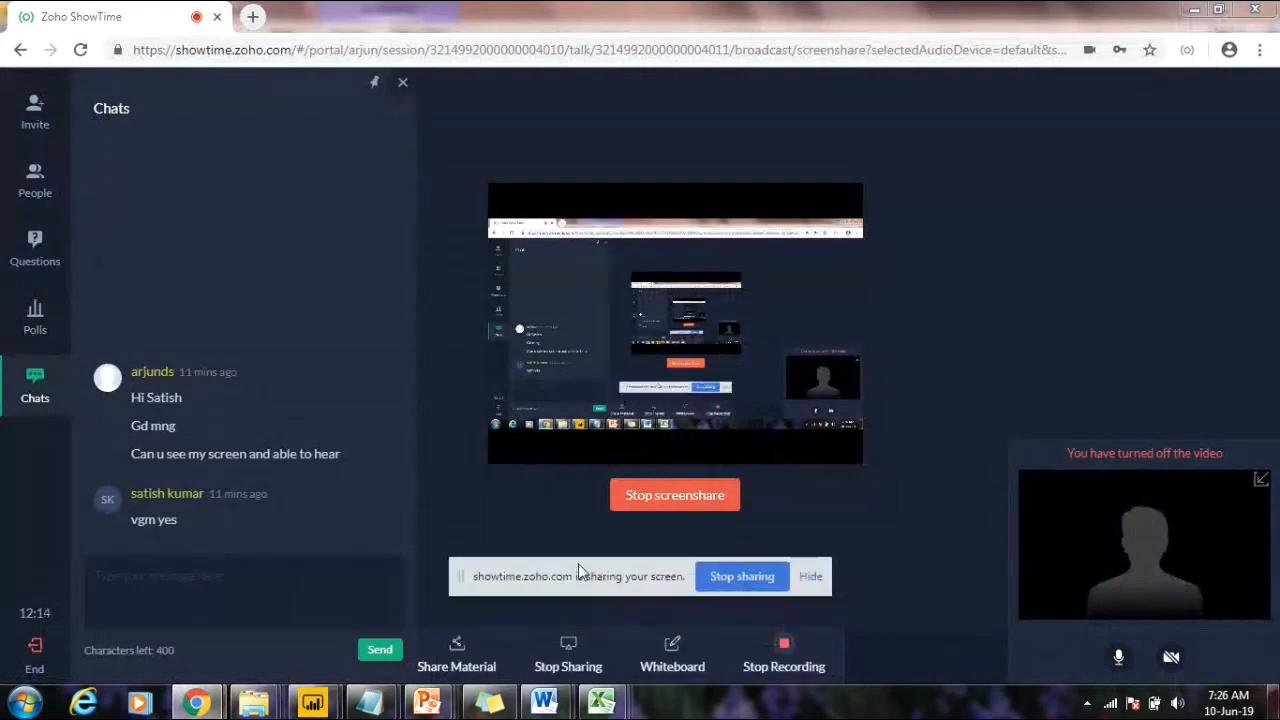
pyautogui.click(1190, 9)
pyautogui.click(843, 305)
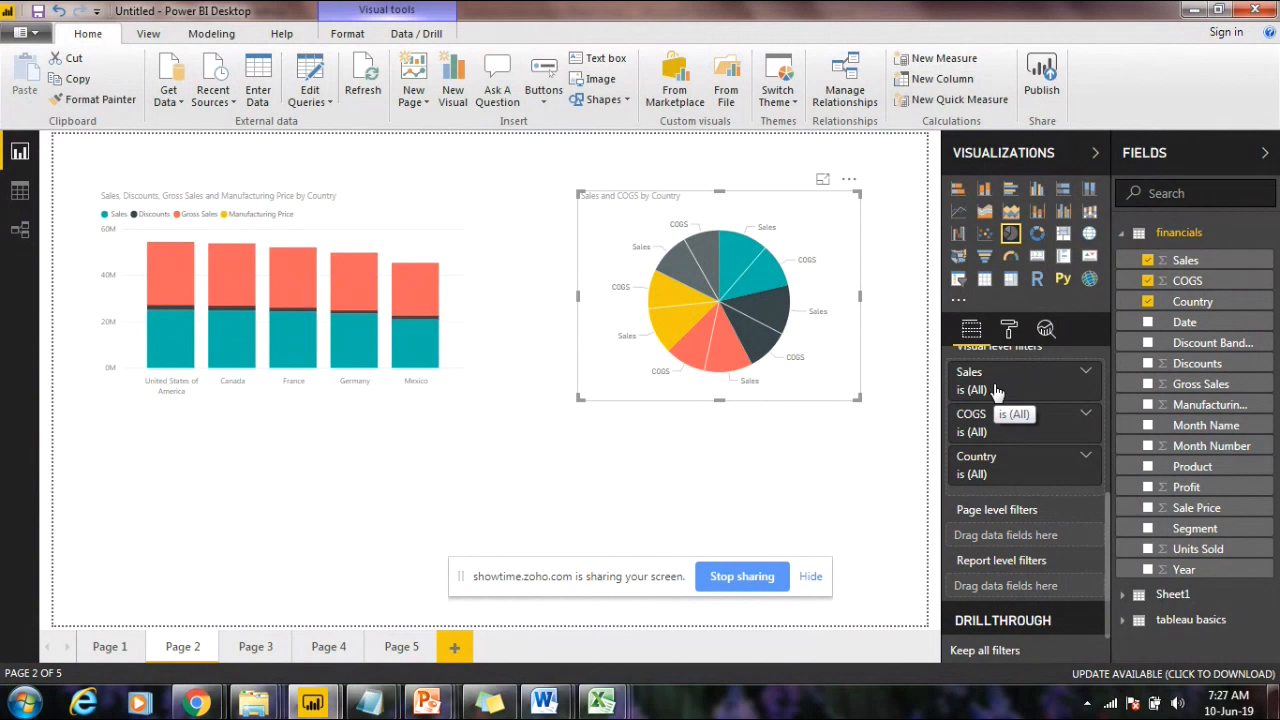
# Step: Select the stacked chart and expand and collapse its Country and Sales filter cards
pyautogui.click(385, 247)
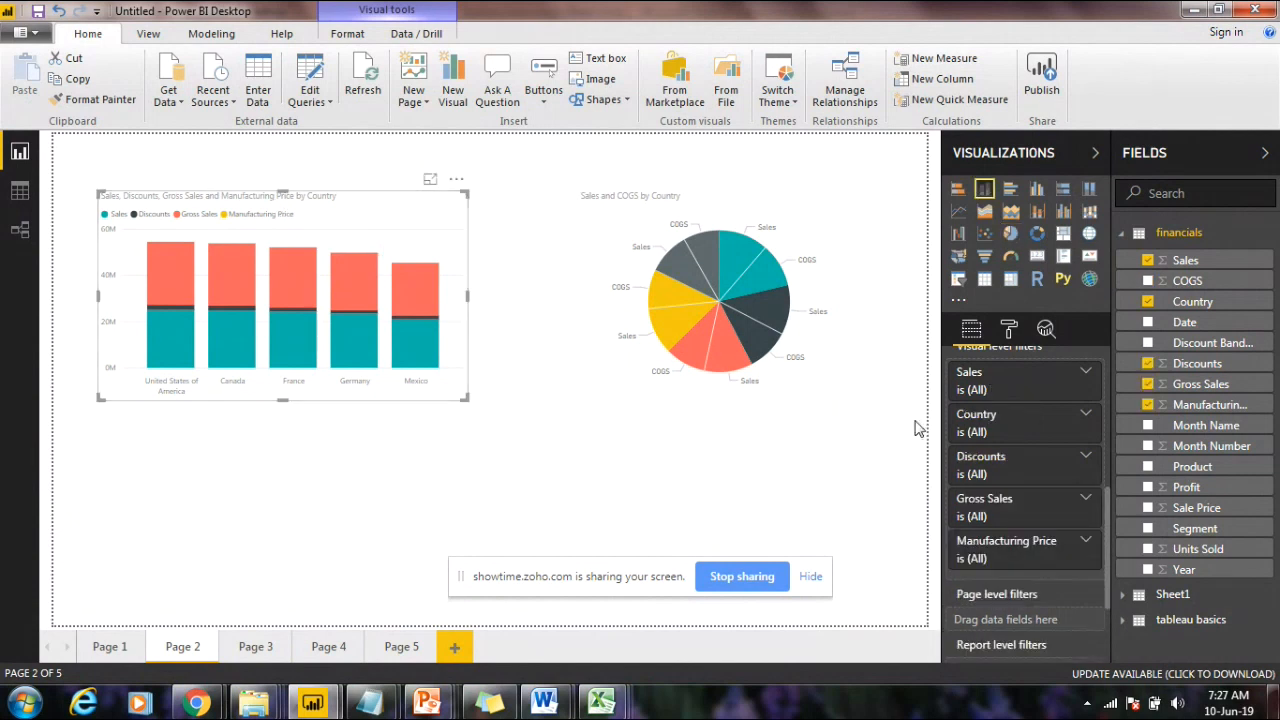
pyautogui.click(1060, 430)
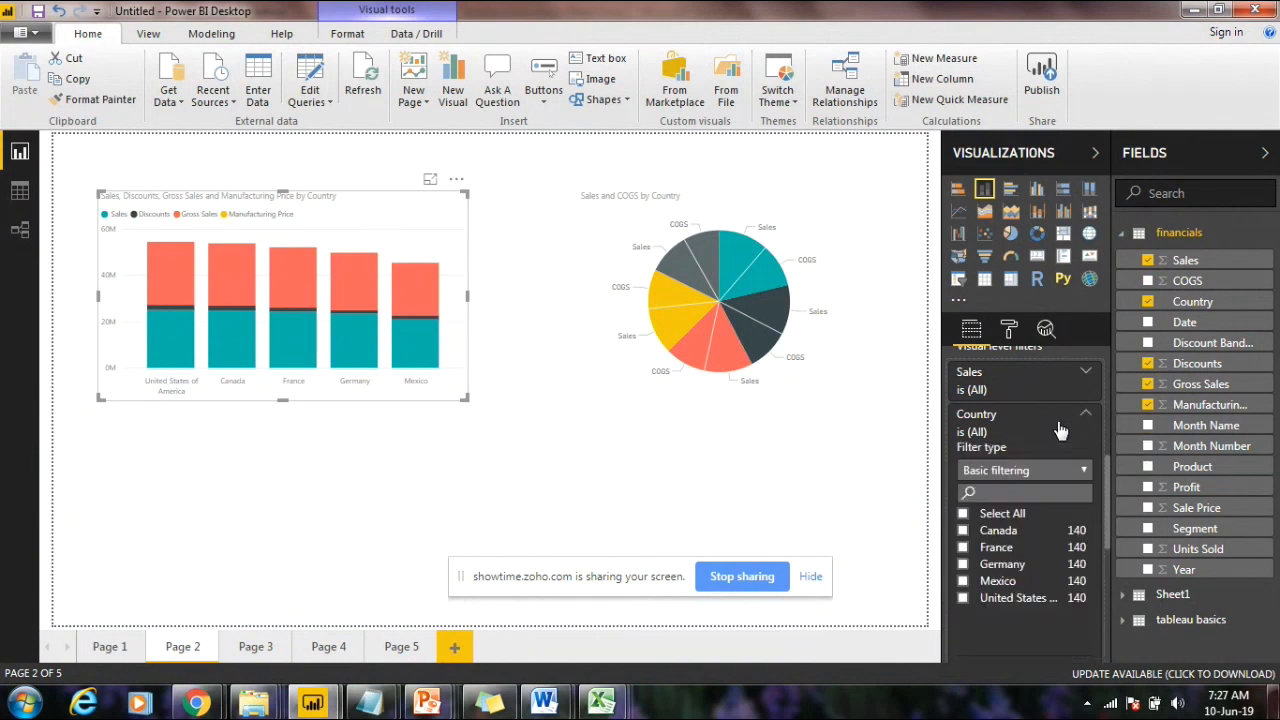
pyautogui.click(1060, 430)
pyautogui.click(1052, 394)
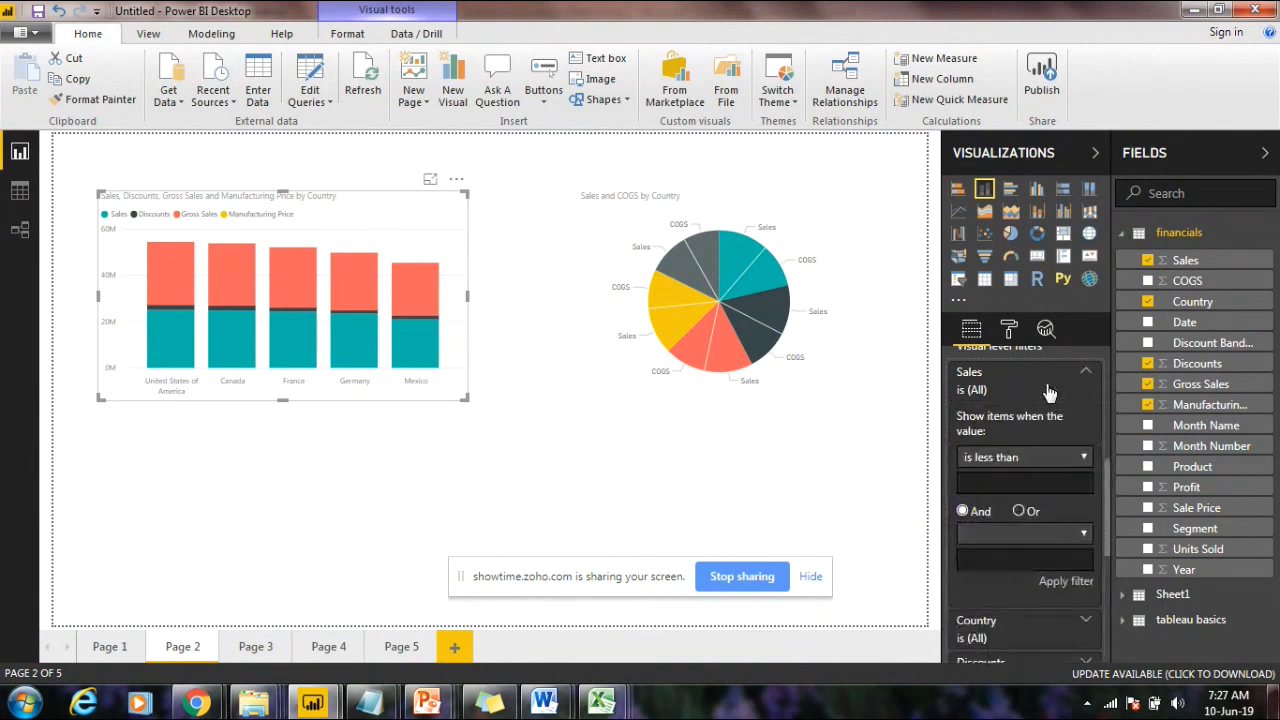
pyautogui.click(1049, 393)
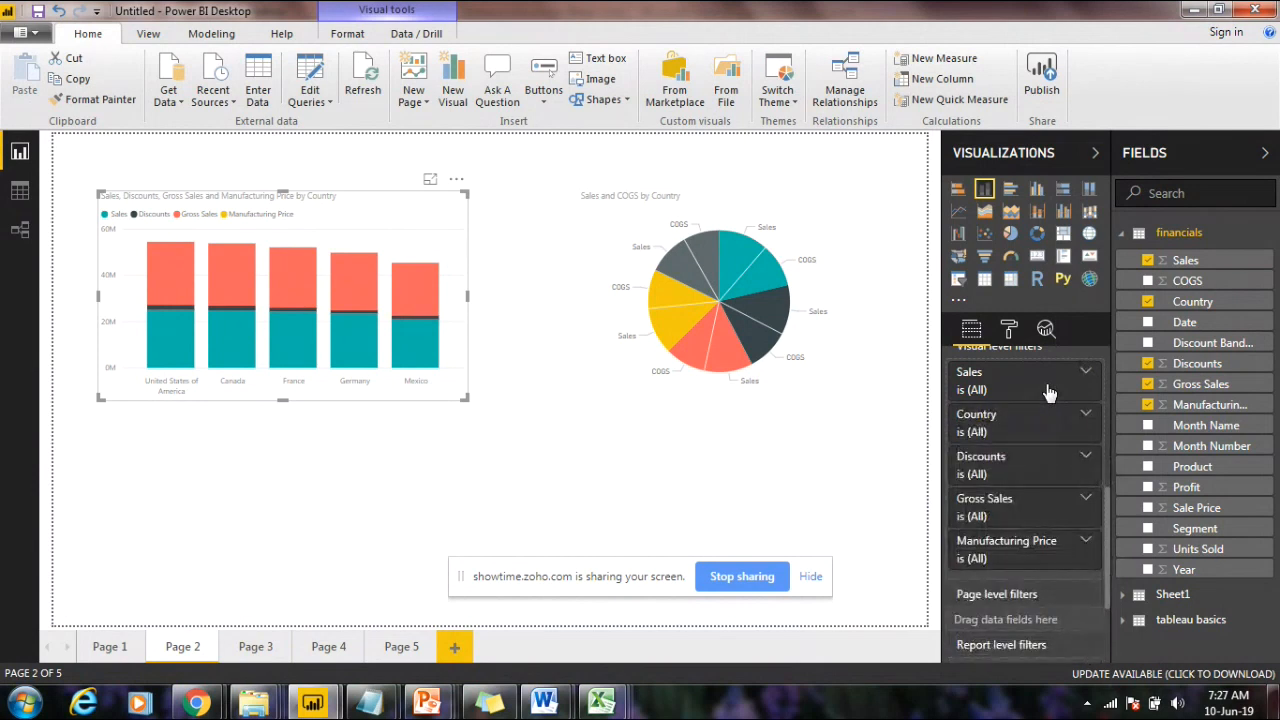
pyautogui.click(1020, 441)
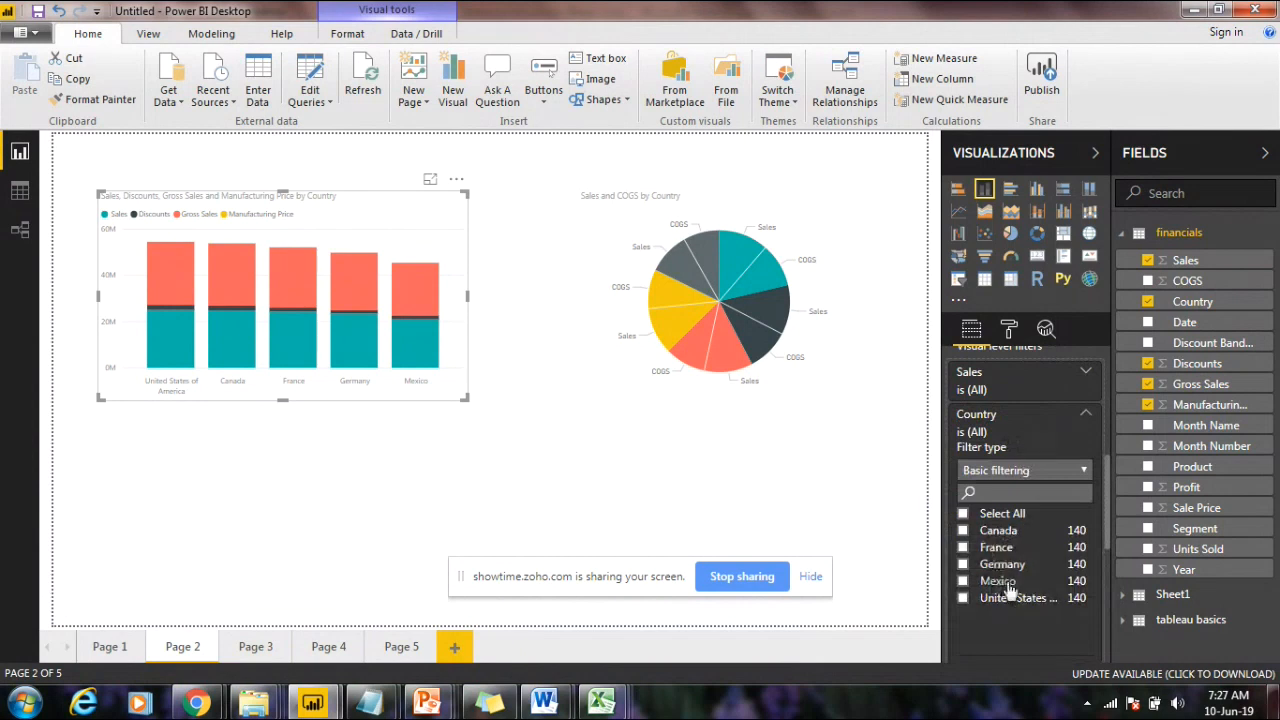
pyautogui.click(1022, 418)
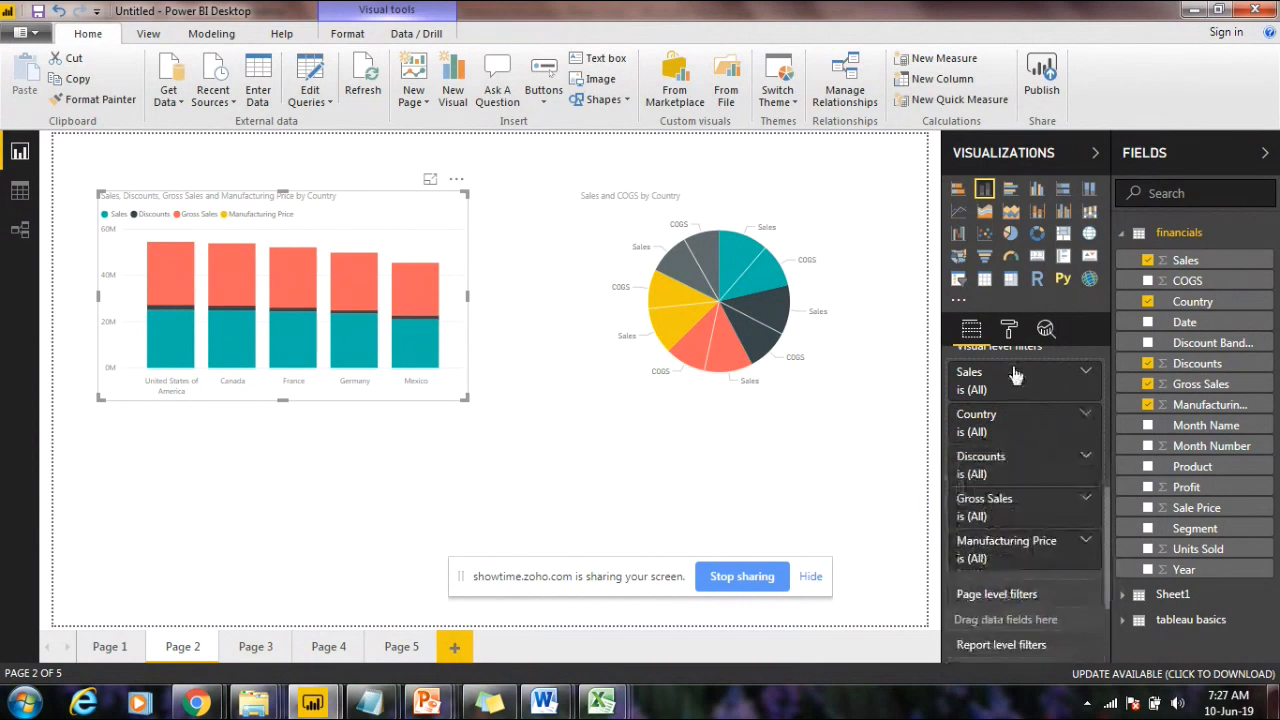
pyautogui.click(1015, 380)
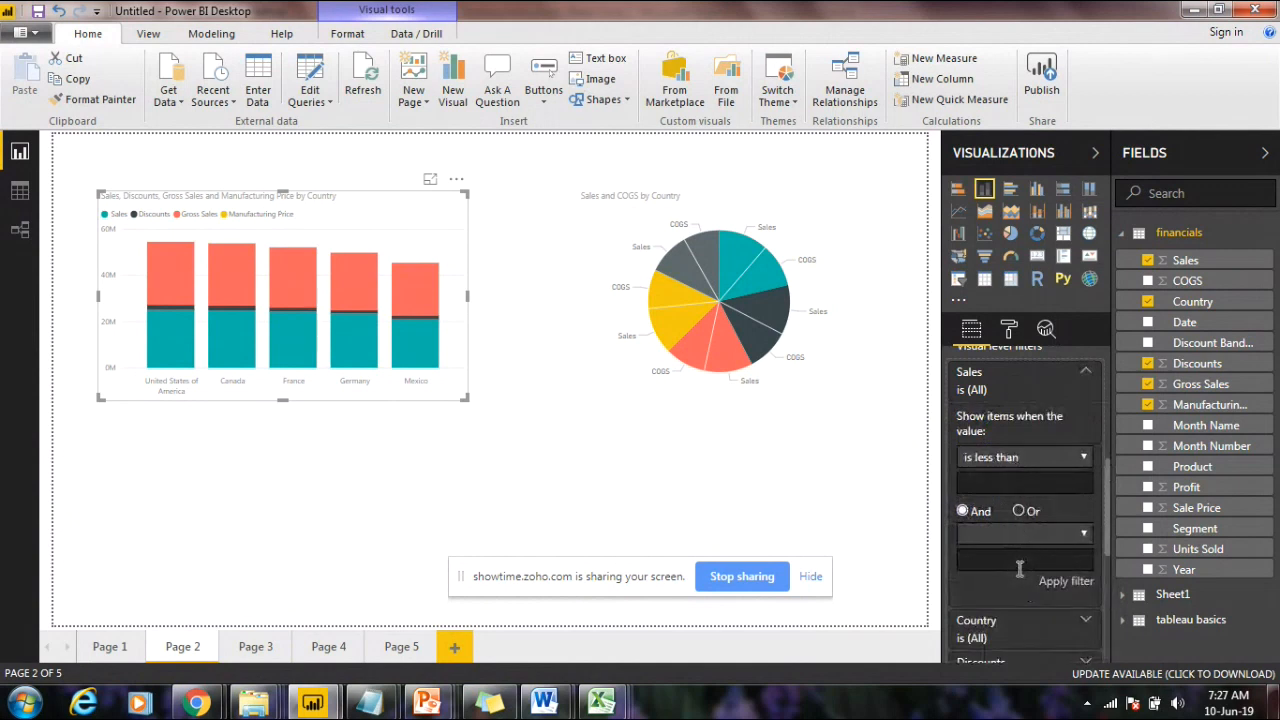
pyautogui.click(1055, 390)
pyautogui.click(1035, 425)
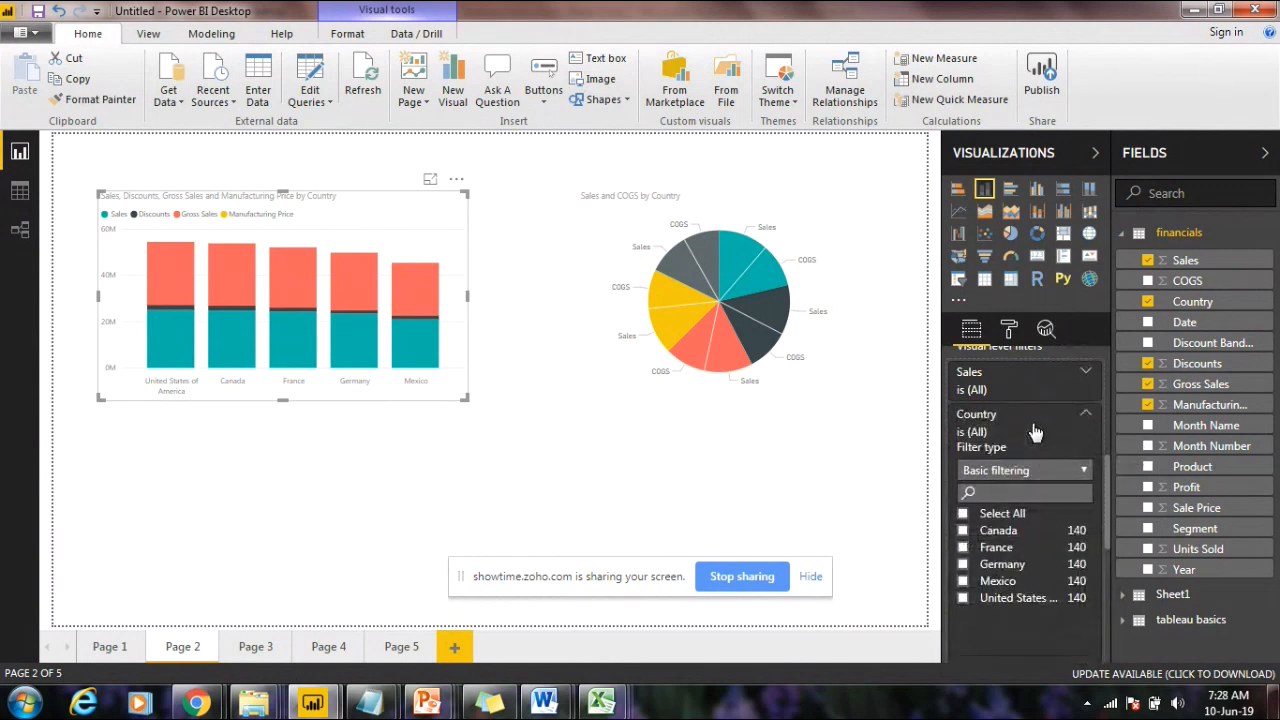
pyautogui.click(1035, 432)
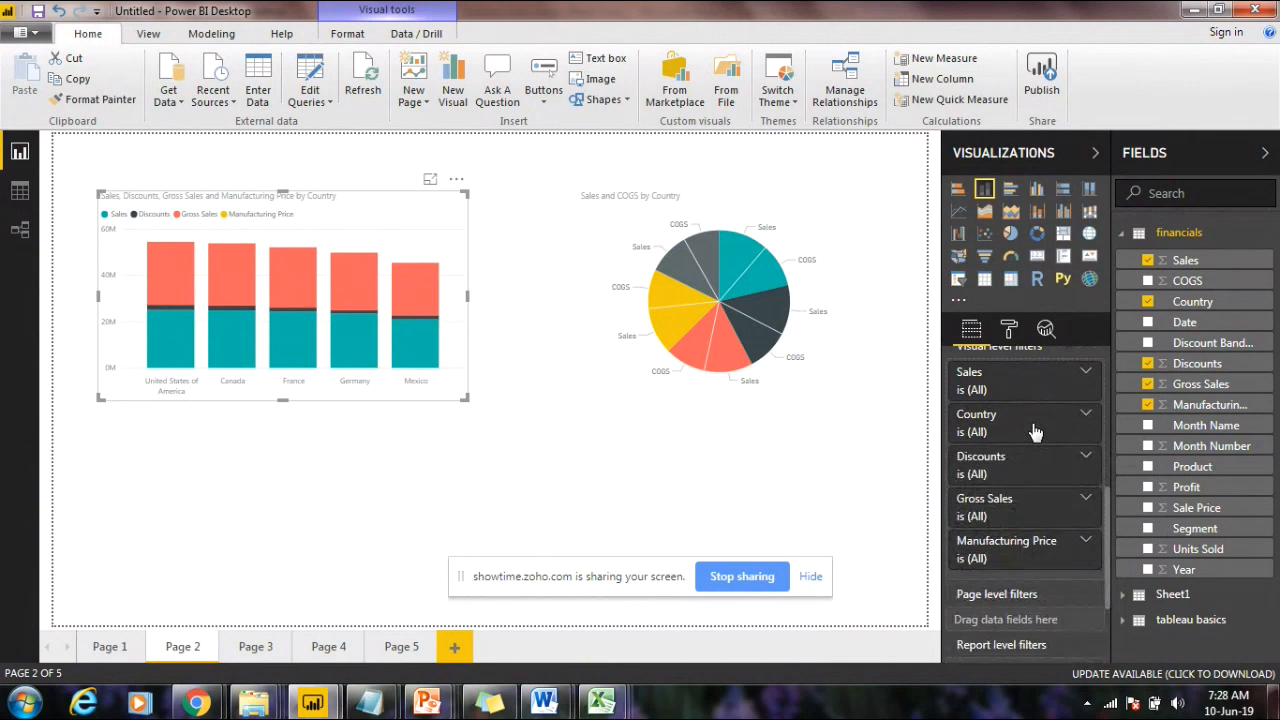
pyautogui.click(1035, 428)
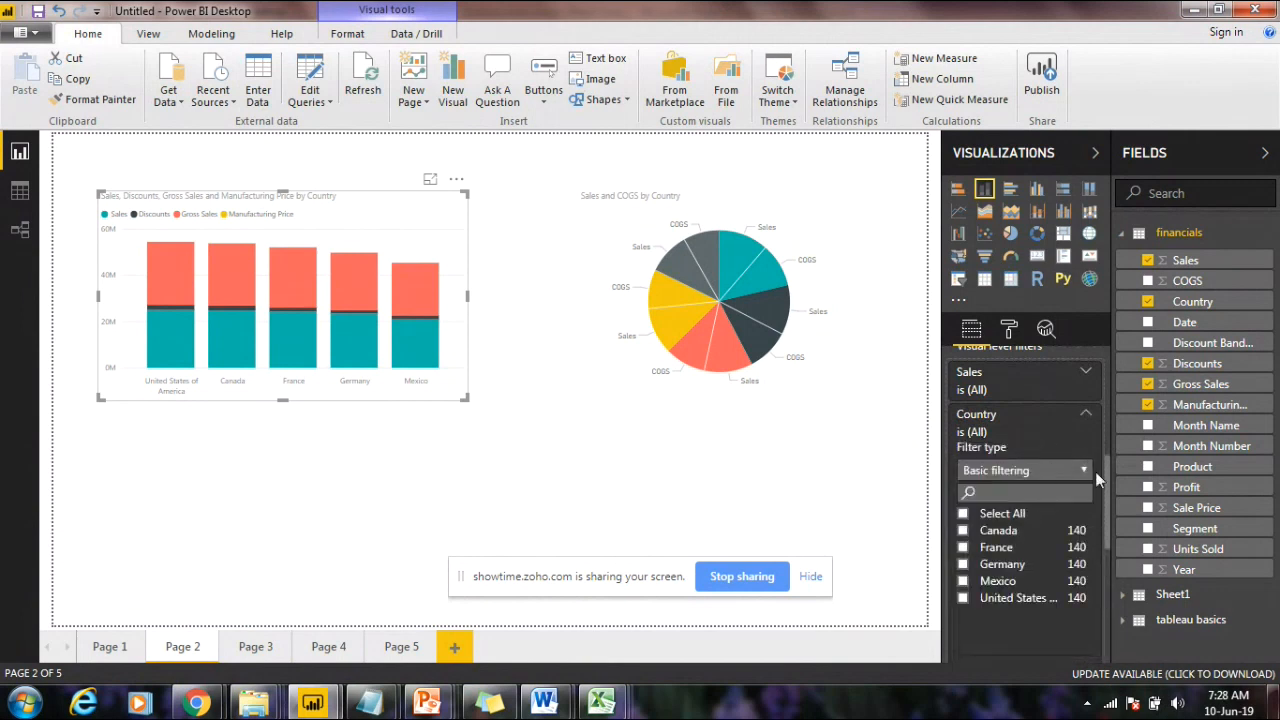
# Step: Keep Basic filtering for Country and 'is less than' for the Sales filter
pyautogui.moveTo(1107, 488); pyautogui.dragTo(1105, 500)
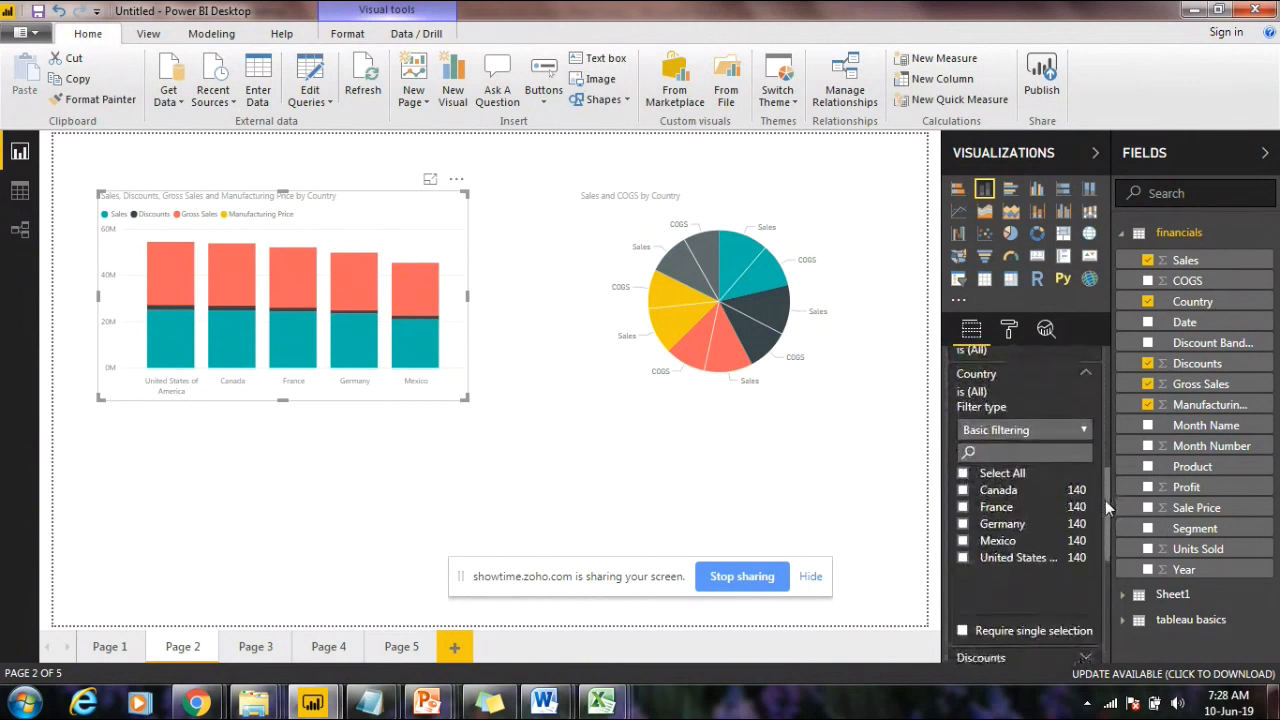
pyautogui.click(1029, 435)
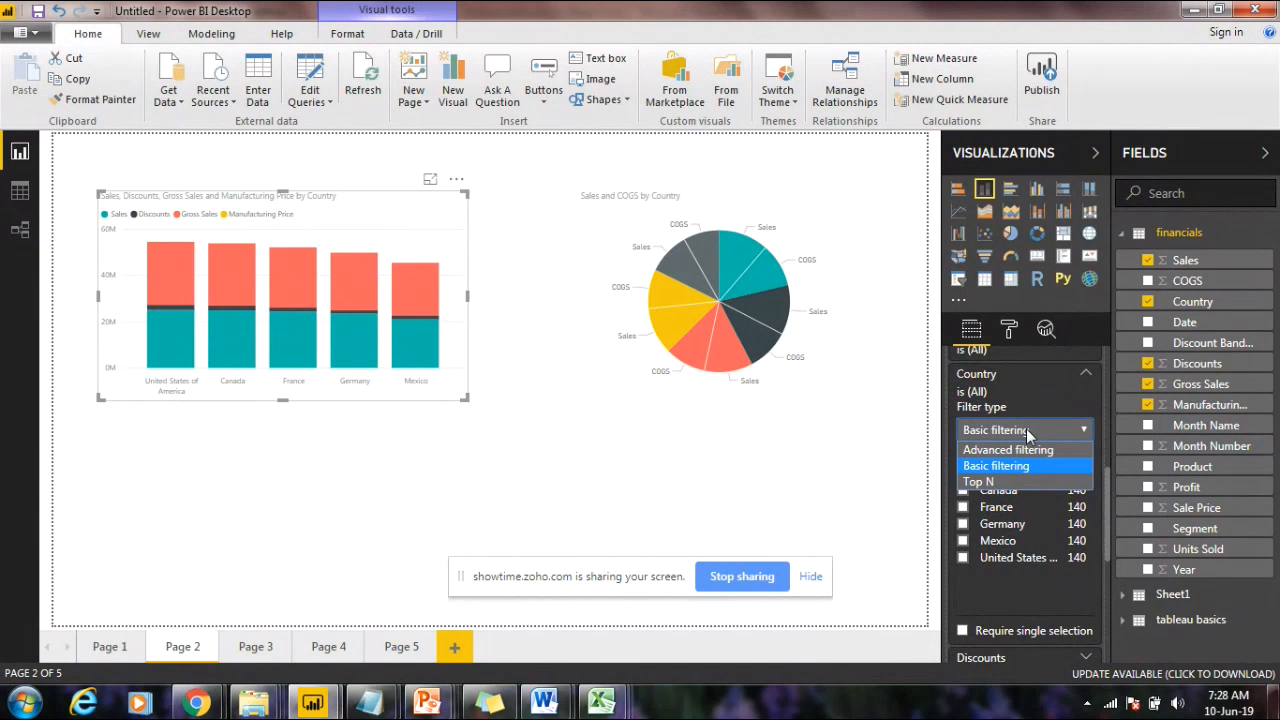
pyautogui.click(1029, 432)
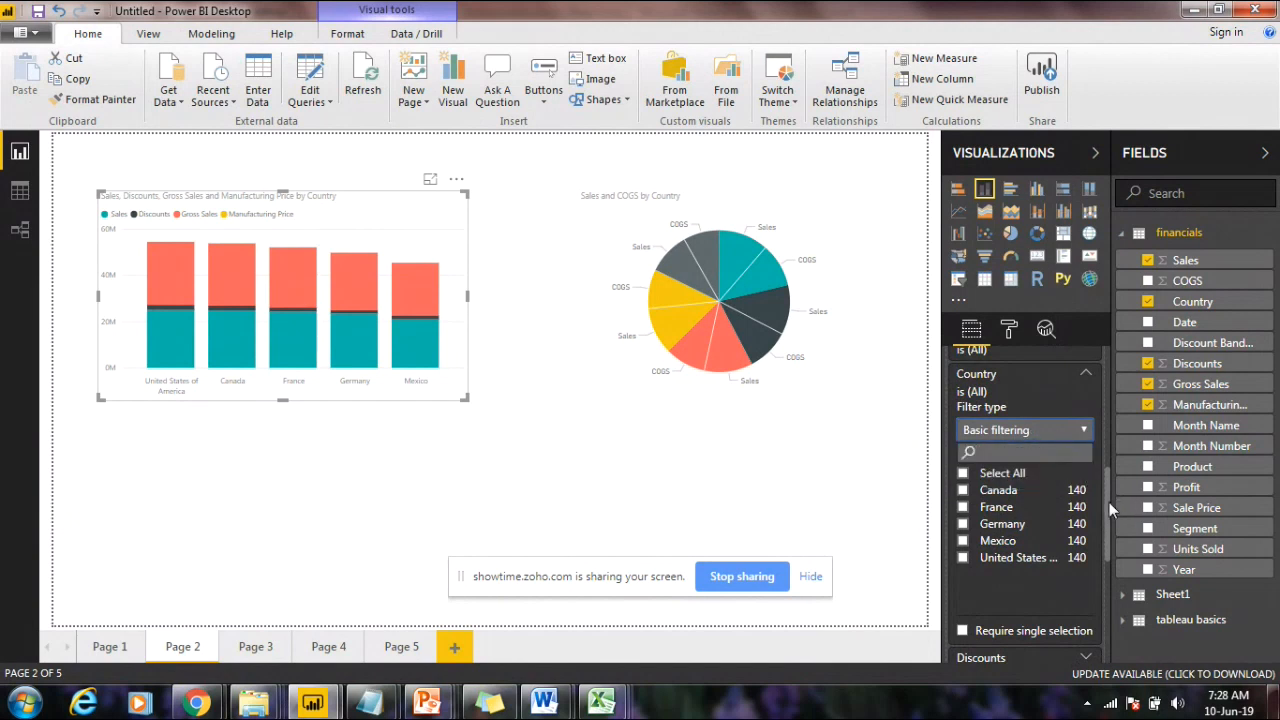
pyautogui.moveTo(1109, 502); pyautogui.dragTo(1109, 450)
pyautogui.click(1003, 527)
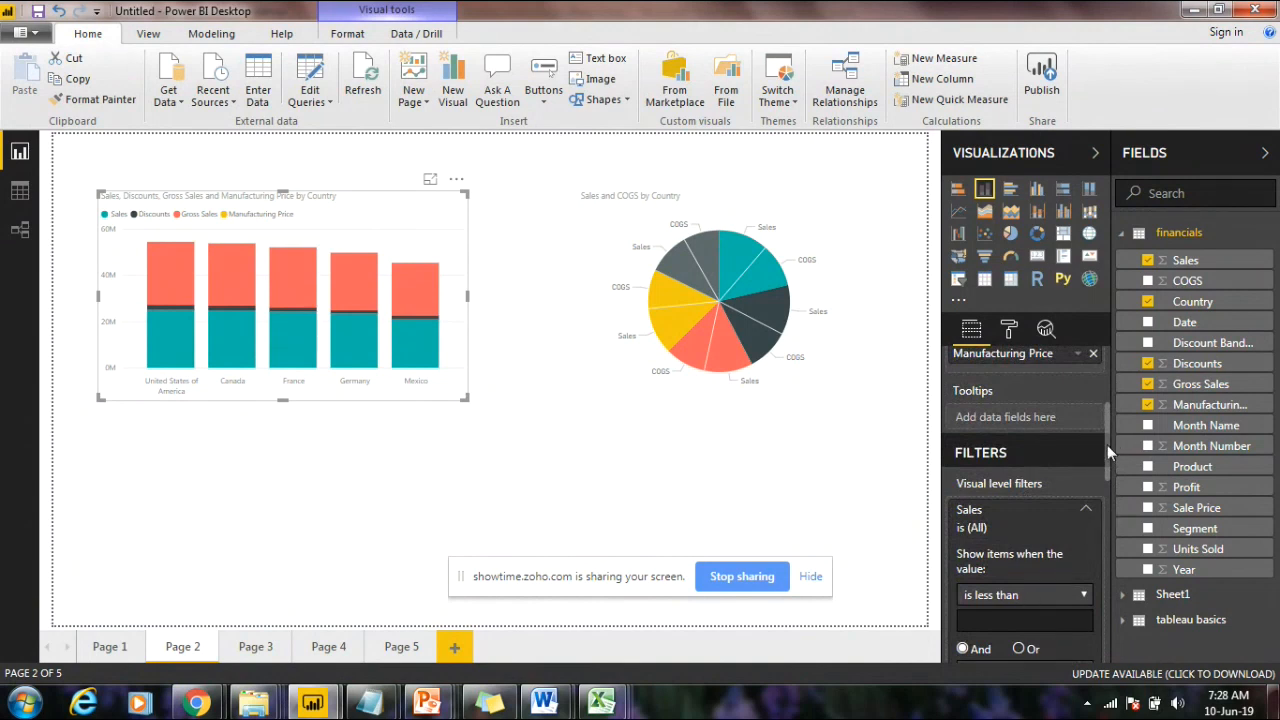
pyautogui.moveTo(1106, 445); pyautogui.dragTo(1106, 480)
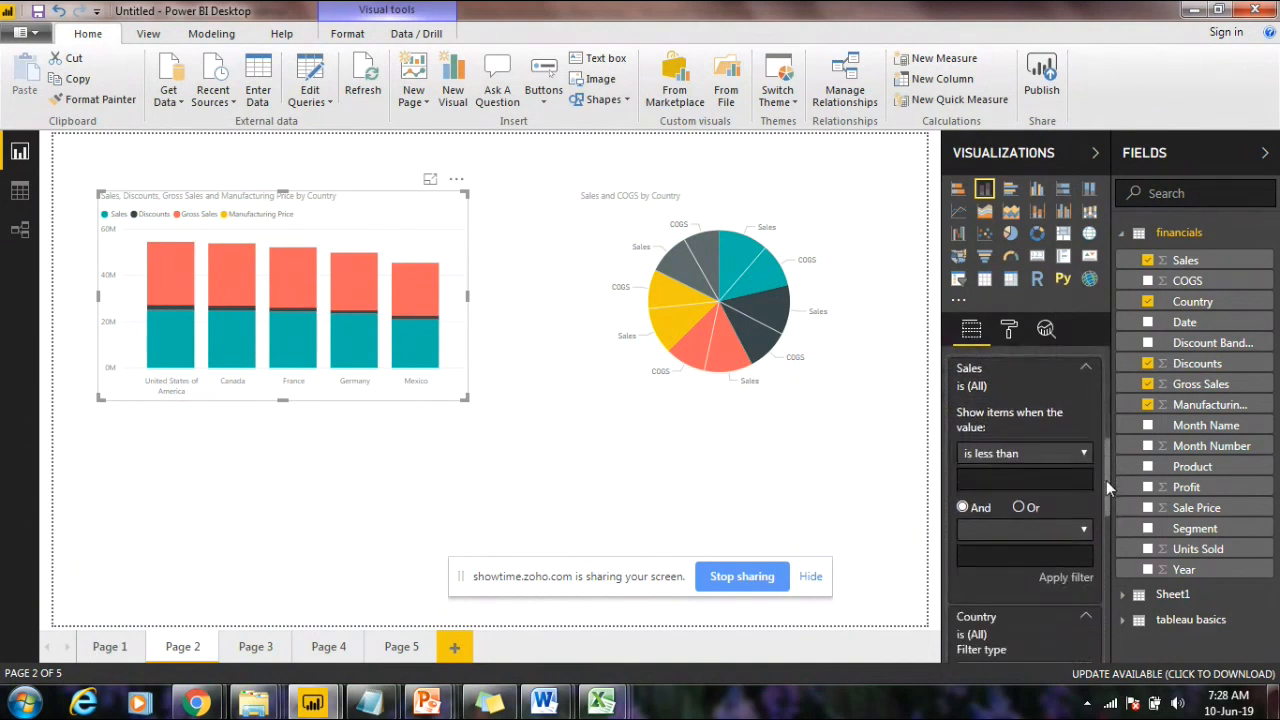
pyautogui.click(1052, 454)
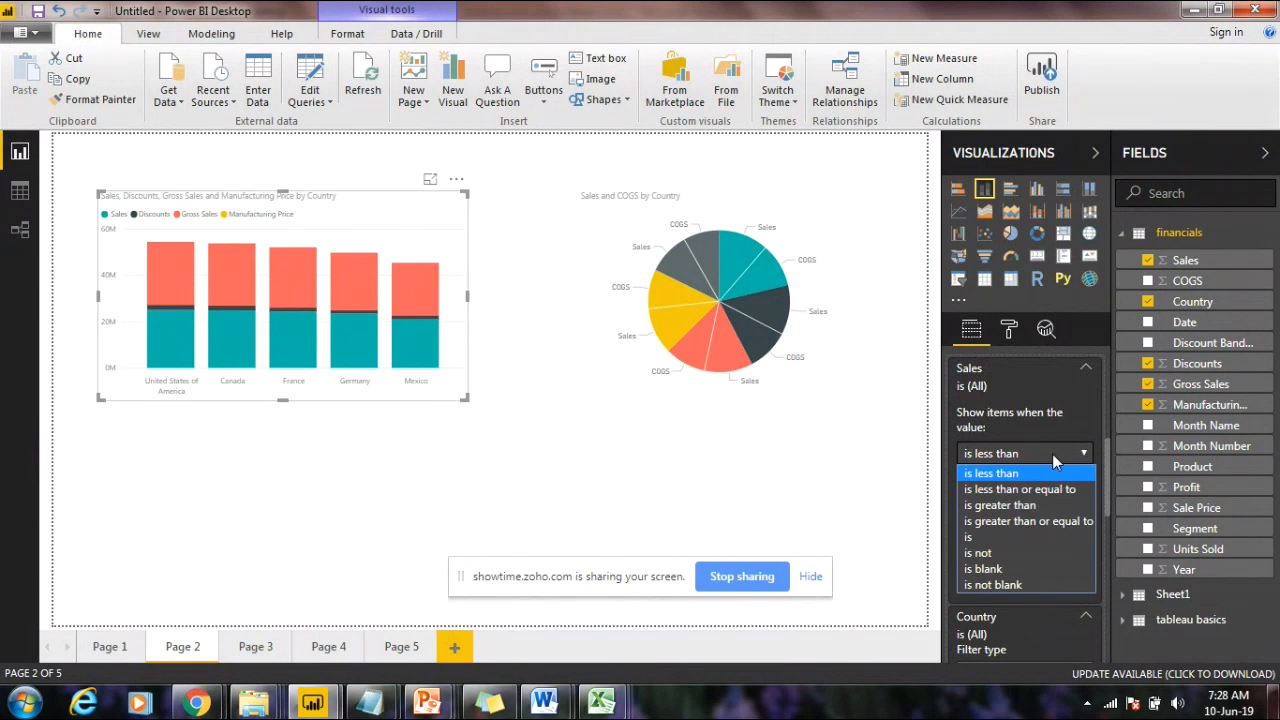
pyautogui.click(1052, 454)
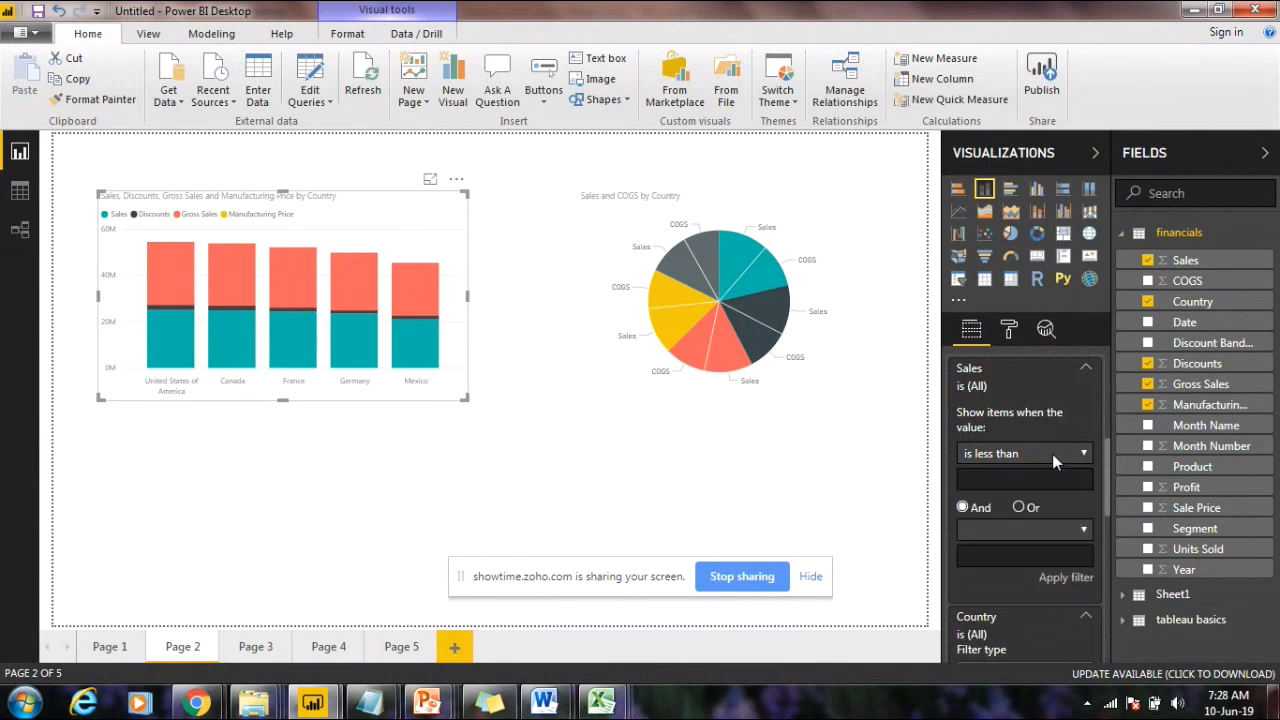
# Step: Inspect the Discounts filter and keep 'is less than' for Gross Sales
pyautogui.moveTo(1110, 455); pyautogui.dragTo(1096, 558)
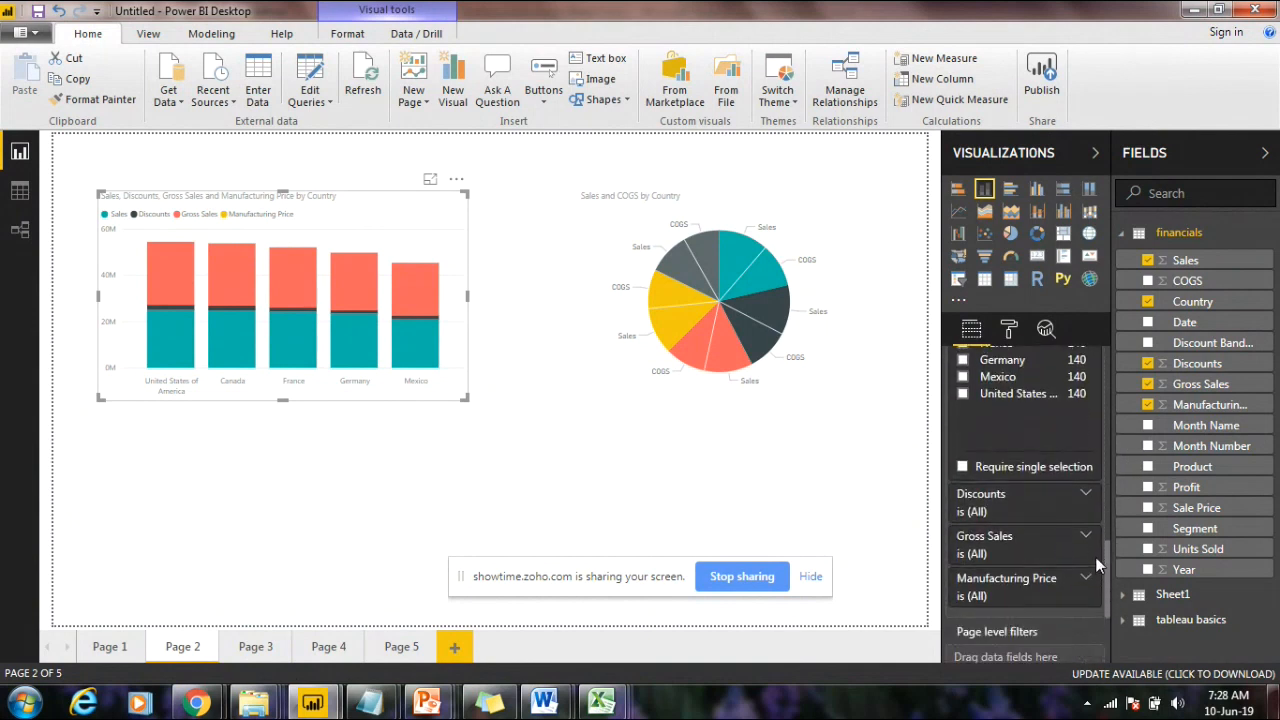
pyautogui.click(1025, 510)
pyautogui.click(1027, 510)
pyautogui.moveTo(1107, 558); pyautogui.dragTo(1106, 575)
pyautogui.click(1019, 473)
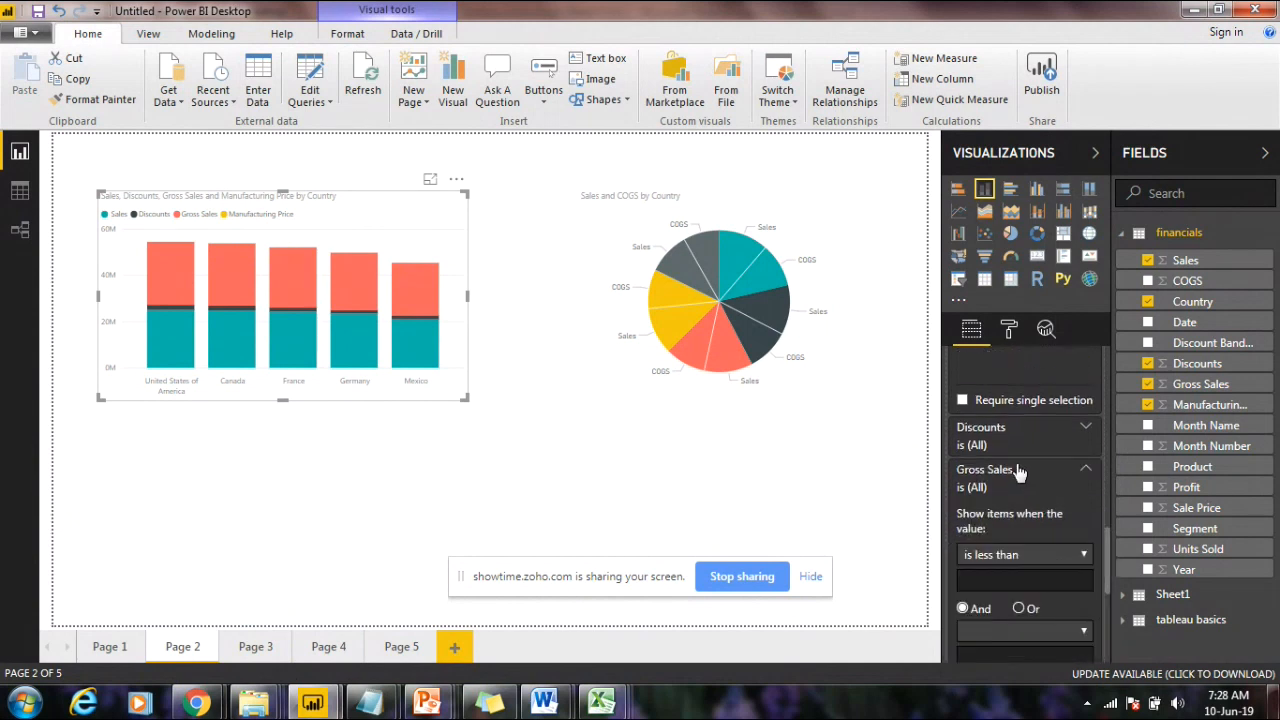
pyautogui.click(1027, 556)
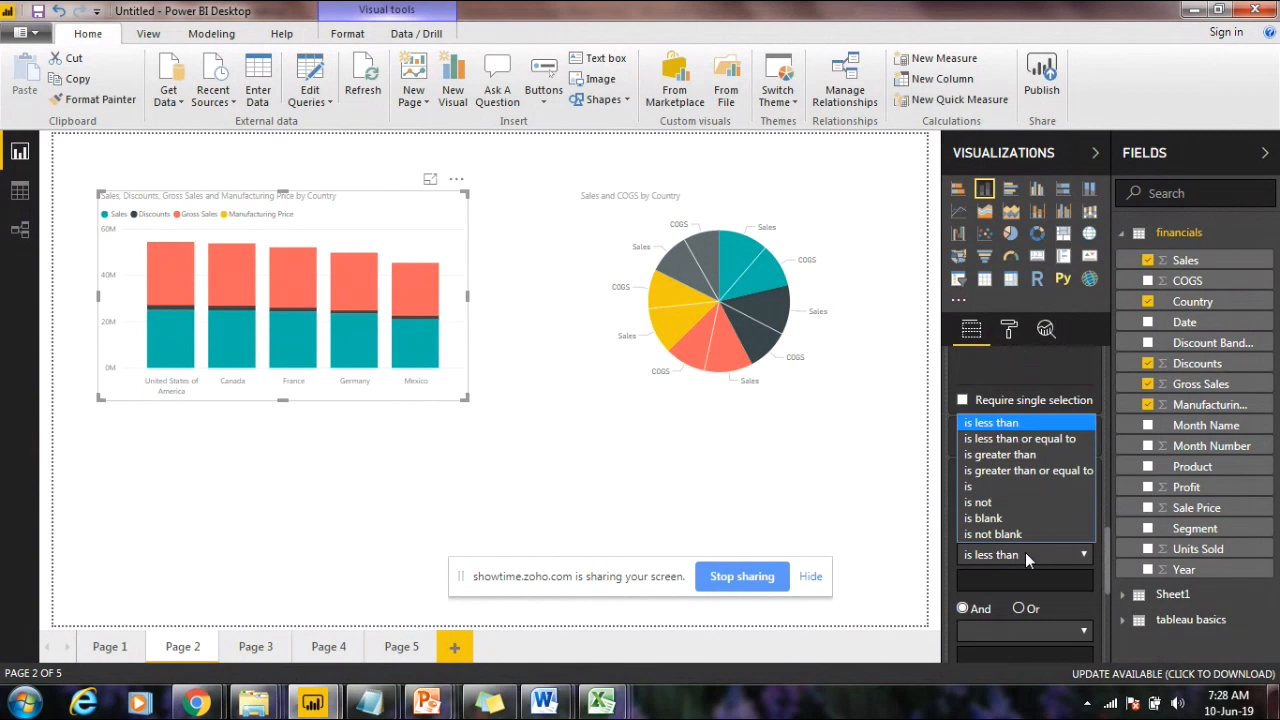
pyautogui.click(1025, 552)
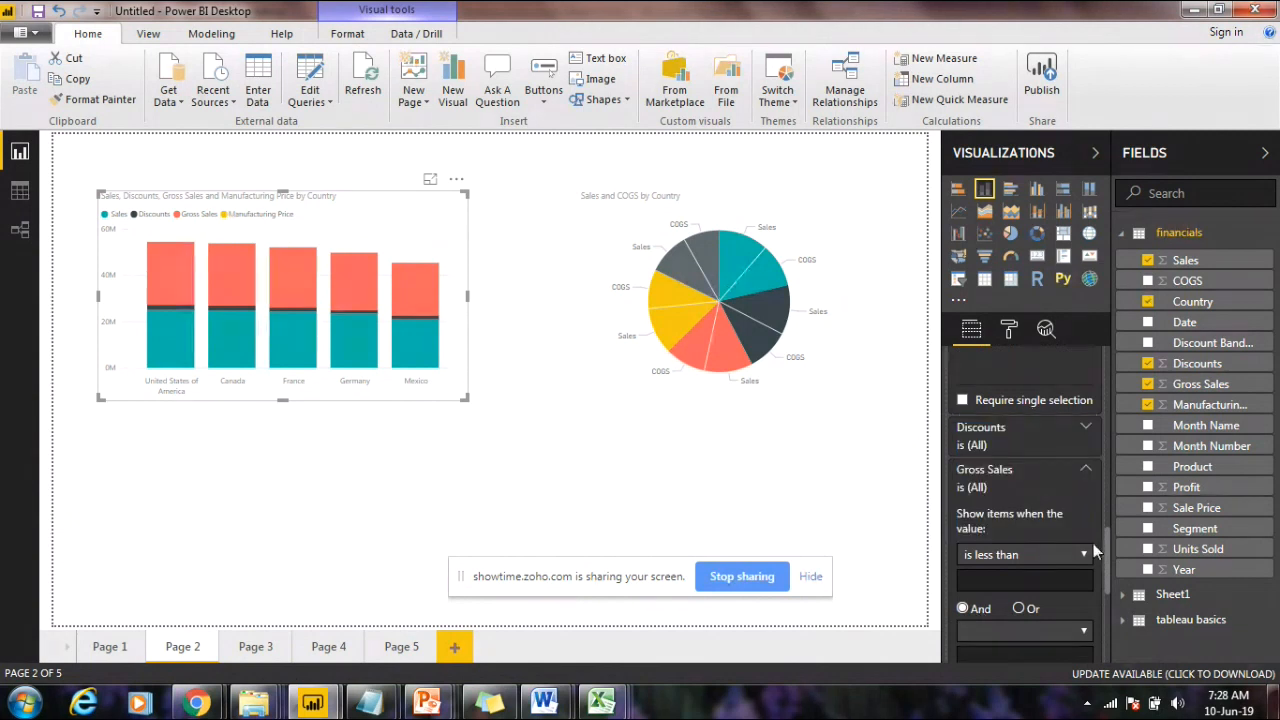
pyautogui.moveTo(1106, 547); pyautogui.dragTo(1104, 506)
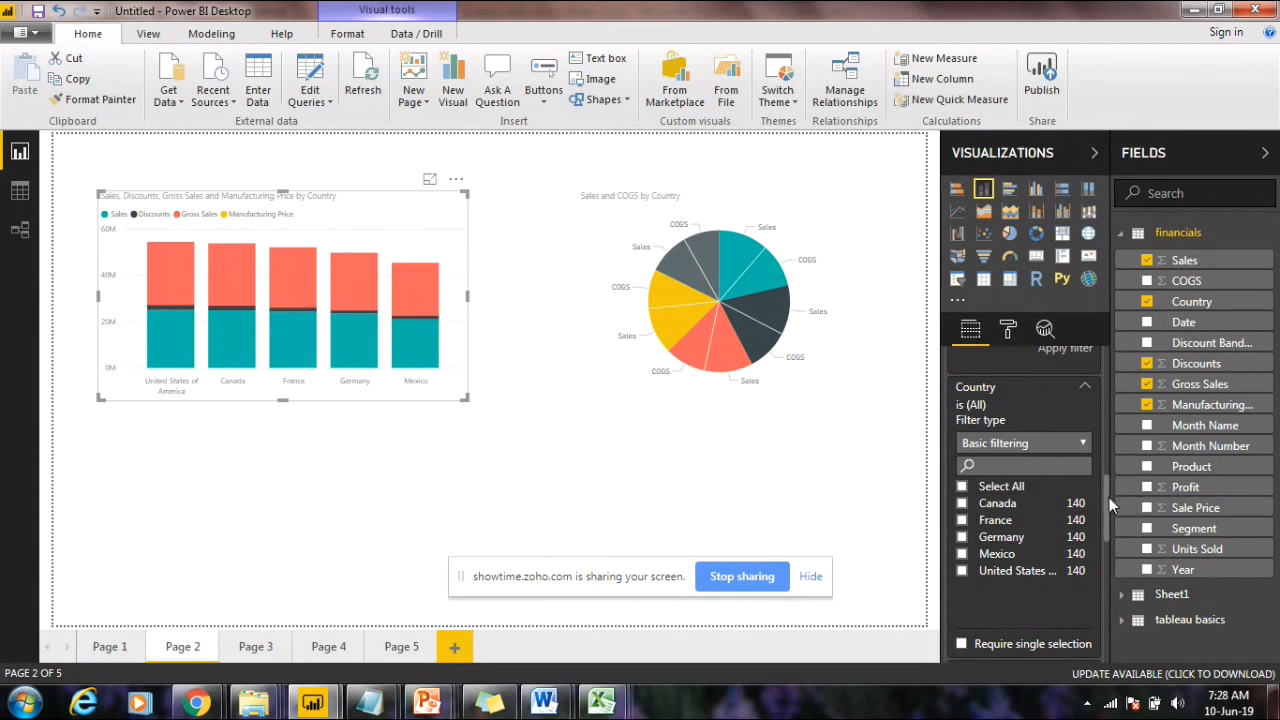
# Step: Switch Country to single selection and try Canada, France and Germany, clearing each
pyautogui.scroll(-1, 1109, 497)
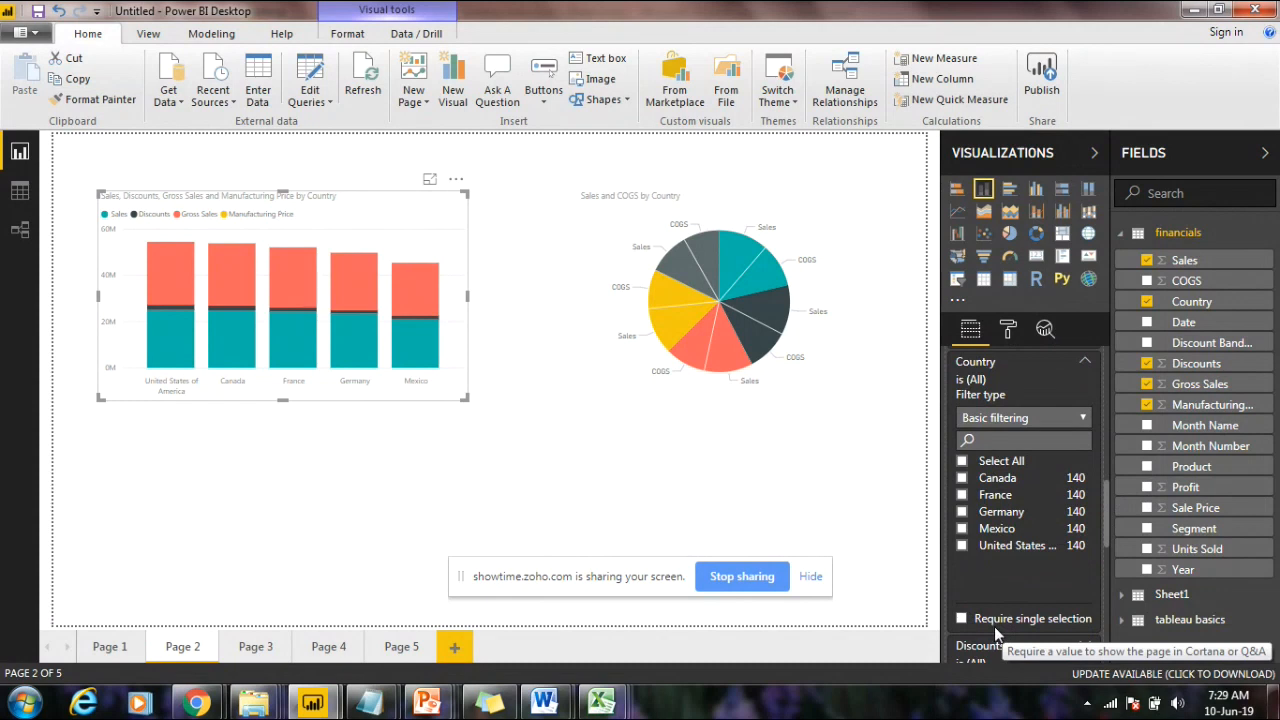
pyautogui.click(962, 620)
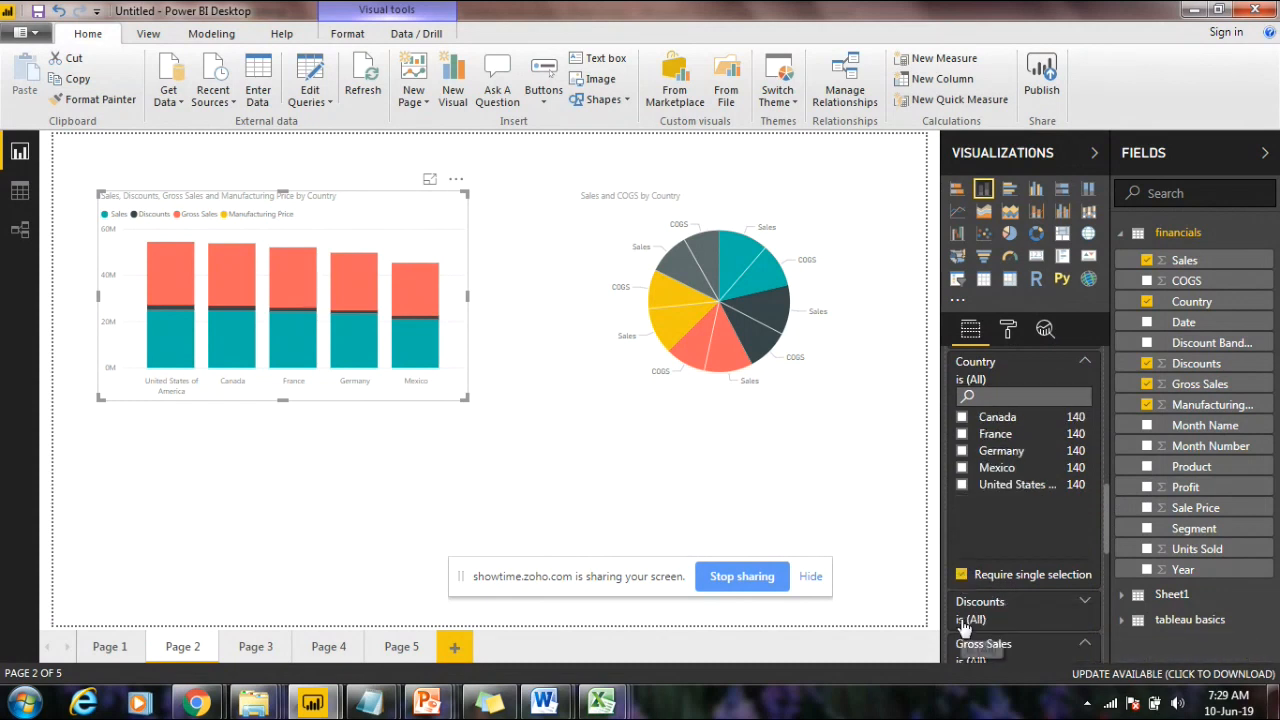
pyautogui.click(962, 418)
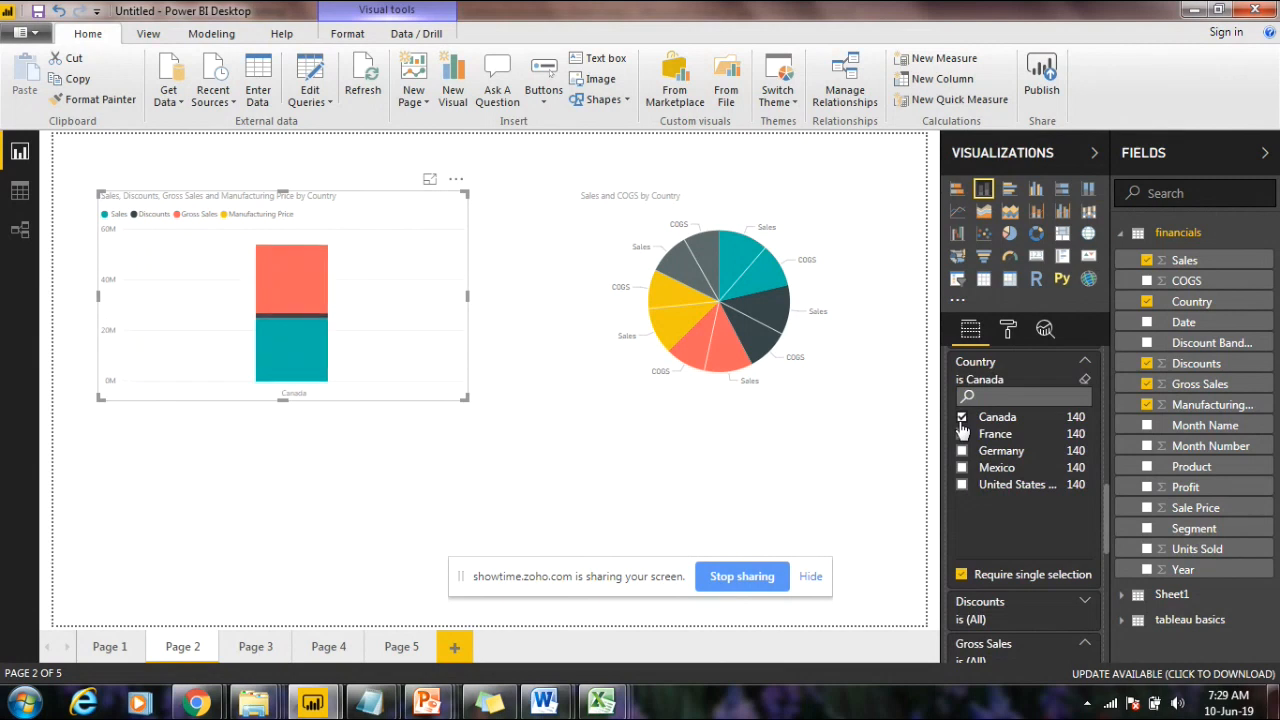
pyautogui.click(961, 418)
pyautogui.click(962, 434)
pyautogui.click(962, 434)
pyautogui.click(962, 451)
pyautogui.click(962, 451)
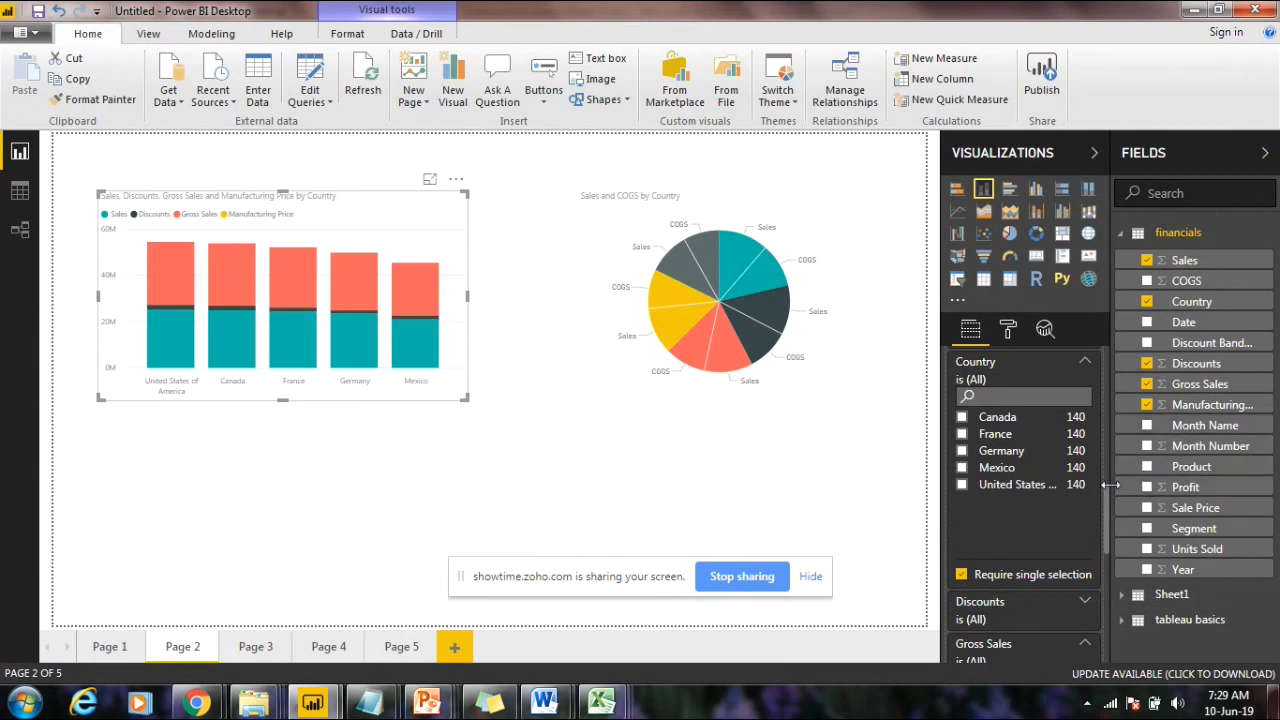
# Step: Filter to Mexico, clear the Country filter, and make the chart slightly narrower
pyautogui.scroll(-3, 1108, 497)
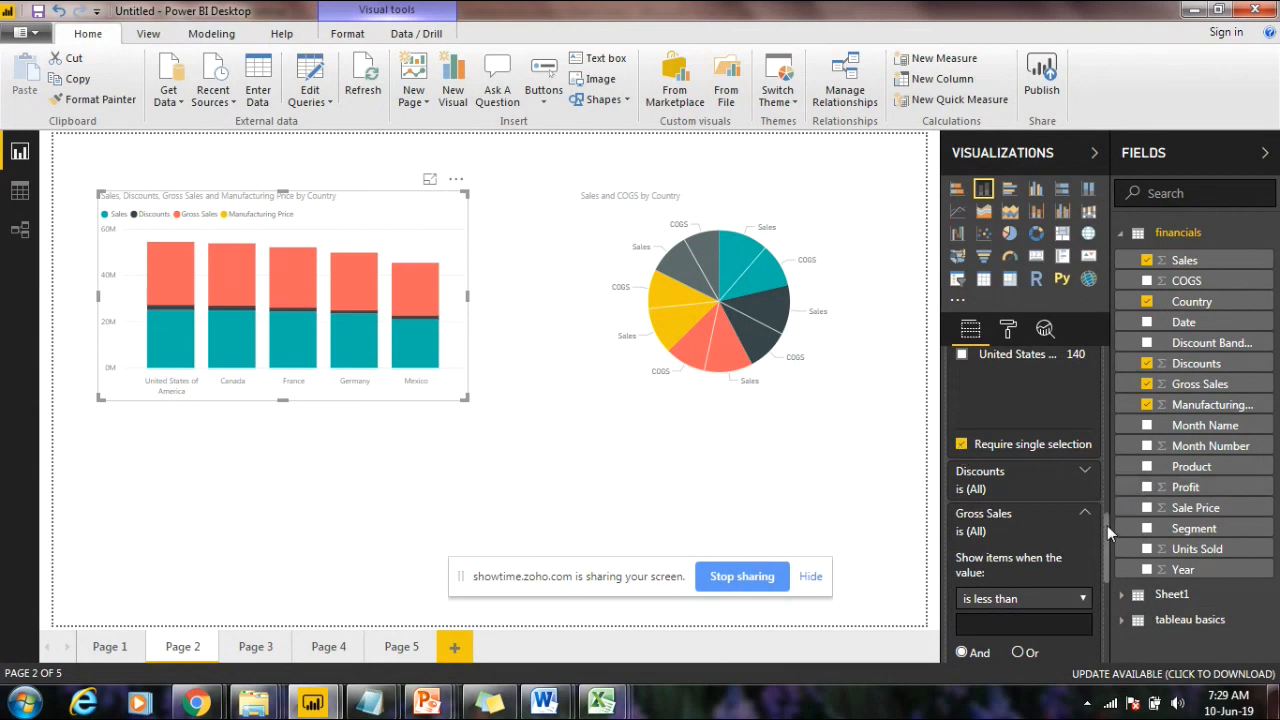
pyautogui.moveTo(1107, 525); pyautogui.dragTo(1107, 499)
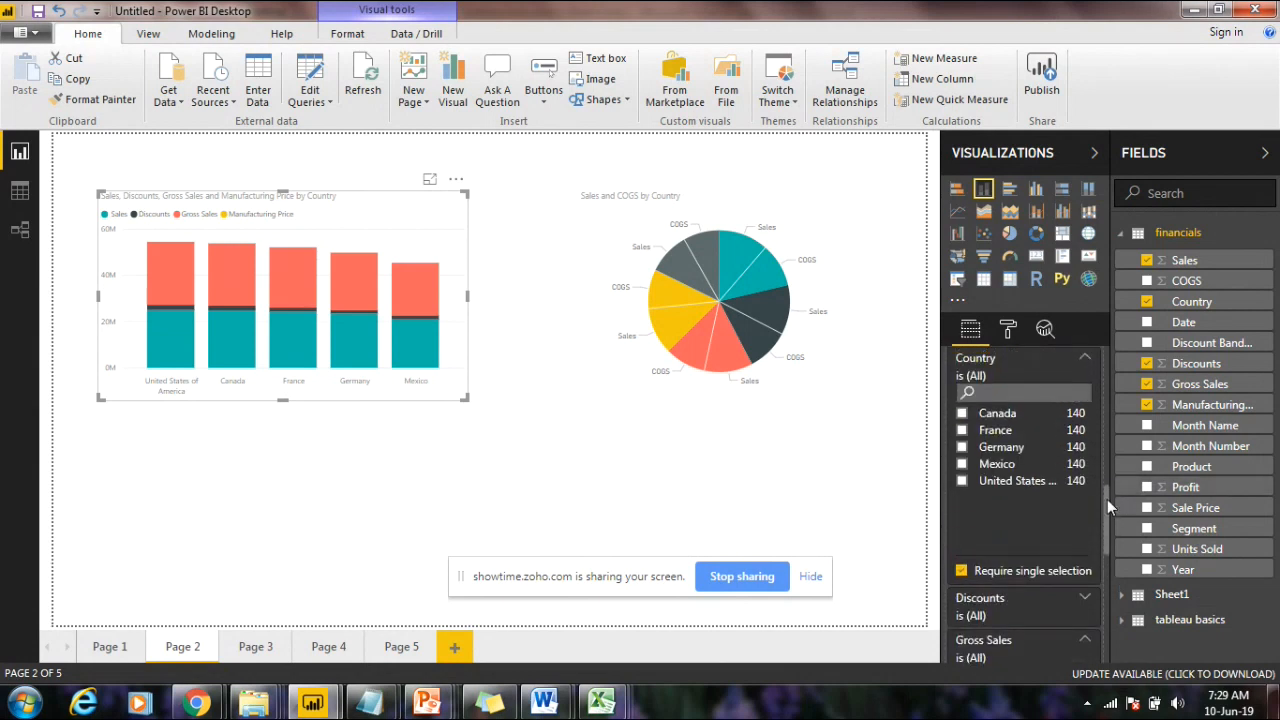
pyautogui.click(963, 466)
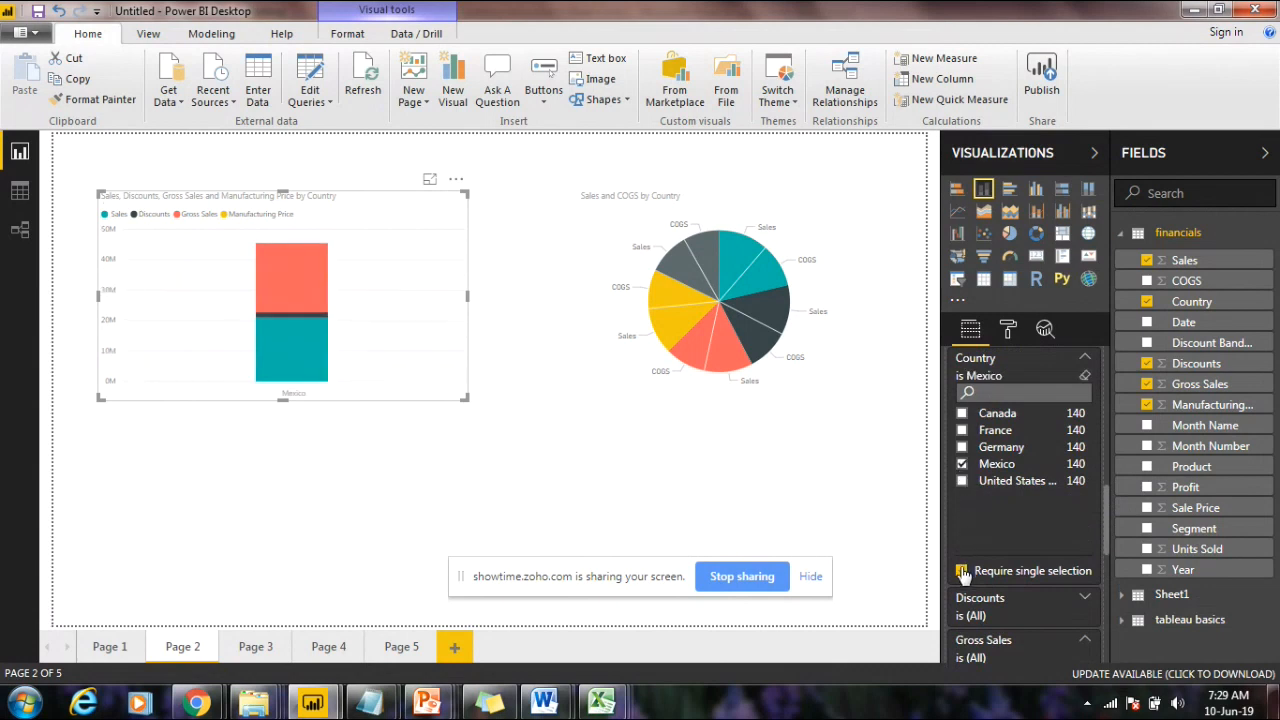
pyautogui.click(1085, 376)
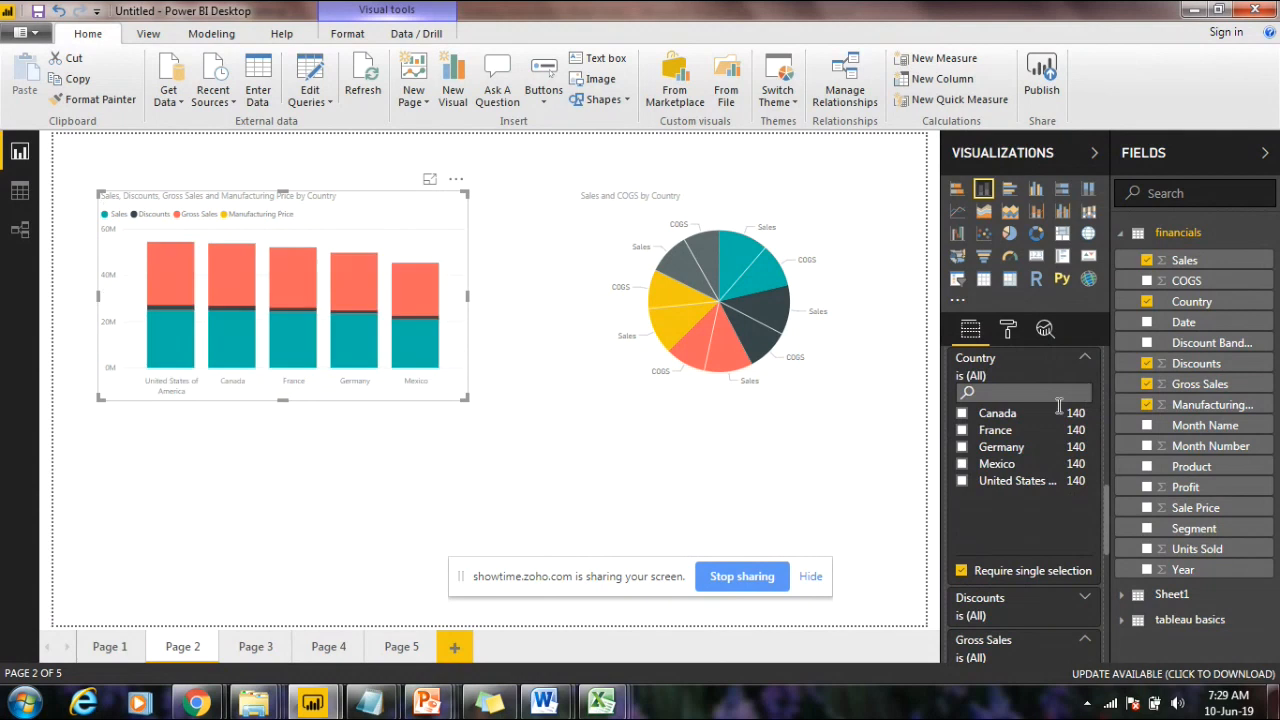
pyautogui.click(960, 574)
pyautogui.moveTo(468, 295); pyautogui.dragTo(441, 296)
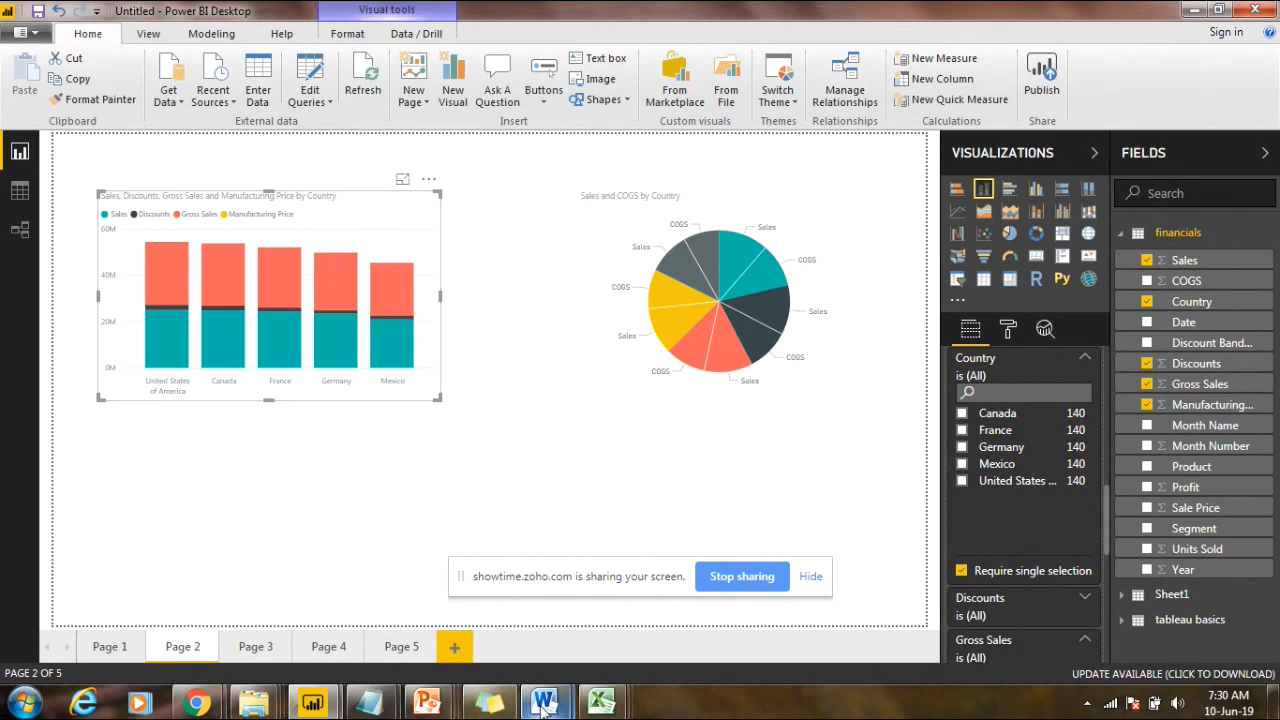
# Step: Add a line: 'Scenerio : When we need specific selection in individual visuals then i will use visual level filter...'
pyautogui.moveTo(544, 703)
pyautogui.click(631, 630)
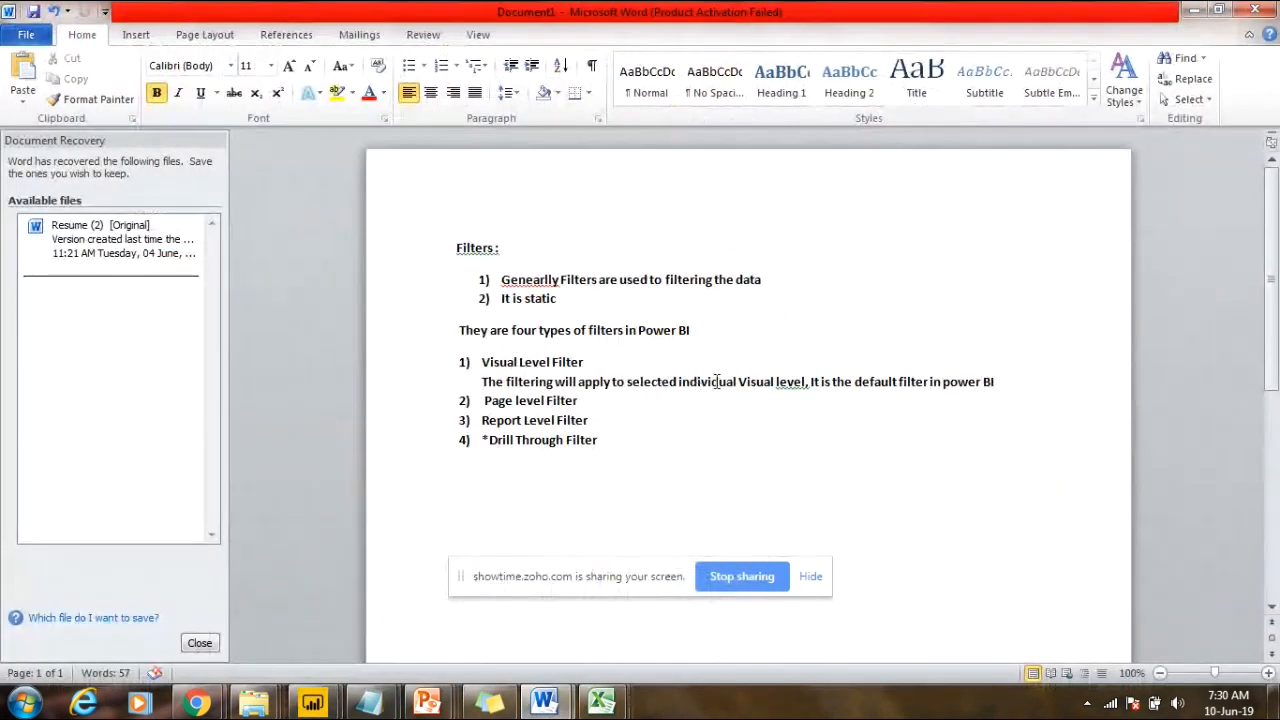
pyautogui.press('Return')
pyautogui.write('Scenerio')
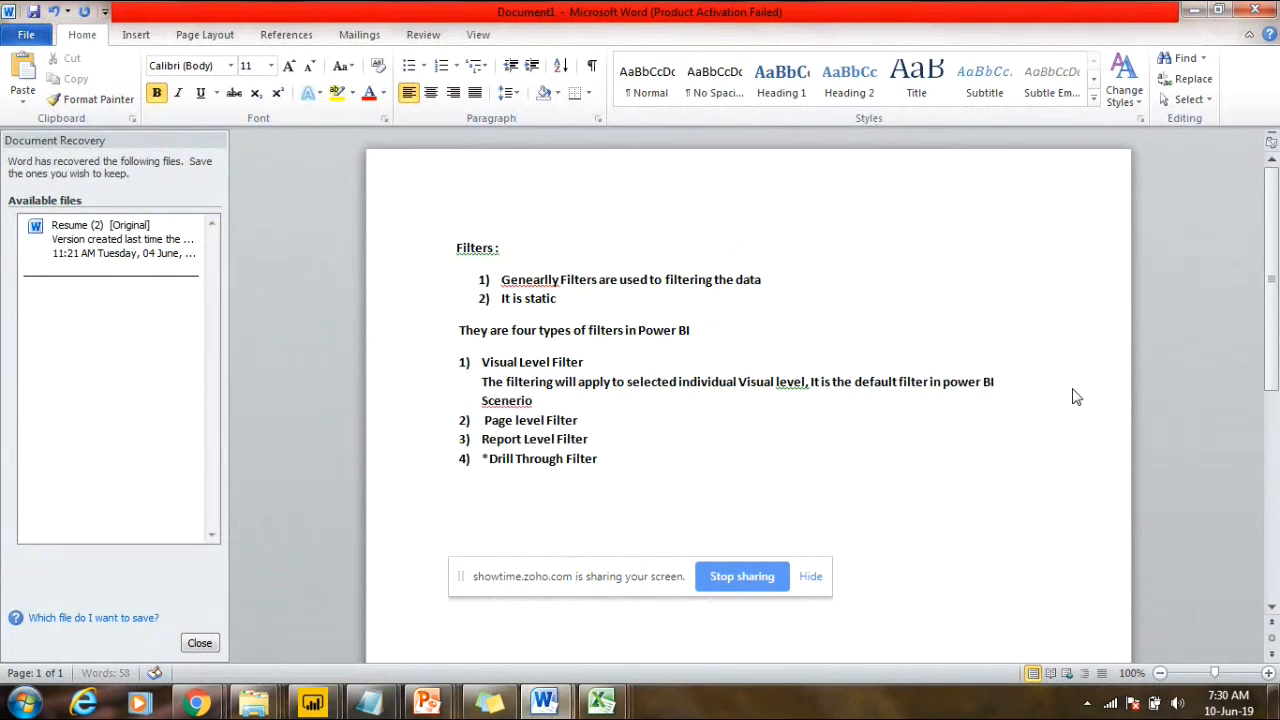
pyautogui.write(' : When we need specific selection i')
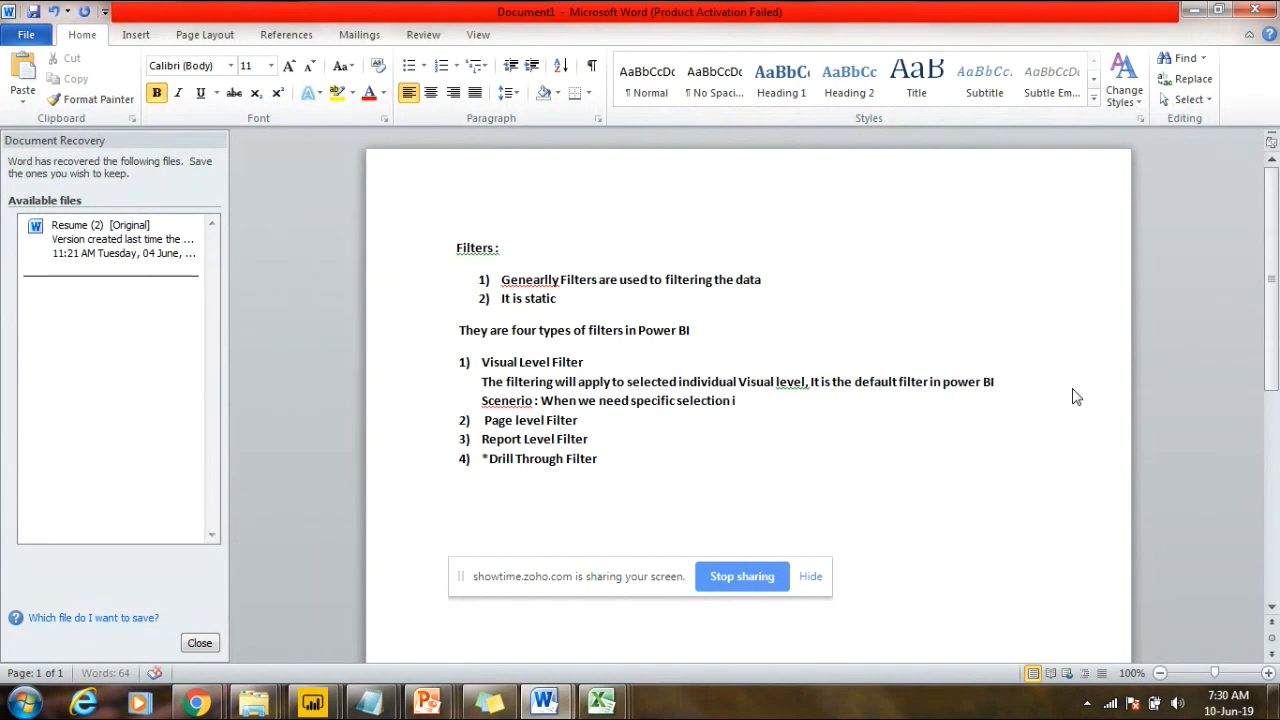
pyautogui.write('n individual visu')
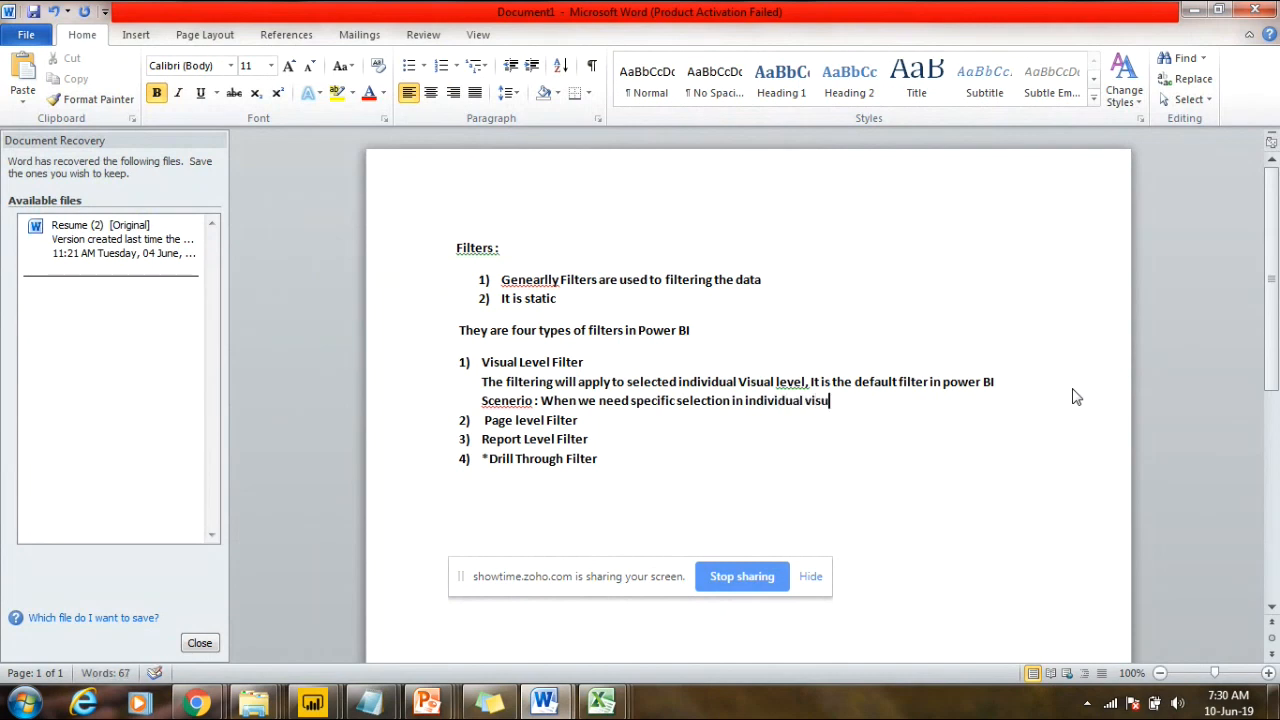
pyautogui.write('als then i will usne')
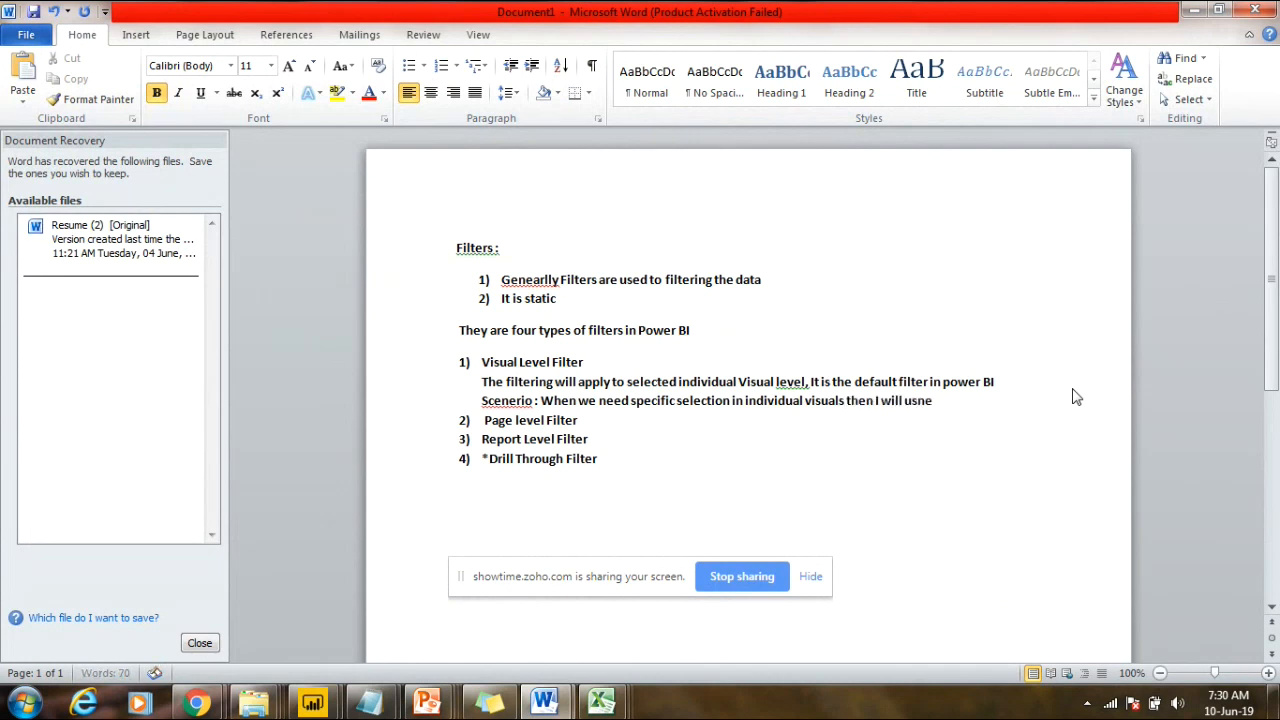
pyautogui.press('BackSpace')
pyautogui.press('BackSpace')
pyautogui.press('BackSpace')
pyautogui.write('e')
pyautogui.press('BackSpace')
pyautogui.write('se visual level filter')
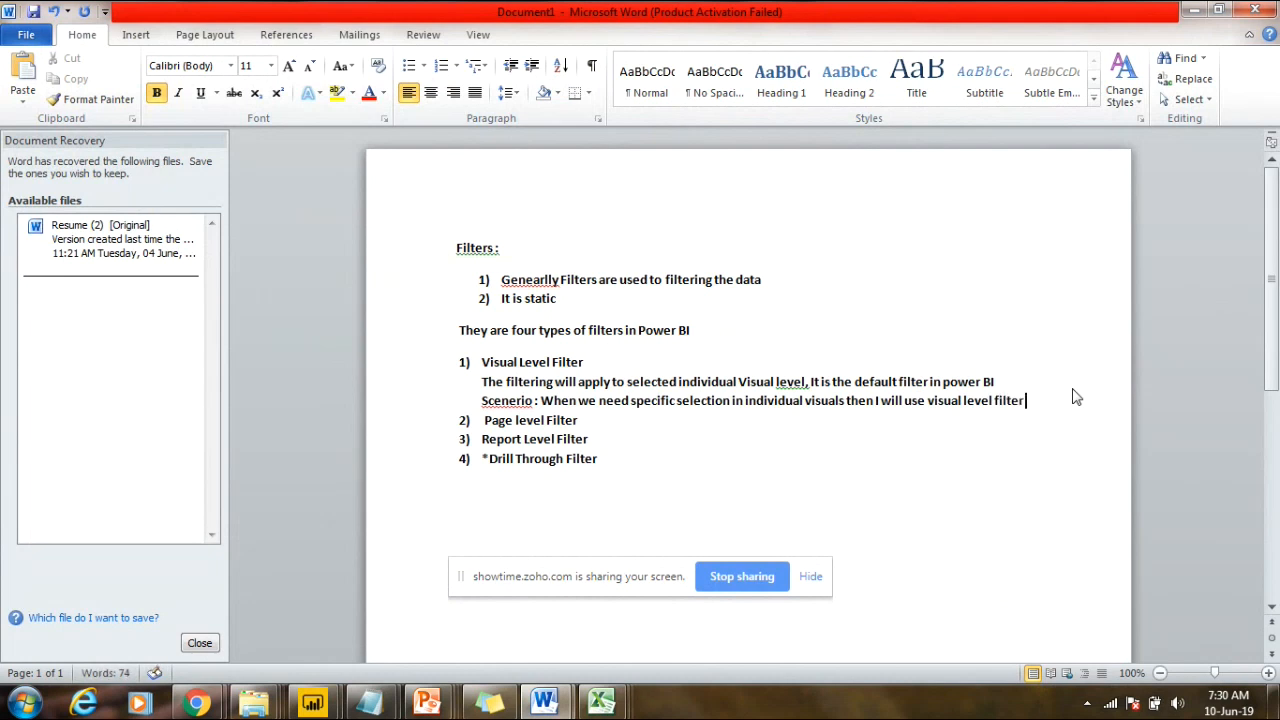
pyautogui.write('...')
# Step: Select the scenario phrase, leave the highlight colour unchanged, and minimize Word
pyautogui.click(541, 400)
pyautogui.moveTo(541, 400); pyautogui.dragTo(845, 401)
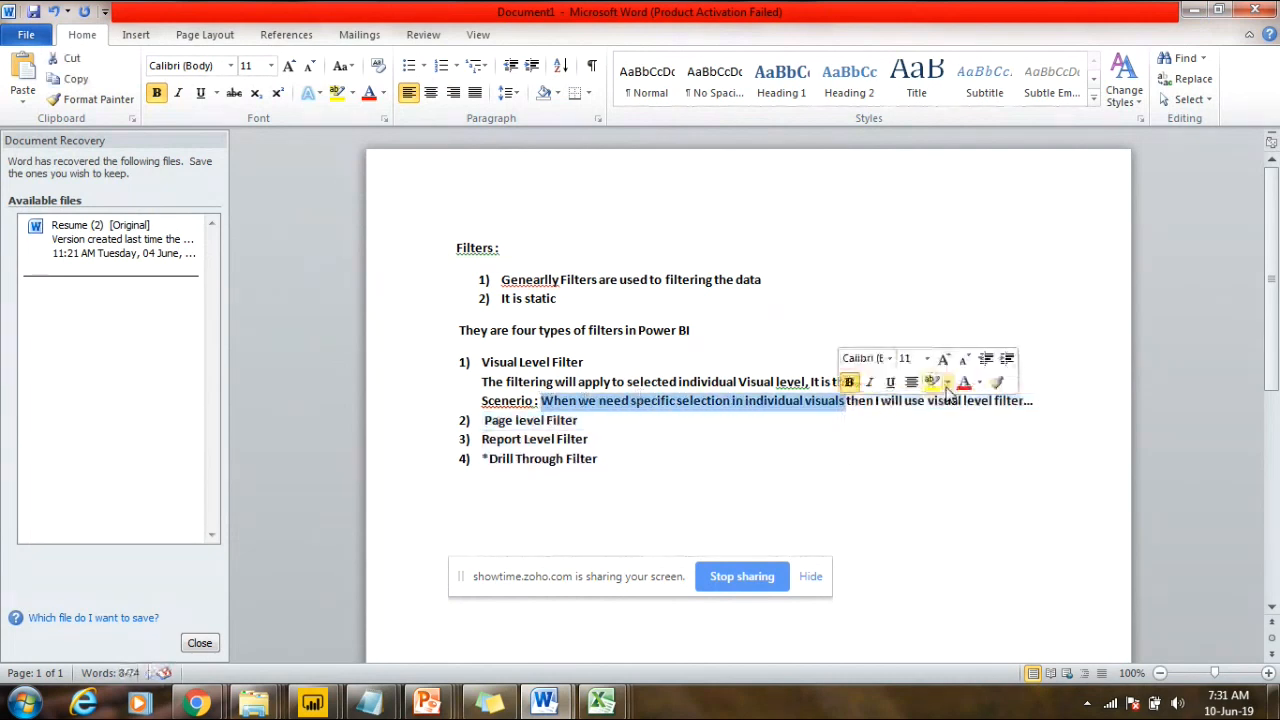
pyautogui.click(947, 383)
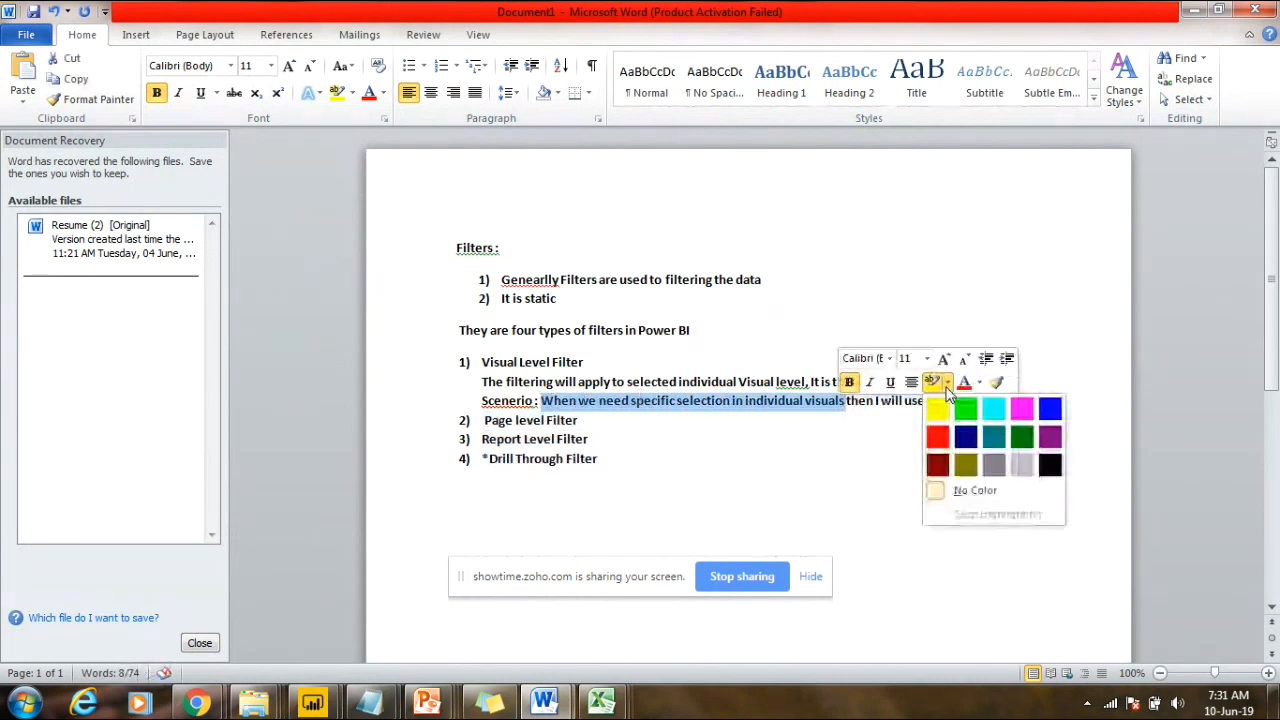
pyautogui.click(847, 494)
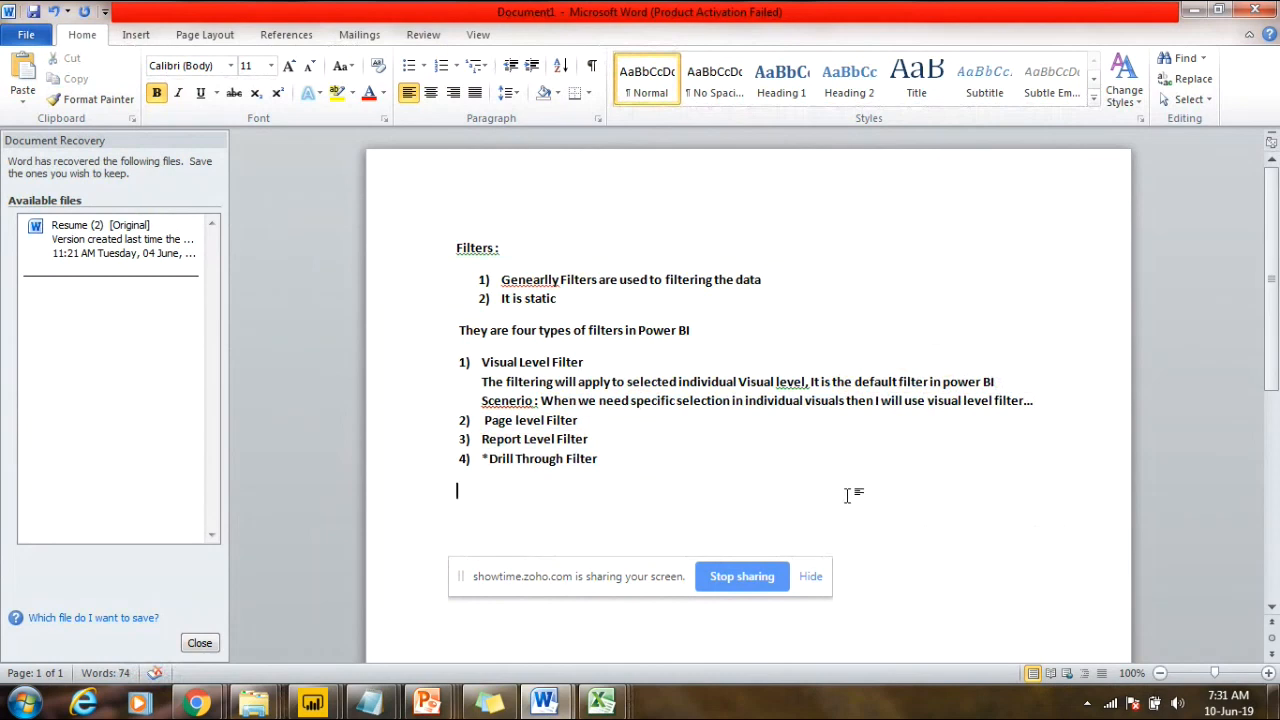
pyautogui.click(1192, 14)
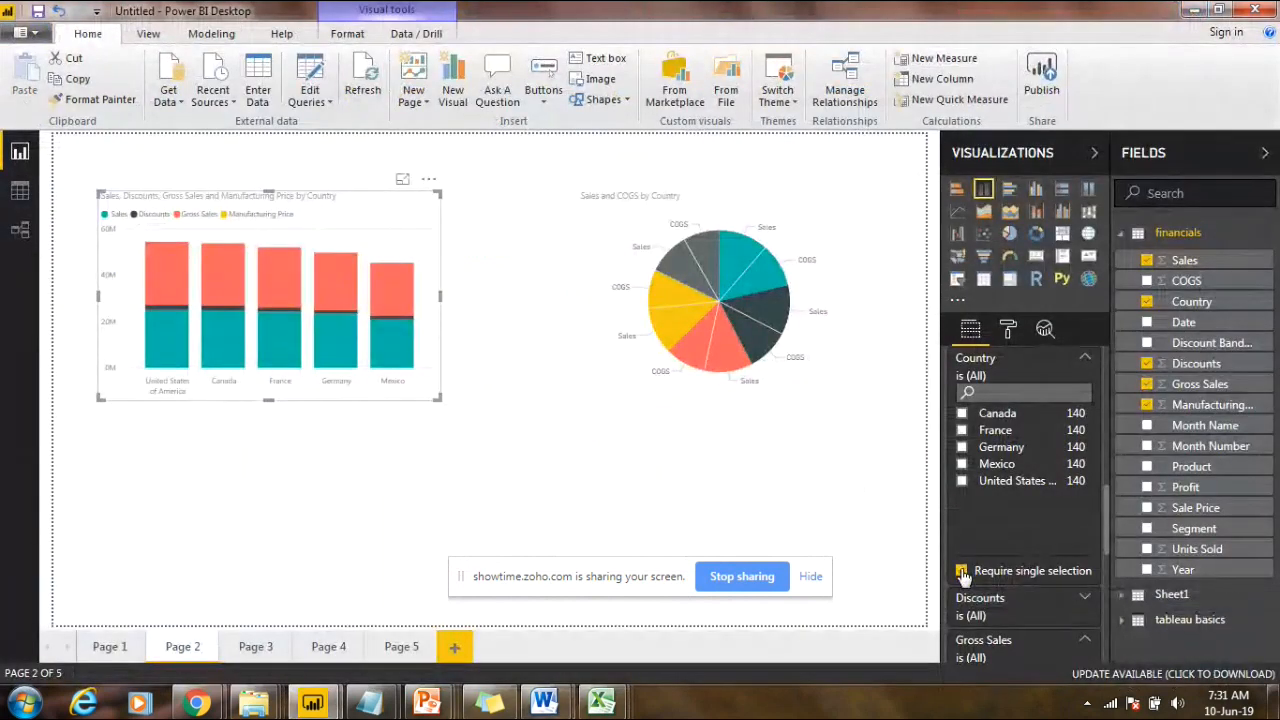
# Step: Turn off Require single selection and tick Canada, France and Germany in the Country filter
pyautogui.click(962, 571)
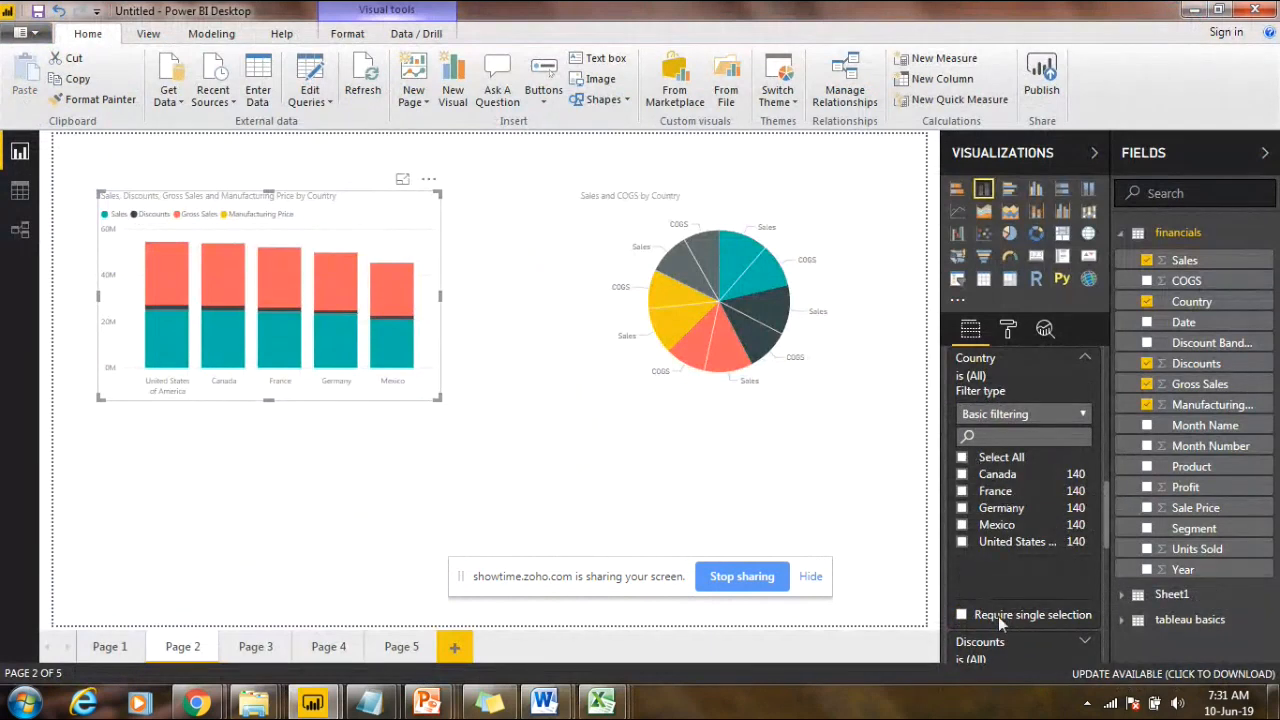
pyautogui.click(962, 475)
pyautogui.click(962, 491)
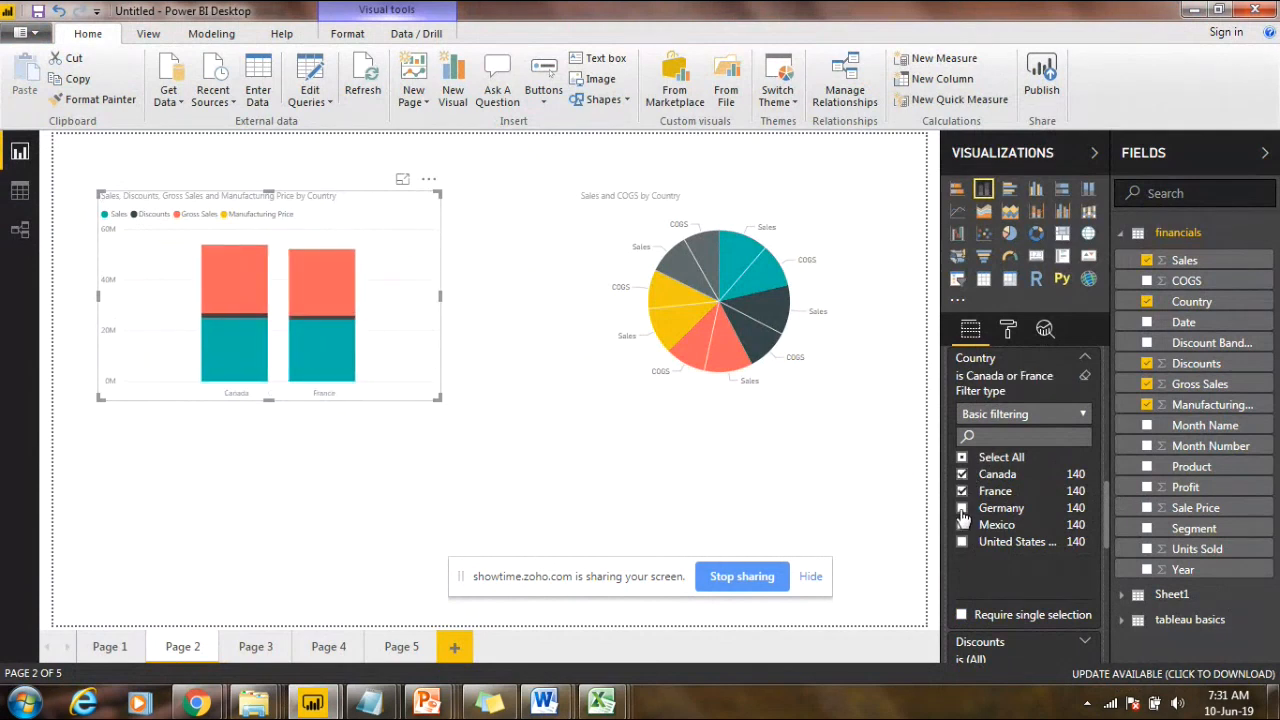
pyautogui.click(962, 509)
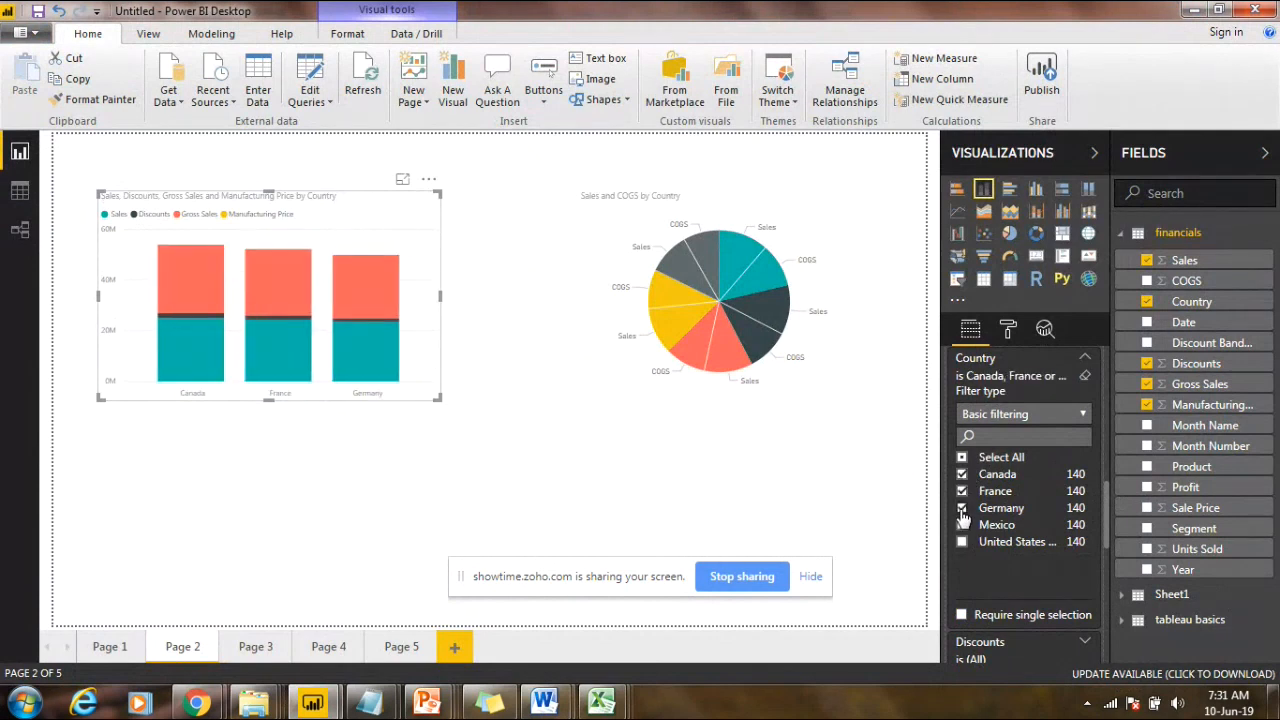
# Step: Review the Filter type choices, leaving the Country filter on Basic filtering
pyautogui.click(1027, 414)
pyautogui.click(1027, 414)
pyautogui.click(1027, 414)
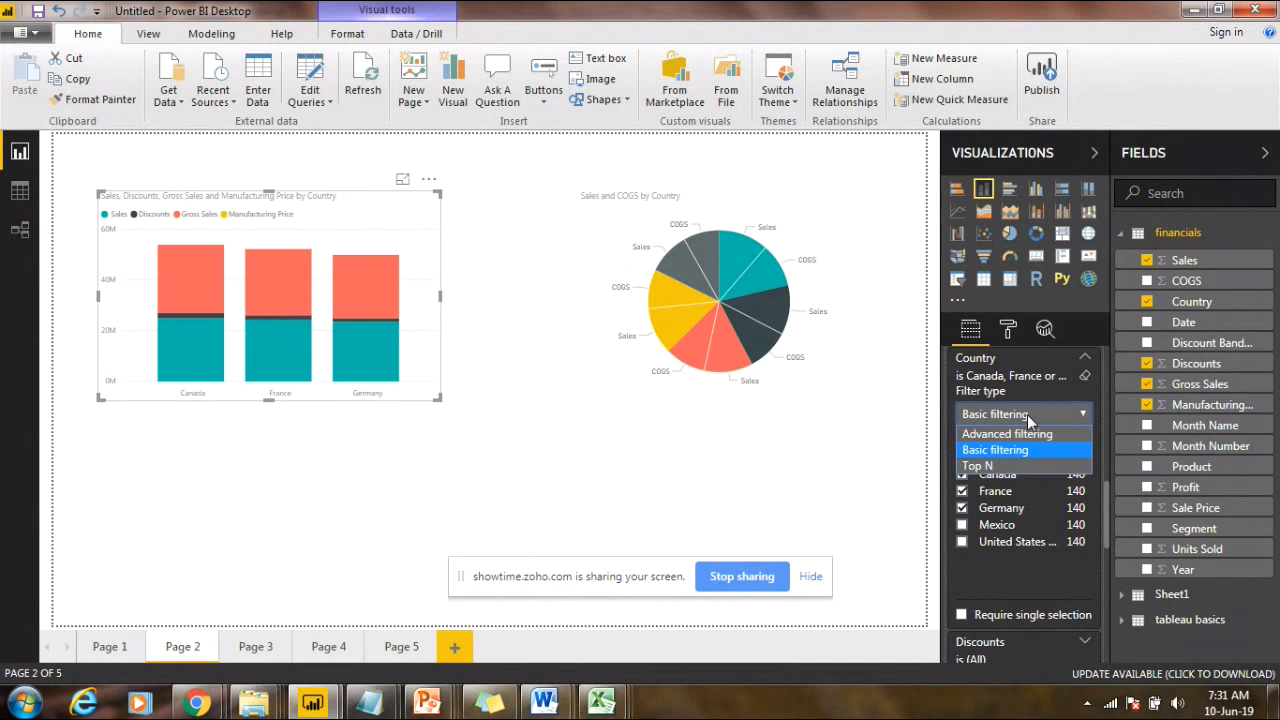
pyautogui.click(1027, 414)
pyautogui.click(1027, 414)
pyautogui.click(1027, 414)
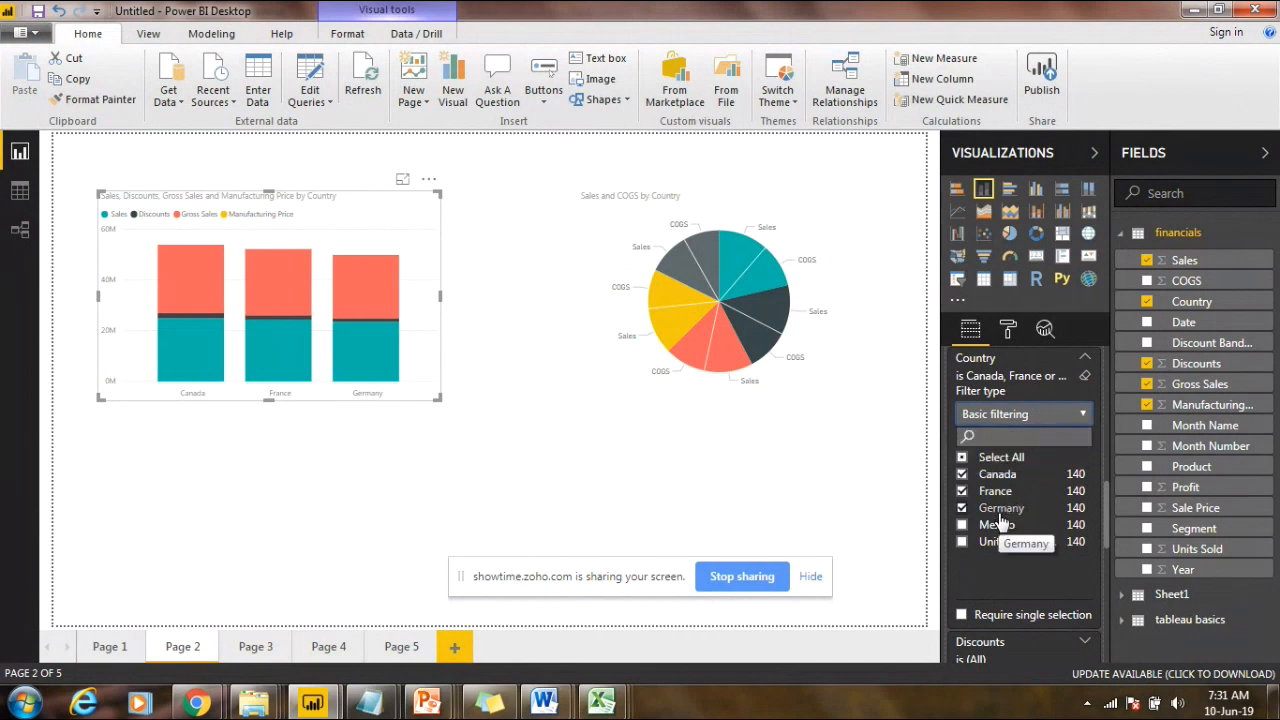
# Step: In Word, add 'Options :' below the Scenerio line with 'a) Basic filtering – Single or Multiple Selection'
pyautogui.moveTo(544, 703)
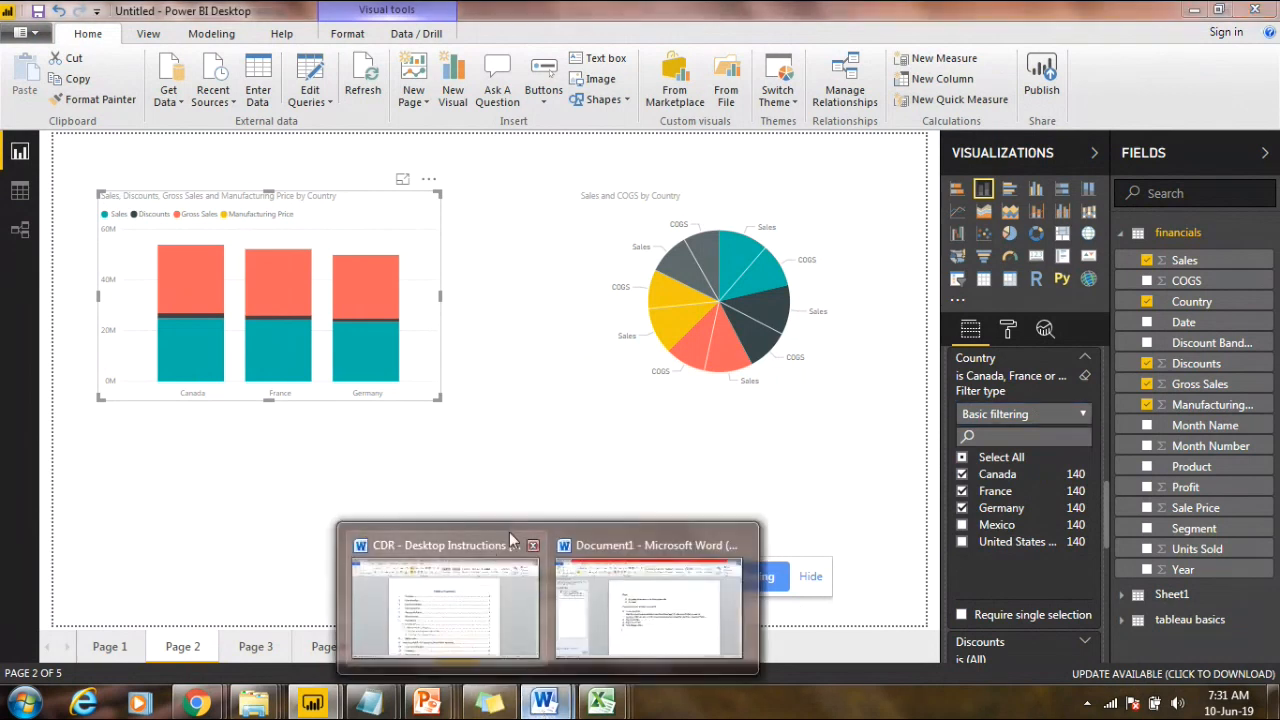
pyautogui.click(636, 625)
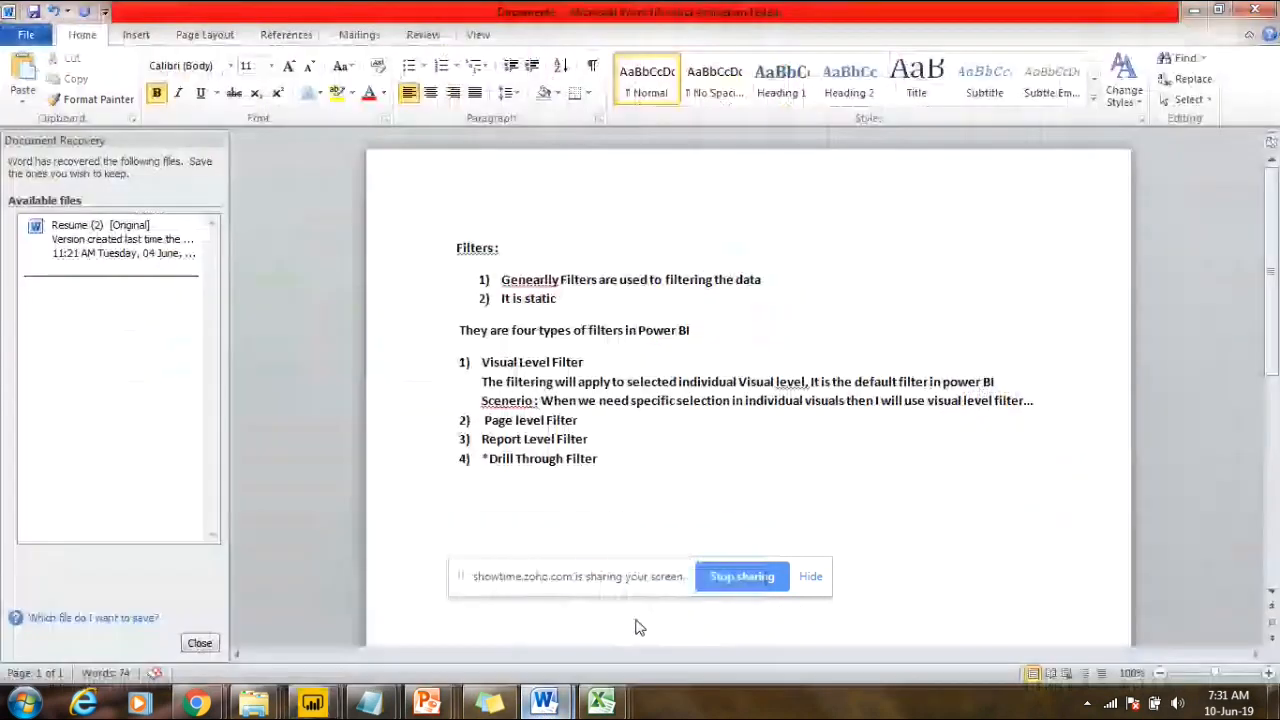
pyautogui.click(1040, 404)
pyautogui.press('Return')
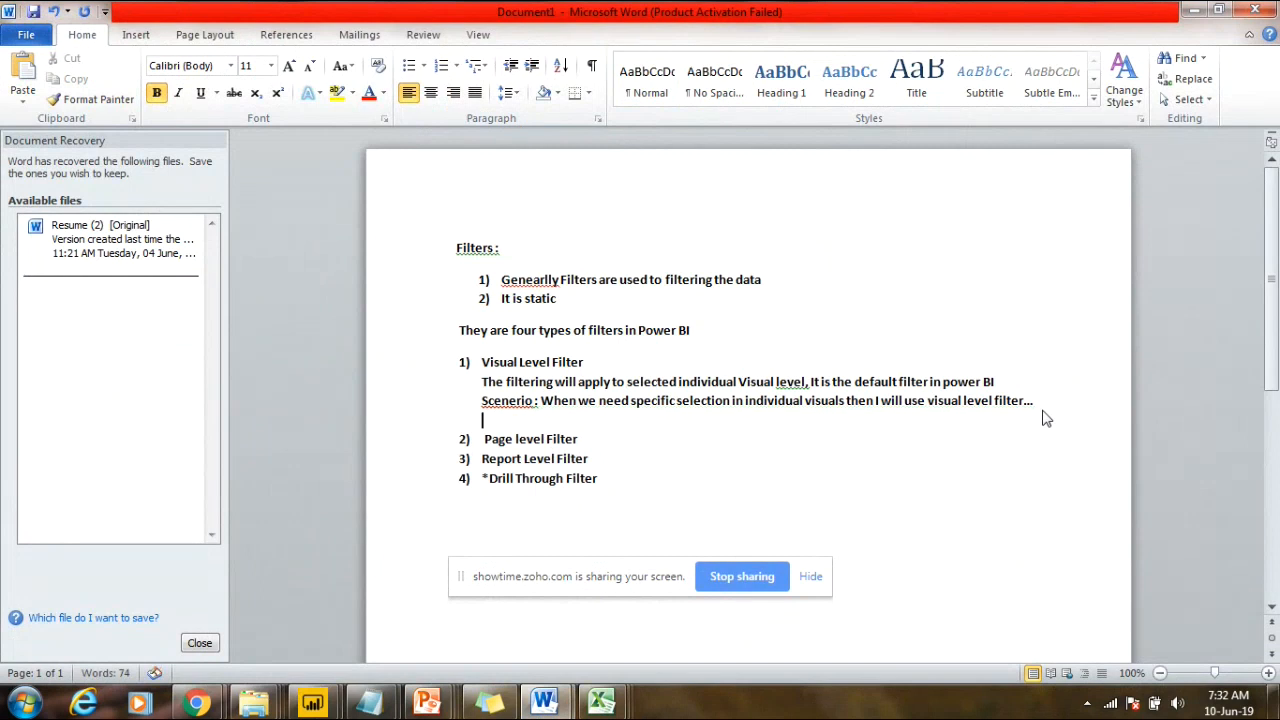
pyautogui.write('Options :')
pyautogui.press('Return')
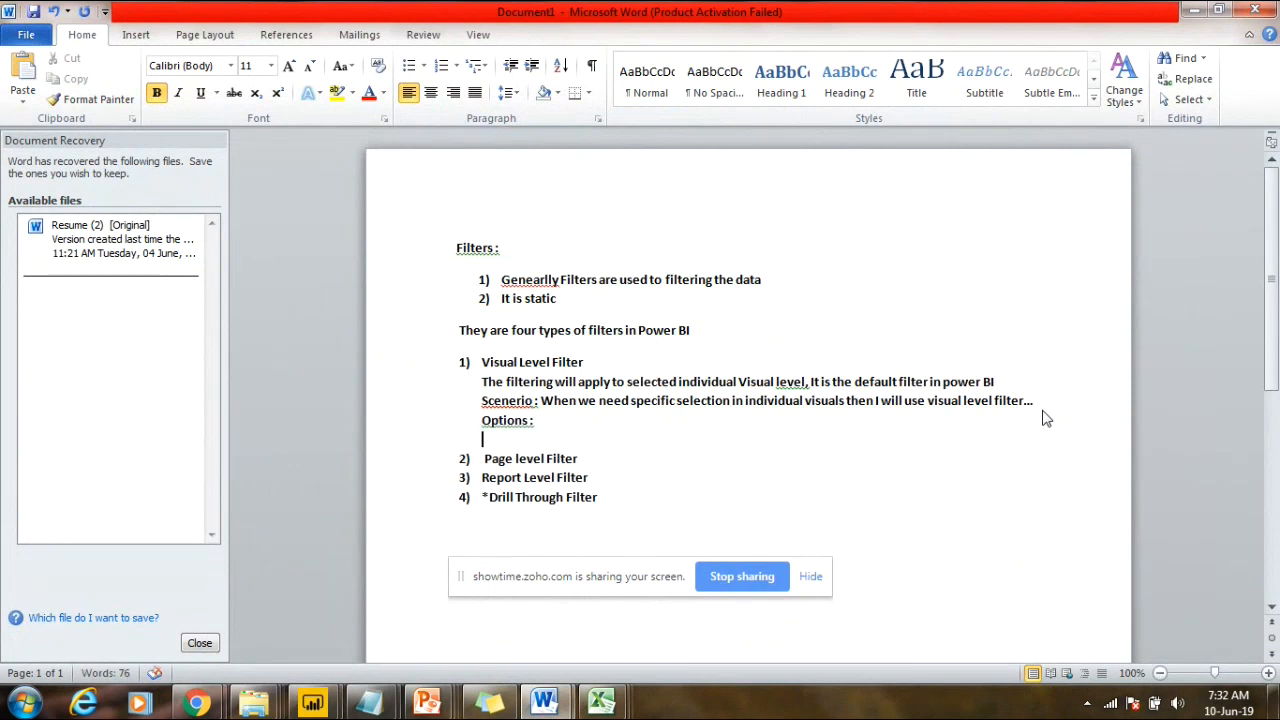
pyautogui.write('a) Basic filtering -- Sin')
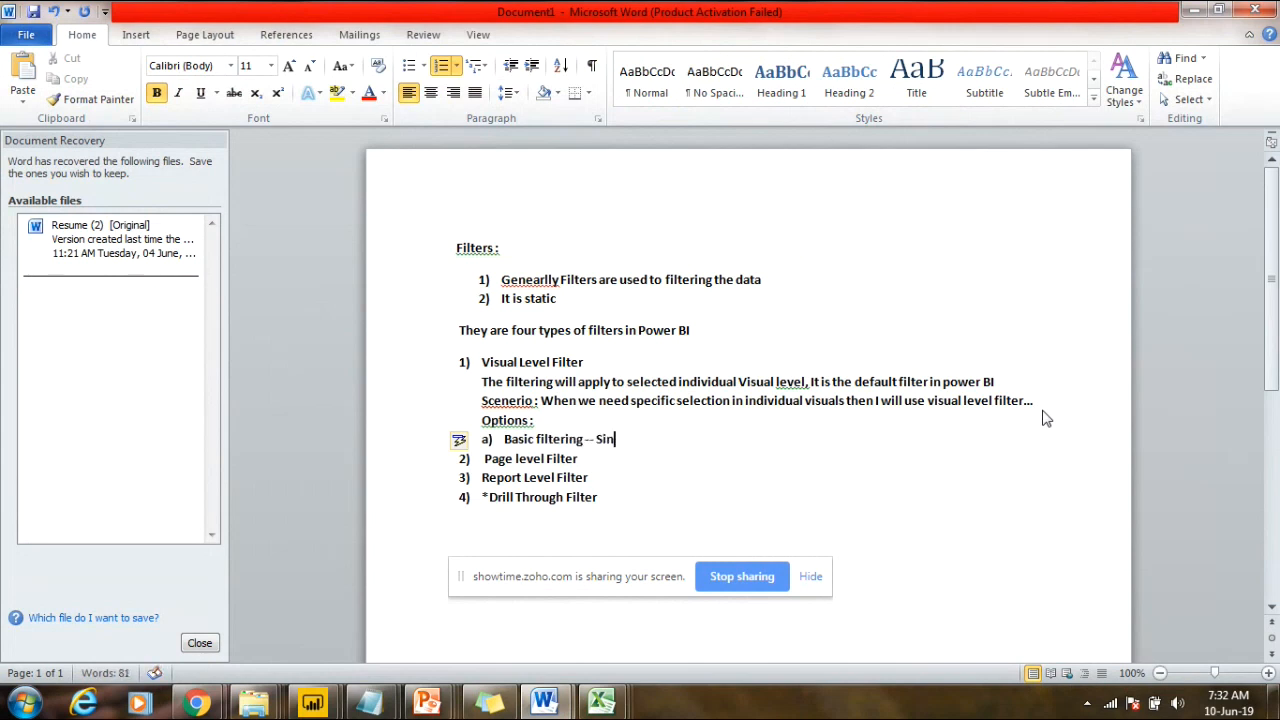
pyautogui.write('gle or Multiple')
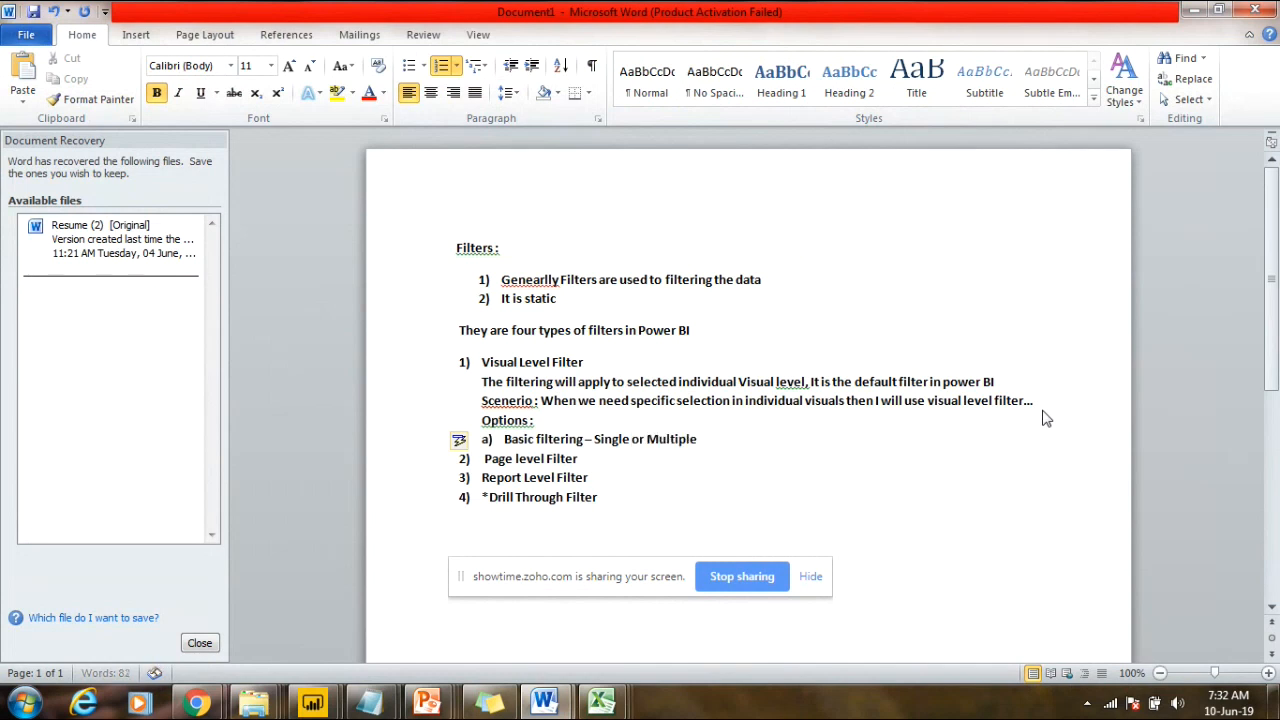
pyautogui.write(' Selection')
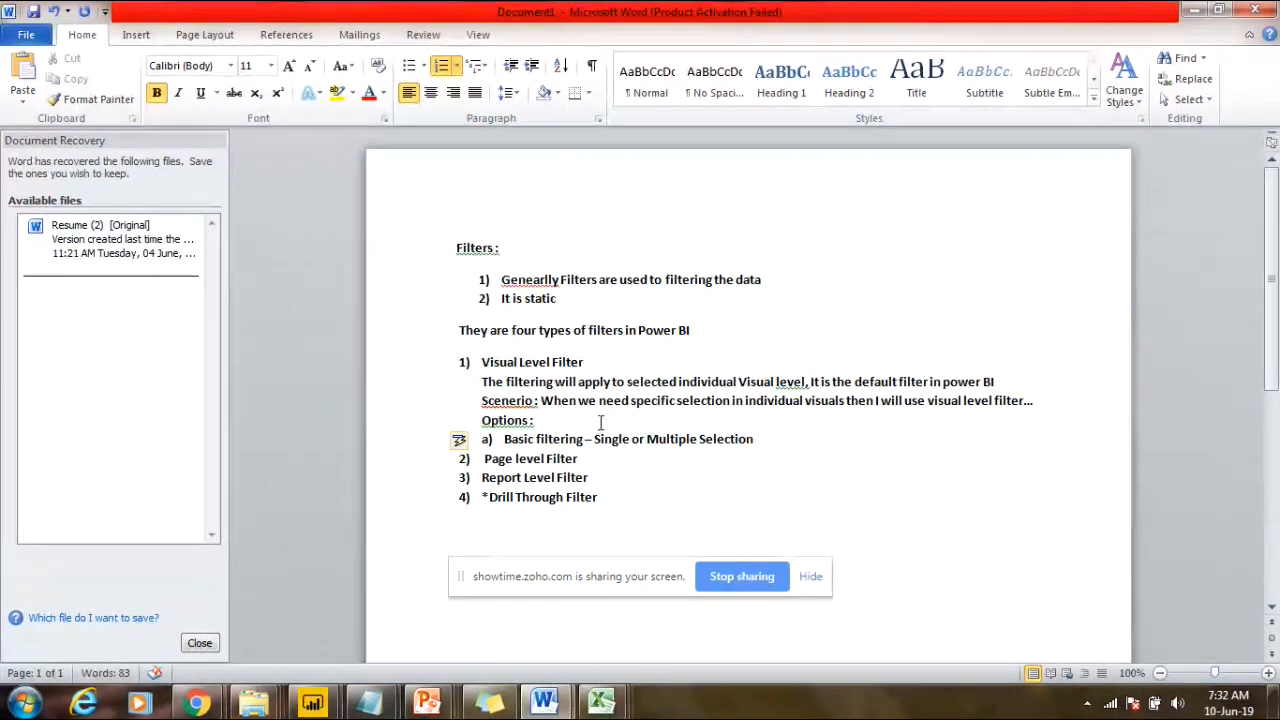
# Step: Select the whole 'Options :' line, then deselect at the end of the Selection line
pyautogui.click(541, 421)
pyautogui.tripleClick(541, 421)
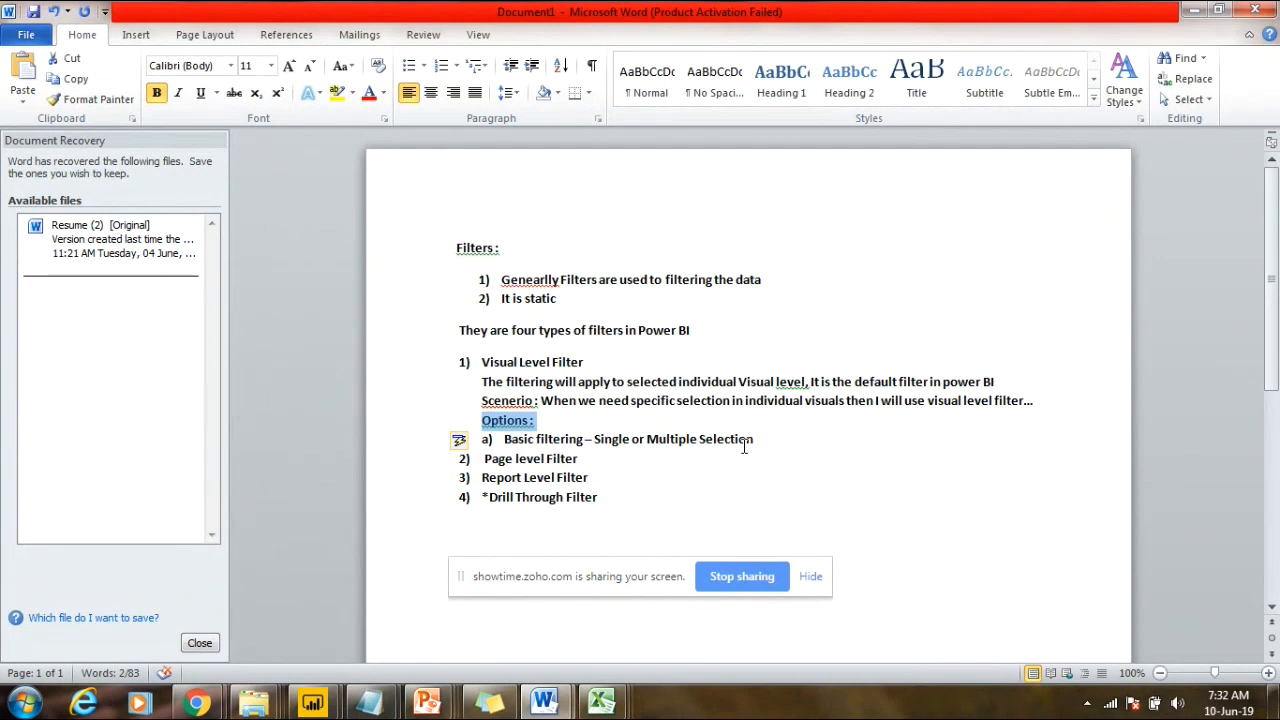
pyautogui.click(789, 443)
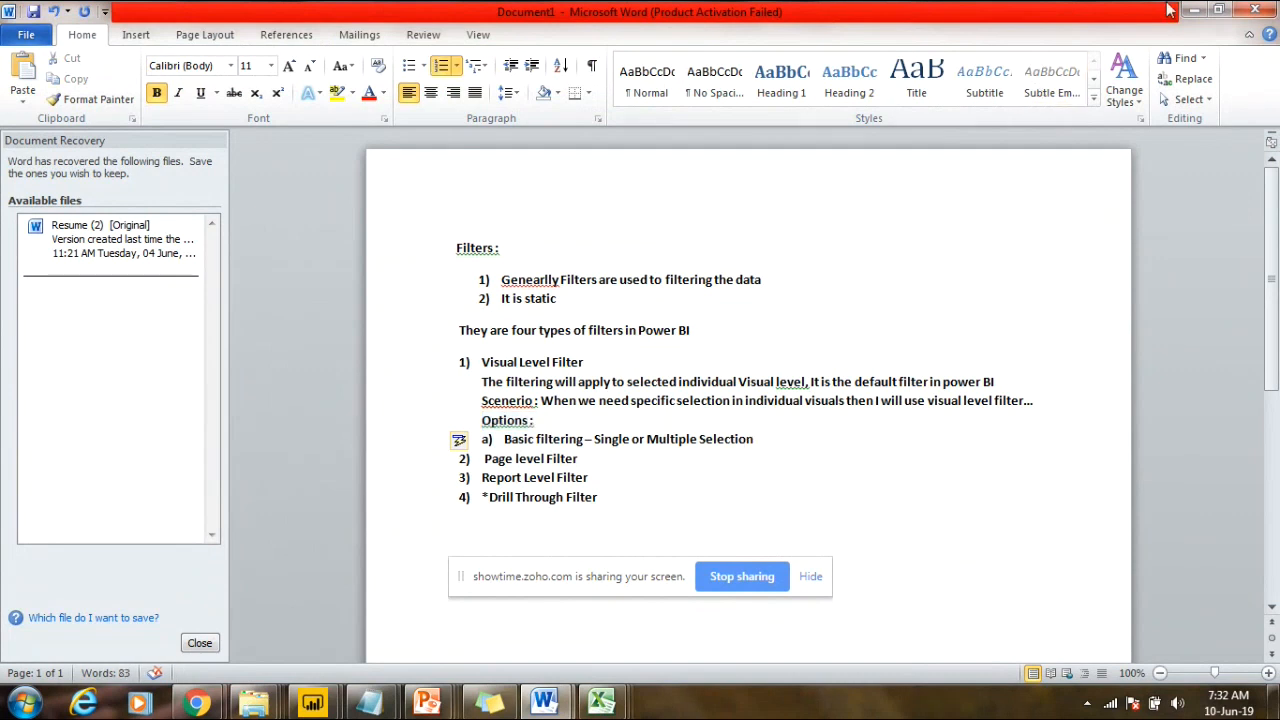
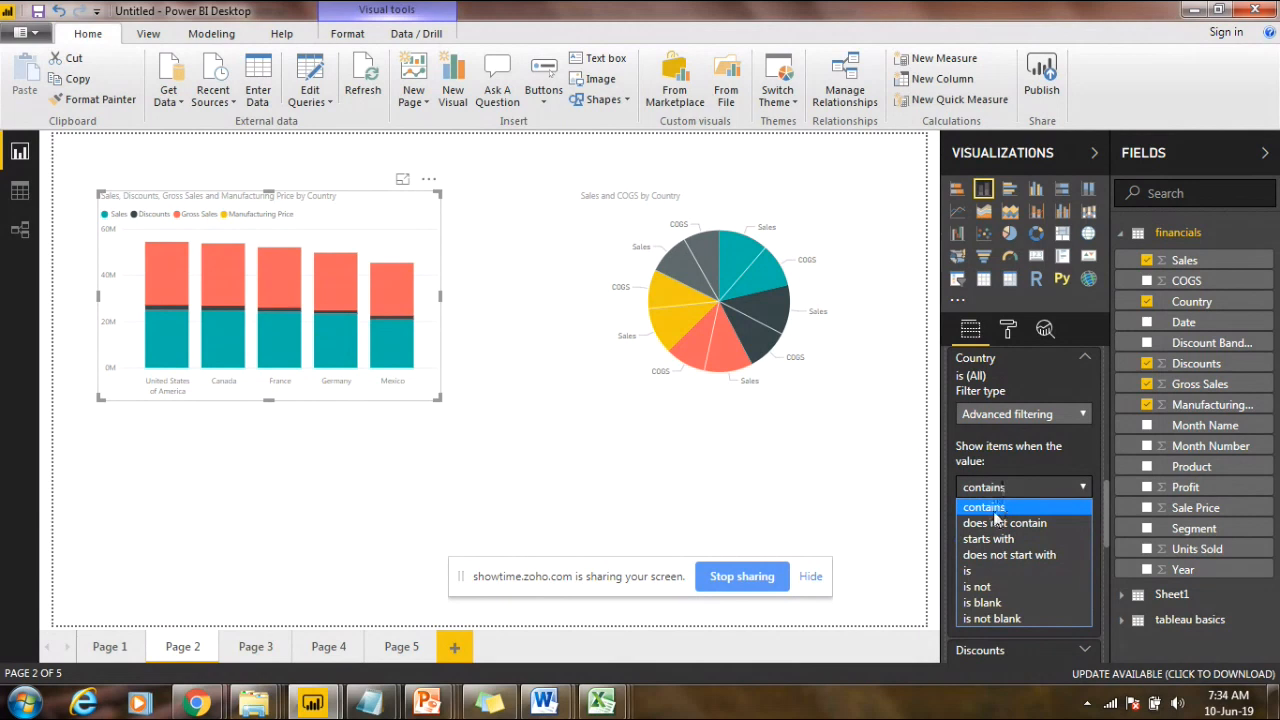
# Step: Set the Country advanced filter to contains Canada And contains France, then apply it
pyautogui.click(995, 506)
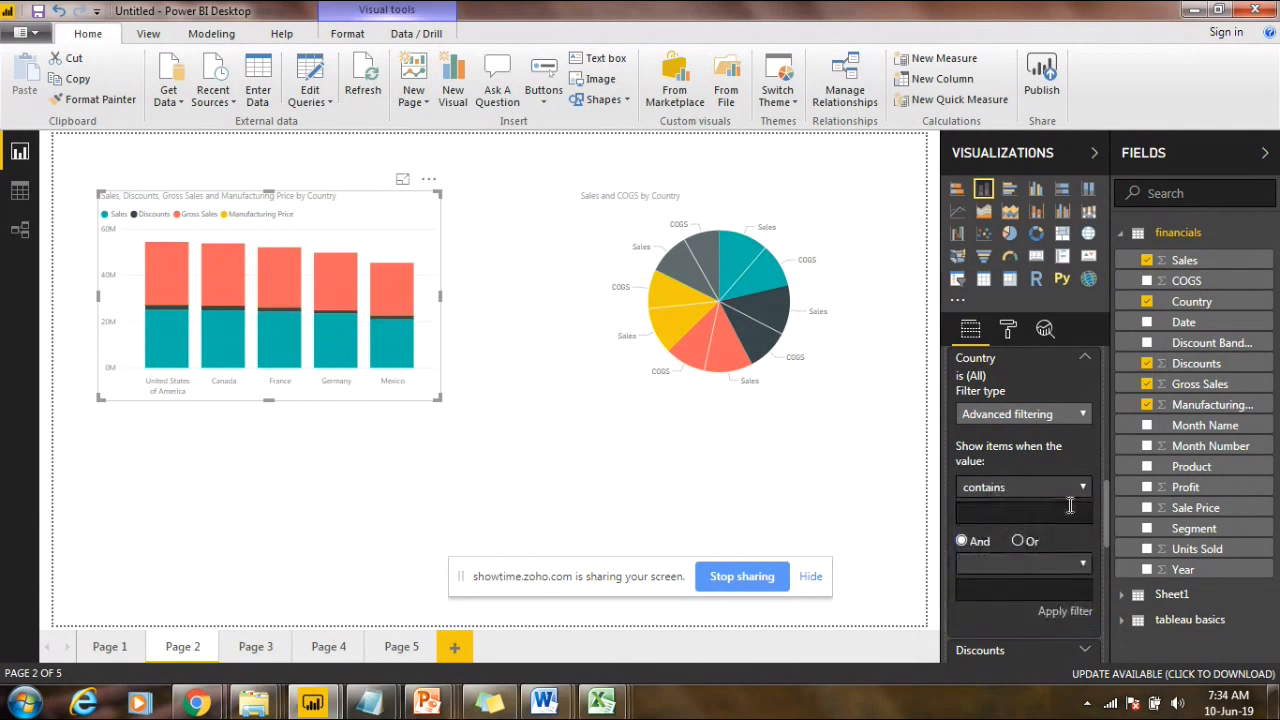
pyautogui.moveTo(1107, 517); pyautogui.dragTo(1106, 531)
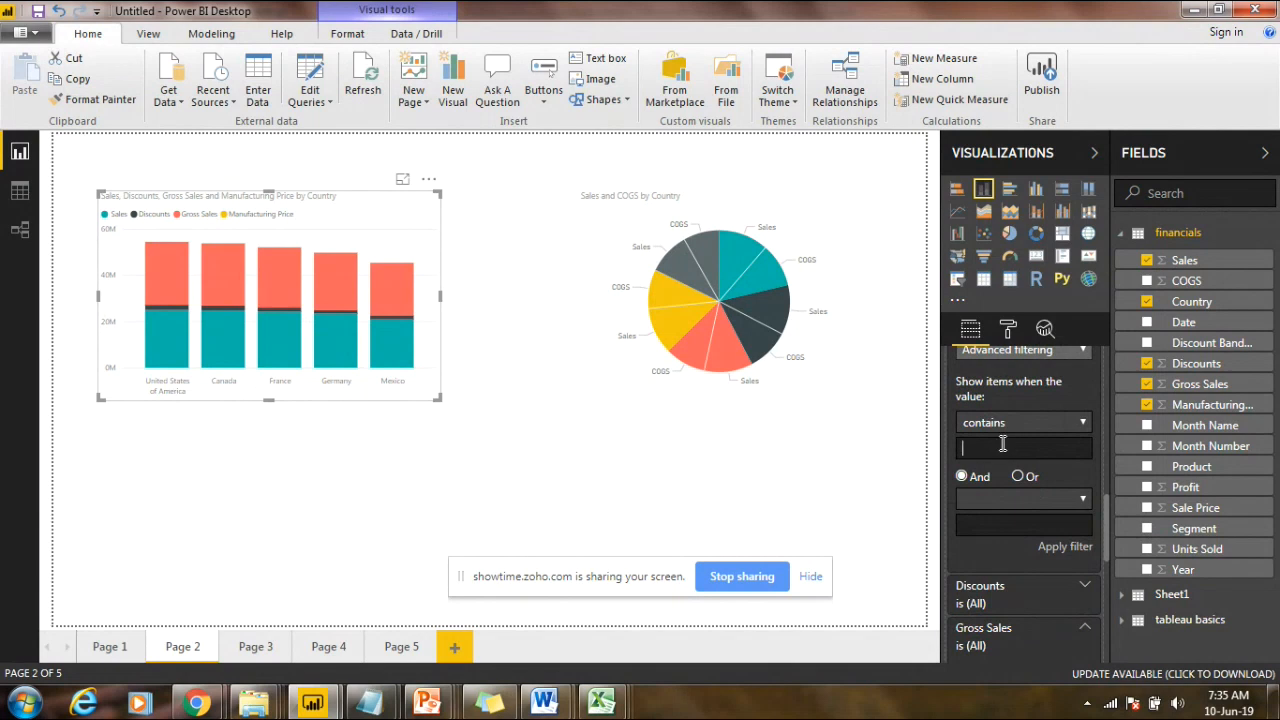
pyautogui.write('Canada')
pyautogui.click(993, 498)
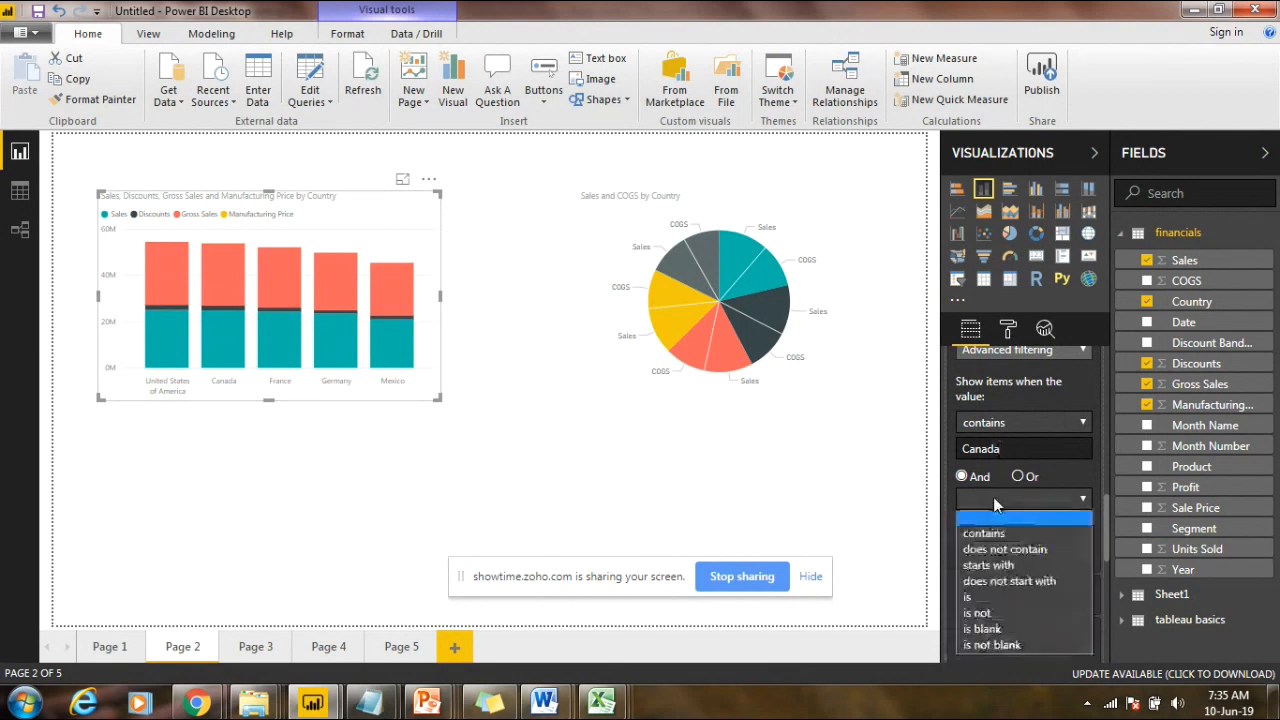
pyautogui.click(995, 532)
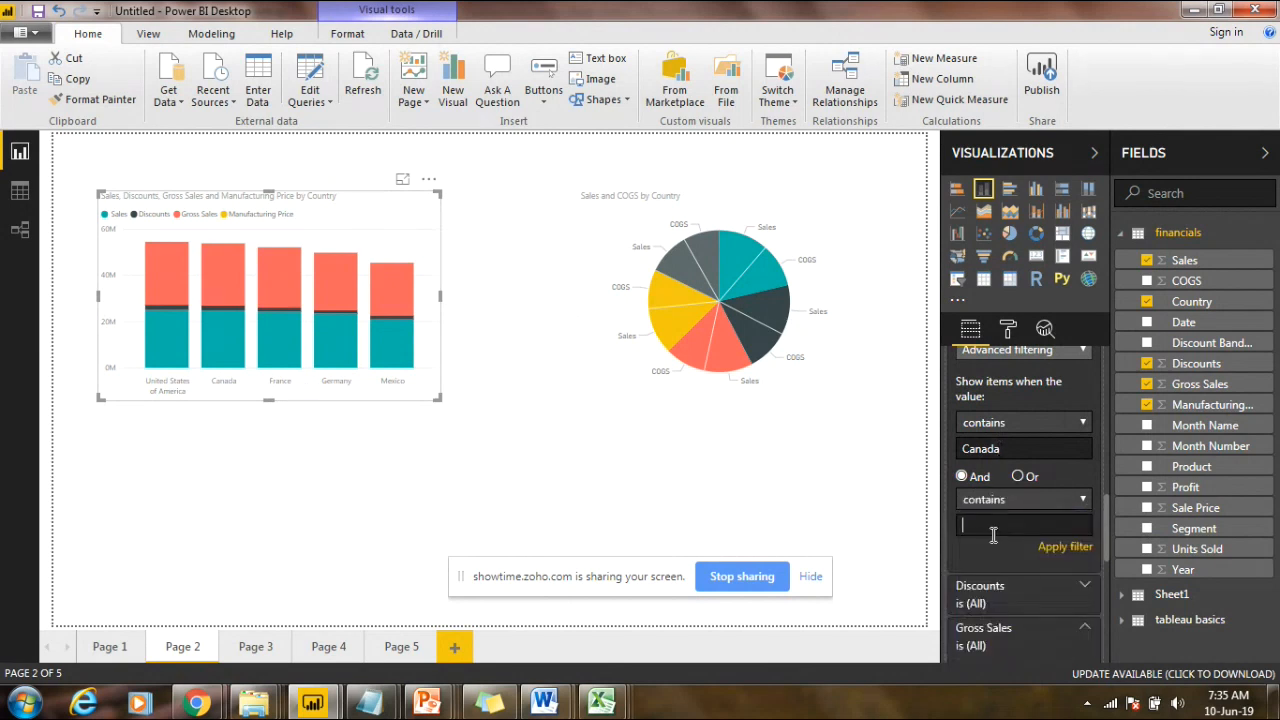
pyautogui.write('France')
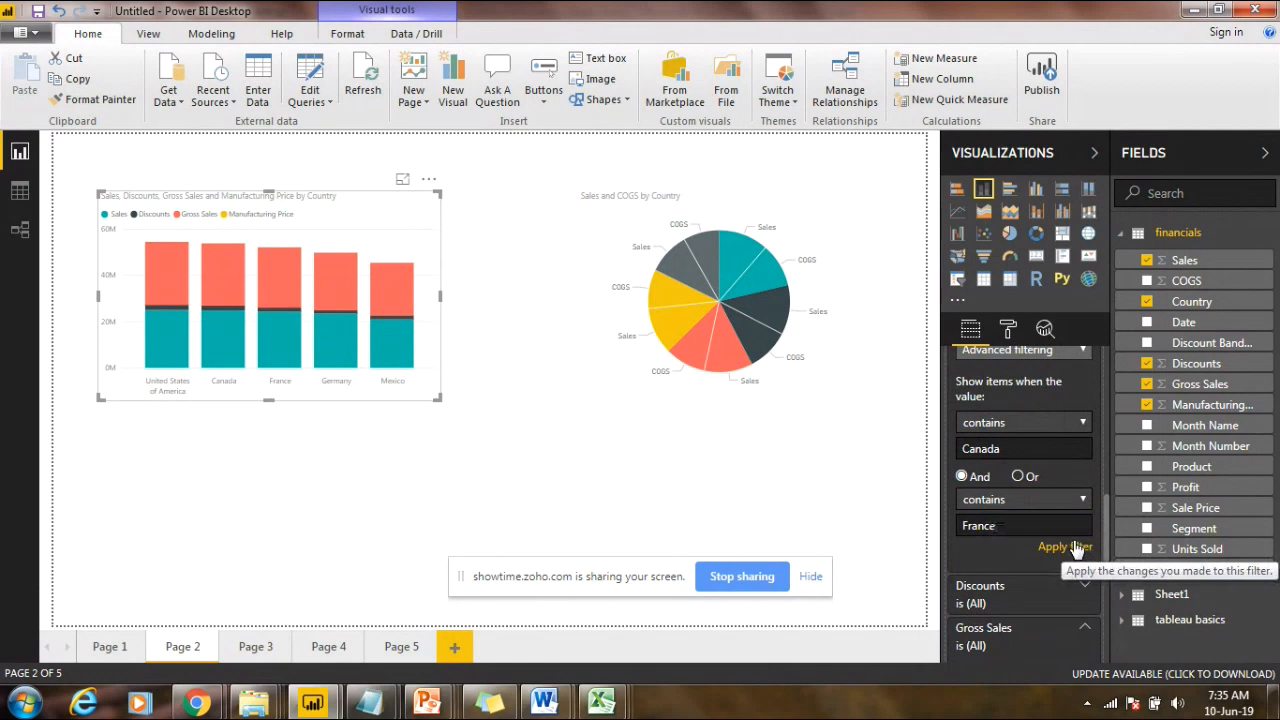
pyautogui.click(1075, 548)
# Step: Combine the conditions with Or and change the second to does not contain France, then apply
pyautogui.click(1017, 476)
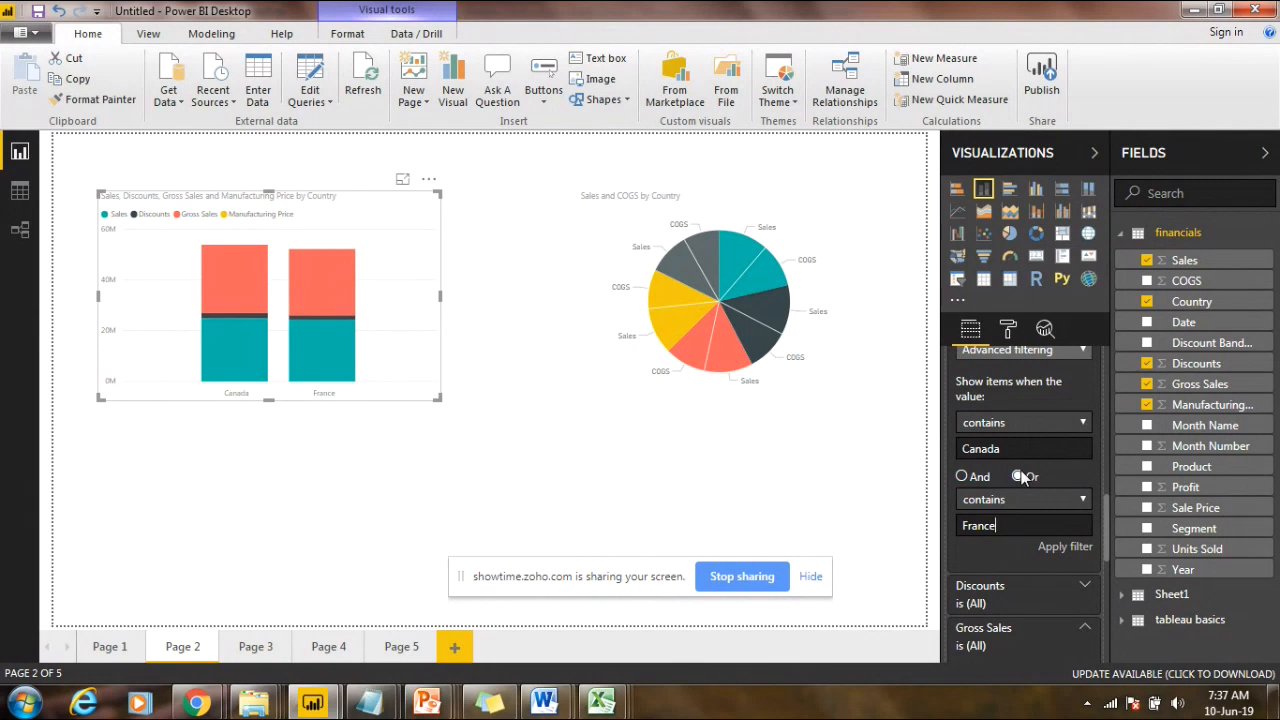
pyautogui.click(1015, 494)
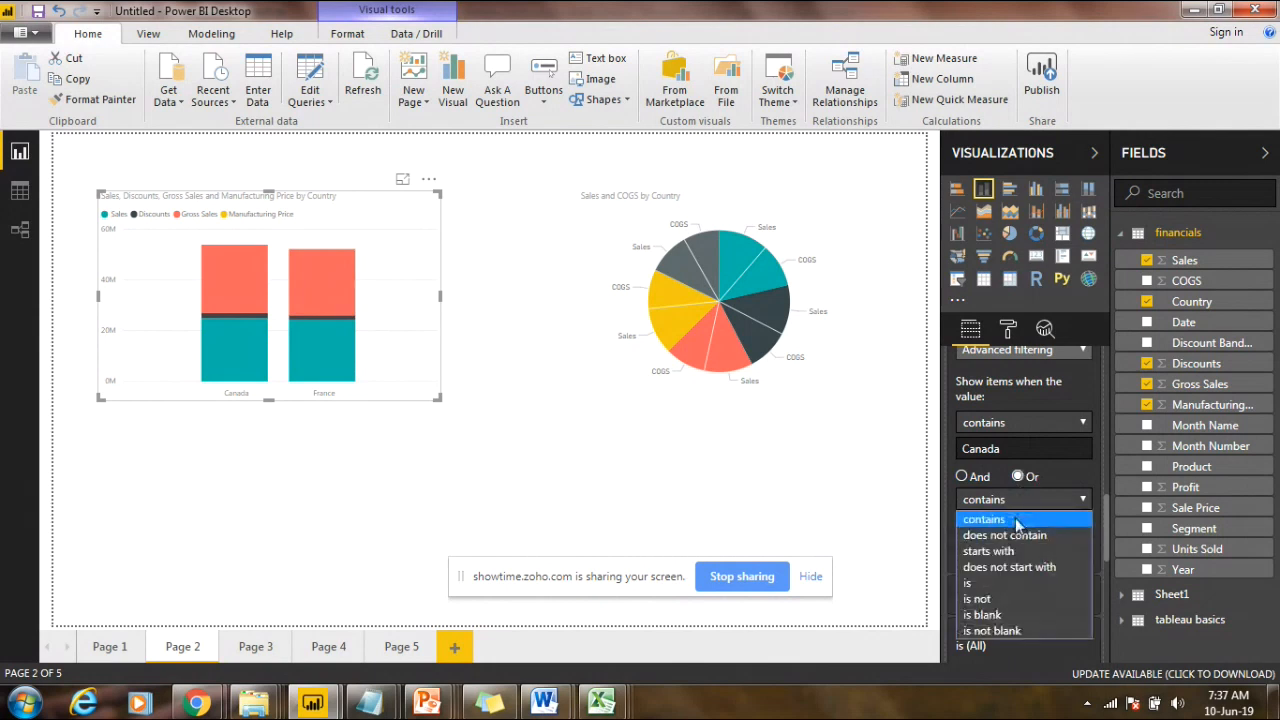
pyautogui.click(1015, 536)
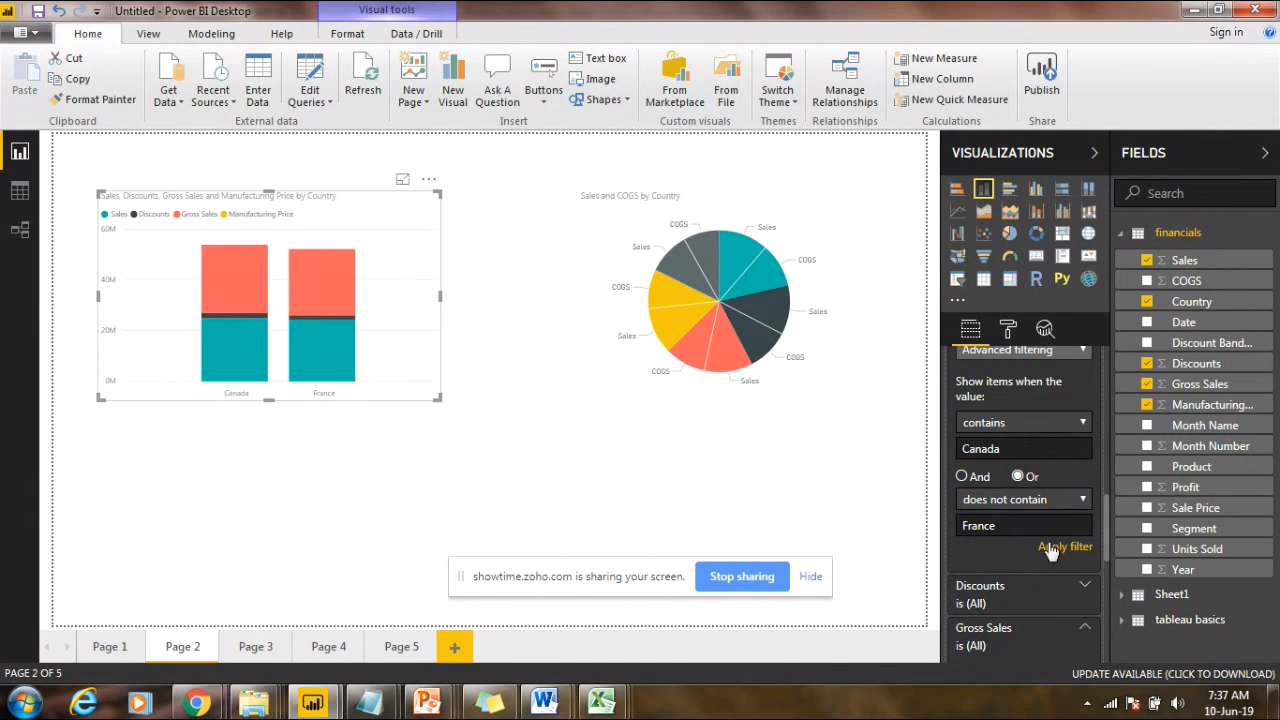
pyautogui.click(1050, 548)
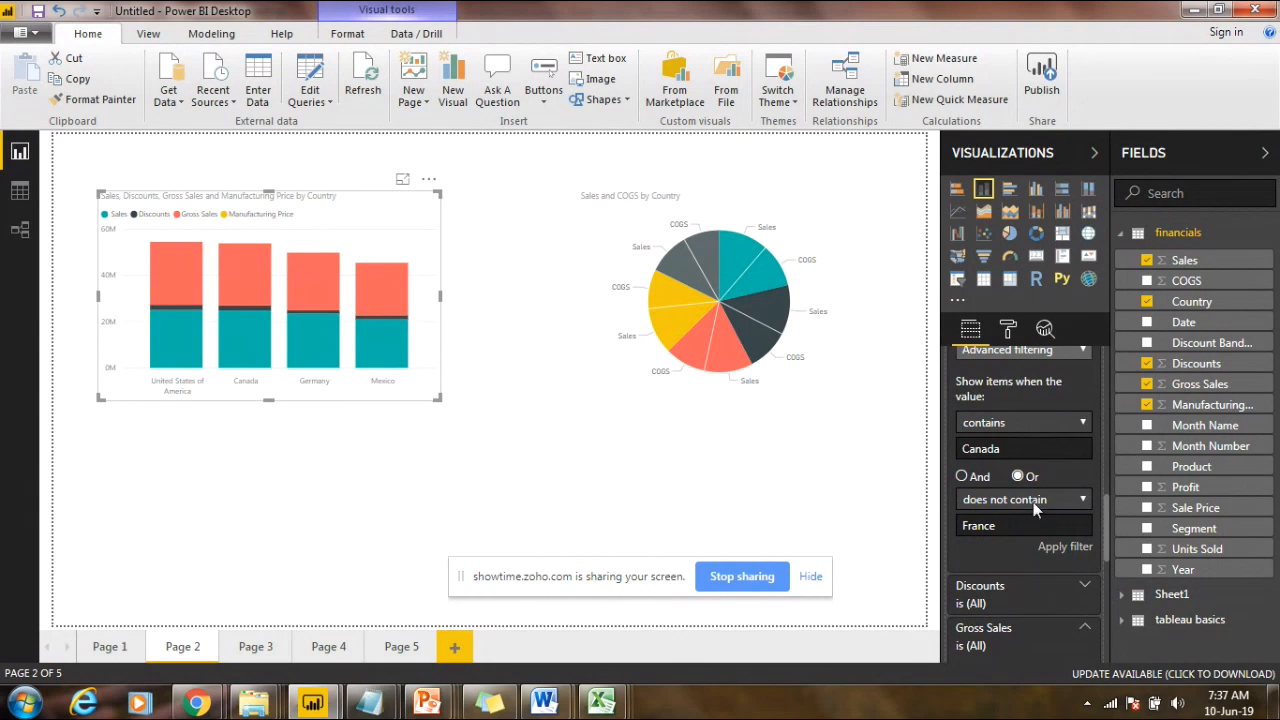
# Step: Change the second condition to starts with Fra and apply the filter
pyautogui.click(1033, 502)
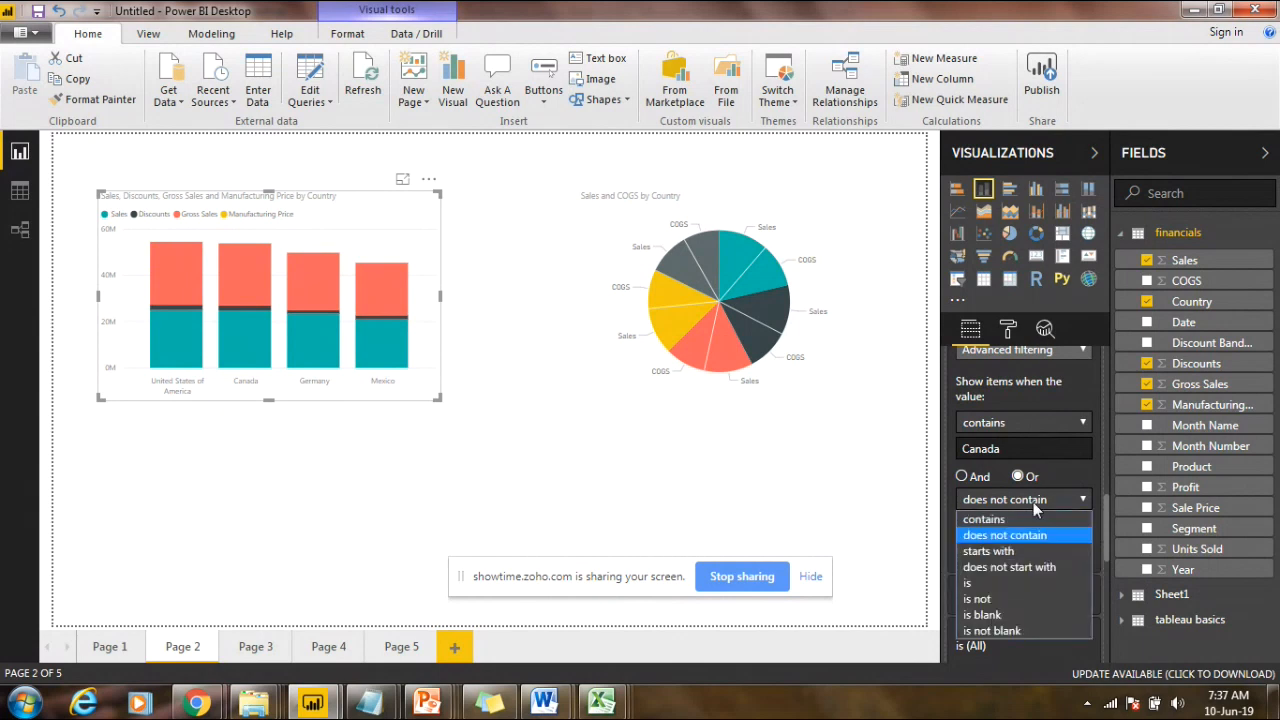
pyautogui.click(1022, 553)
pyautogui.moveTo(1003, 530); pyautogui.dragTo(979, 530)
pyautogui.press('BackSpace')
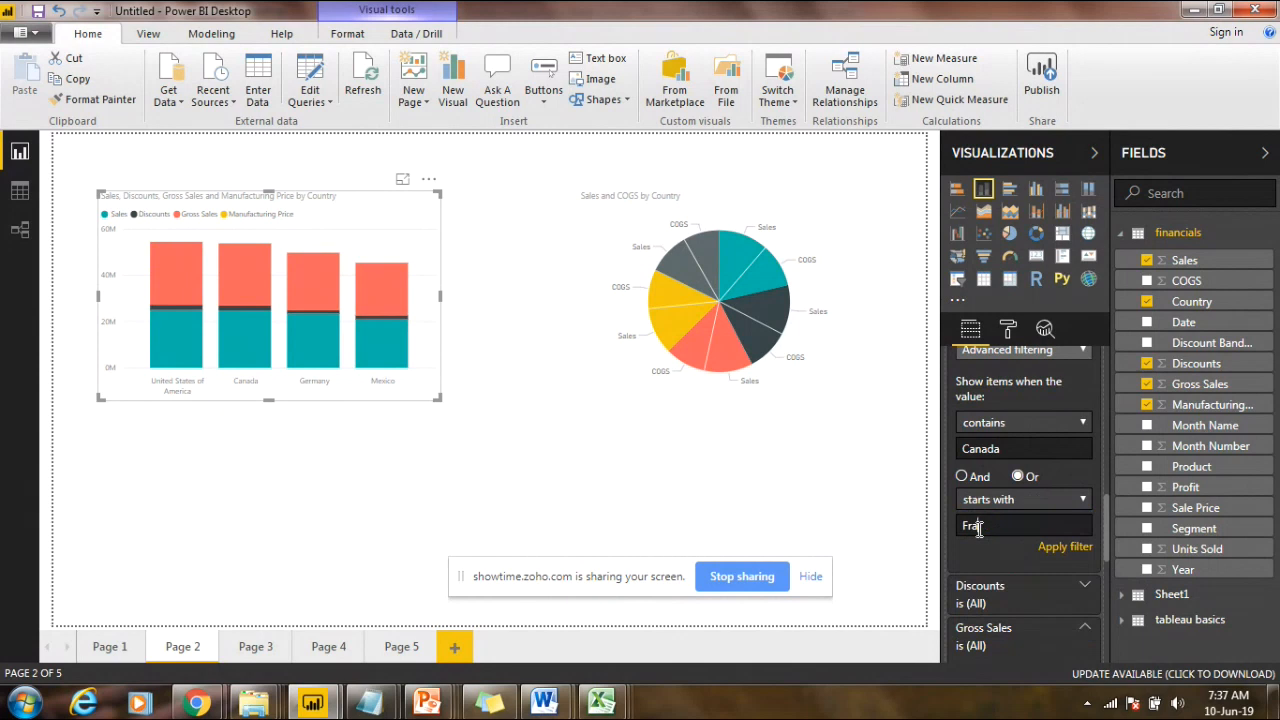
pyautogui.click(1064, 547)
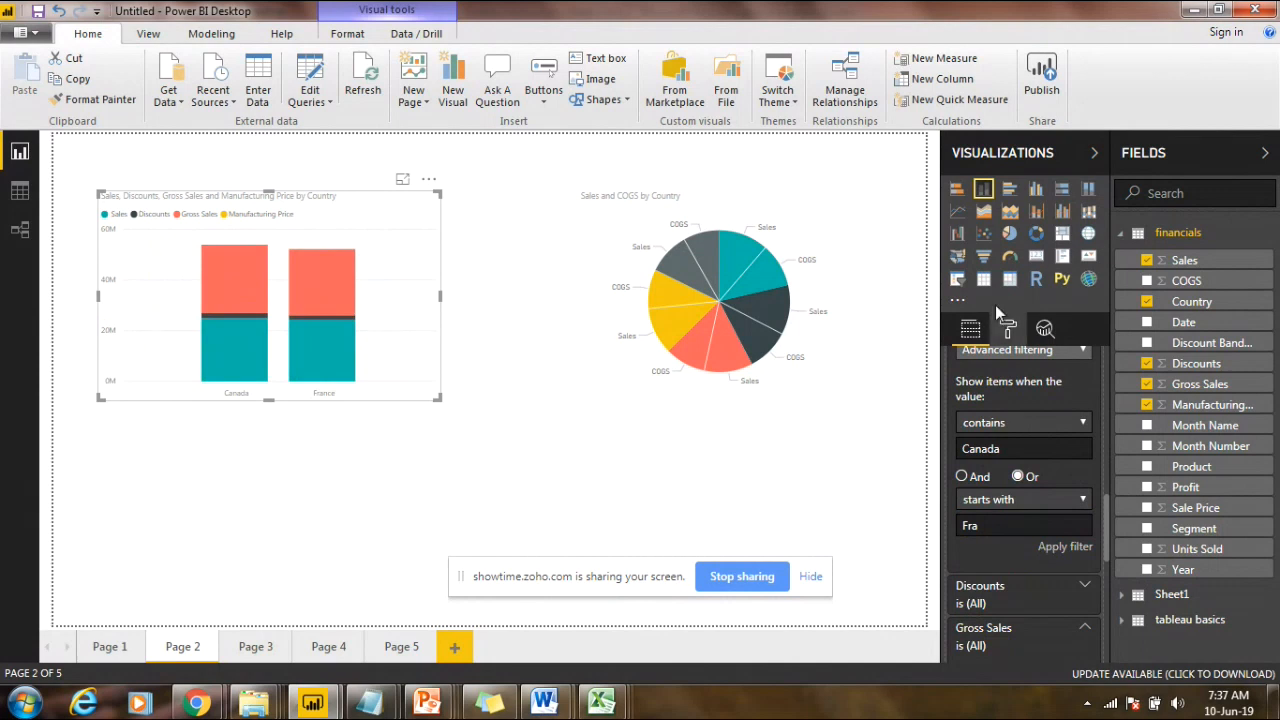
# Step: Switch the second condition to does not start with Fra and reapply the filter
pyautogui.click(993, 497)
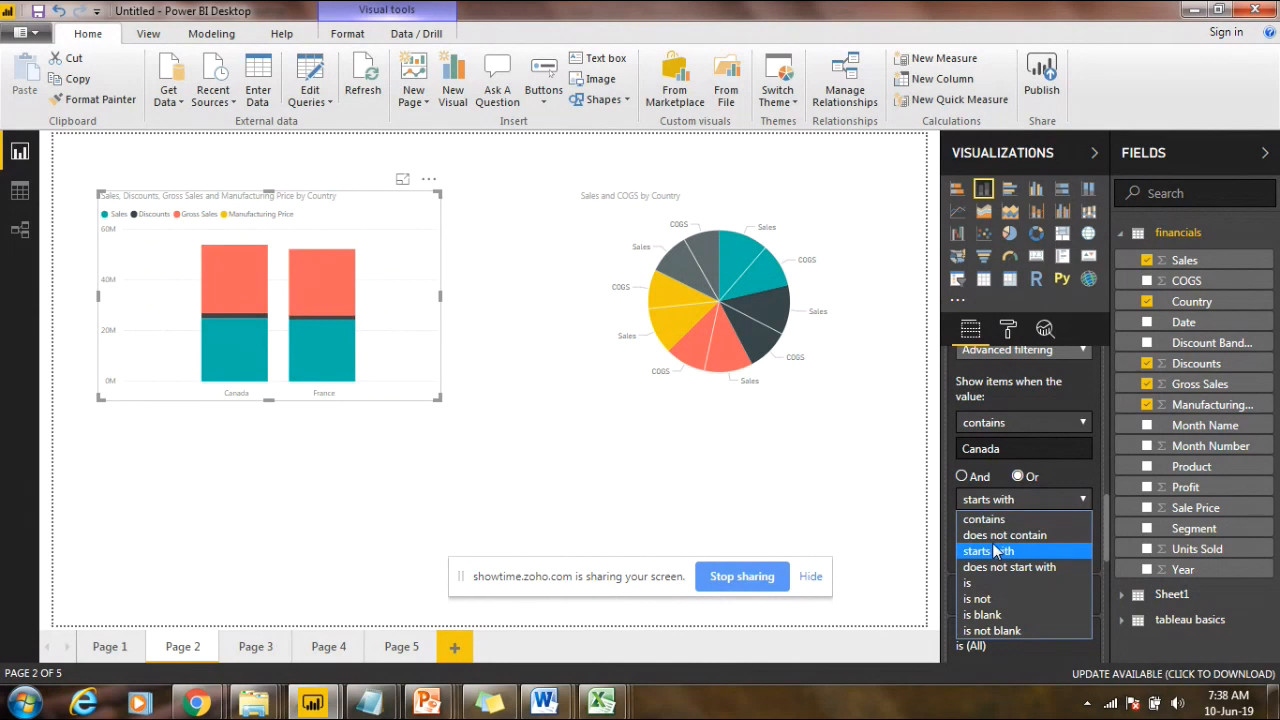
pyautogui.click(993, 551)
pyautogui.click(997, 532)
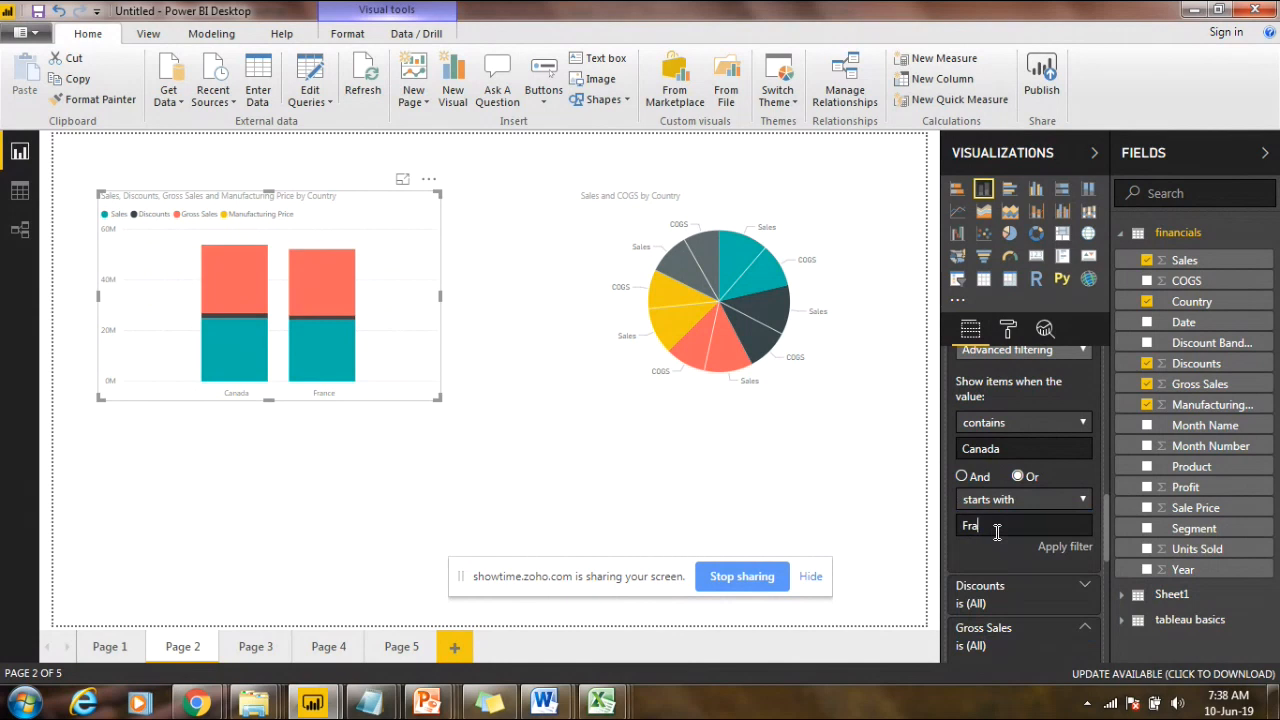
pyautogui.click(1020, 478)
pyautogui.click(1022, 501)
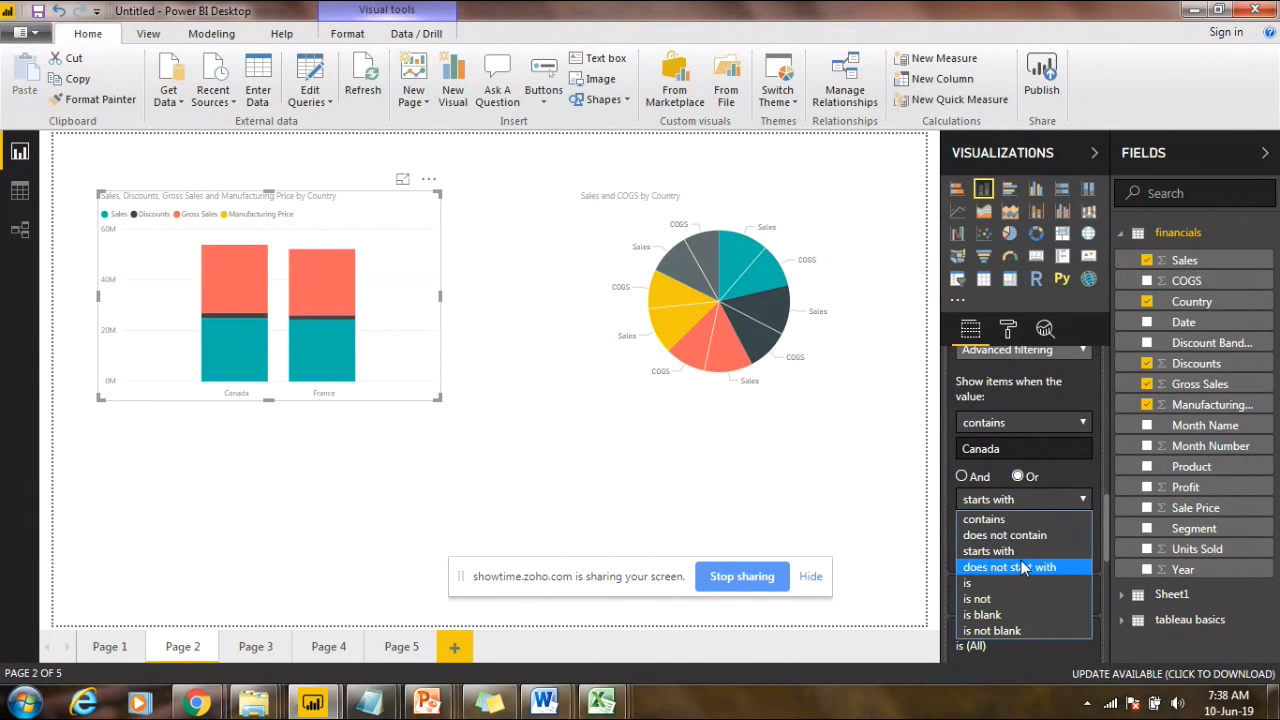
pyautogui.click(1022, 567)
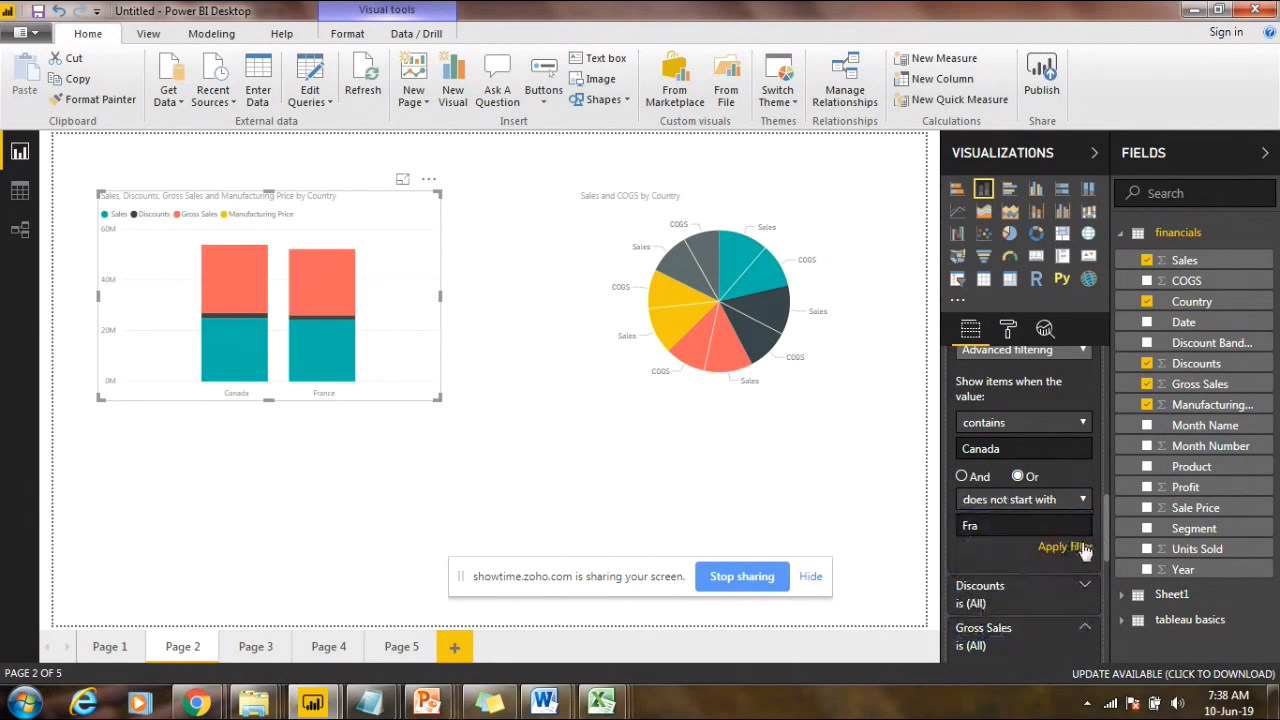
pyautogui.click(1060, 550)
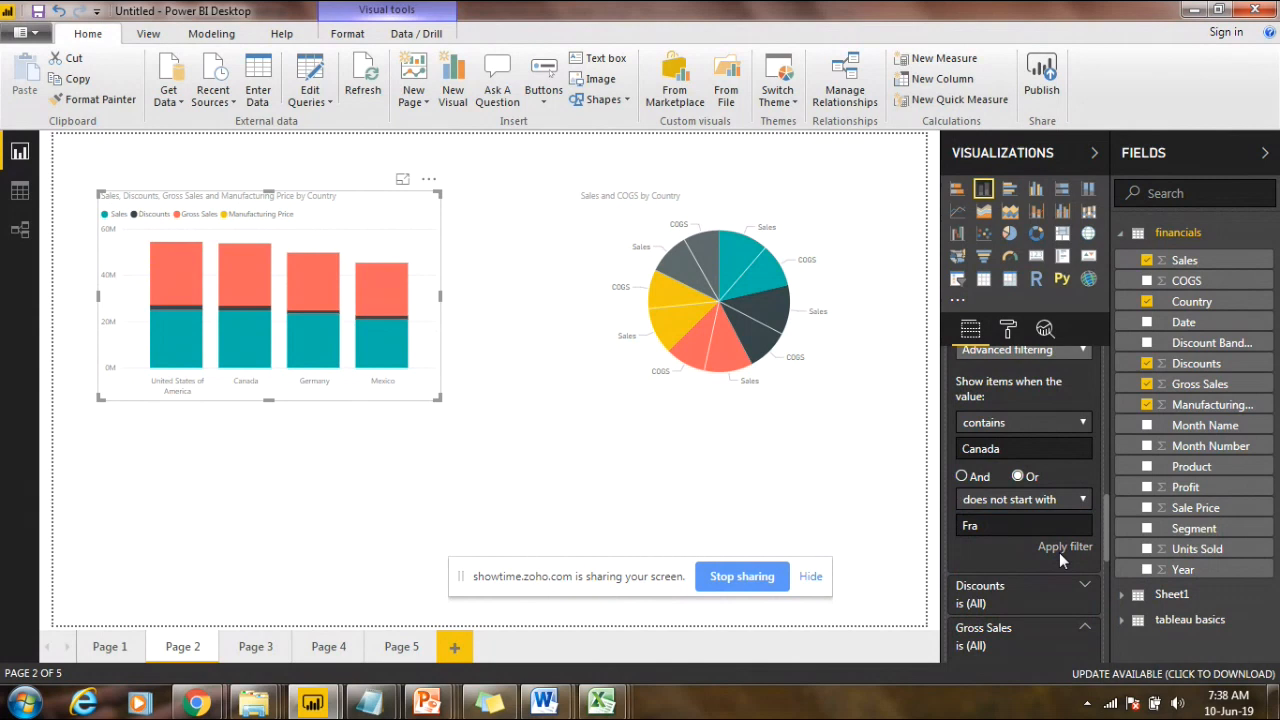
pyautogui.click(1040, 502)
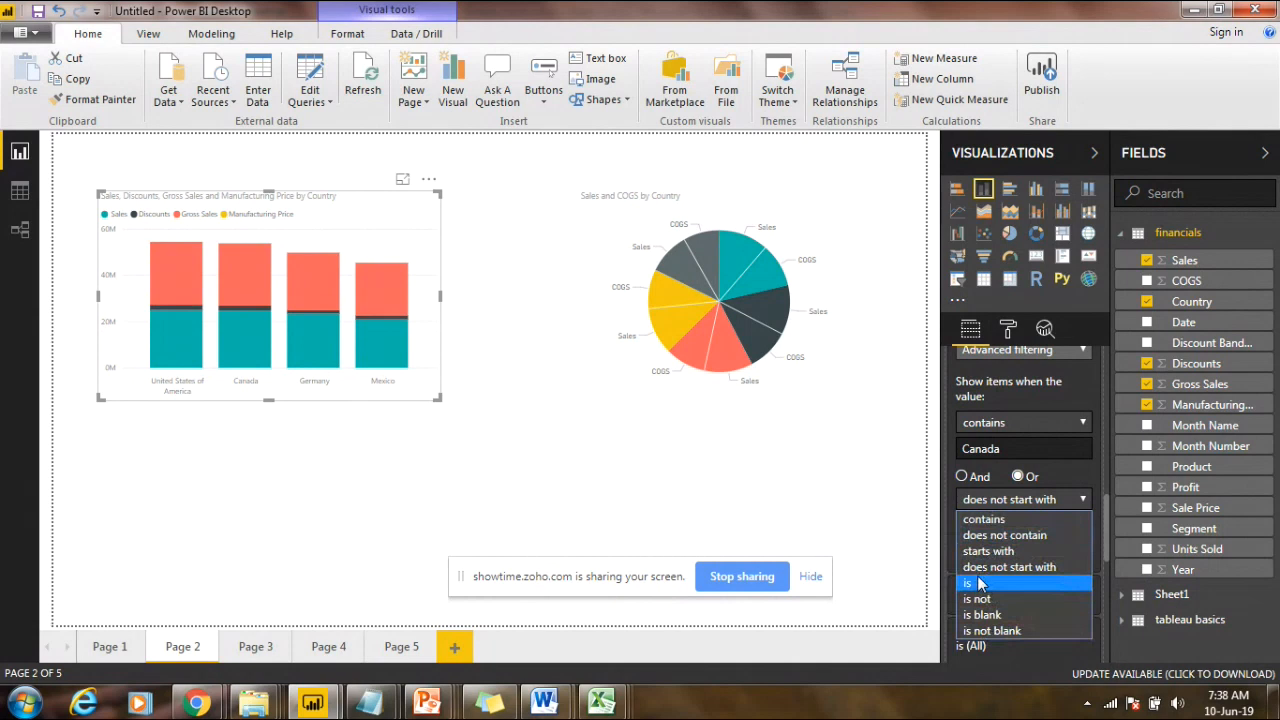
pyautogui.click(855, 495)
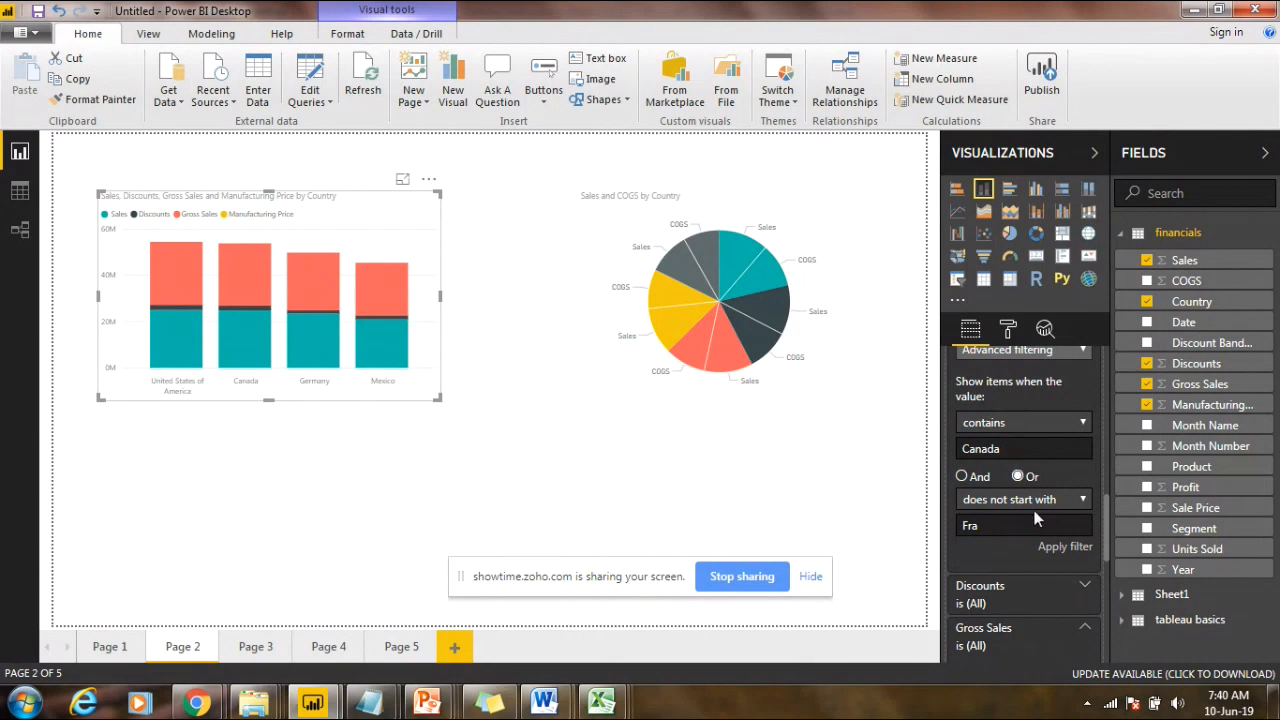
# Step: Set the first Country condition to is Canada
pyautogui.click(1028, 498)
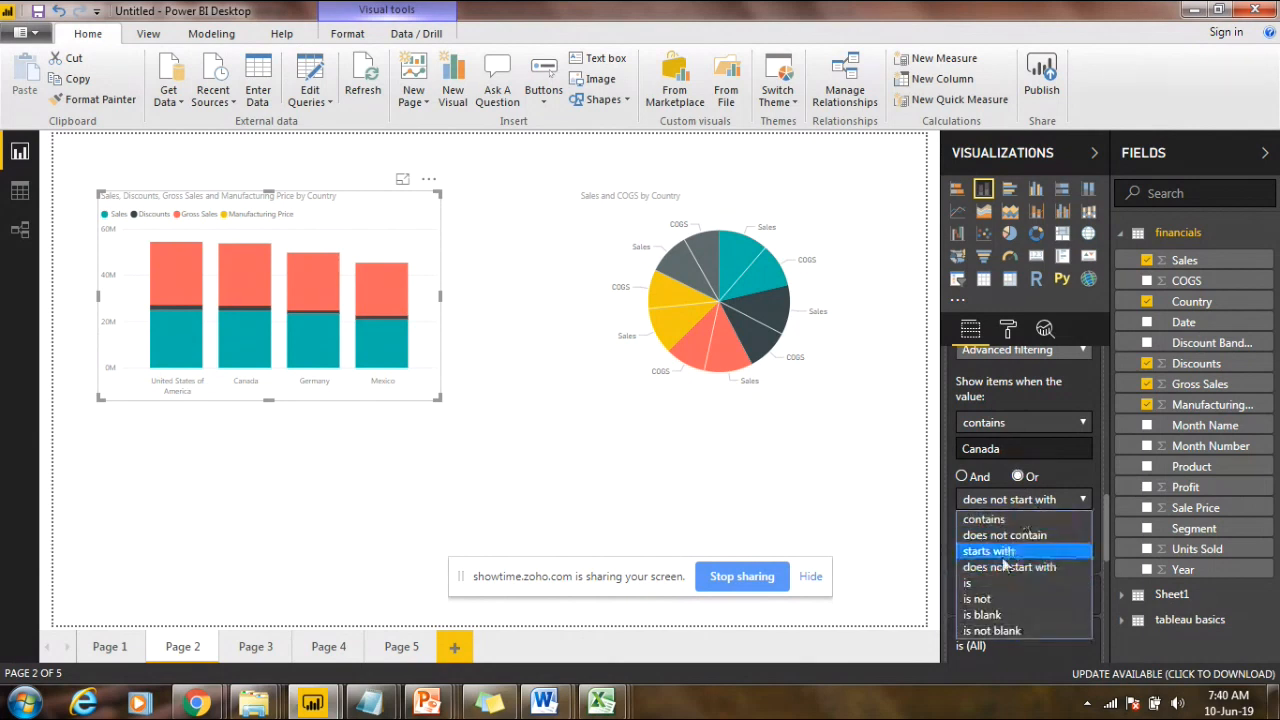
pyautogui.click(1011, 431)
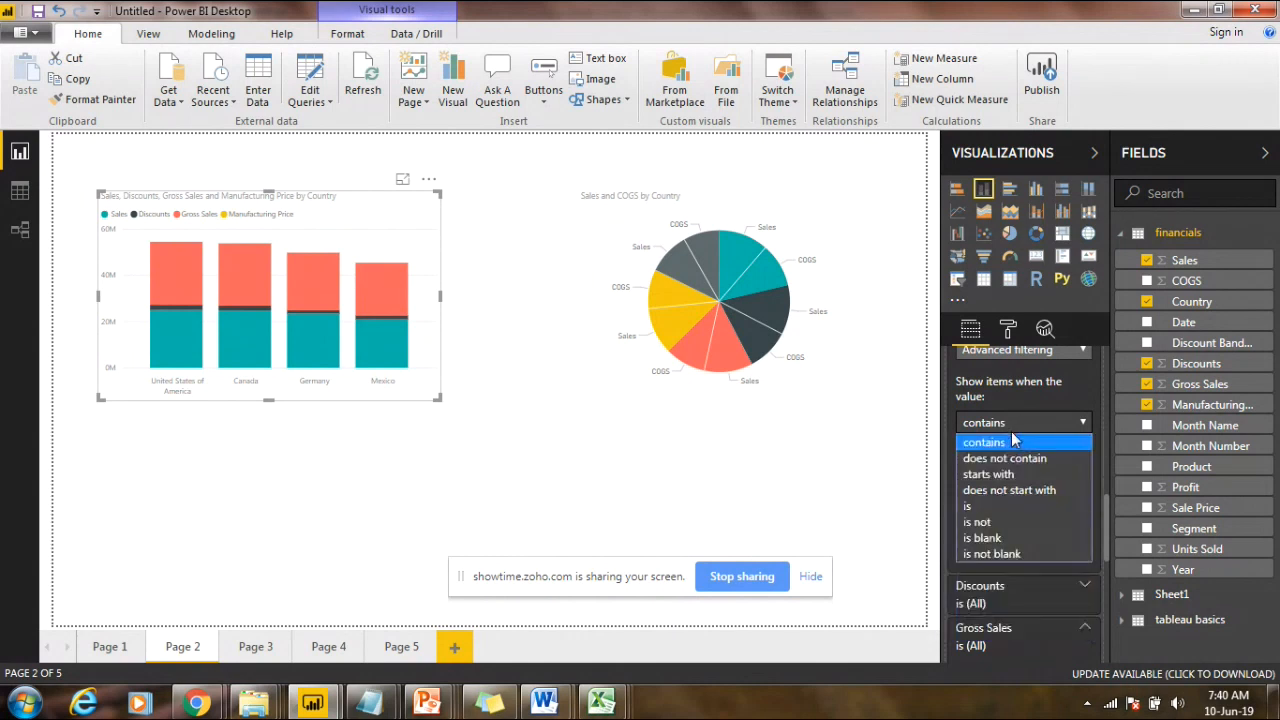
pyautogui.click(978, 506)
pyautogui.click(980, 499)
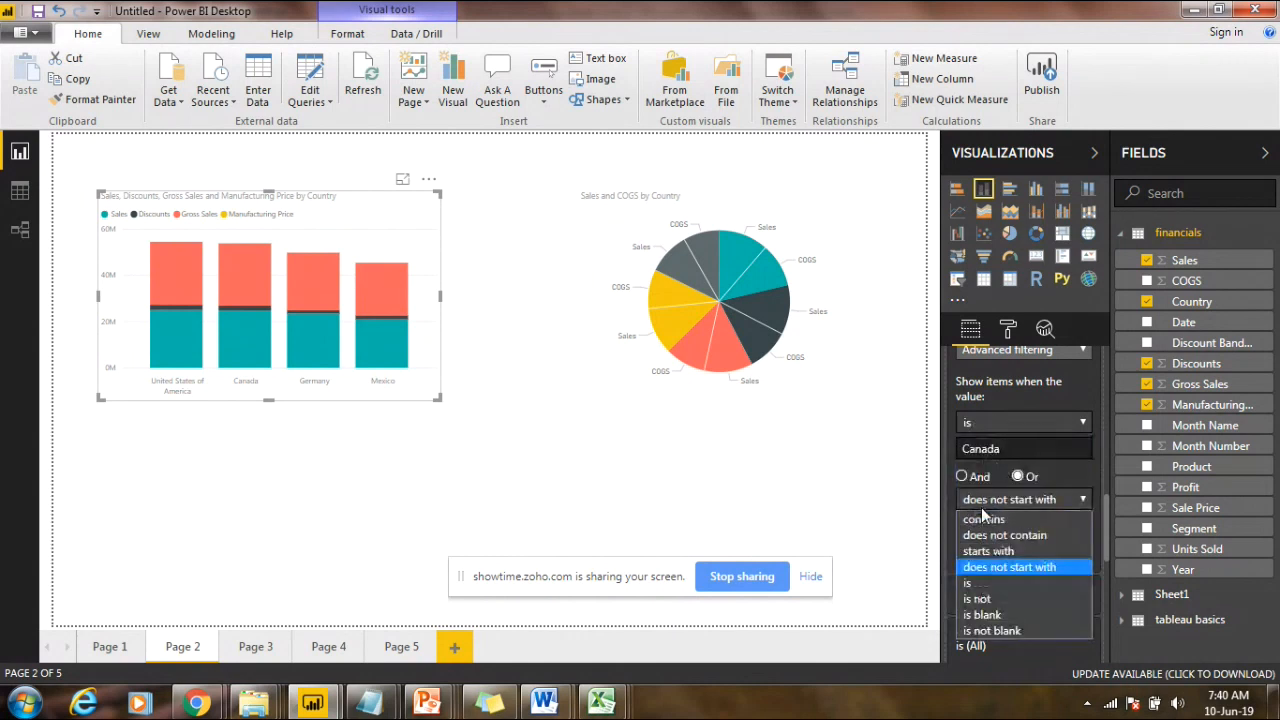
pyautogui.click(1014, 450)
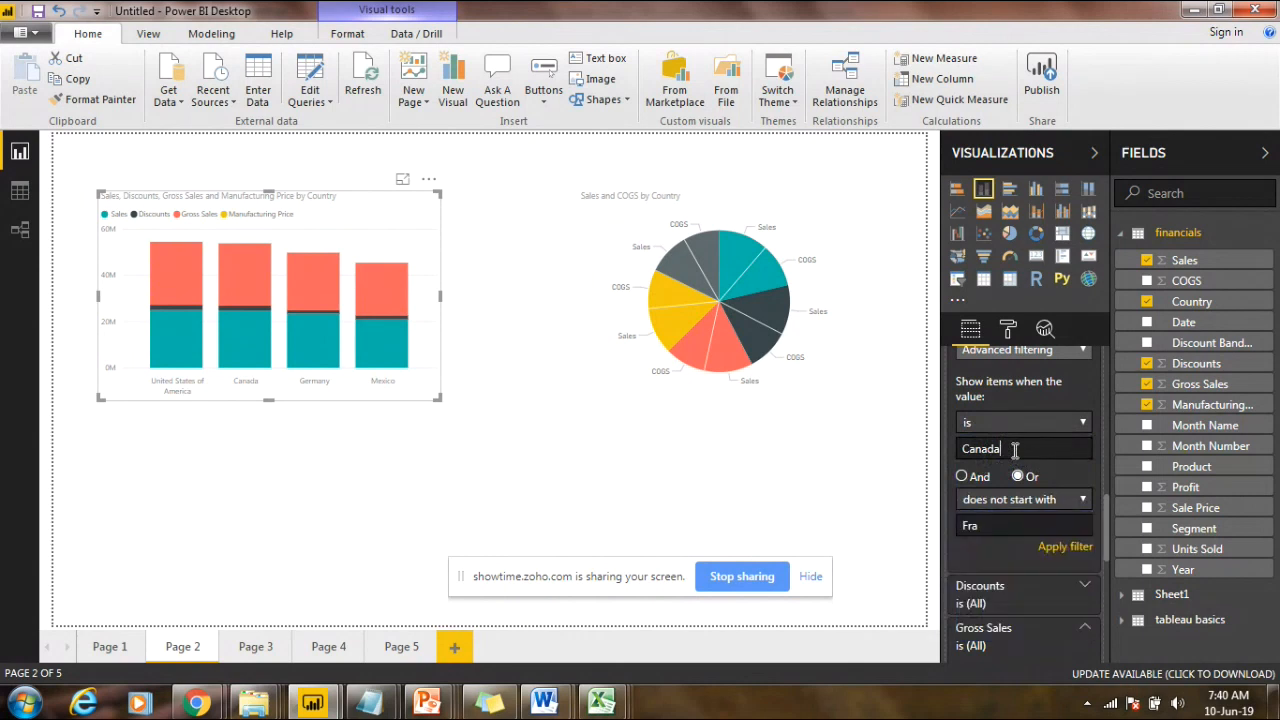
pyautogui.press('BackSpace')
pyautogui.write('a')
# Step: Set the second condition to is France and apply the Canada Or France filter
pyautogui.click(1025, 506)
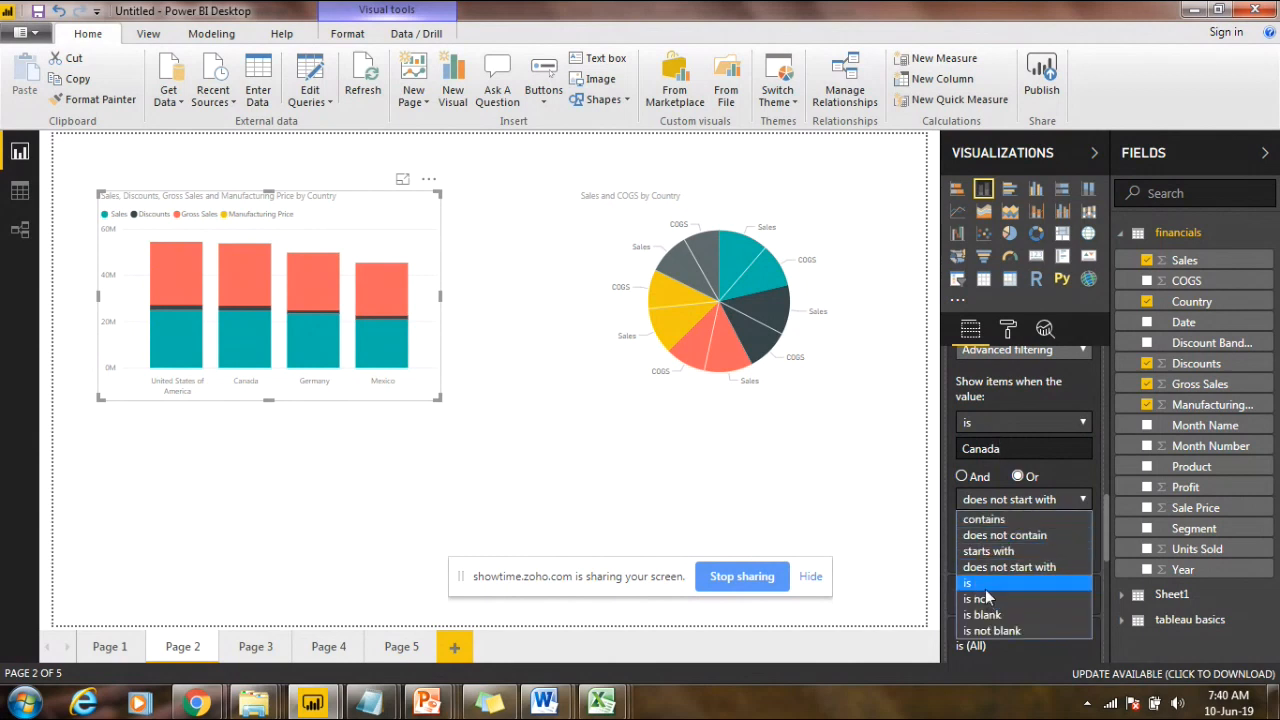
pyautogui.click(987, 590)
pyautogui.click(988, 528)
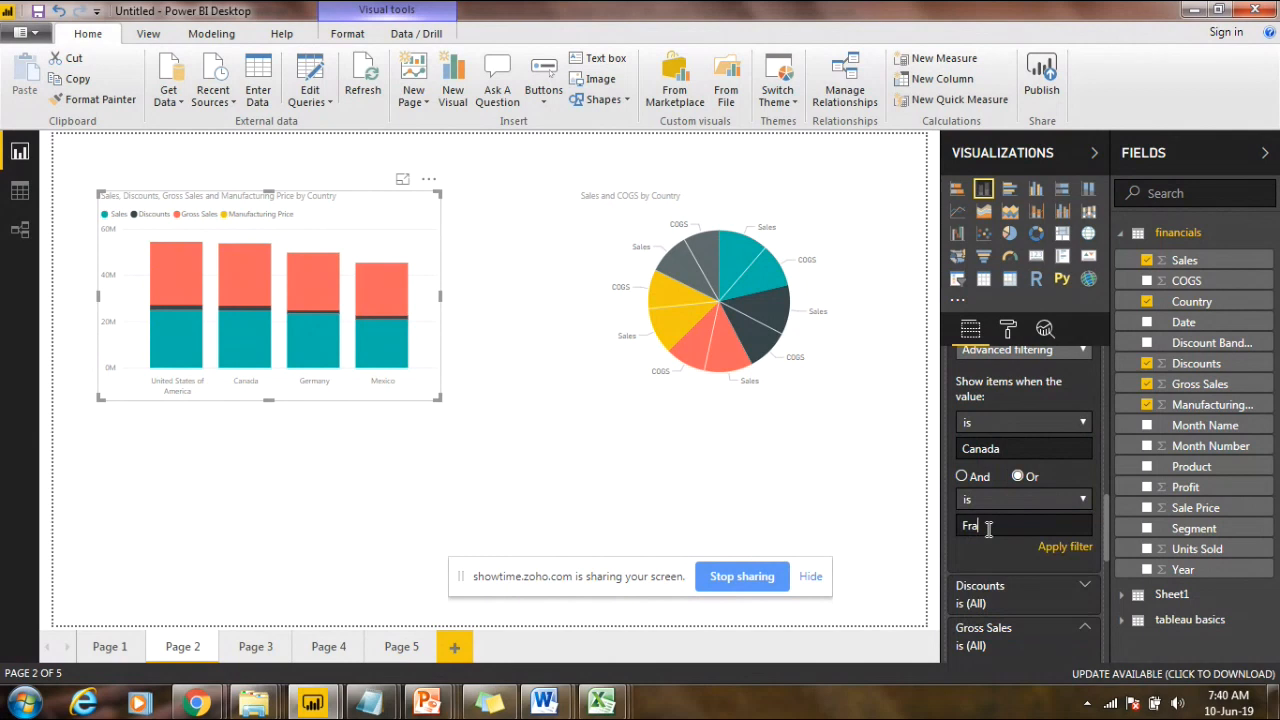
pyautogui.click(1079, 548)
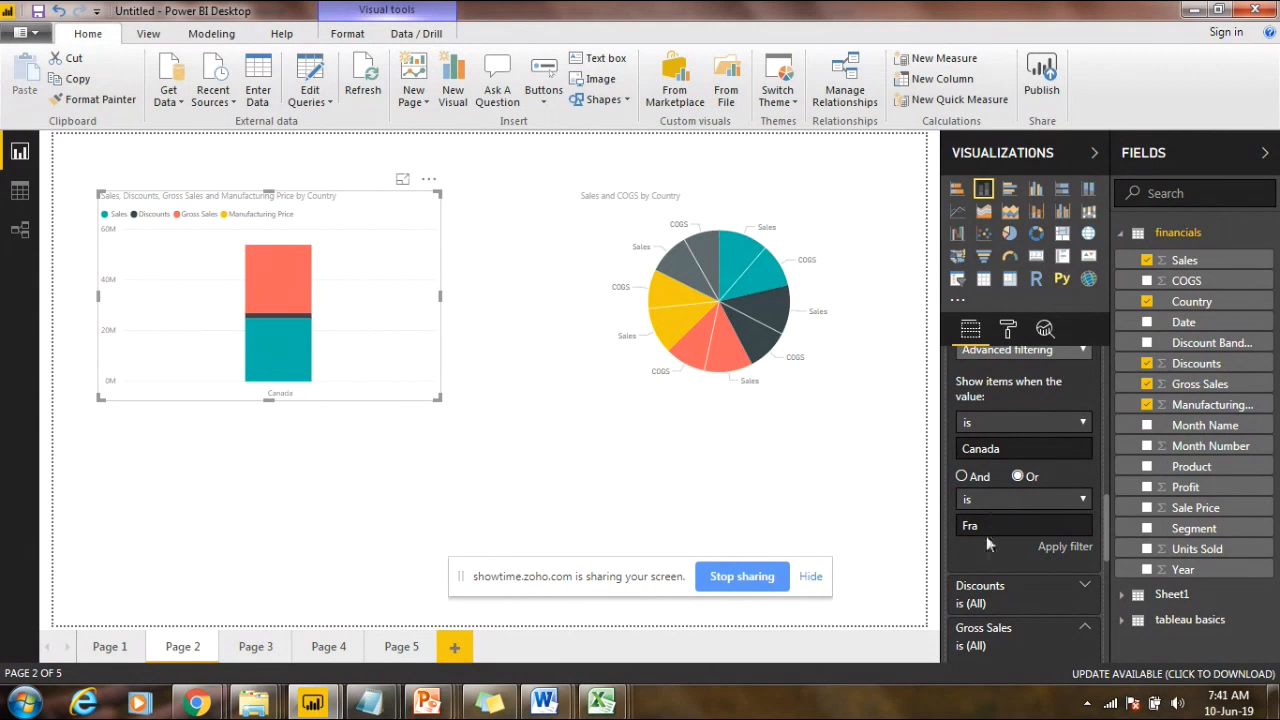
pyautogui.write('nce')
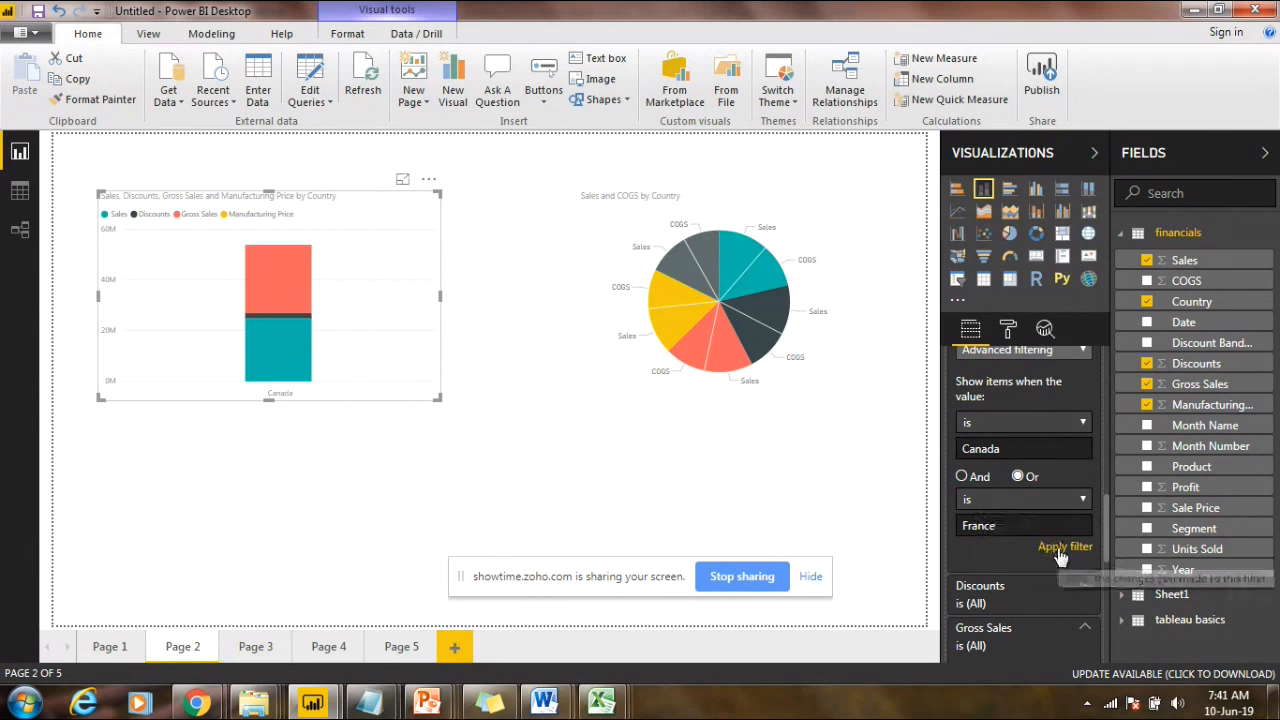
pyautogui.click(1060, 555)
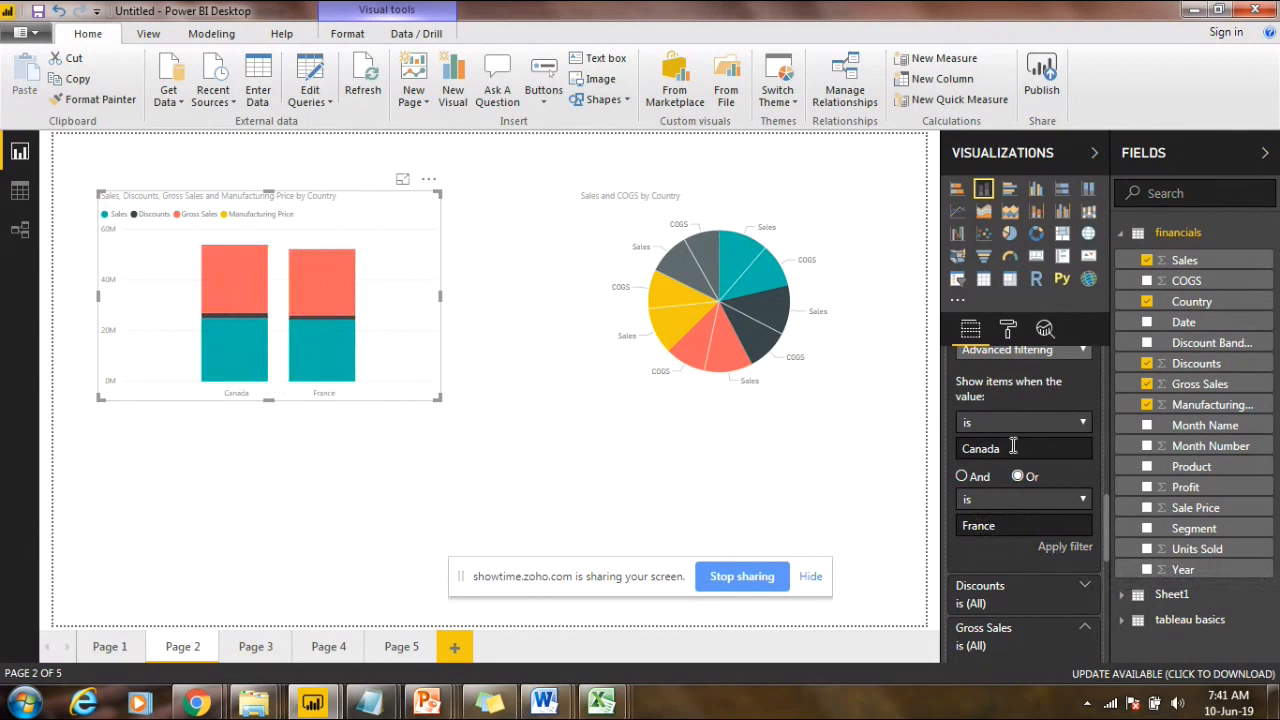
# Step: Set the second condition to contains and apply it with the value shortened to Fran
pyautogui.click(1005, 498)
pyautogui.click(1000, 519)
pyautogui.press('BackSpace')
pyautogui.press('Return')
# Step: Replace the second condition's value with Mex and apply the filter
pyautogui.doubleClick(1003, 525)
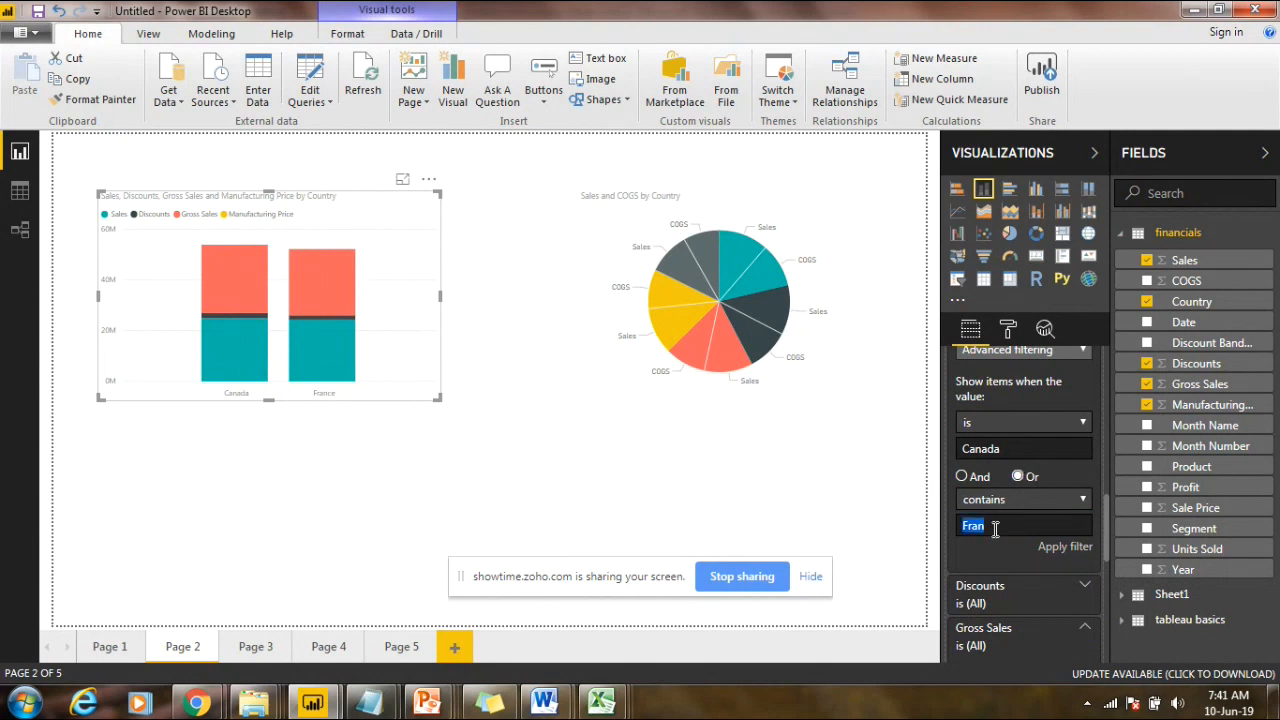
pyautogui.press('BackSpace')
pyautogui.write('Mex')
pyautogui.click(1057, 552)
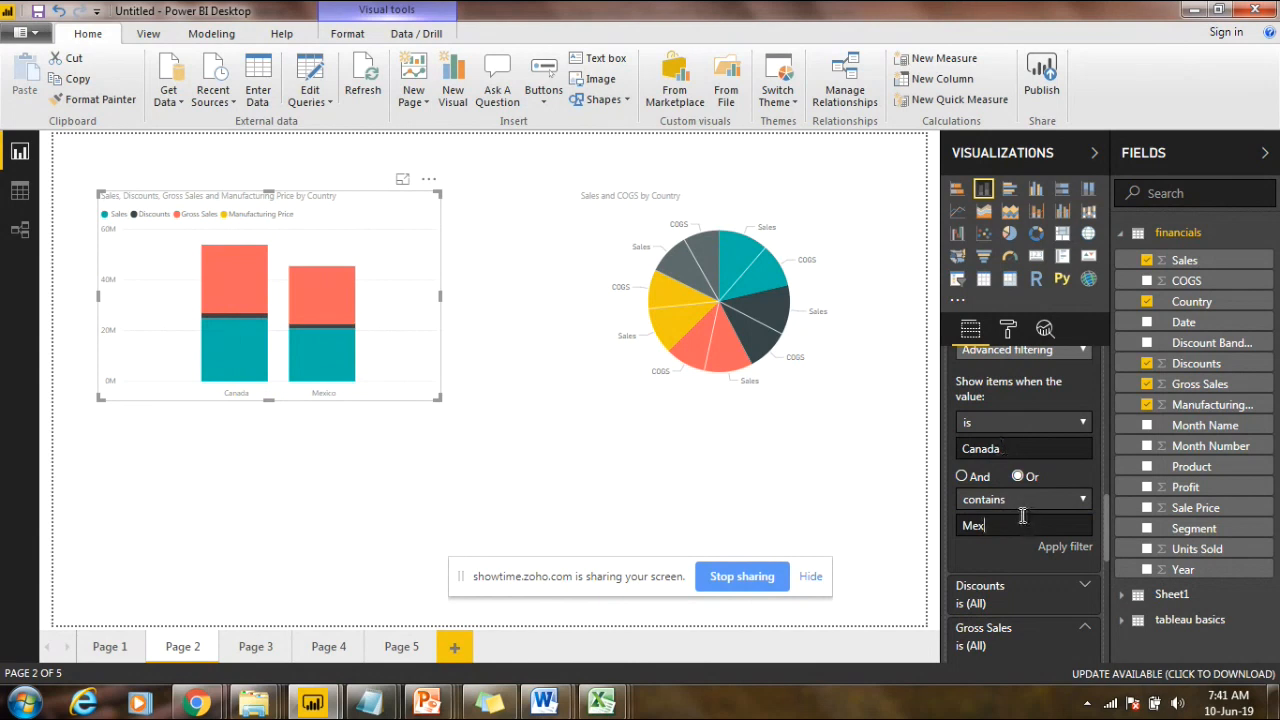
pyautogui.click(1025, 424)
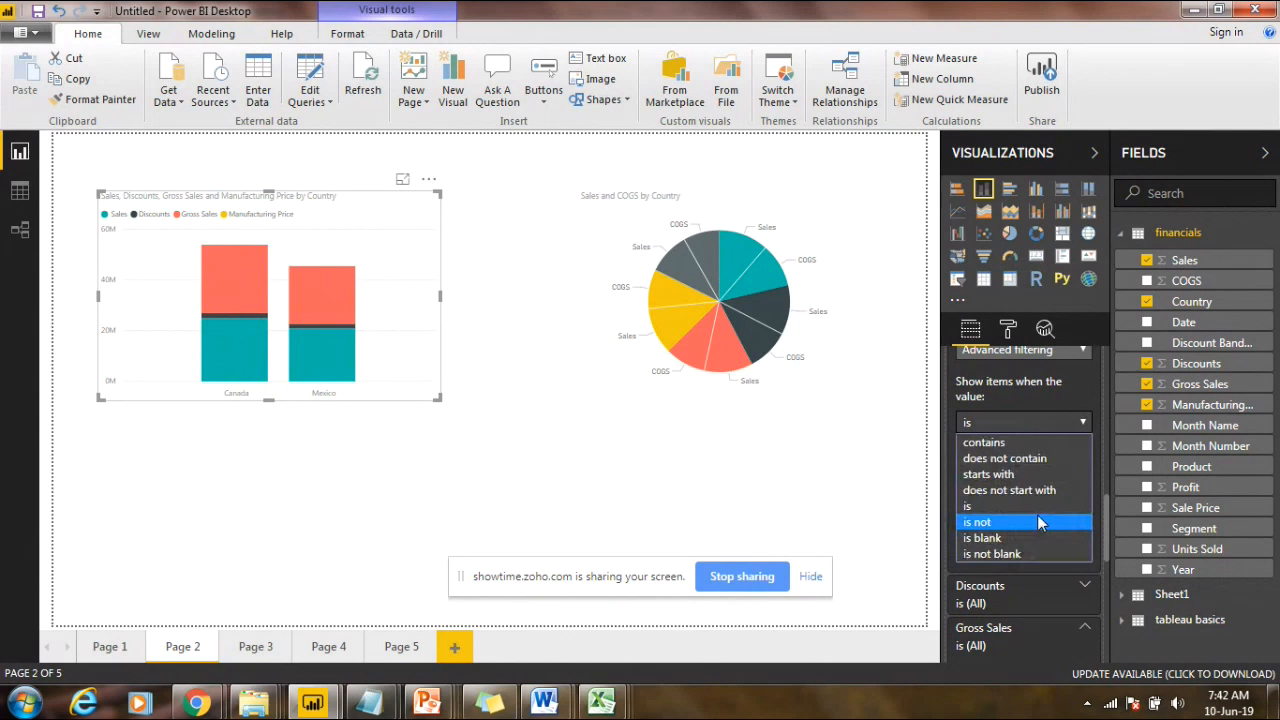
# Step: Make the filter is not Canada Or contains Mexico and apply it
pyautogui.click(1037, 516)
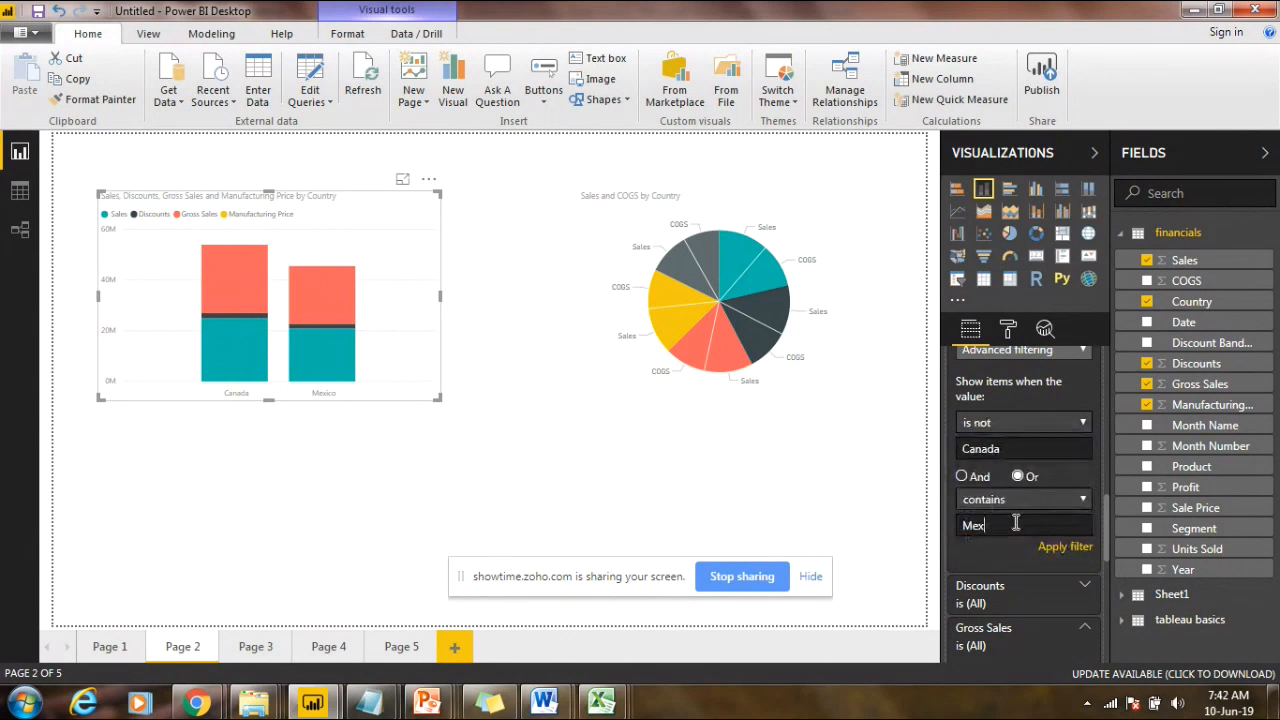
pyautogui.write('ico')
pyautogui.click(1066, 548)
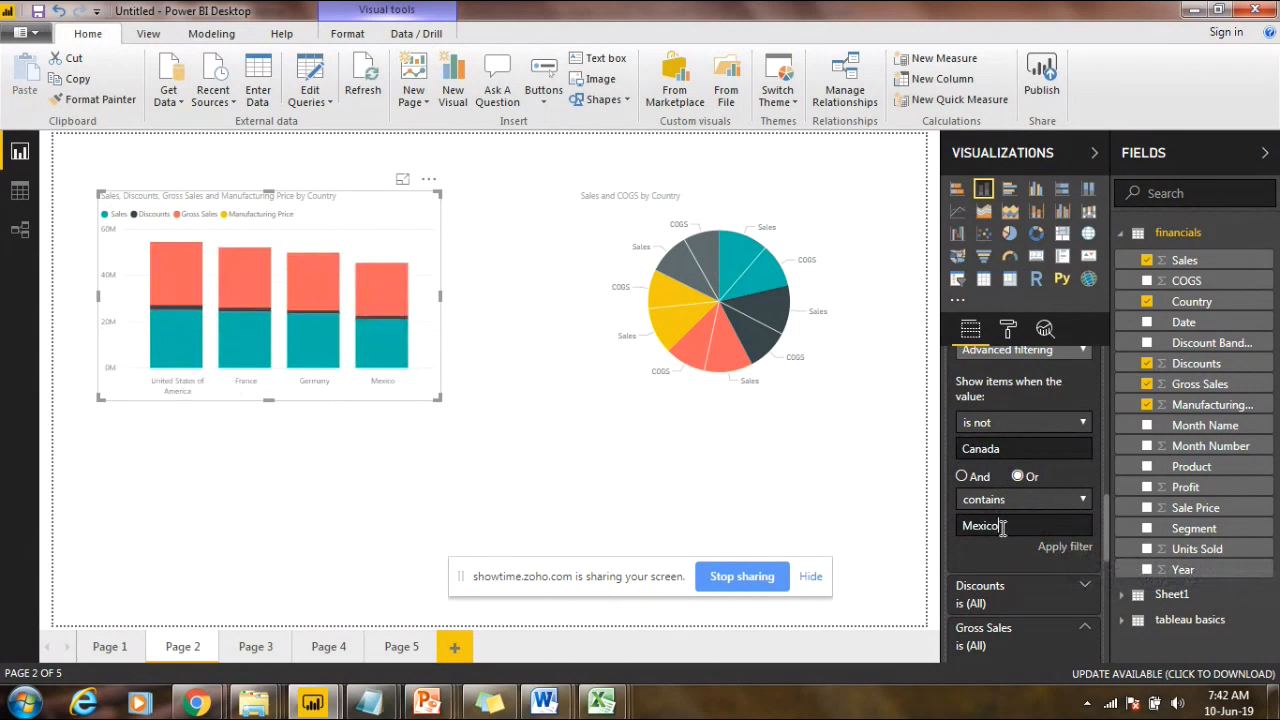
pyautogui.doubleClick(966, 521)
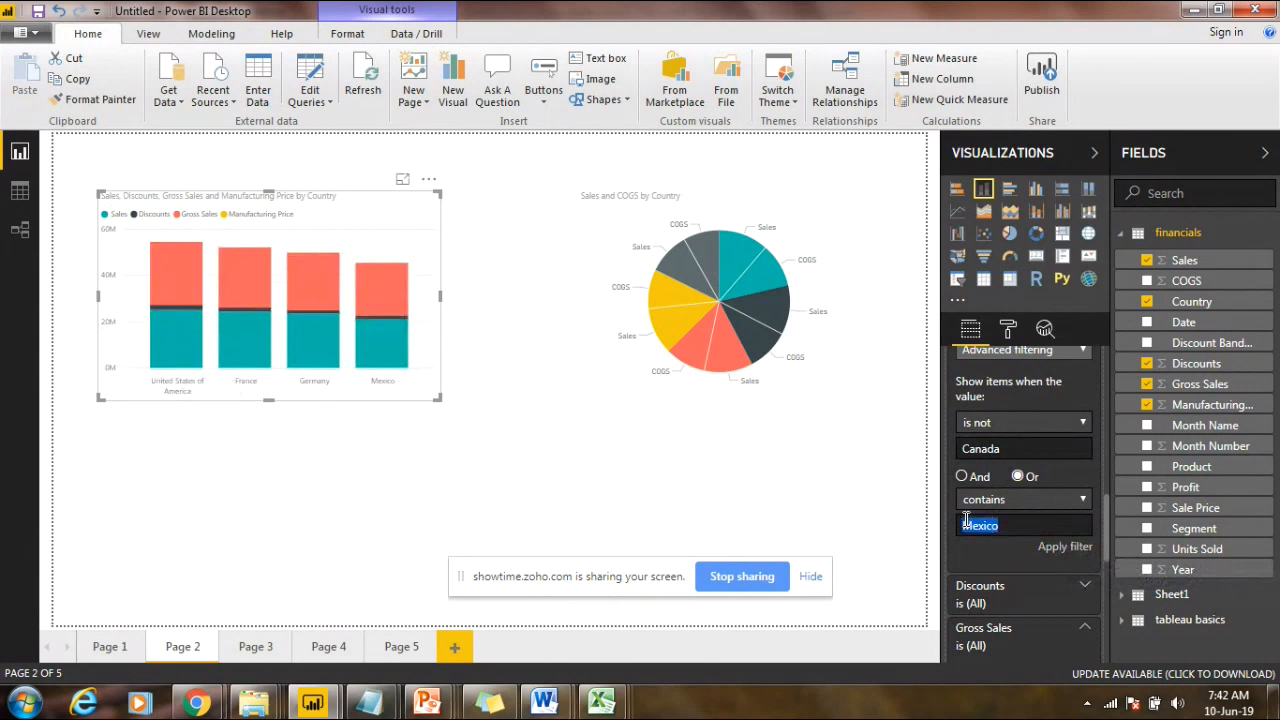
pyautogui.doubleClick(992, 450)
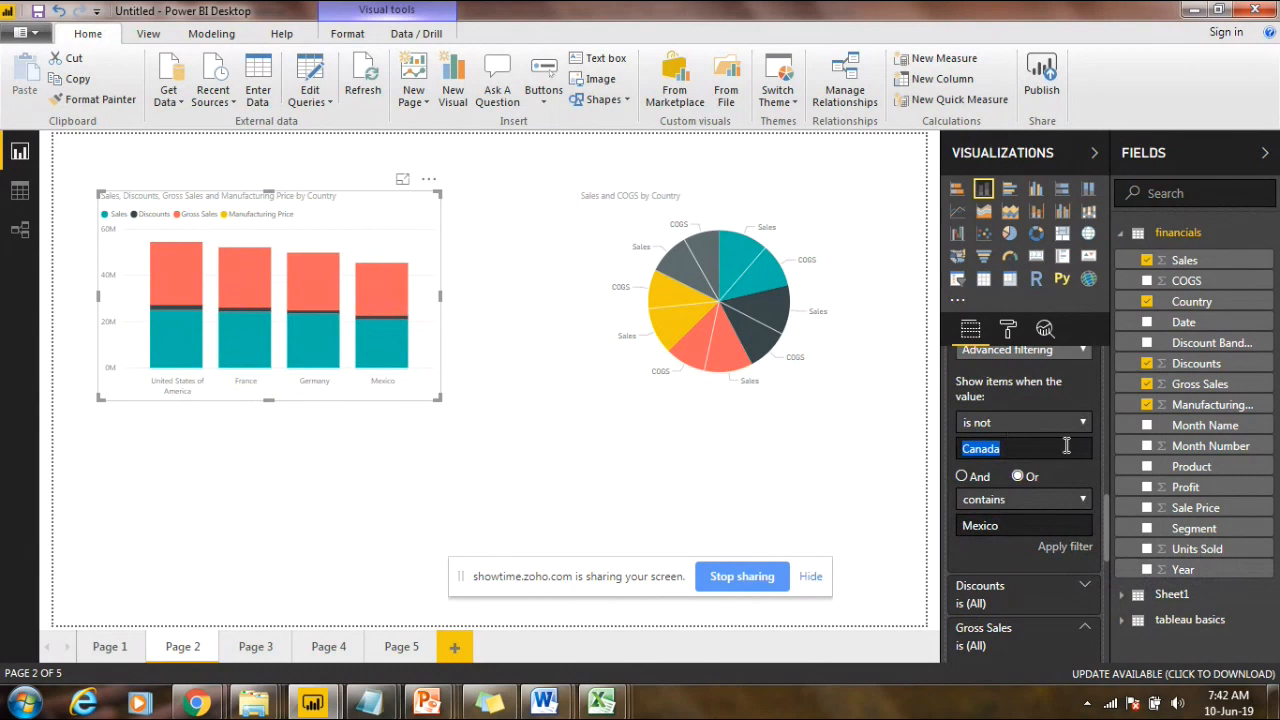
# Step: Set the first Country condition to is blank and the second to is not blank
pyautogui.click(1030, 426)
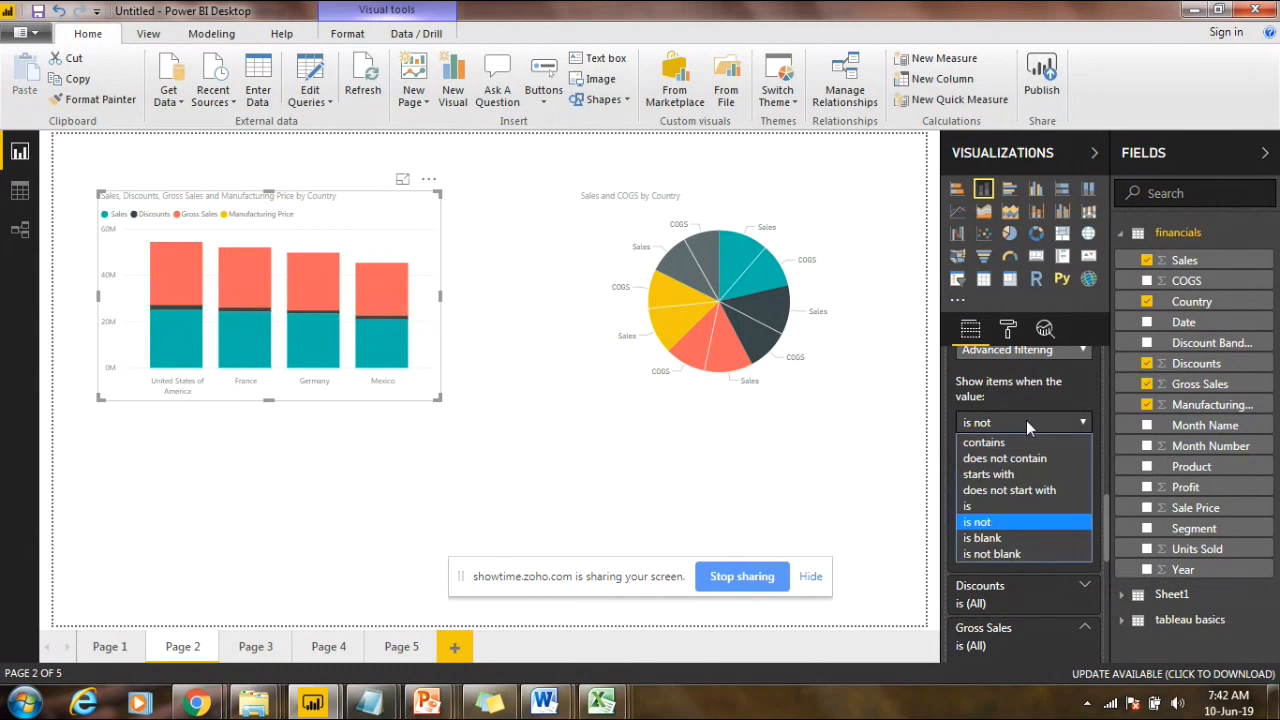
pyautogui.click(1013, 540)
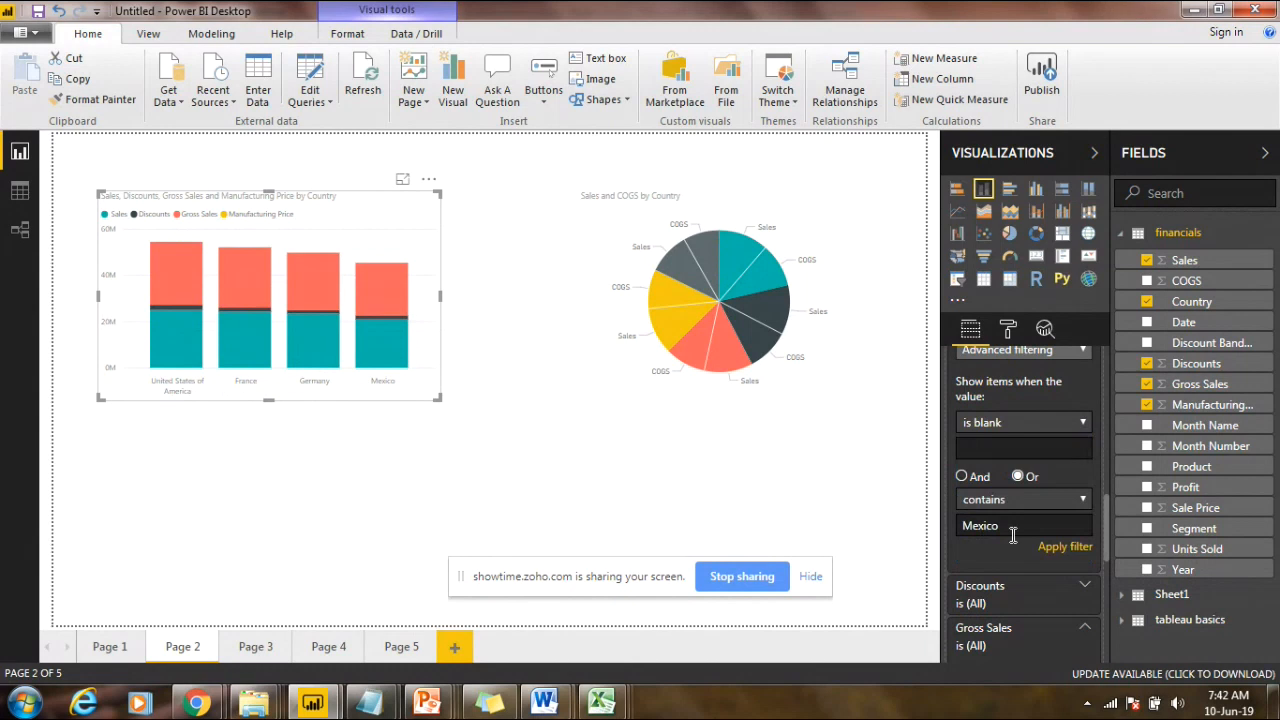
pyautogui.click(1002, 504)
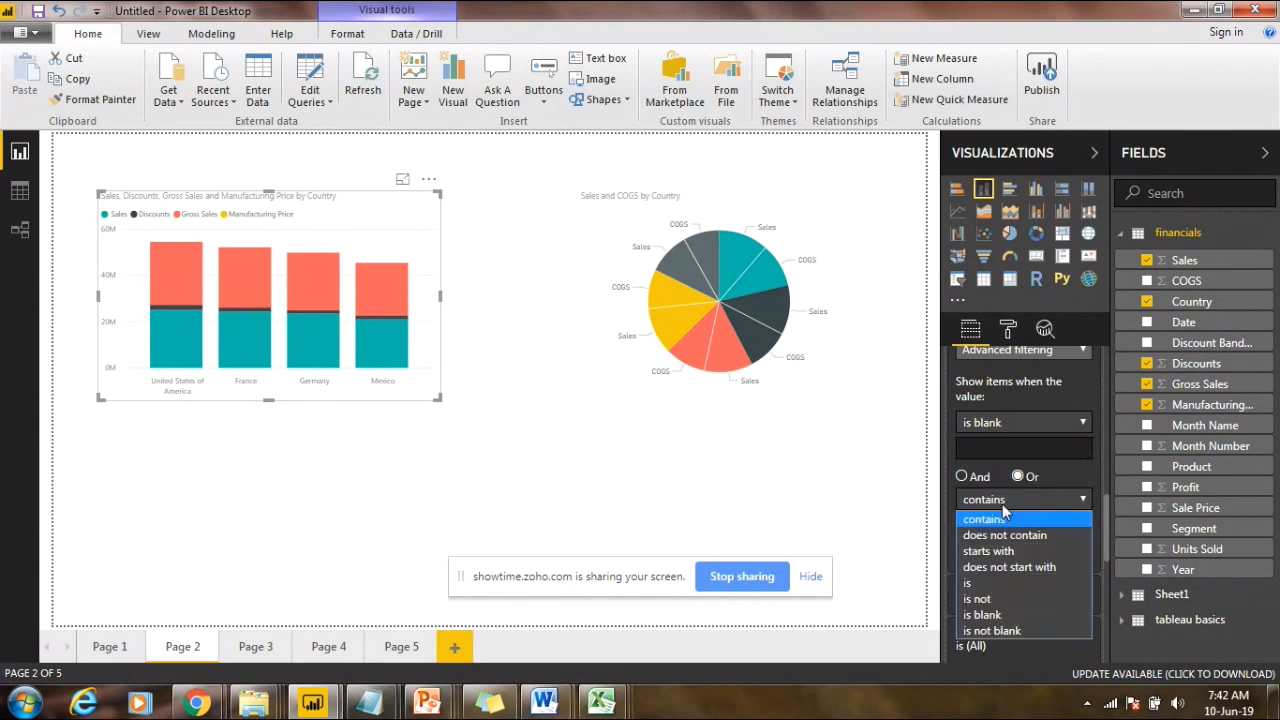
pyautogui.click(1010, 632)
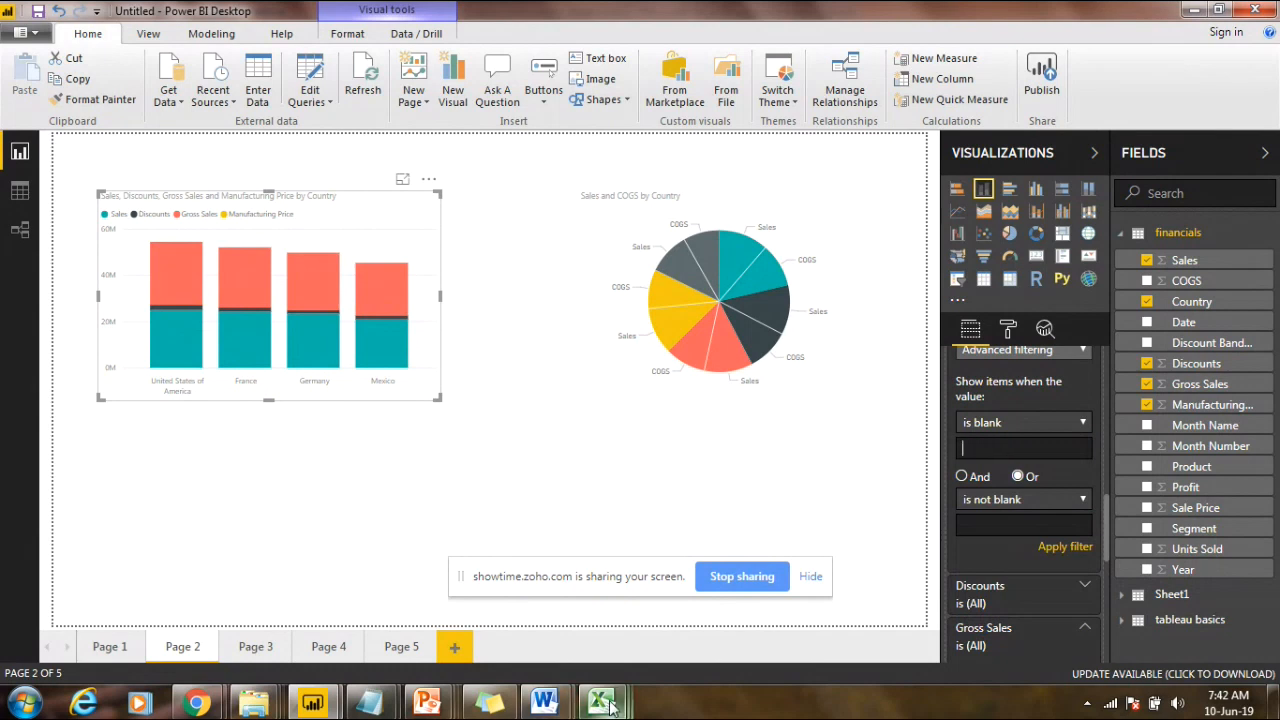
pyautogui.moveTo(601, 700)
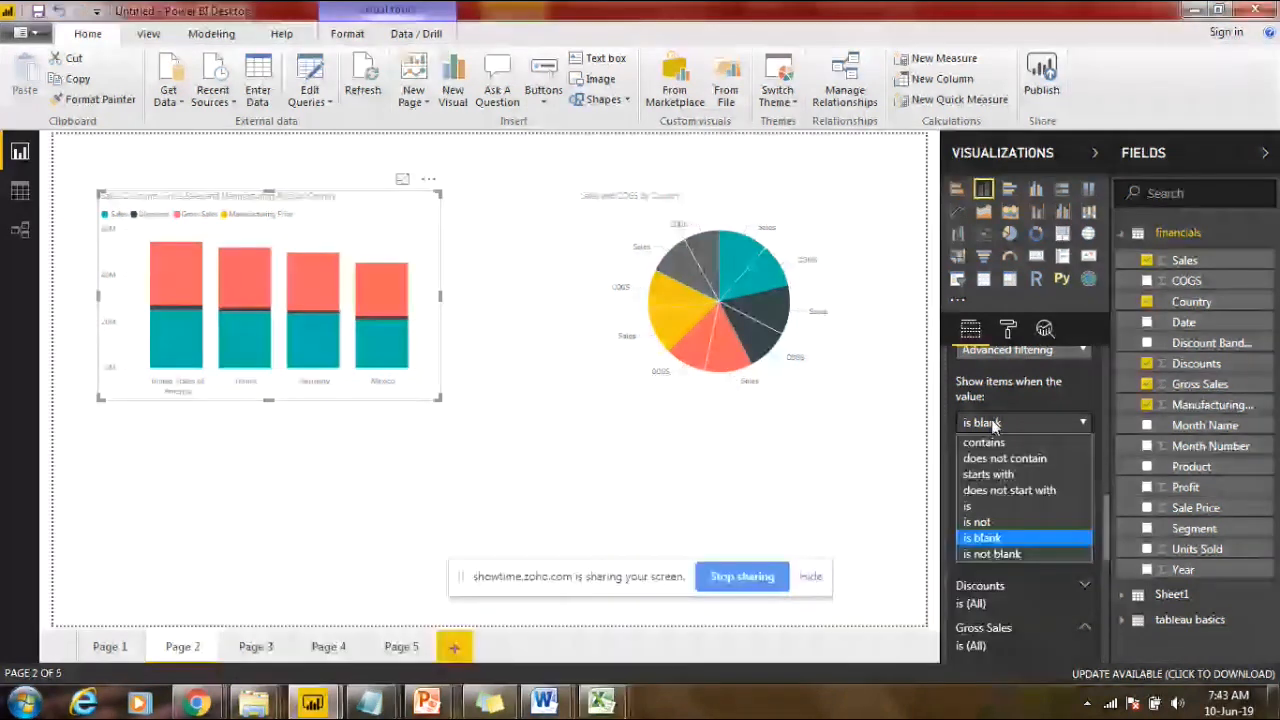
# Step: Apply the is blank Or is not blank filter and type "" into the first value box
pyautogui.click(994, 426)
pyautogui.click(999, 532)
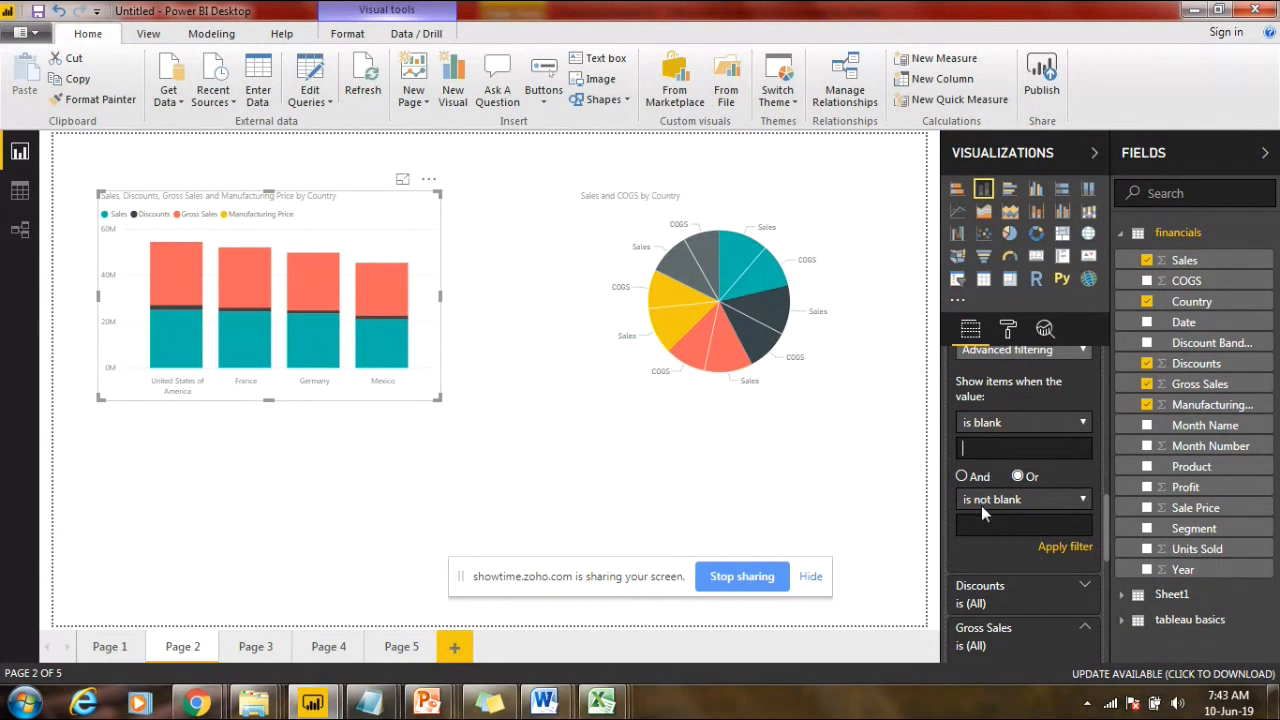
pyautogui.click(1068, 553)
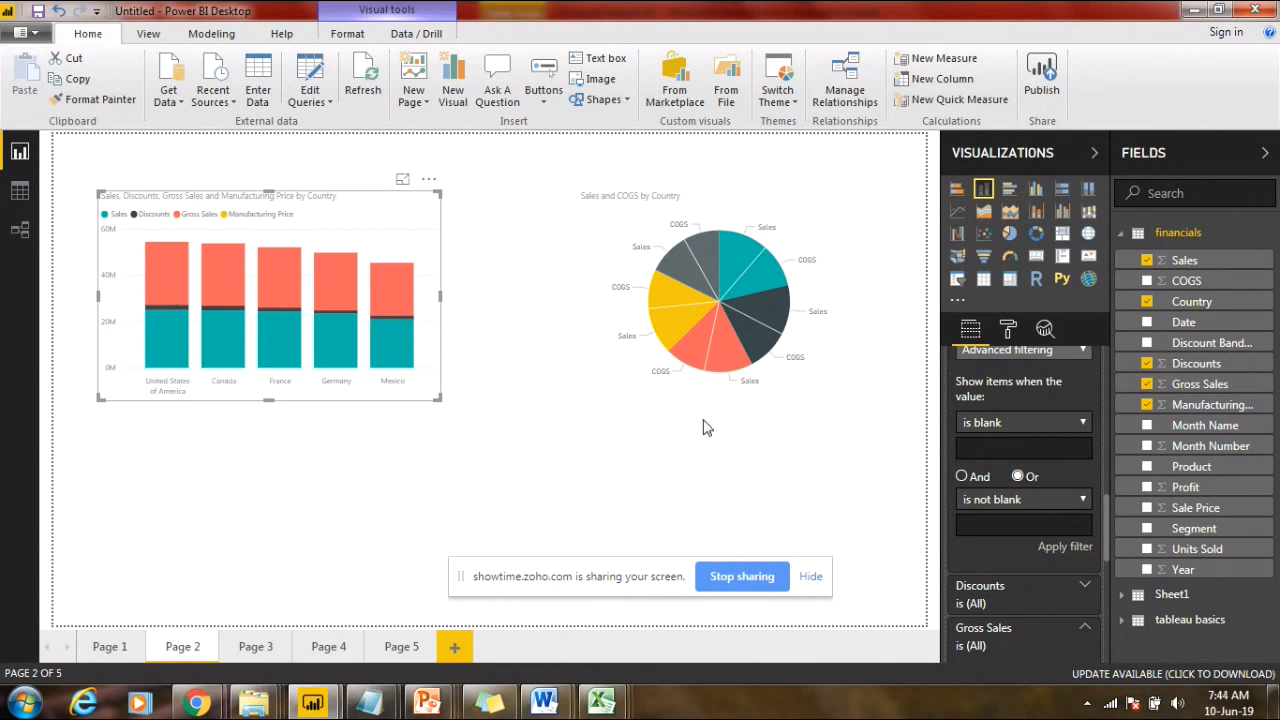
pyautogui.click(1017, 476)
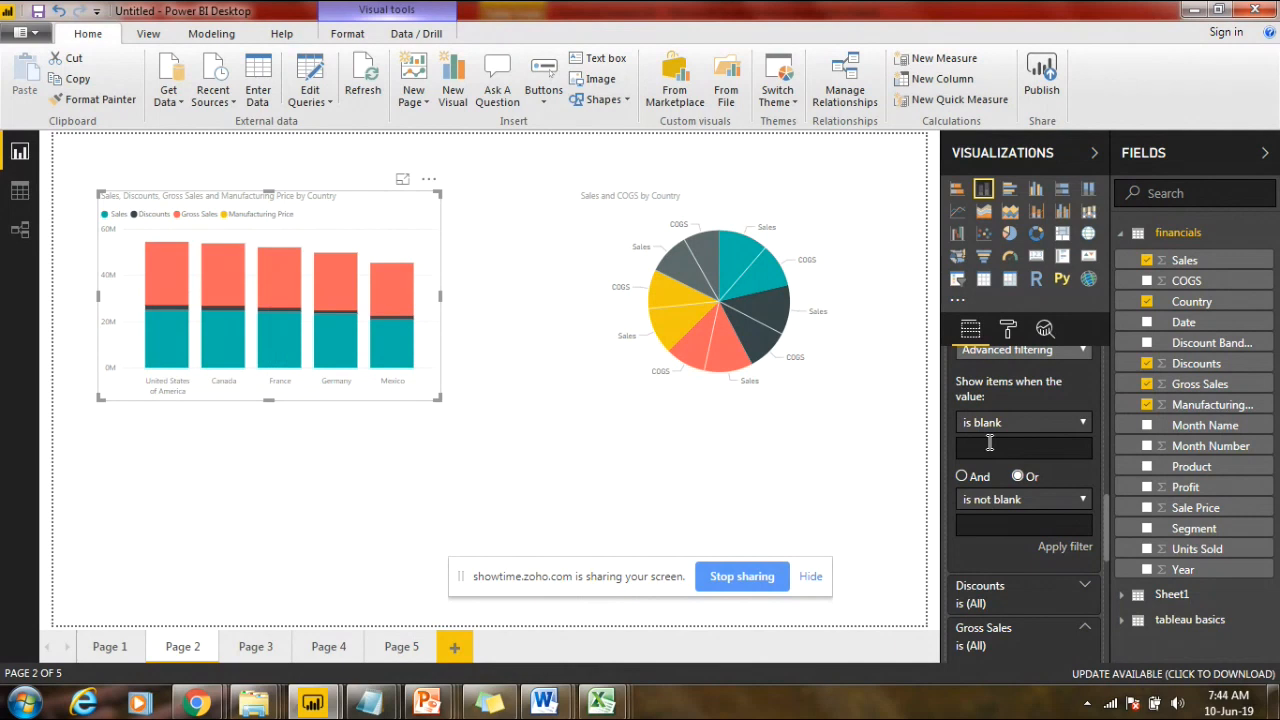
pyautogui.click(990, 443)
pyautogui.write('""')
# Step: In Excel, fill blank Segment cells A40, A46, A59 and A63 with "", then minimize the workbook
pyautogui.click(1190, 10)
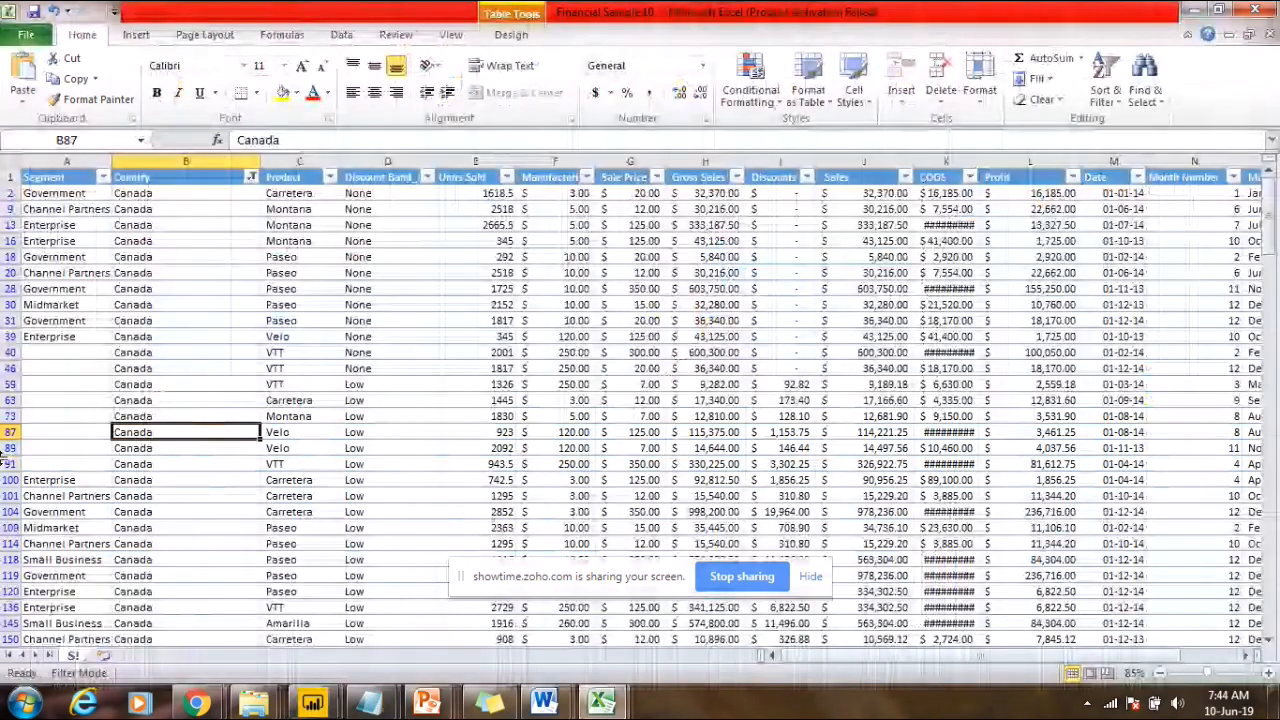
pyautogui.click(52, 350)
pyautogui.write('""')
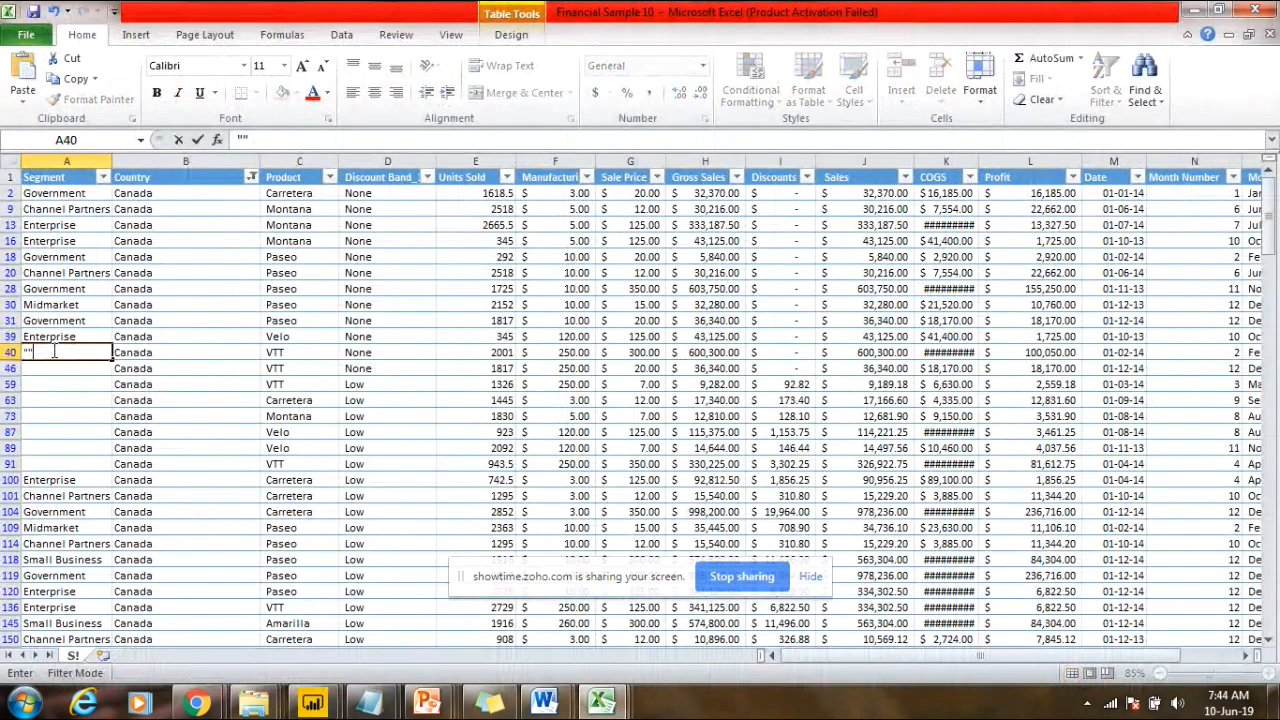
pyautogui.press('Return')
pyautogui.write('""')
pyautogui.press('Return')
pyautogui.write('""')
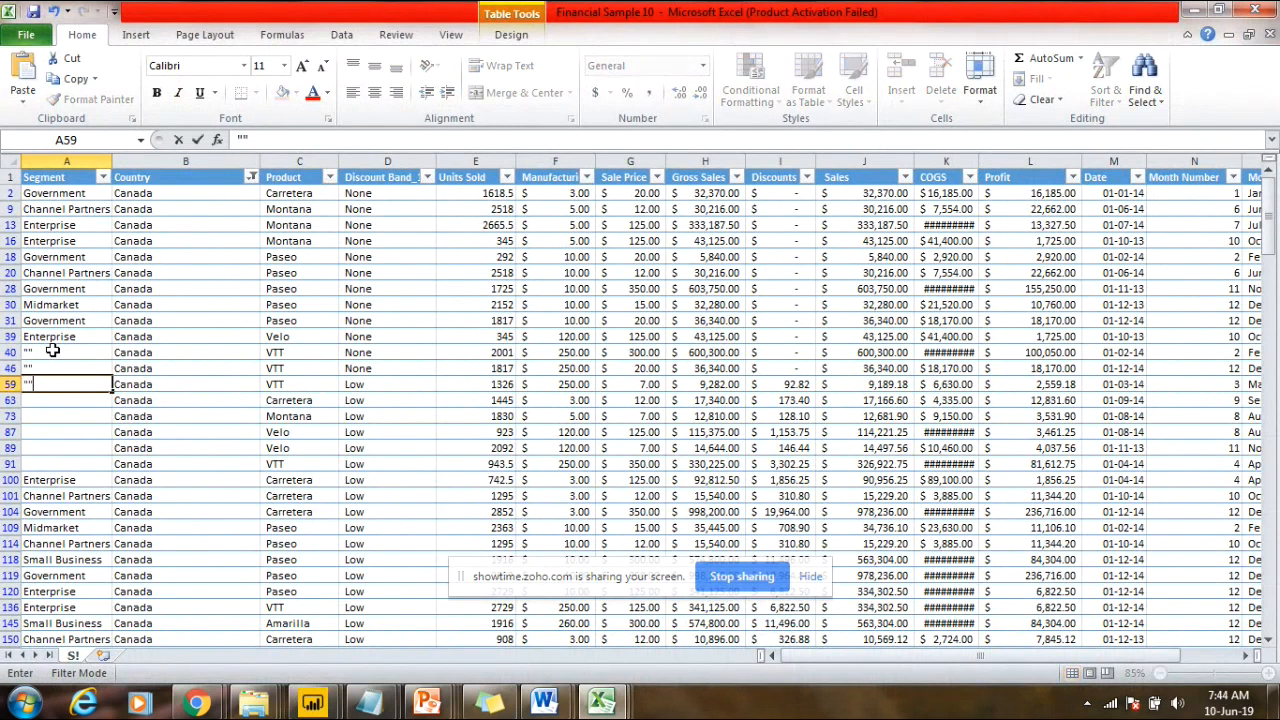
pyautogui.press('Return')
pyautogui.write('""')
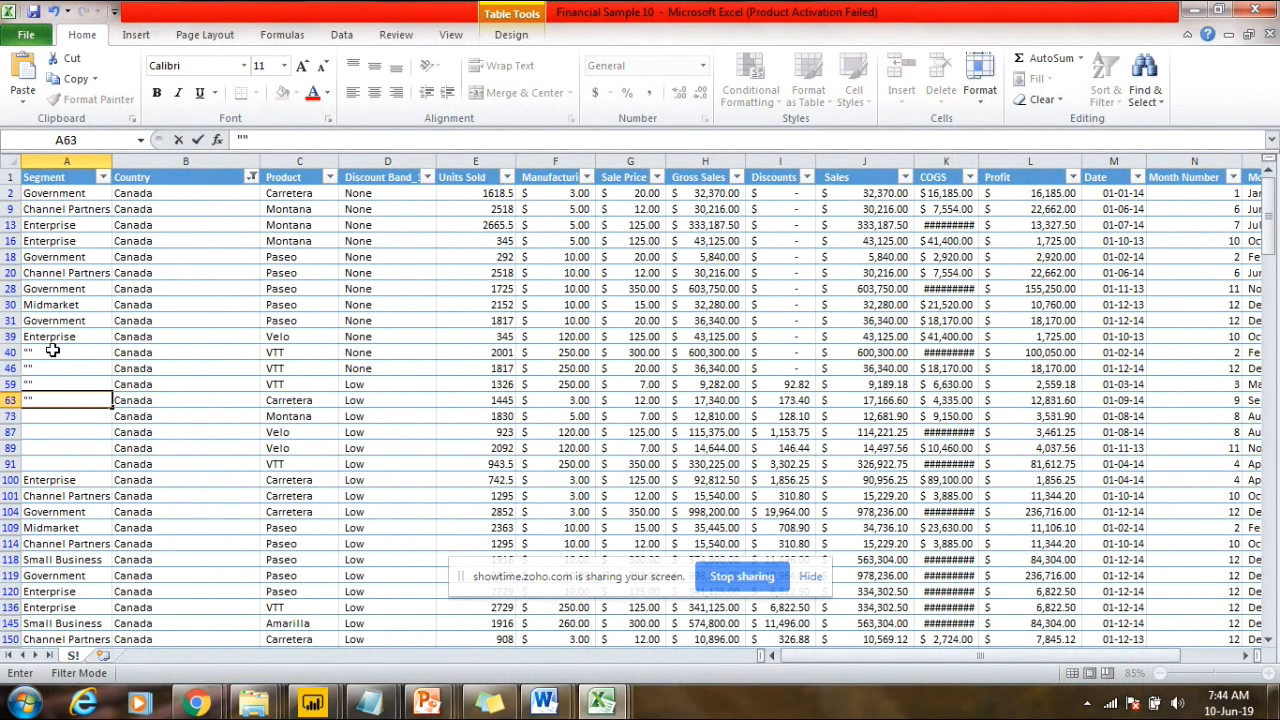
pyautogui.click(1192, 10)
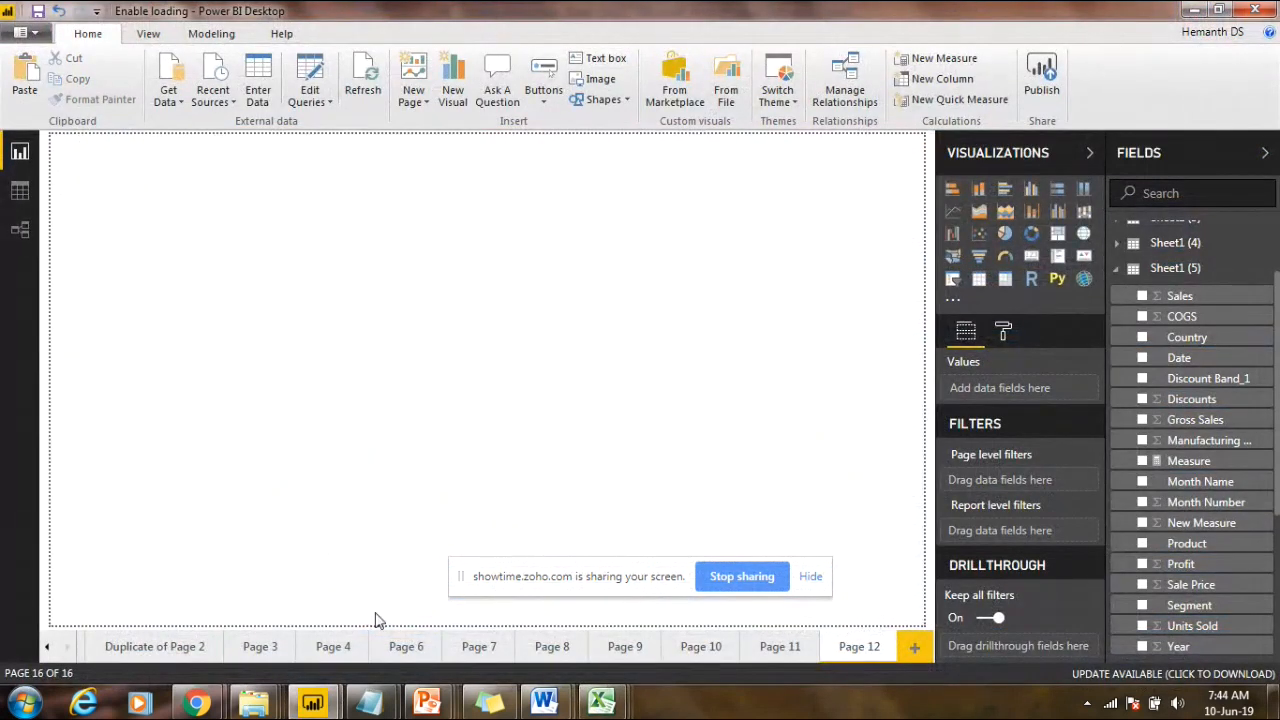
# Step: Back in the Untitled report, type and then delete "" in the is blank value box
pyautogui.moveTo(312, 703)
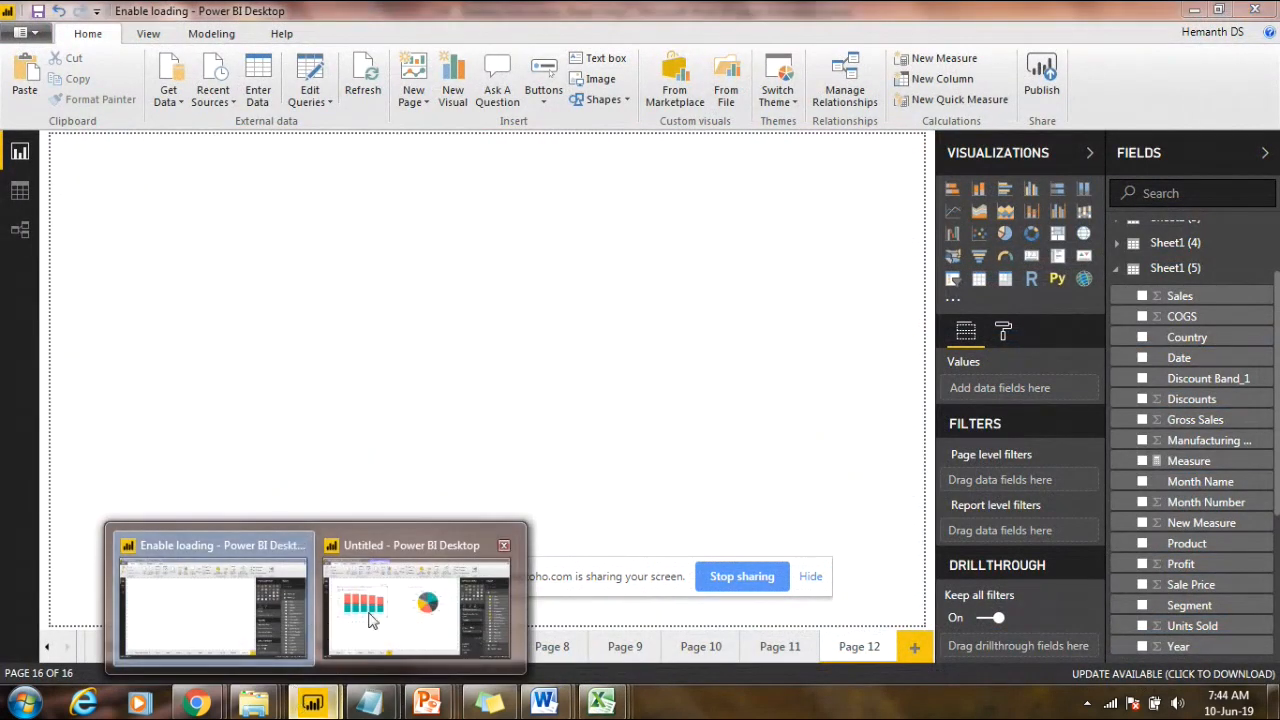
pyautogui.click(370, 618)
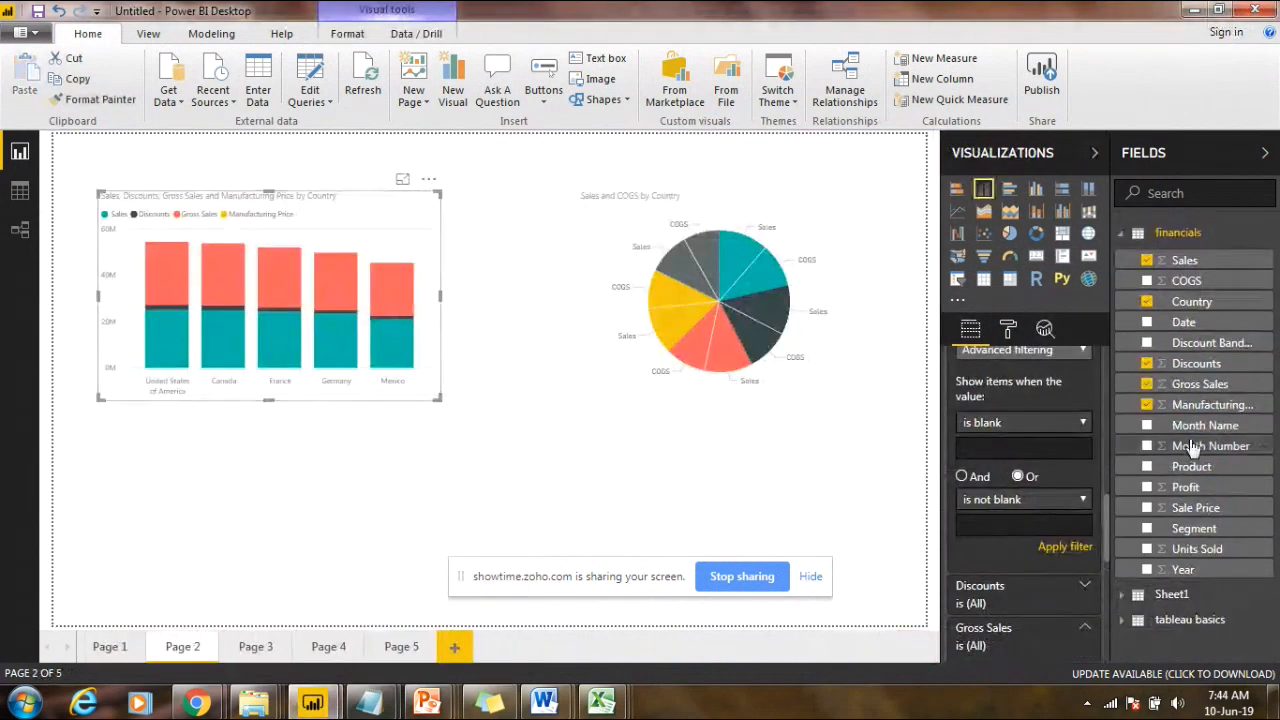
pyautogui.click(1007, 451)
pyautogui.write('""')
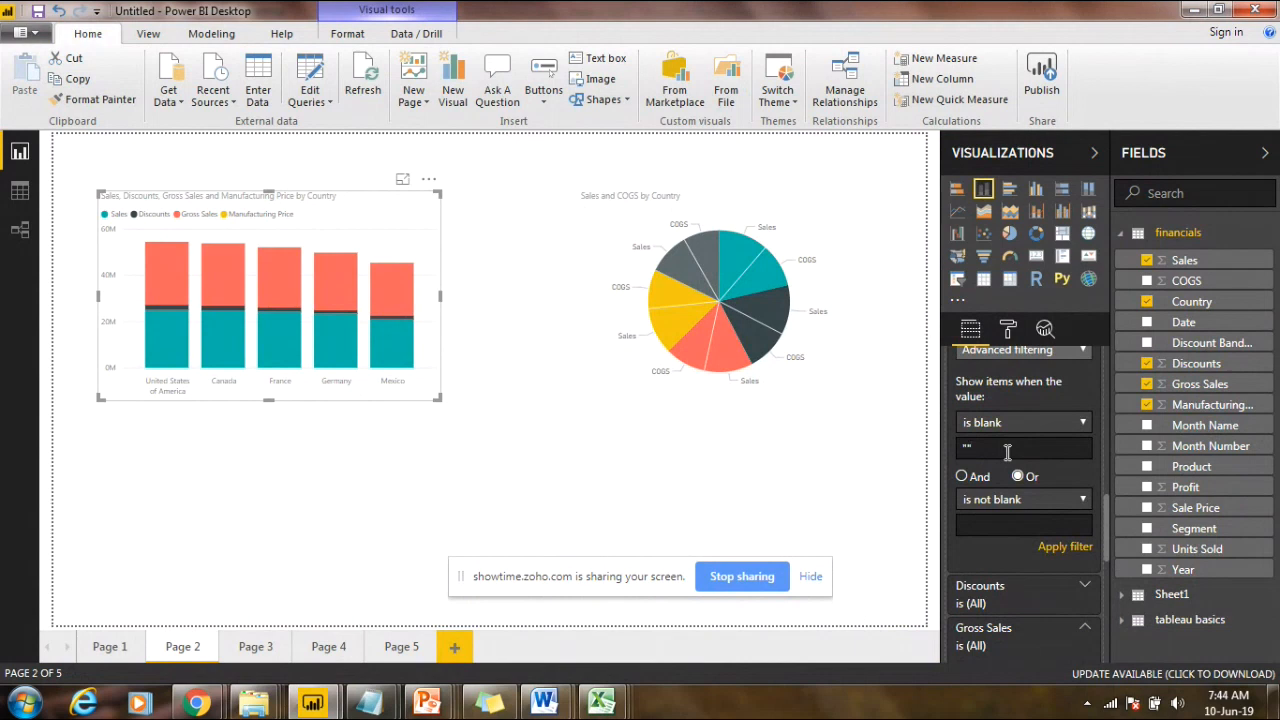
pyautogui.moveTo(1000, 451); pyautogui.dragTo(936, 449)
pyautogui.press('BackSpace')
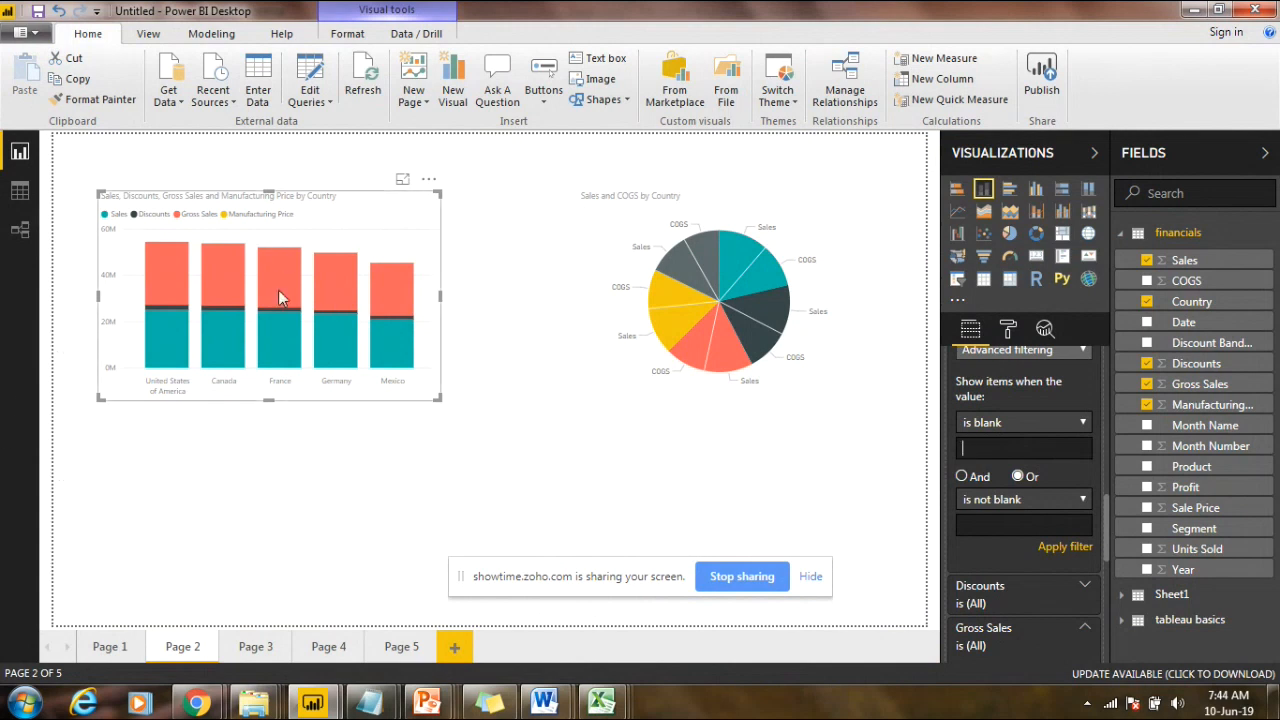
pyautogui.moveTo(352, 303)
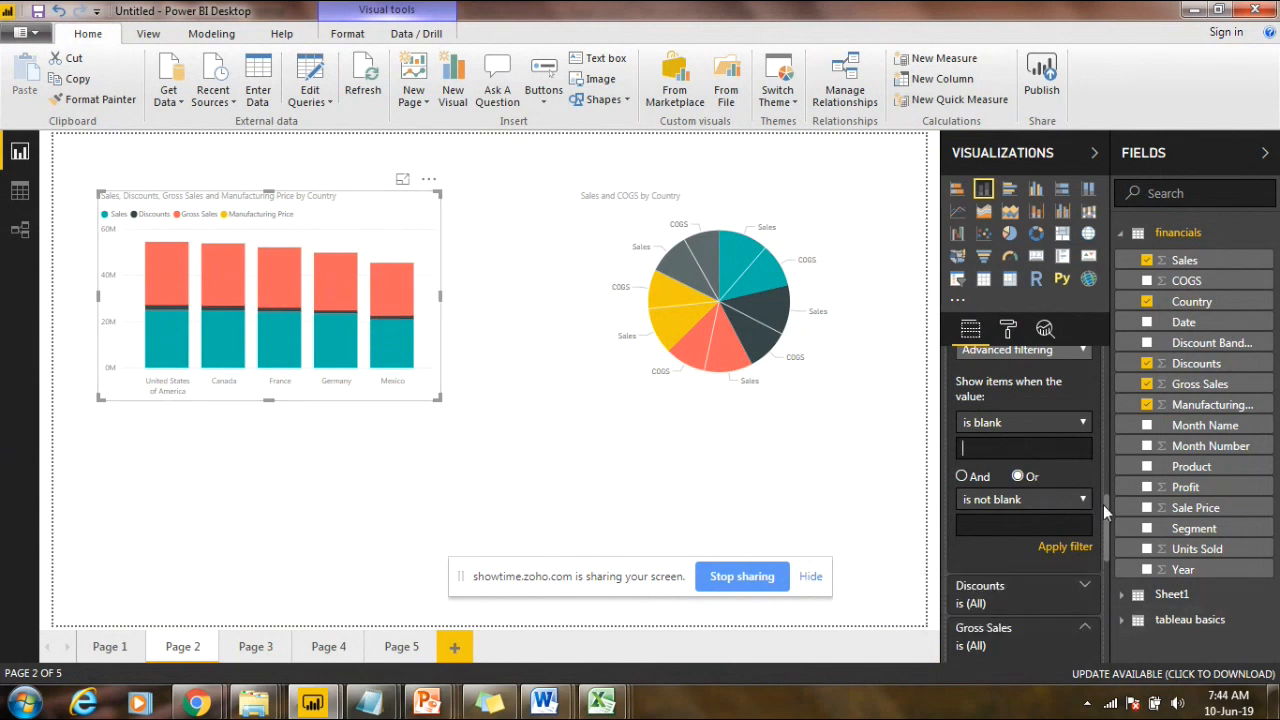
pyautogui.moveTo(1104, 506); pyautogui.dragTo(1099, 480)
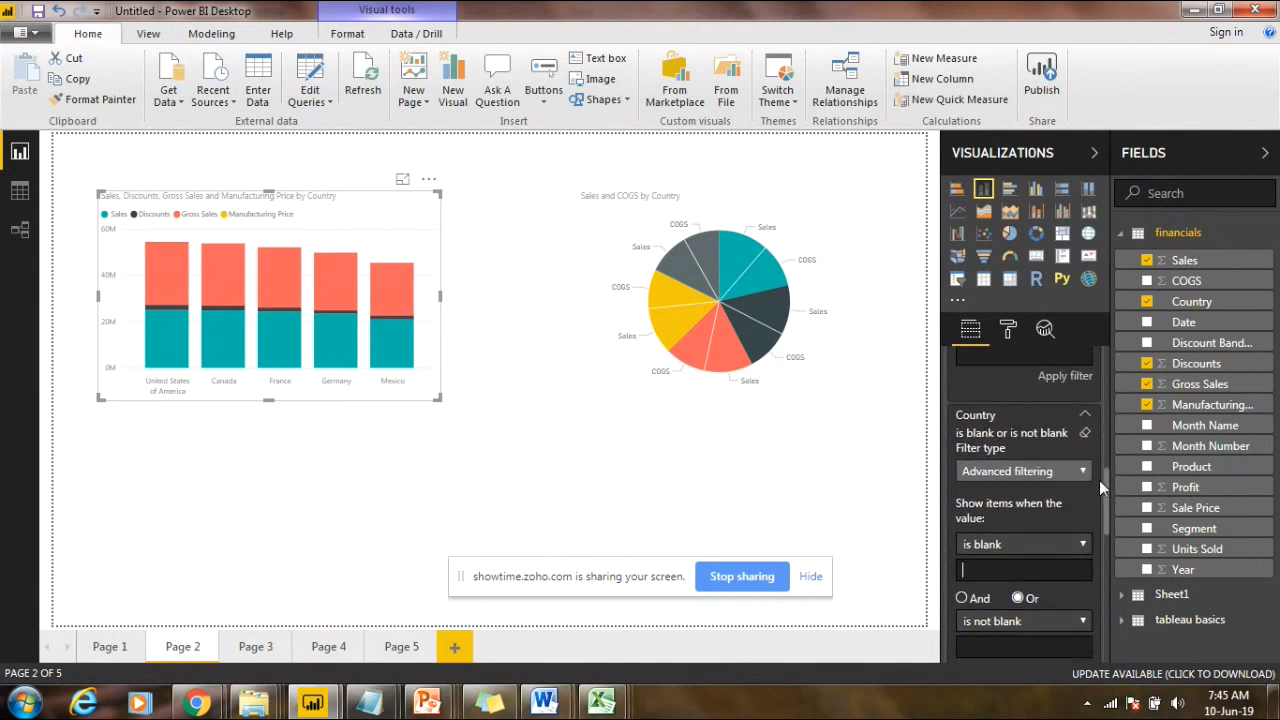
# Step: Switch the Country filter to Top N and narrow the sales-by-country bar chart slightly
pyautogui.click(1030, 474)
pyautogui.click(1015, 523)
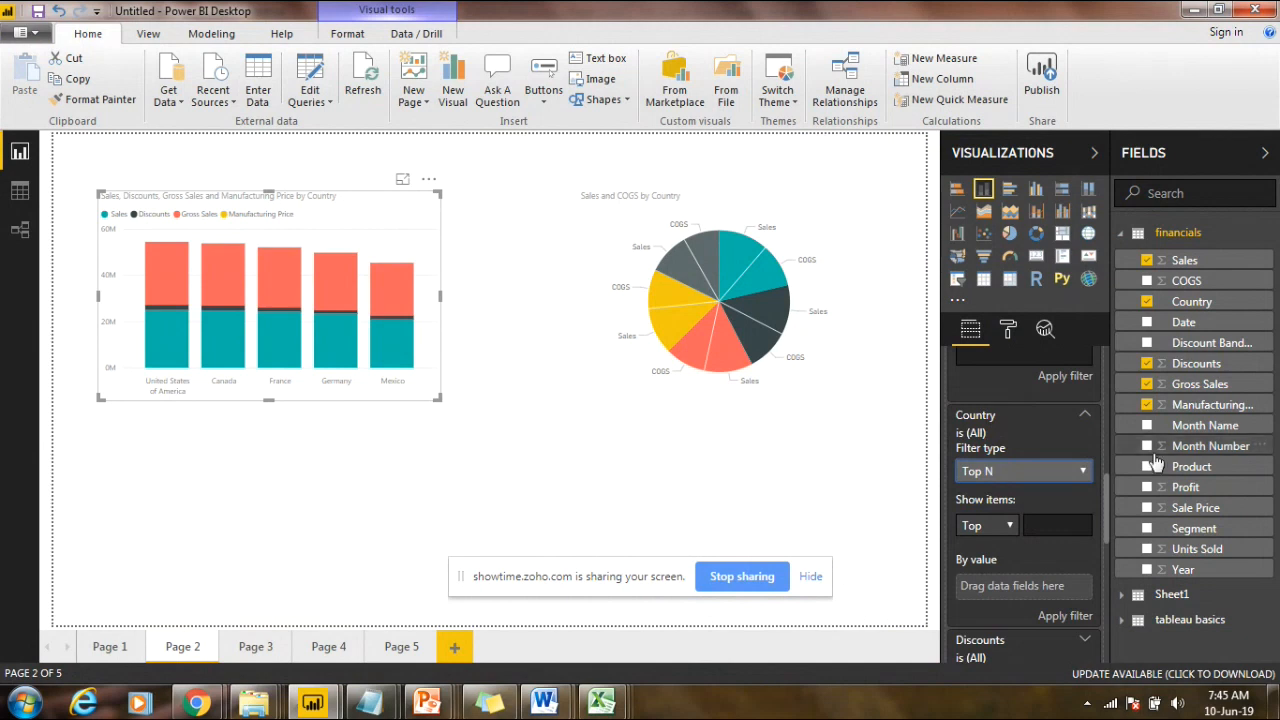
pyautogui.scroll(-3, 1107, 495)
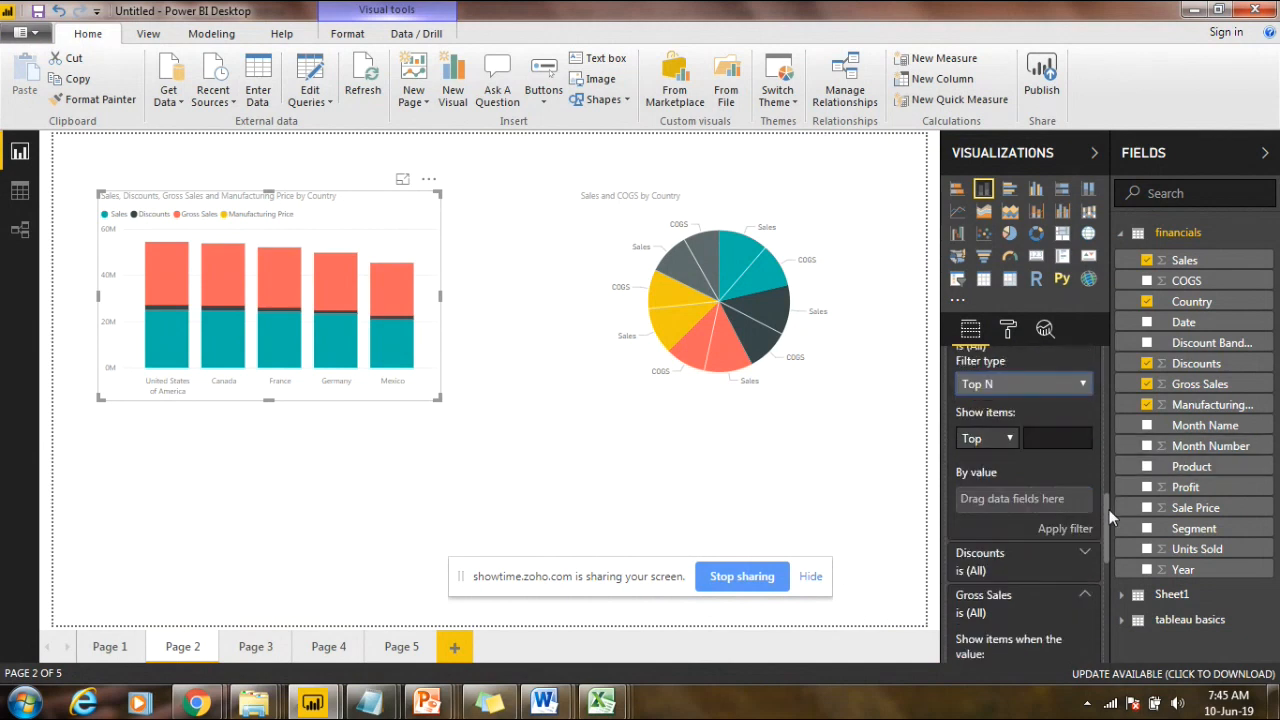
pyautogui.scroll(1, 1110, 503)
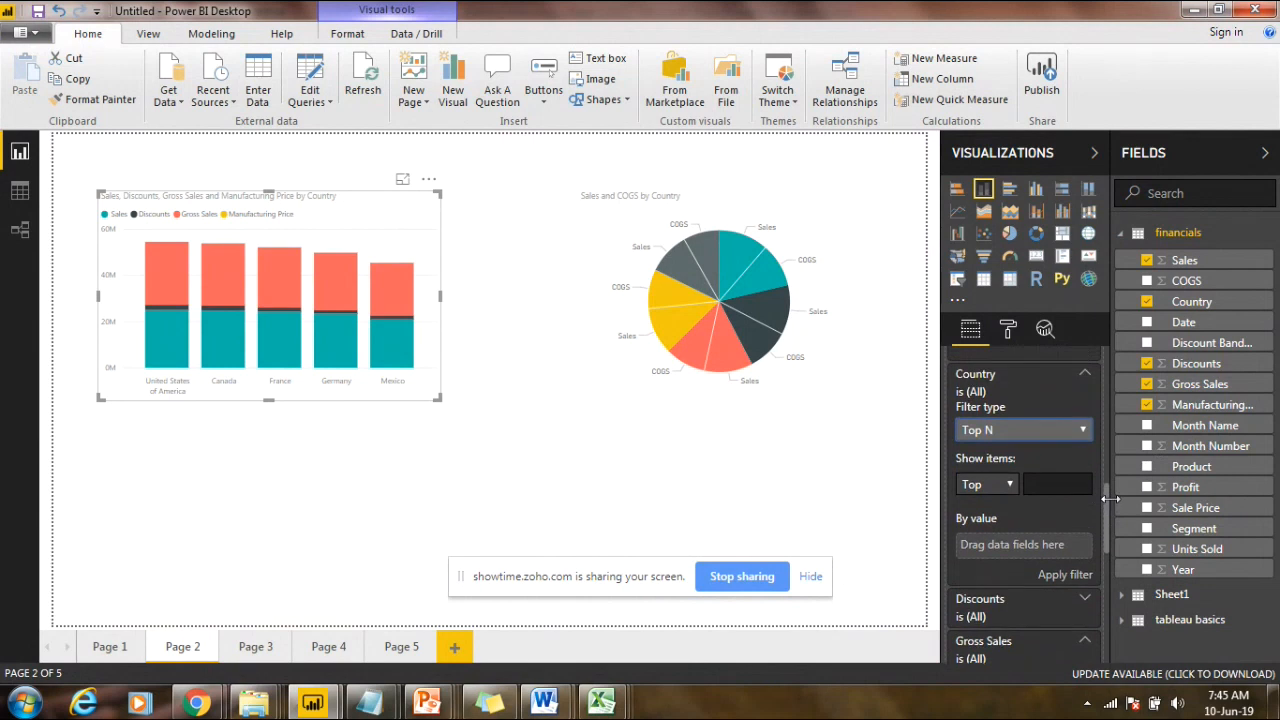
pyautogui.moveTo(1107, 504); pyautogui.dragTo(1107, 505)
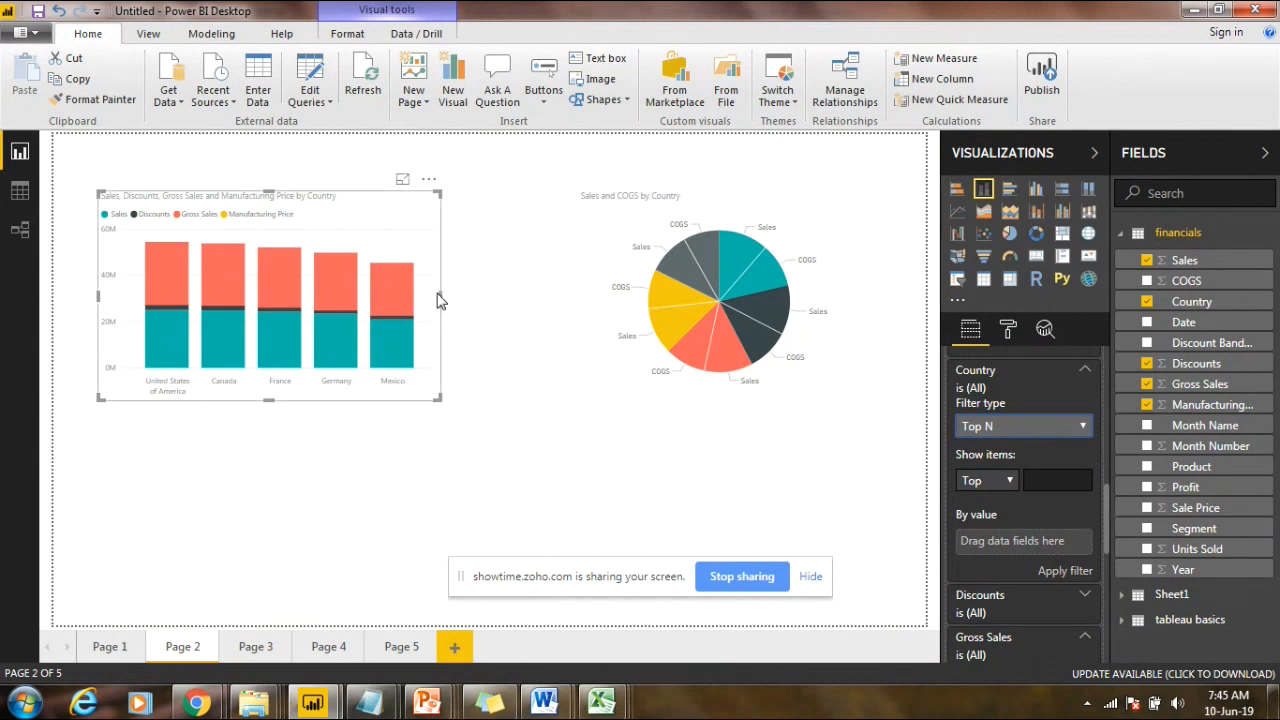
pyautogui.moveTo(441, 298); pyautogui.dragTo(421, 300)
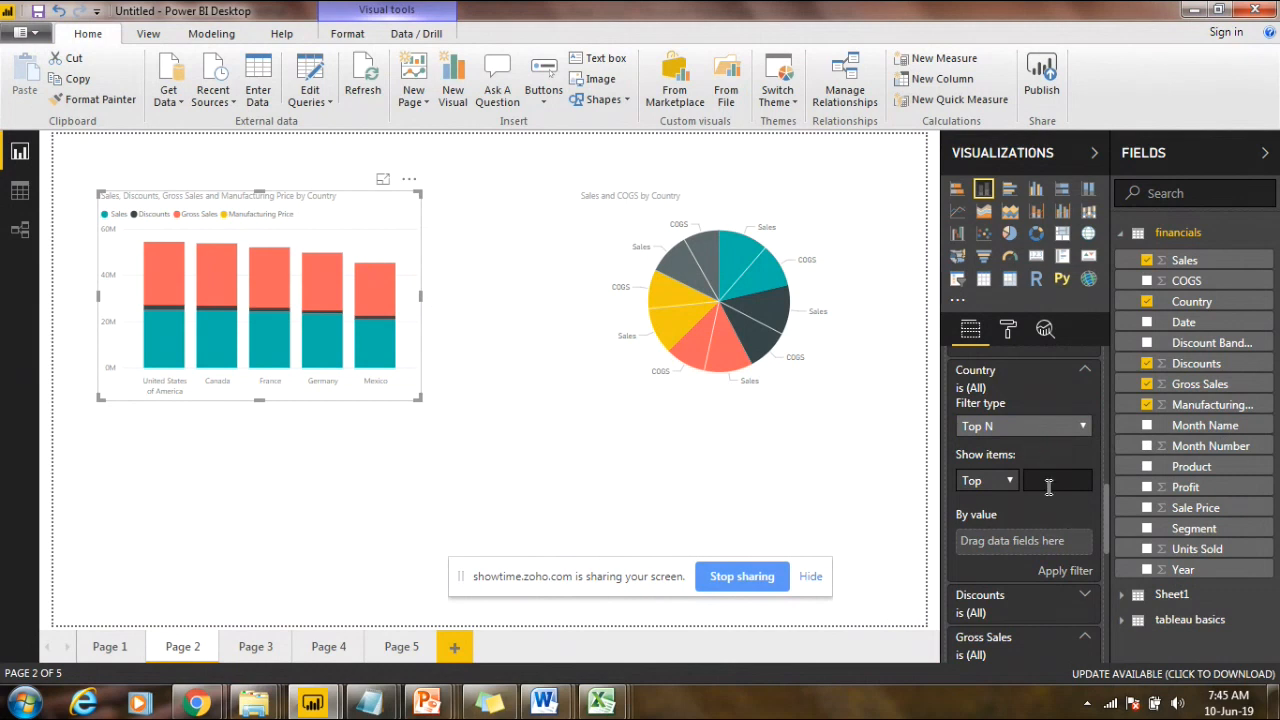
# Step: Apply a Top 2 by Sales Country filter, leaving United States and Canada
pyautogui.write('2')
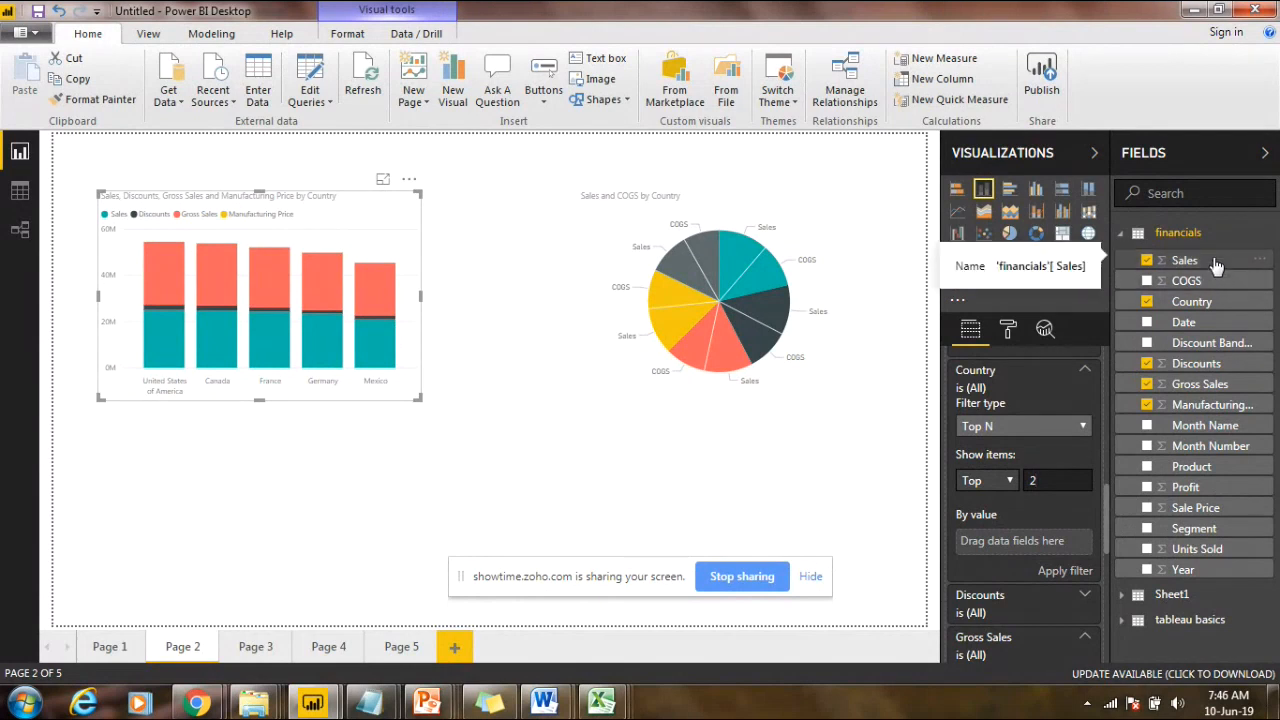
pyautogui.moveTo(1214, 262); pyautogui.dragTo(1040, 544)
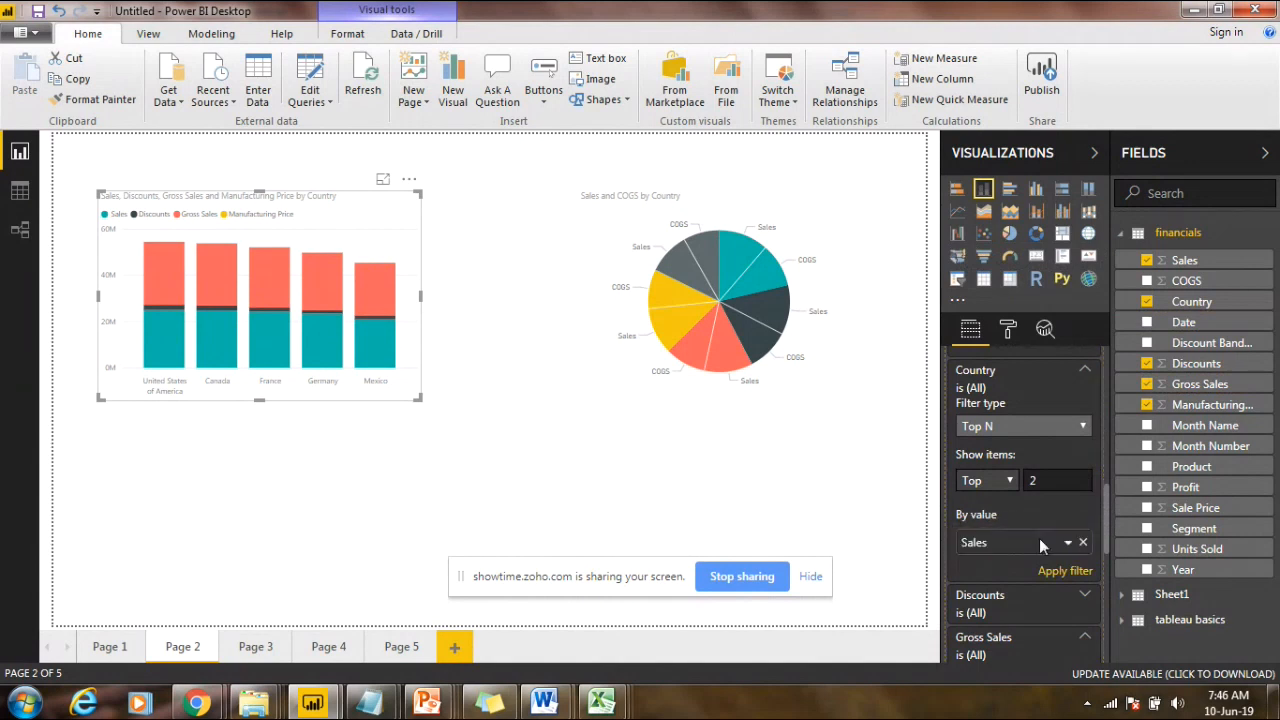
pyautogui.moveTo(1191, 467); pyautogui.dragTo(1014, 548)
pyautogui.click(1083, 542)
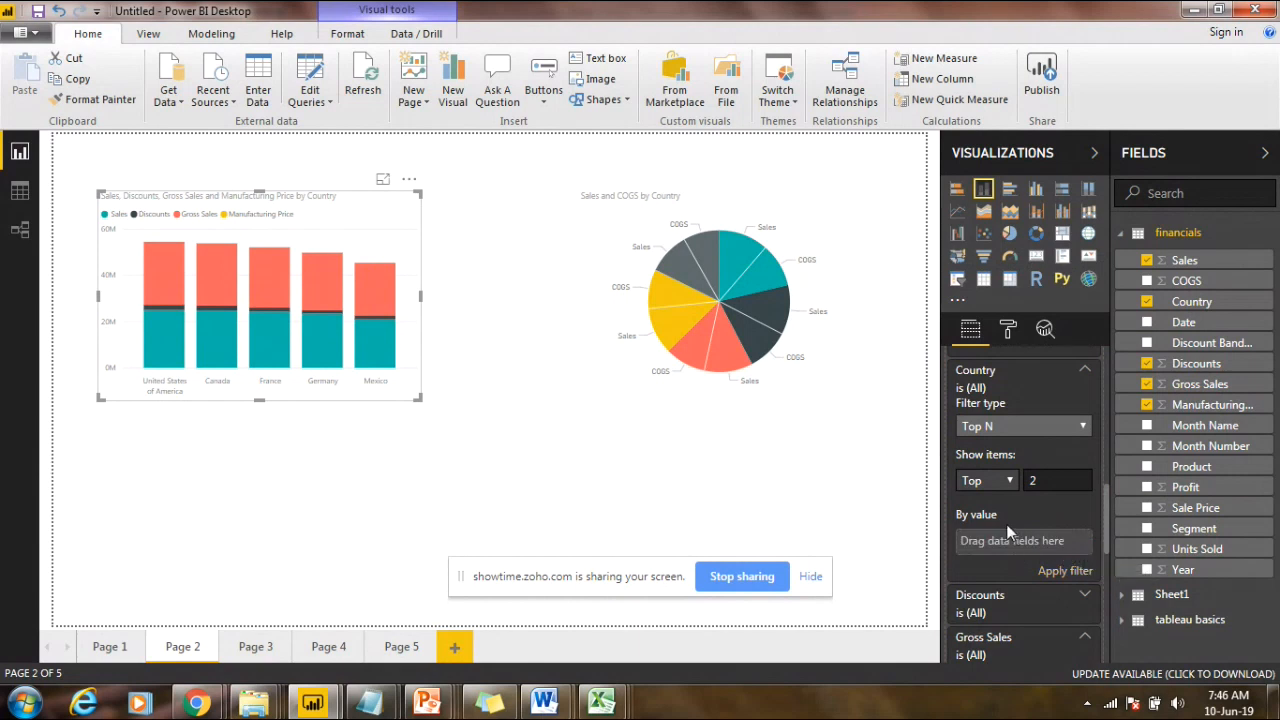
pyautogui.moveTo(1188, 262); pyautogui.dragTo(1020, 553)
pyautogui.click(1076, 571)
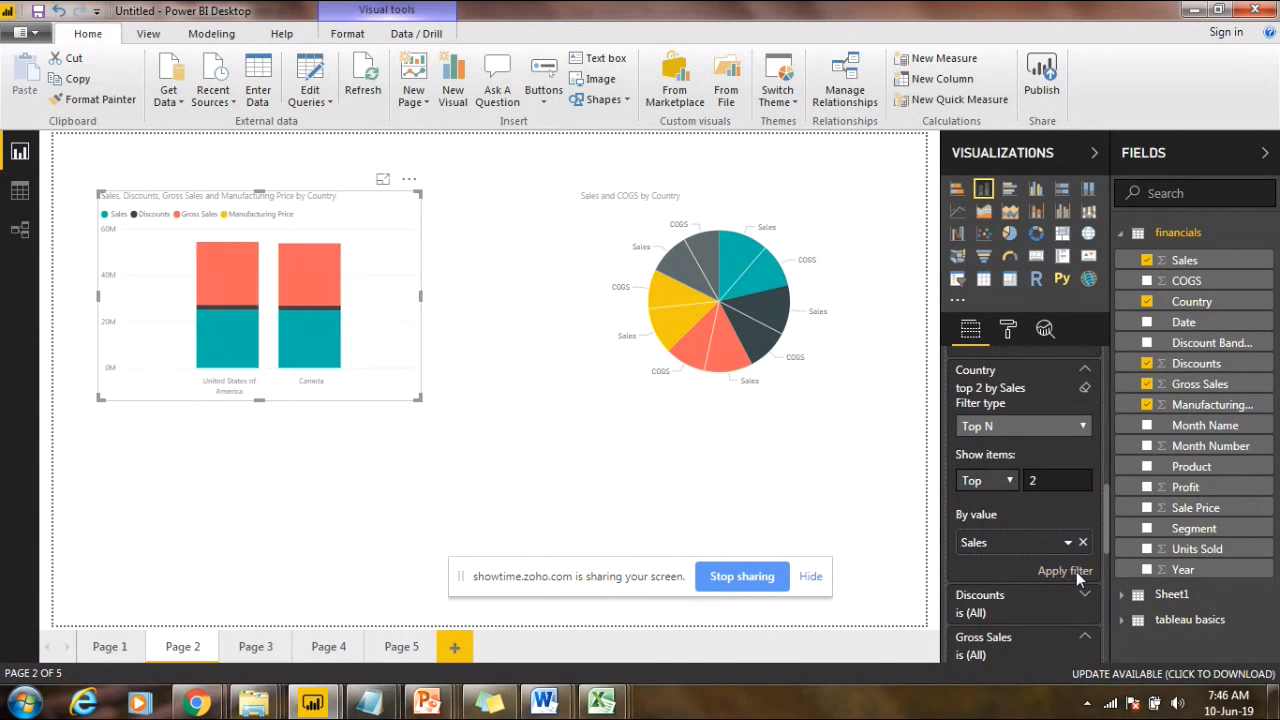
pyautogui.moveTo(200, 323)
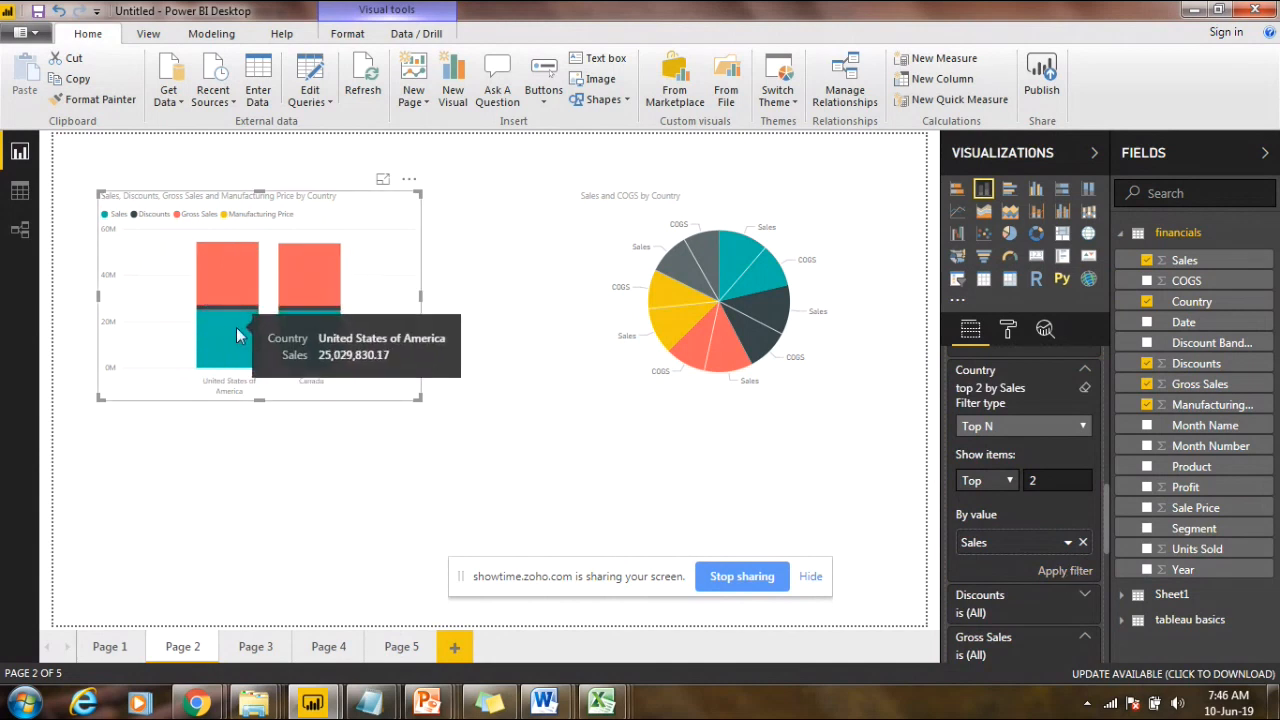
pyautogui.moveTo(291, 274)
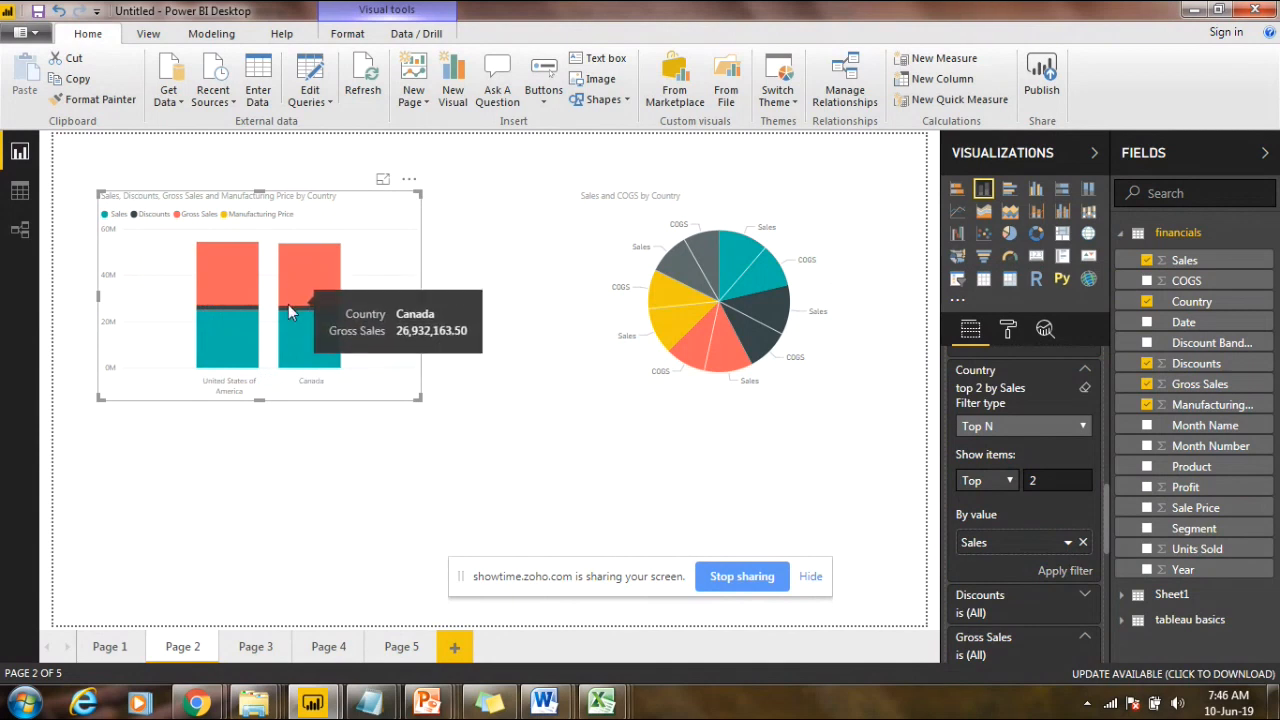
pyautogui.moveTo(247, 355)
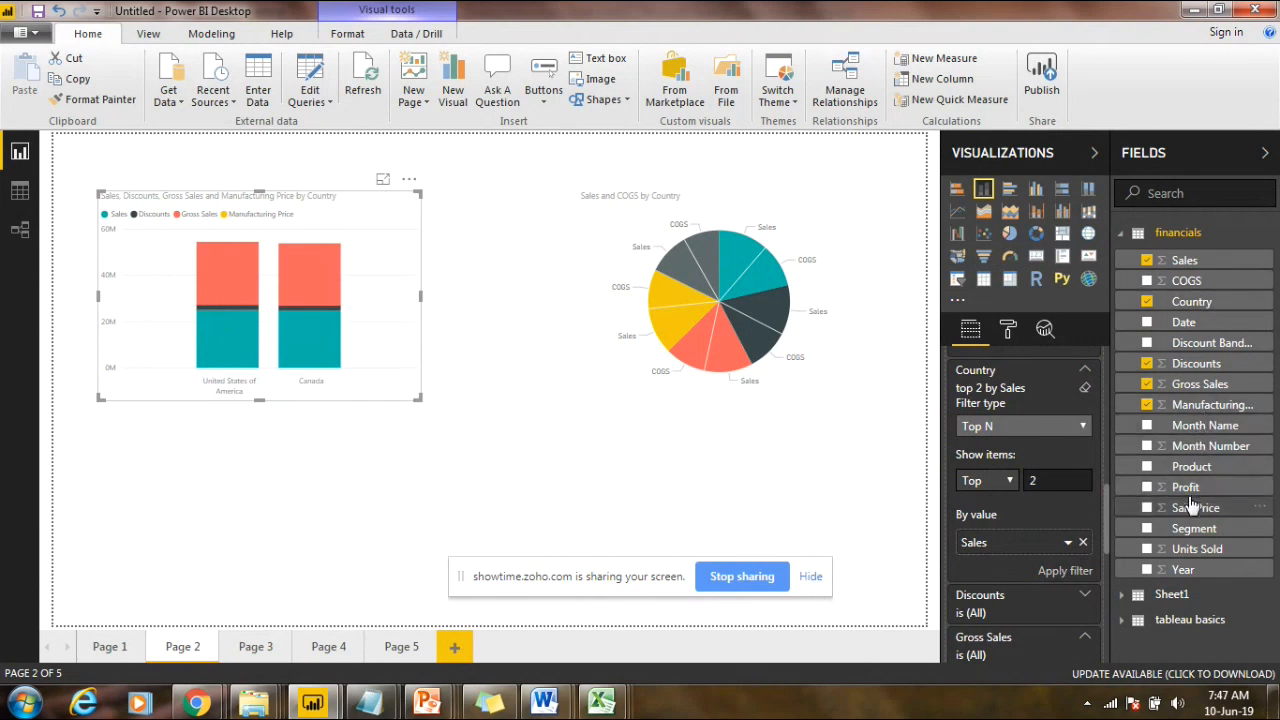
pyautogui.moveTo(1186, 488); pyautogui.dragTo(1013, 545)
pyautogui.moveTo(1205, 510); pyautogui.dragTo(1009, 552)
pyautogui.moveTo(1196, 549); pyautogui.dragTo(1018, 542)
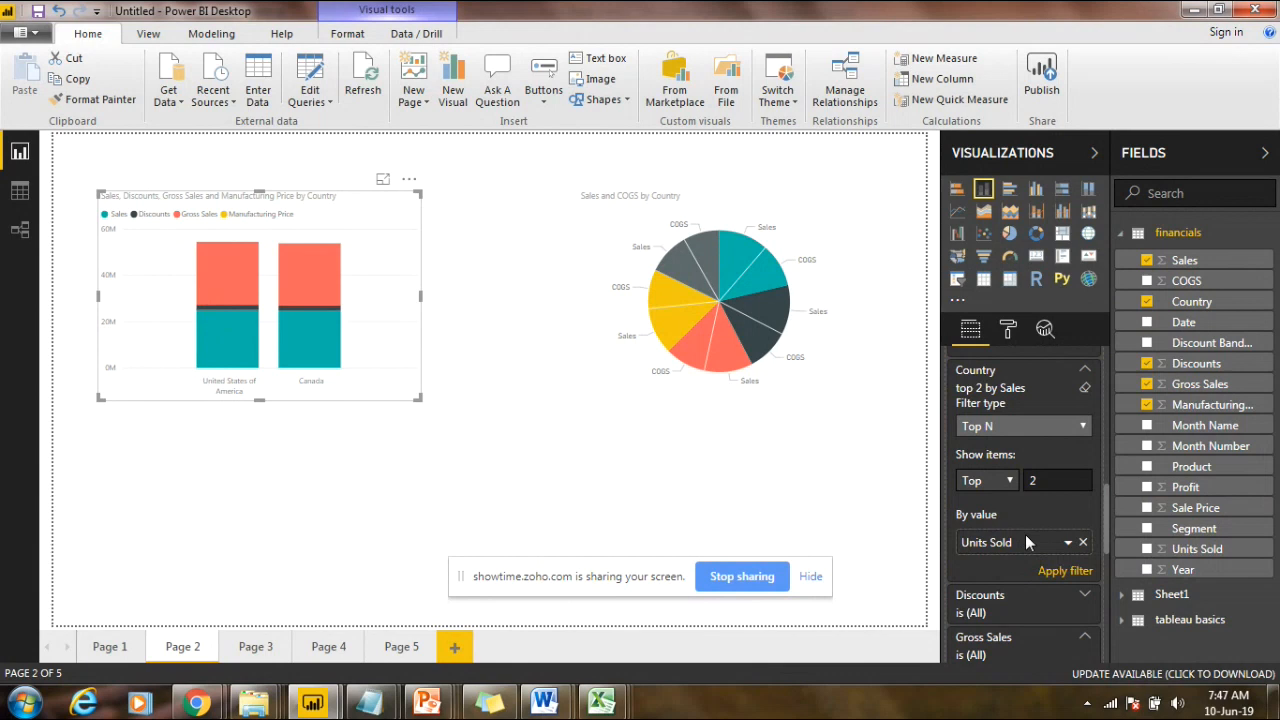
pyautogui.click(1025, 541)
pyautogui.click(1068, 543)
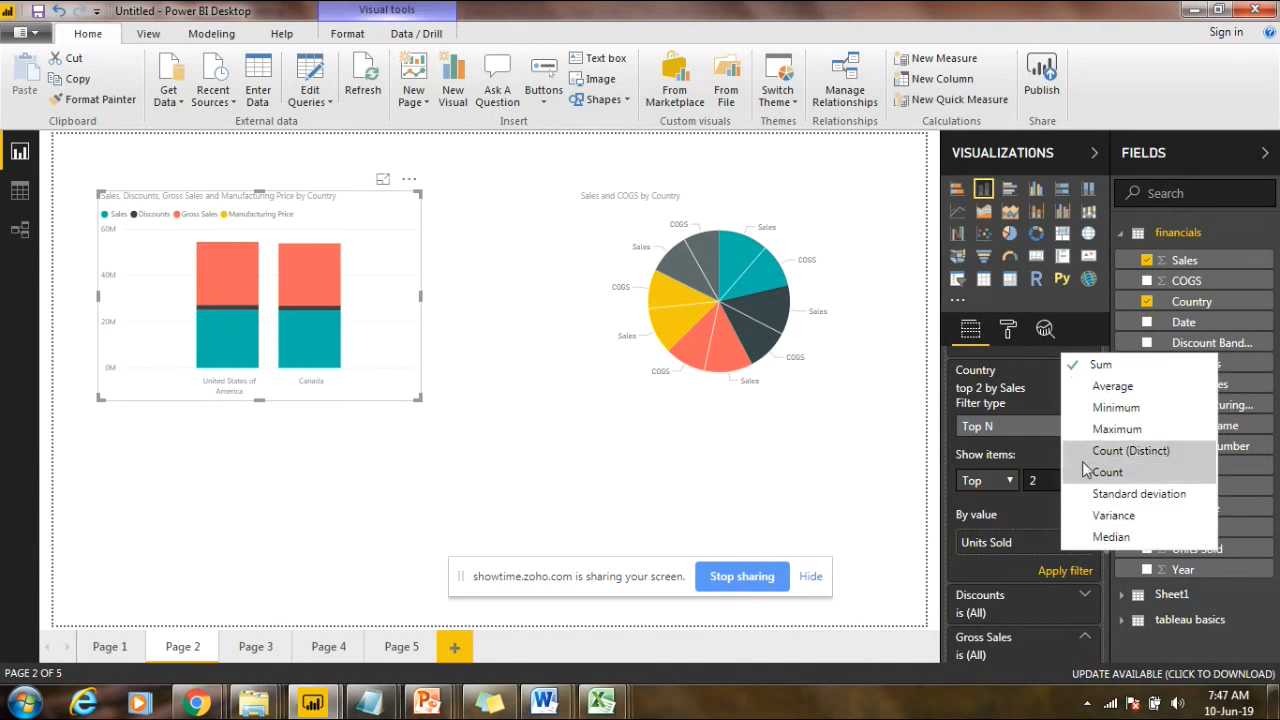
pyautogui.click(872, 512)
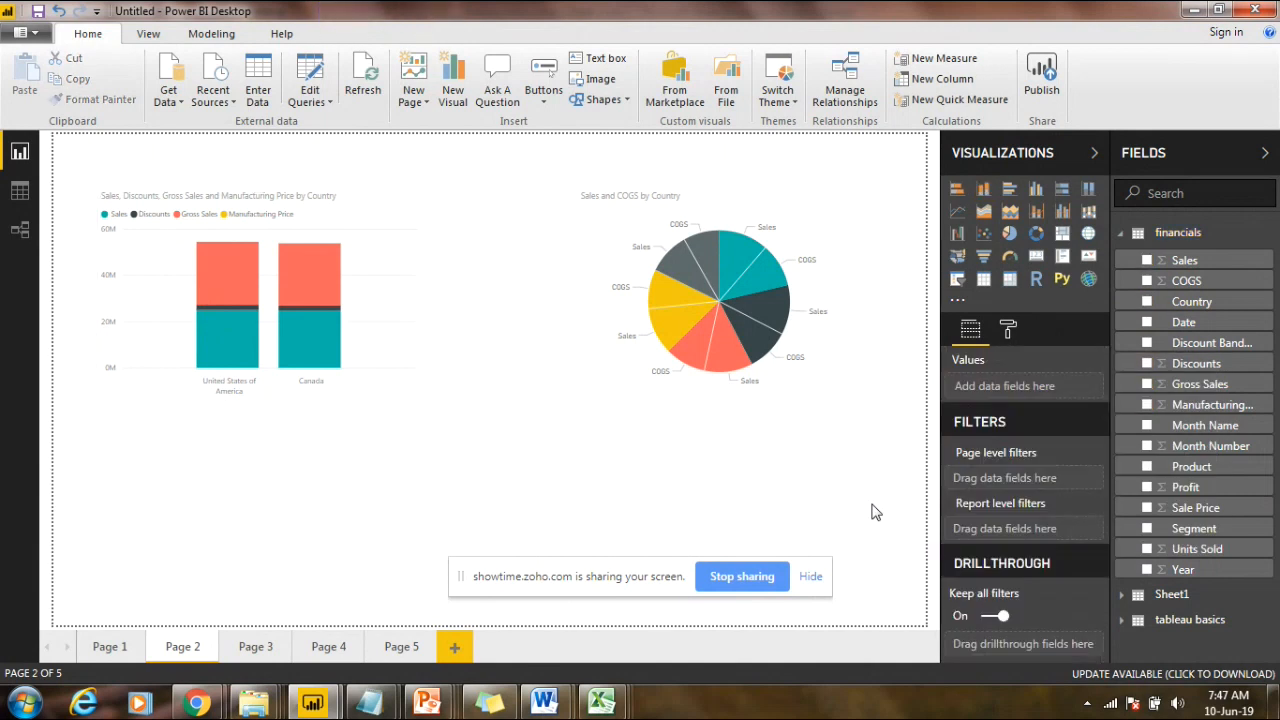
pyautogui.click(378, 340)
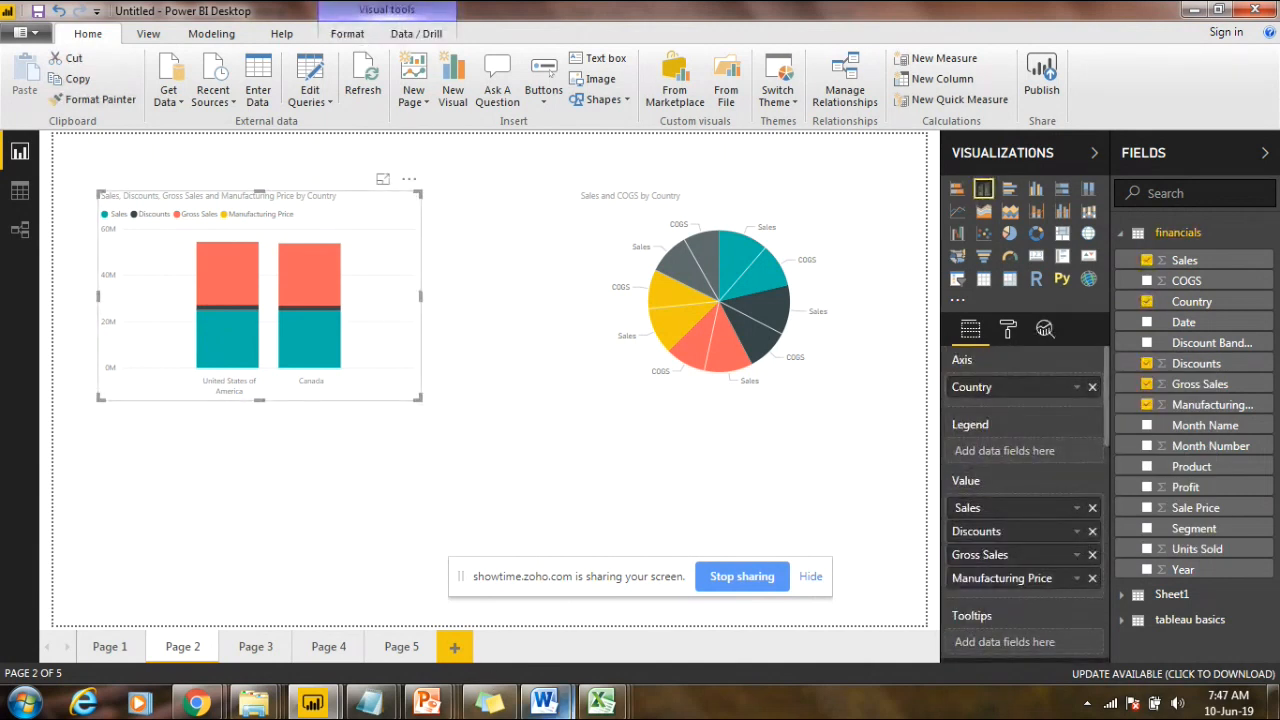
# Step: In Word, add notes 'Top N will compare the values based on measure' and 'It will take only single value'
pyautogui.moveTo(545, 700)
pyautogui.click(625, 641)
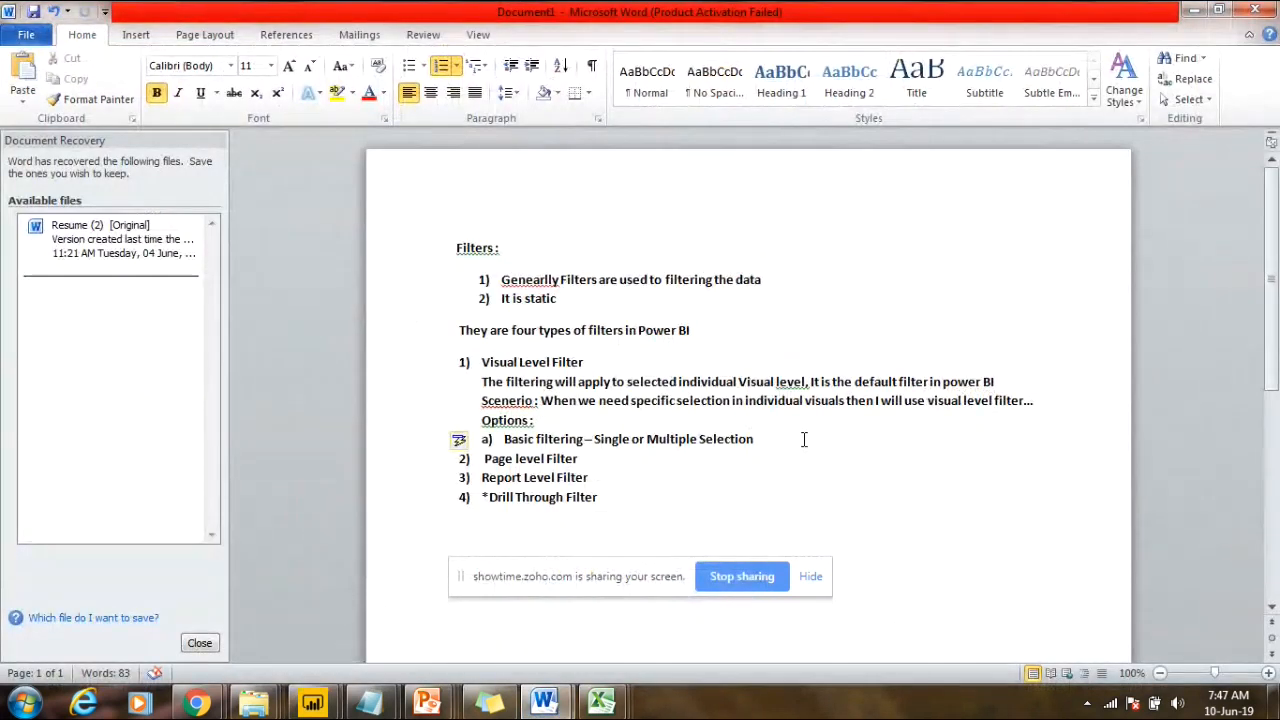
pyautogui.press('Return')
pyautogui.press('Return')
pyautogui.press('Return')
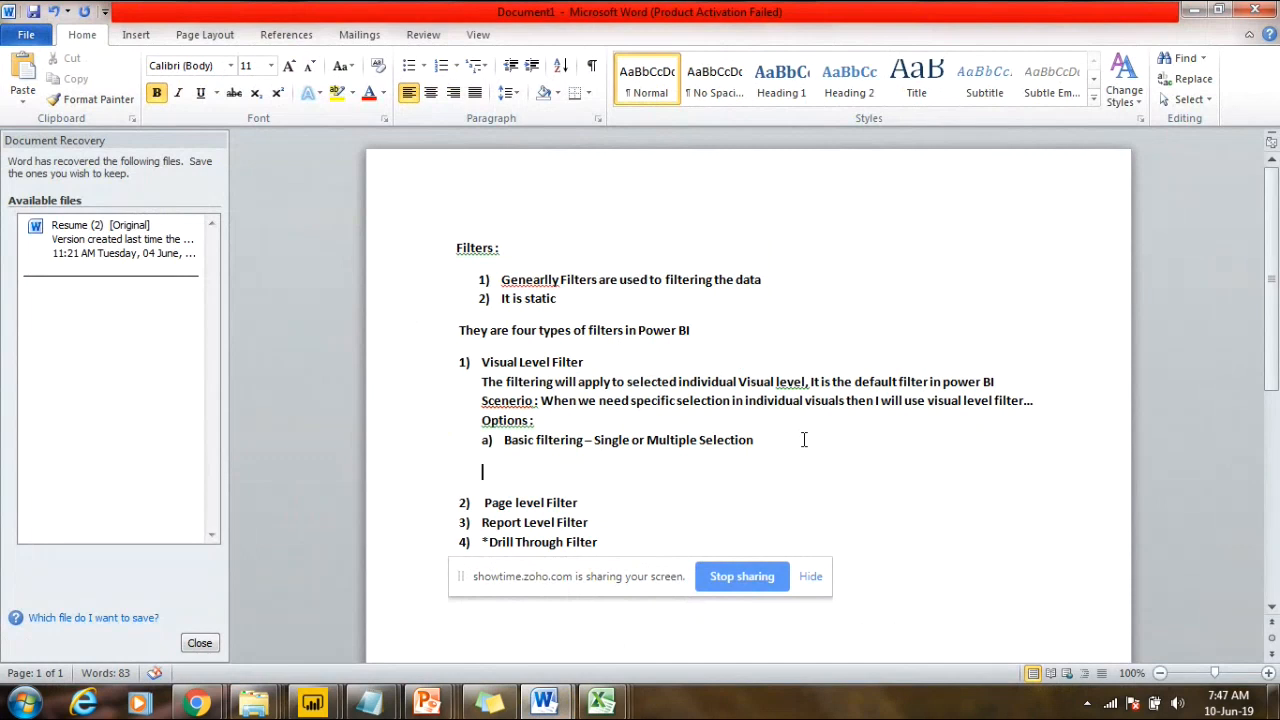
pyautogui.write('TOp')
pyautogui.write(' N ')
pyautogui.write(':')
pyautogui.write(' Top ')
pyautogui.write('N')
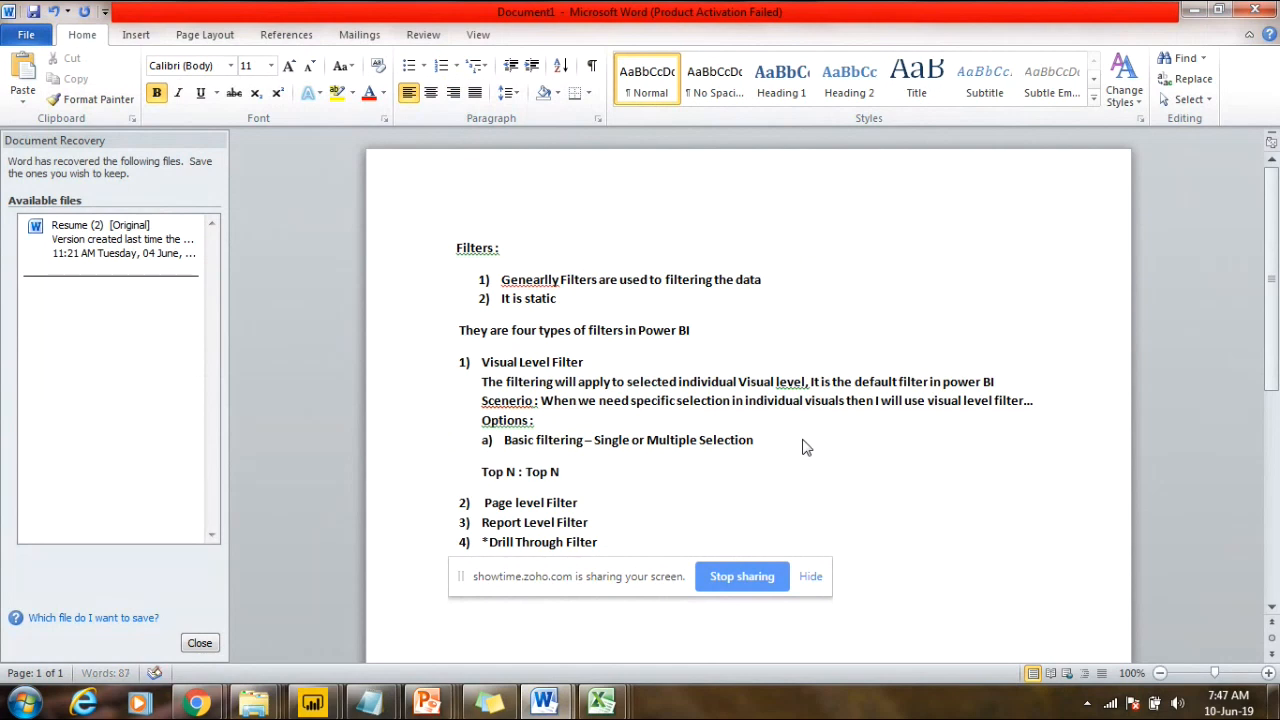
pyautogui.write(' will compar e')
pyautogui.press('BackSpace')
pyautogui.press('BackSpace')
pyautogui.write('e the values based on measure')
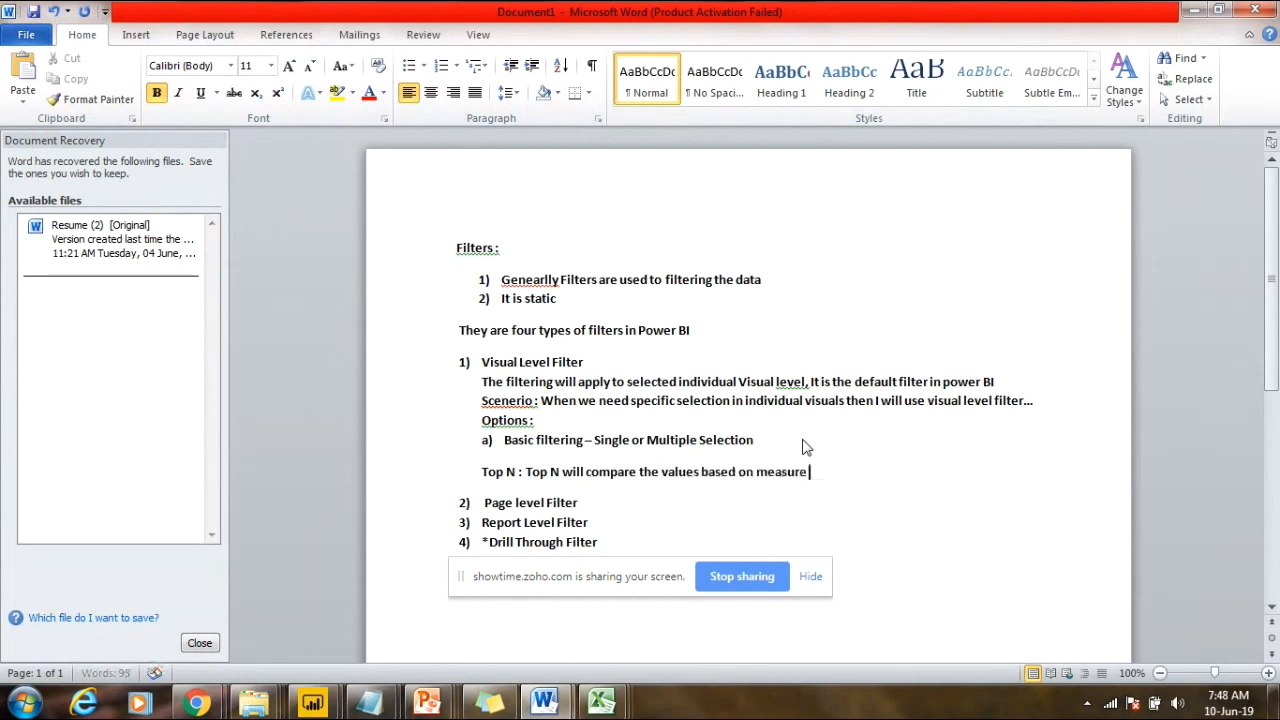
pyautogui.press('Return')
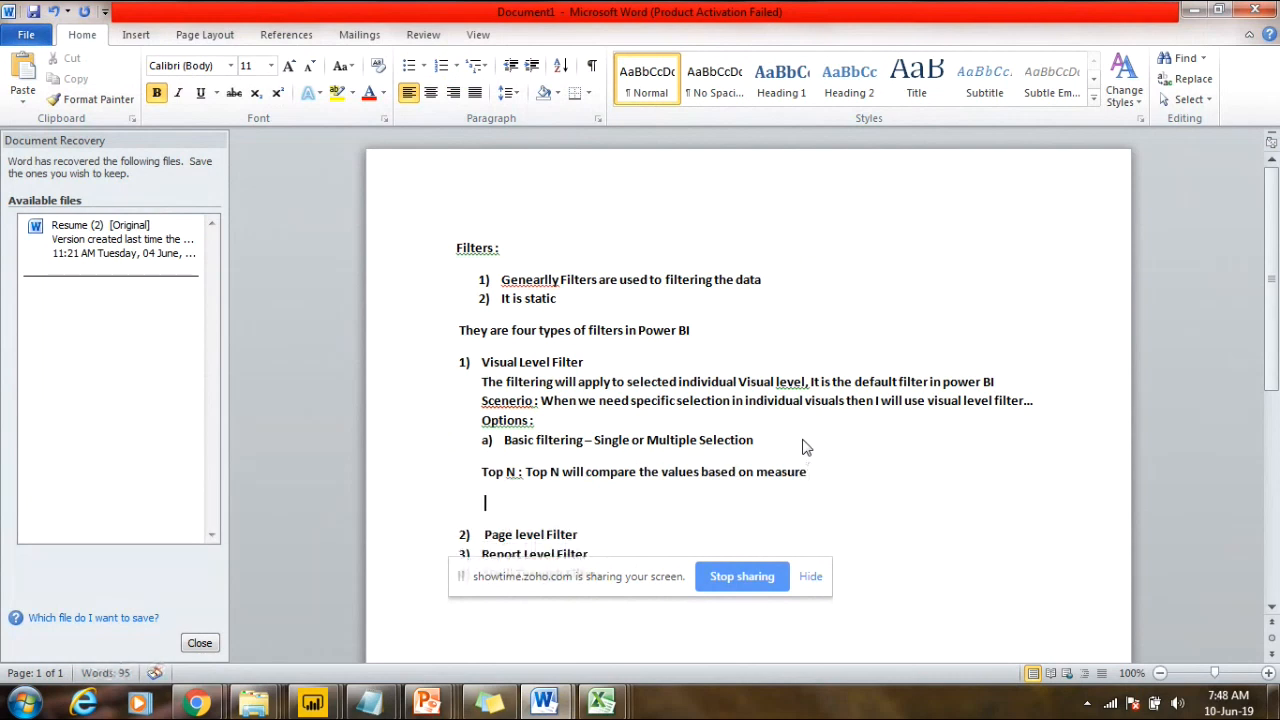
pyautogui.write('It will take only')
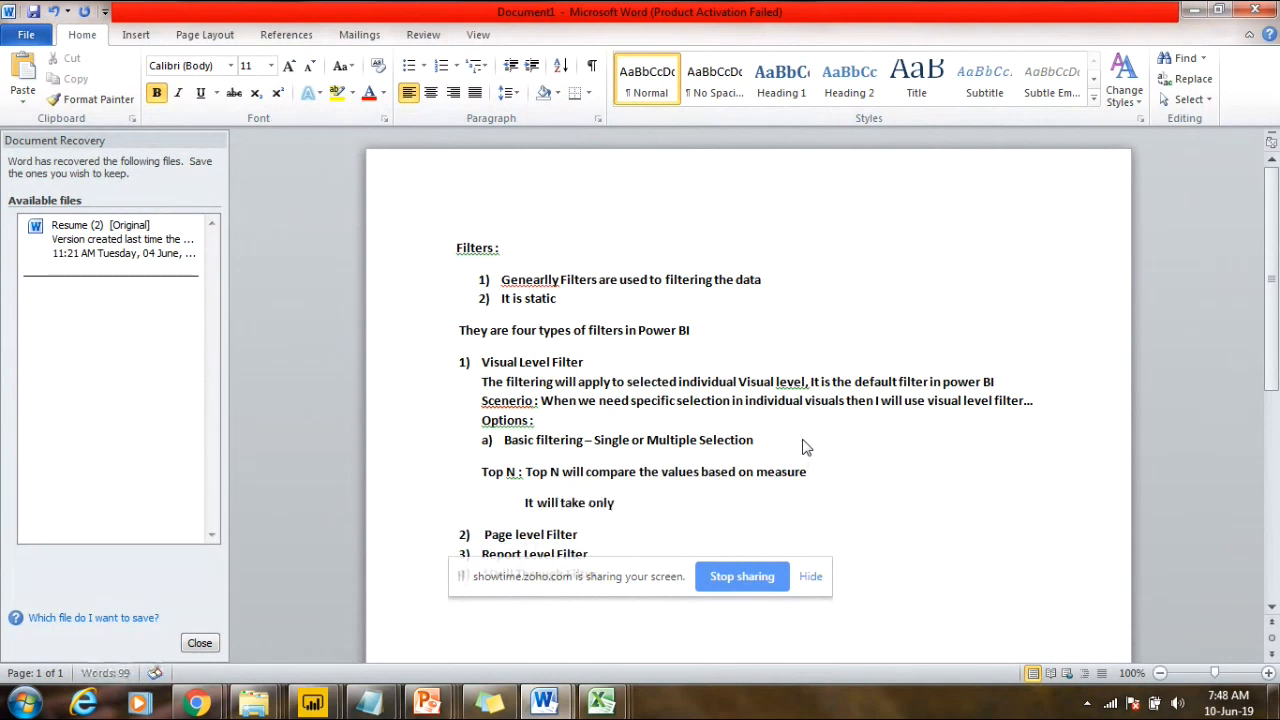
pyautogui.write(' single value')
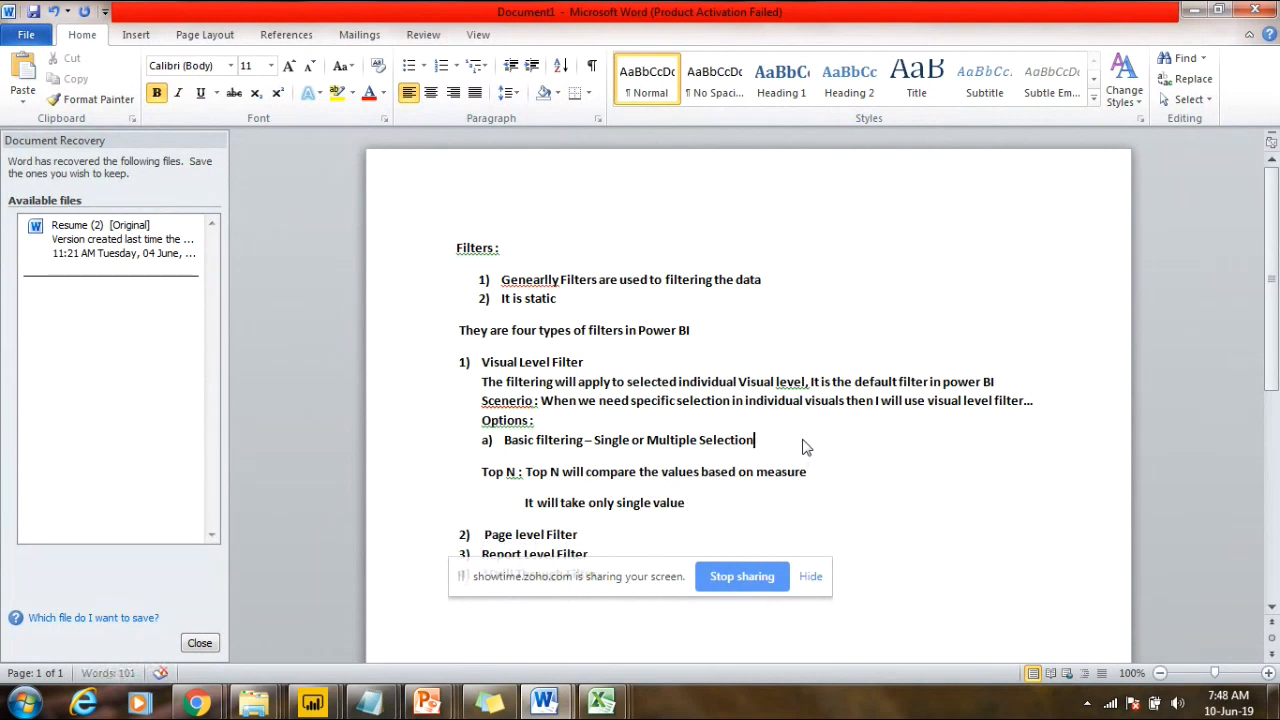
pyautogui.click(804, 445)
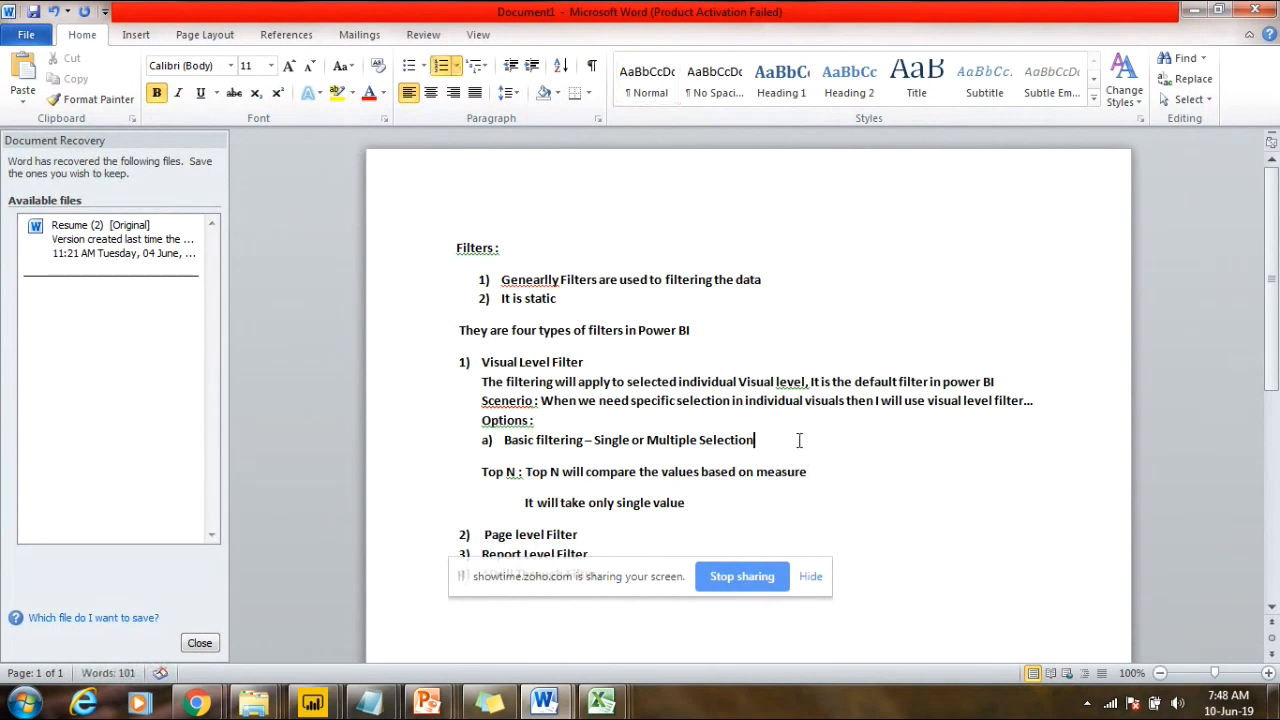
pyautogui.click(698, 500)
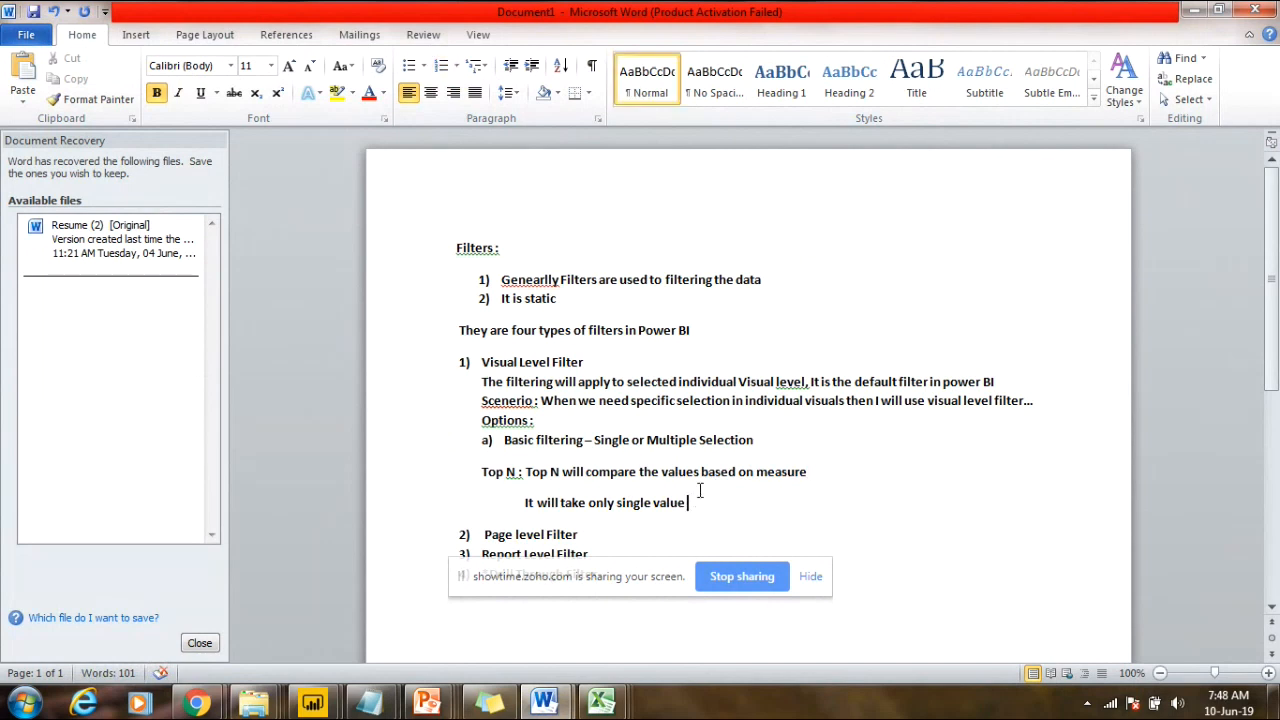
# Step: Back in Power BI, remove Discounts from the column chart's values
pyautogui.click(1196, 10)
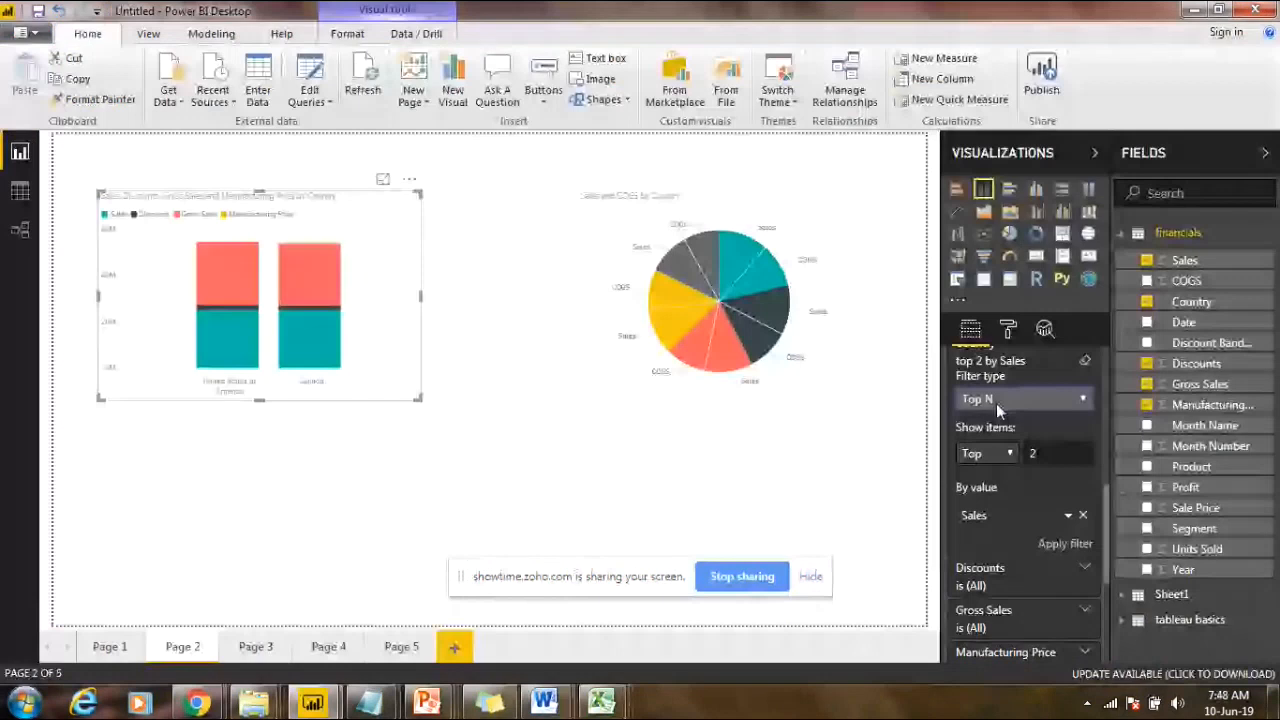
pyautogui.scroll(-2, 1037, 510)
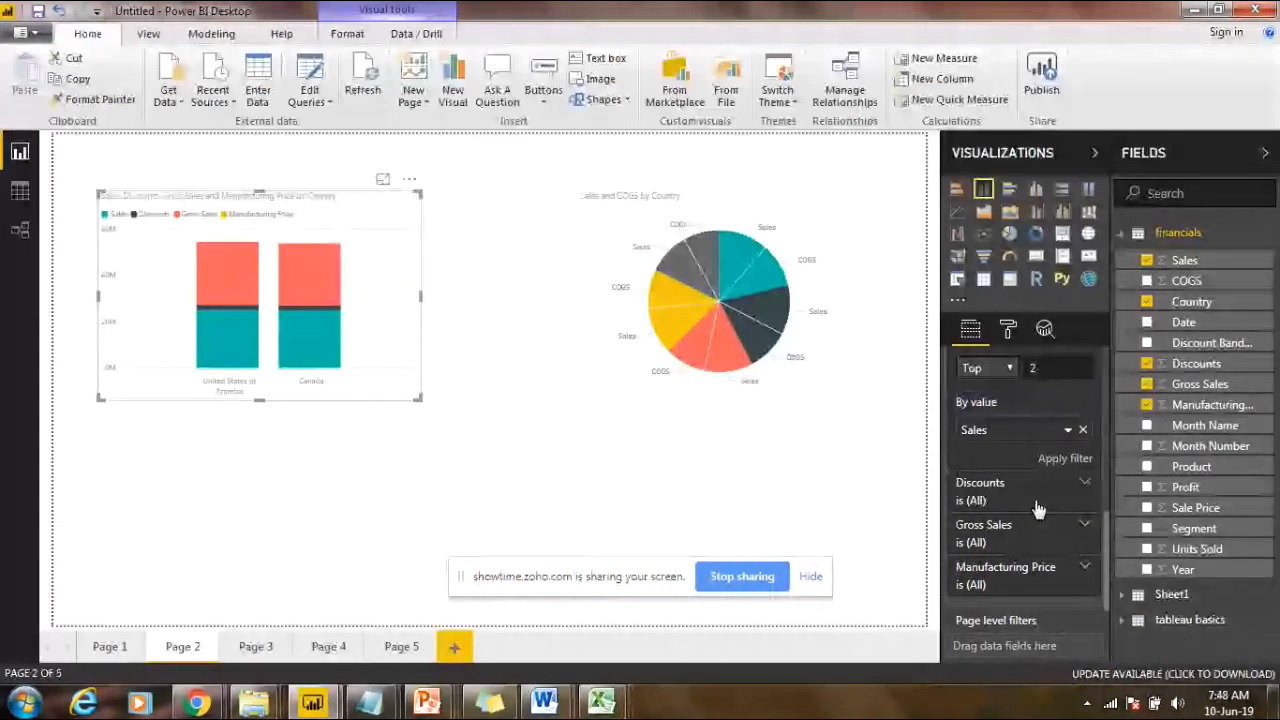
pyautogui.click(1037, 505)
pyautogui.click(1070, 497)
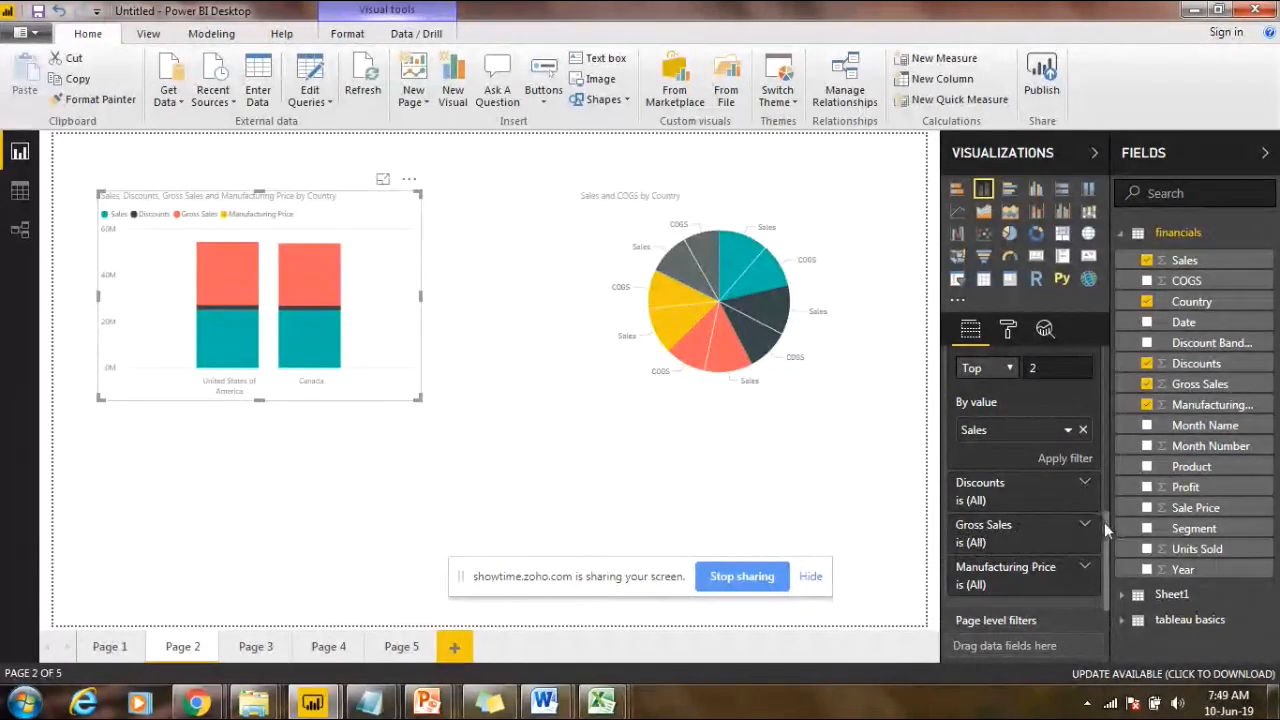
pyautogui.moveTo(1105, 525); pyautogui.dragTo(1110, 348)
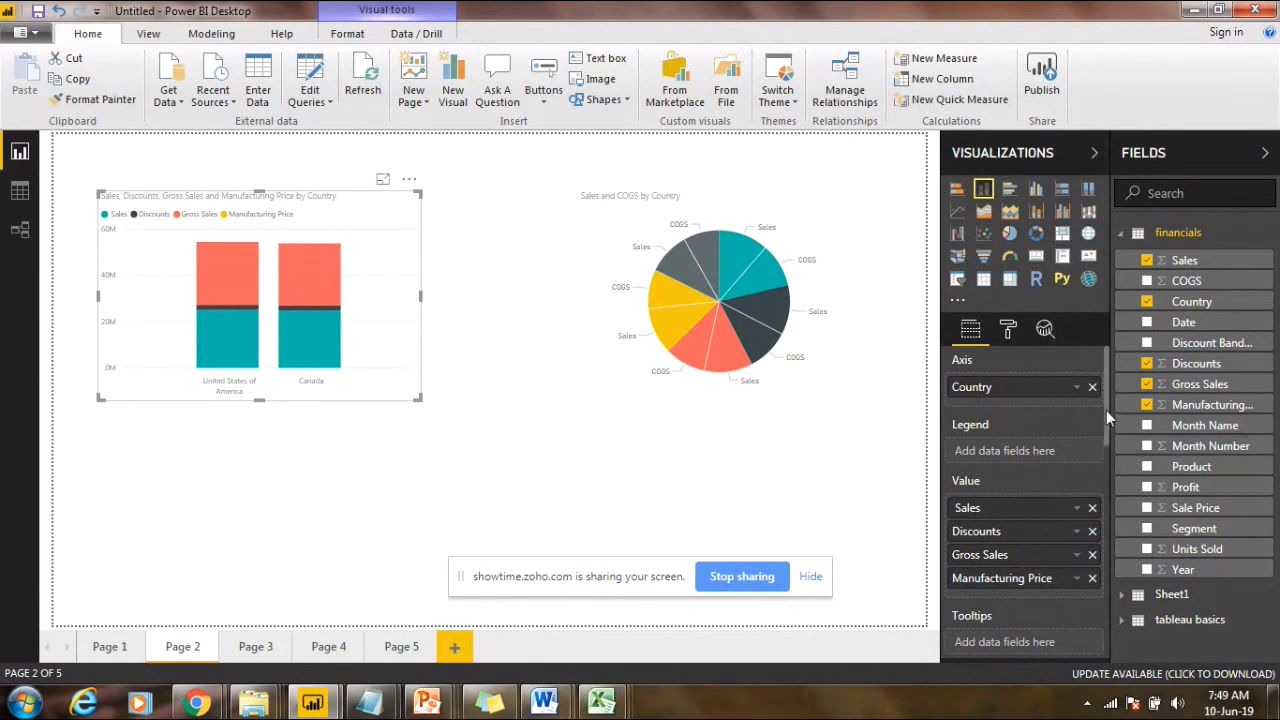
pyautogui.moveTo(1106, 411); pyautogui.dragTo(1106, 430)
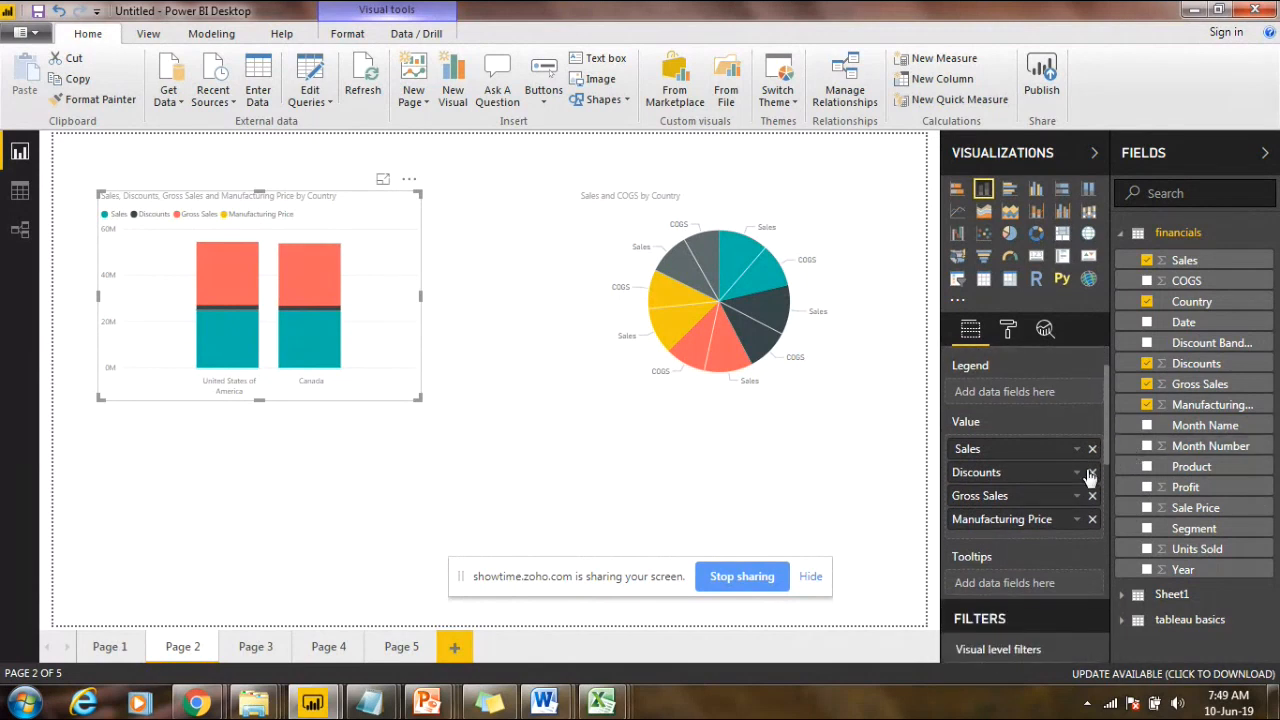
pyautogui.click(1091, 474)
# Step: Remove Gross Sales and Manufacturing Price from values and add Product as the chart's Legend
pyautogui.click(1091, 474)
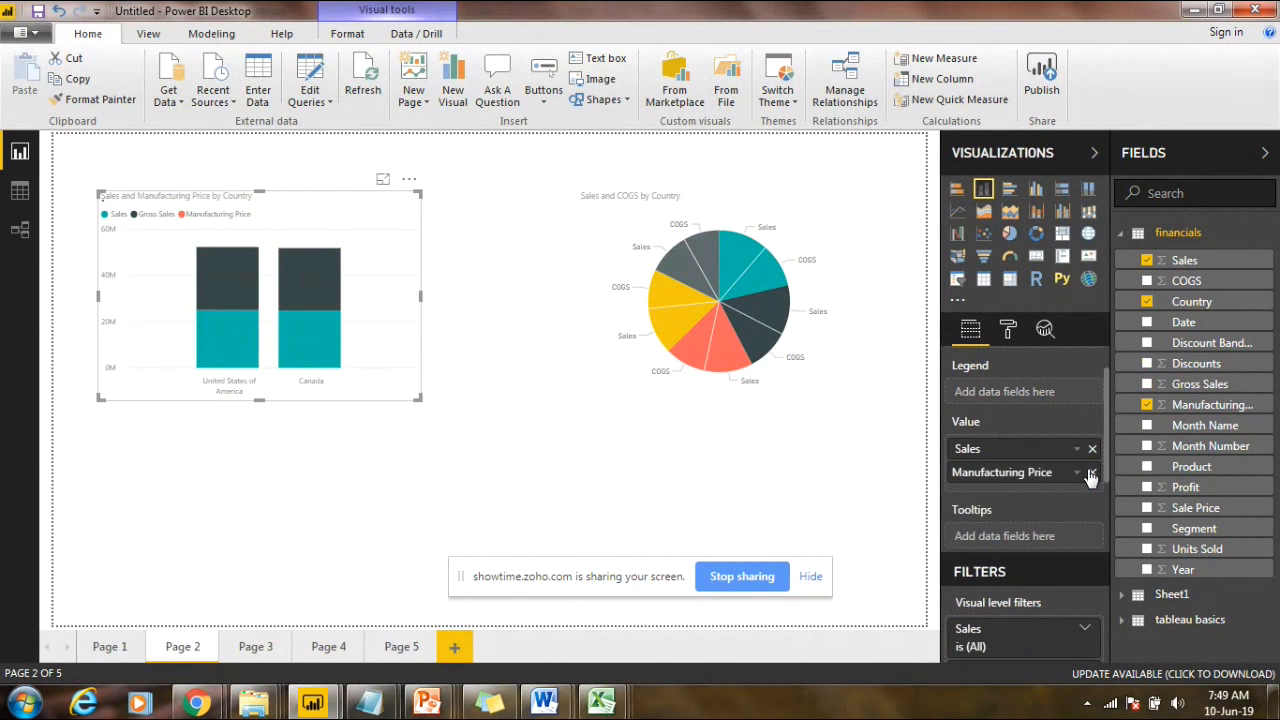
pyautogui.click(1091, 474)
pyautogui.moveTo(1190, 468); pyautogui.dragTo(1002, 392)
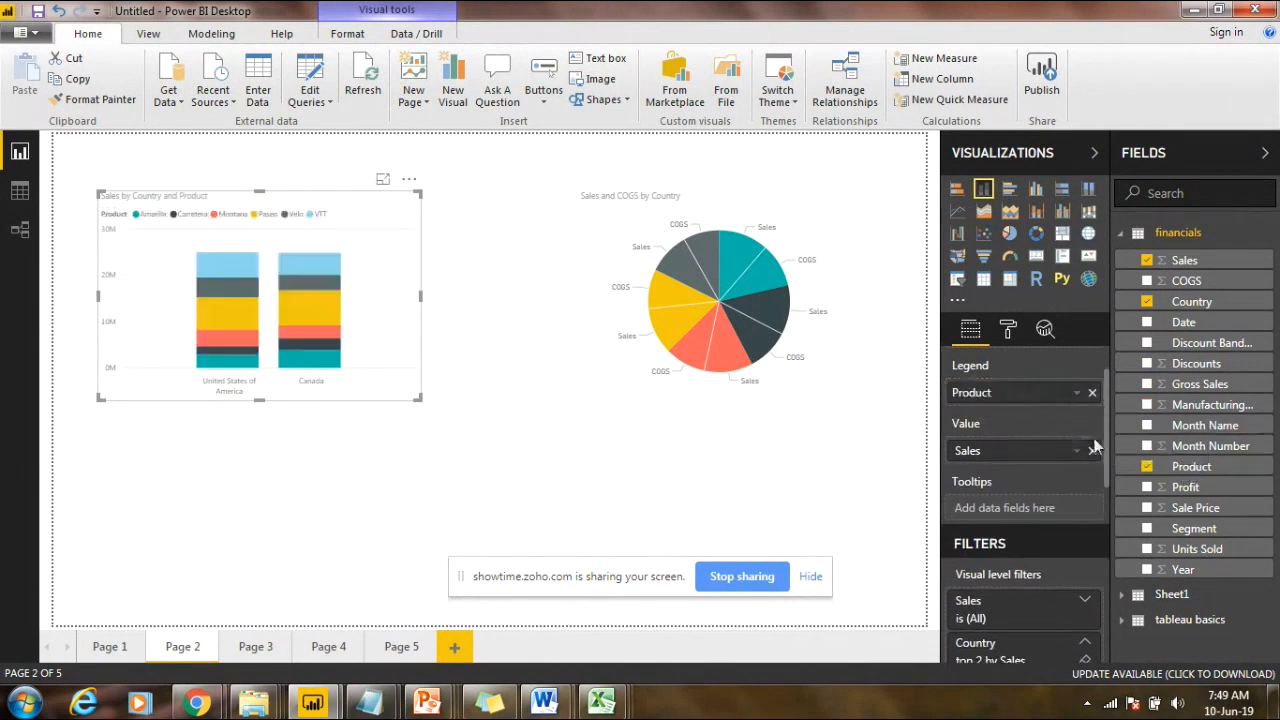
# Step: Set the Product visual-level filter type to Top N
pyautogui.moveTo(1104, 428); pyautogui.dragTo(1101, 561)
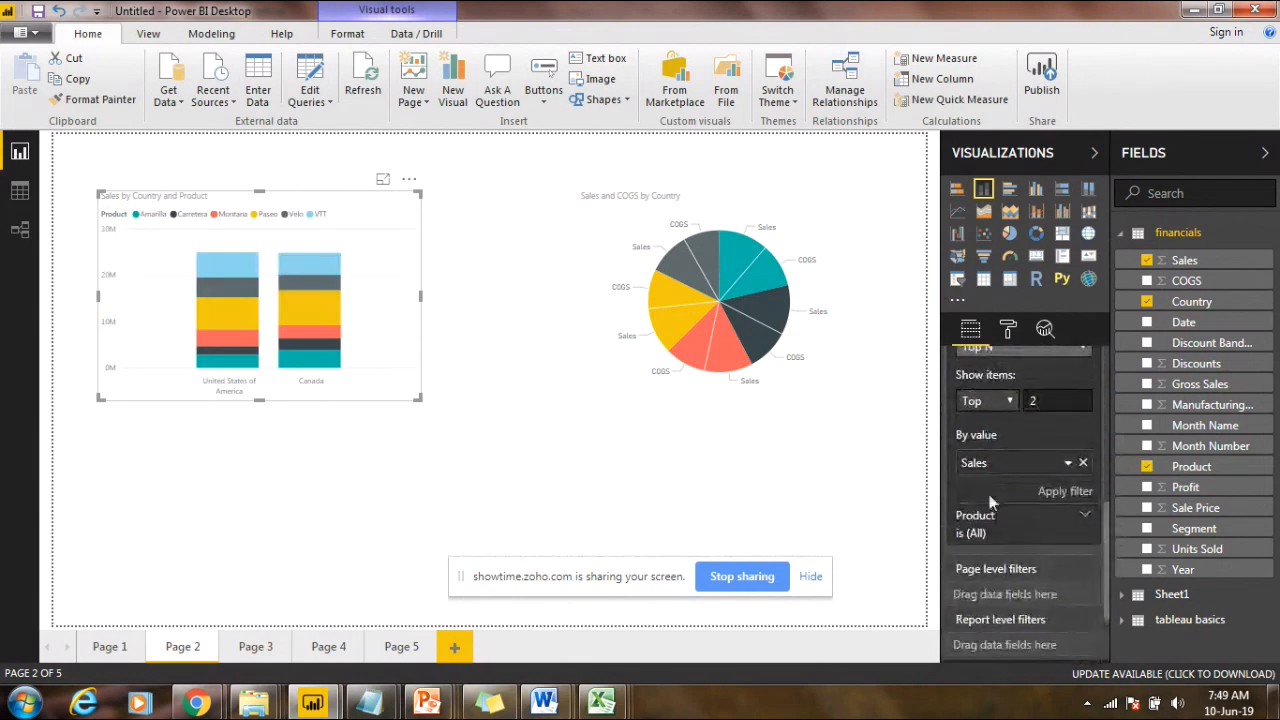
pyautogui.click(1012, 530)
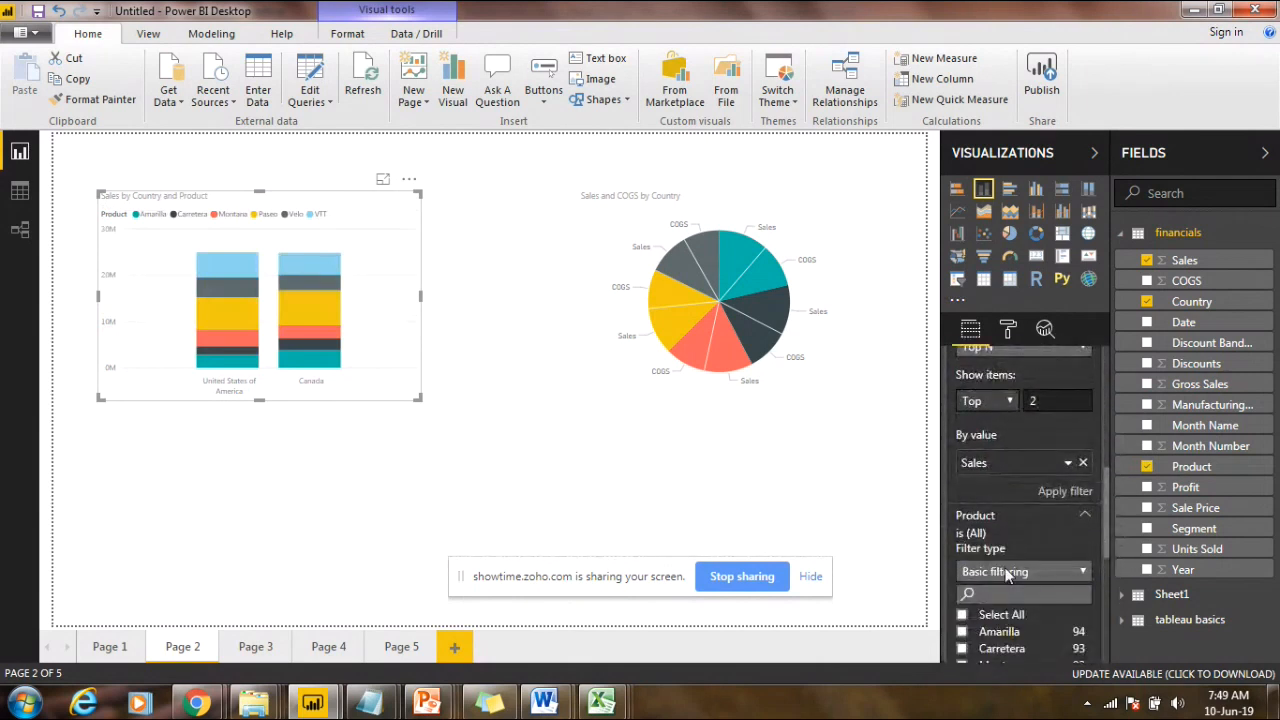
pyautogui.click(1014, 573)
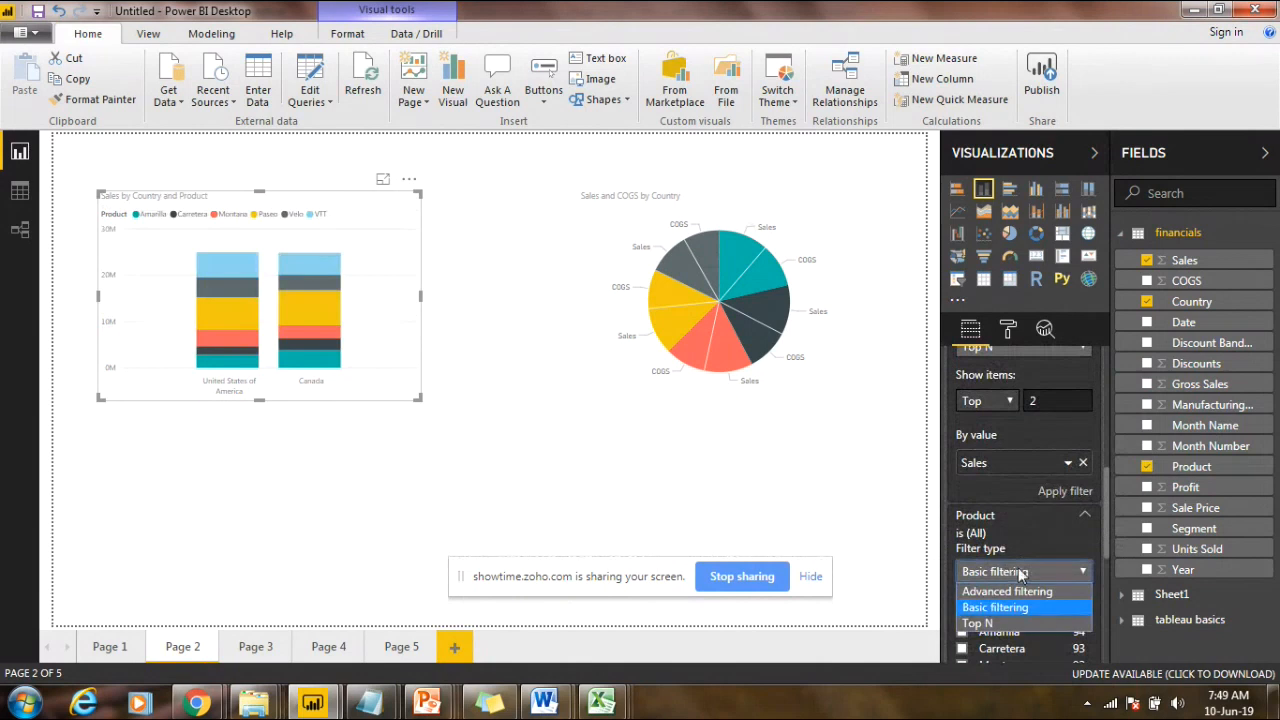
pyautogui.click(1104, 518)
pyautogui.moveTo(1105, 519); pyautogui.dragTo(1105, 537)
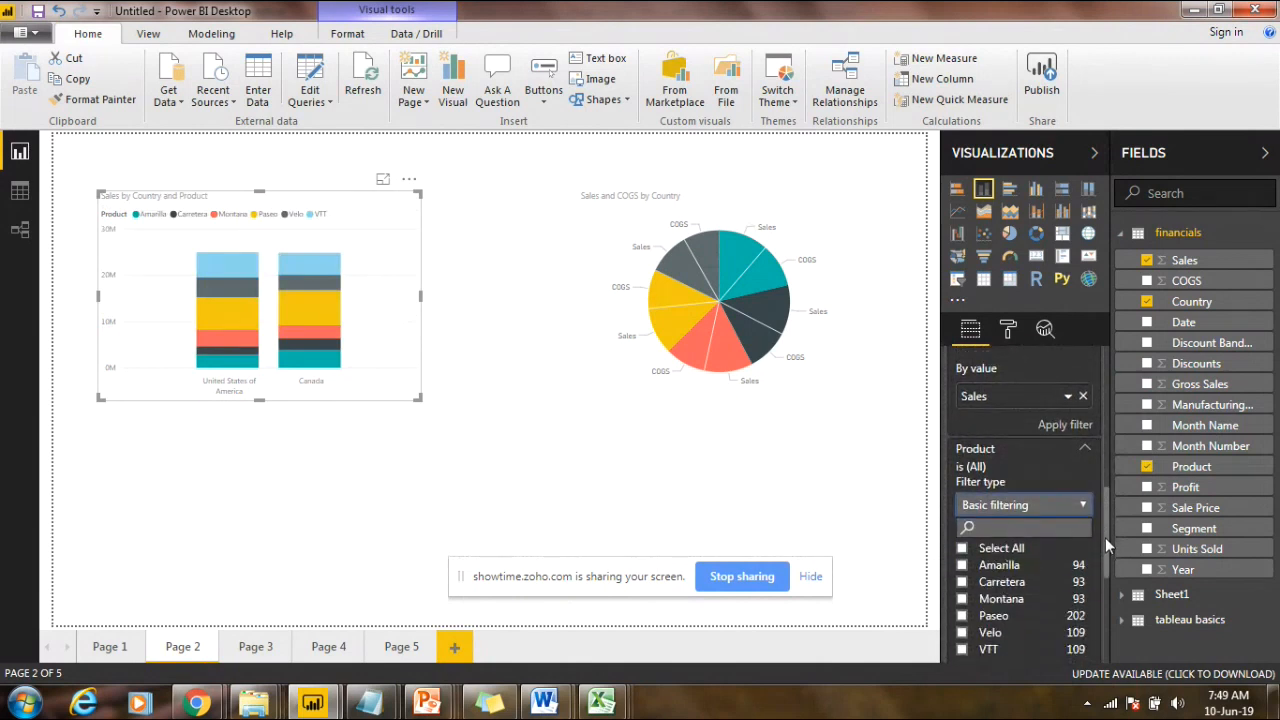
pyautogui.click(1023, 505)
pyautogui.click(1000, 557)
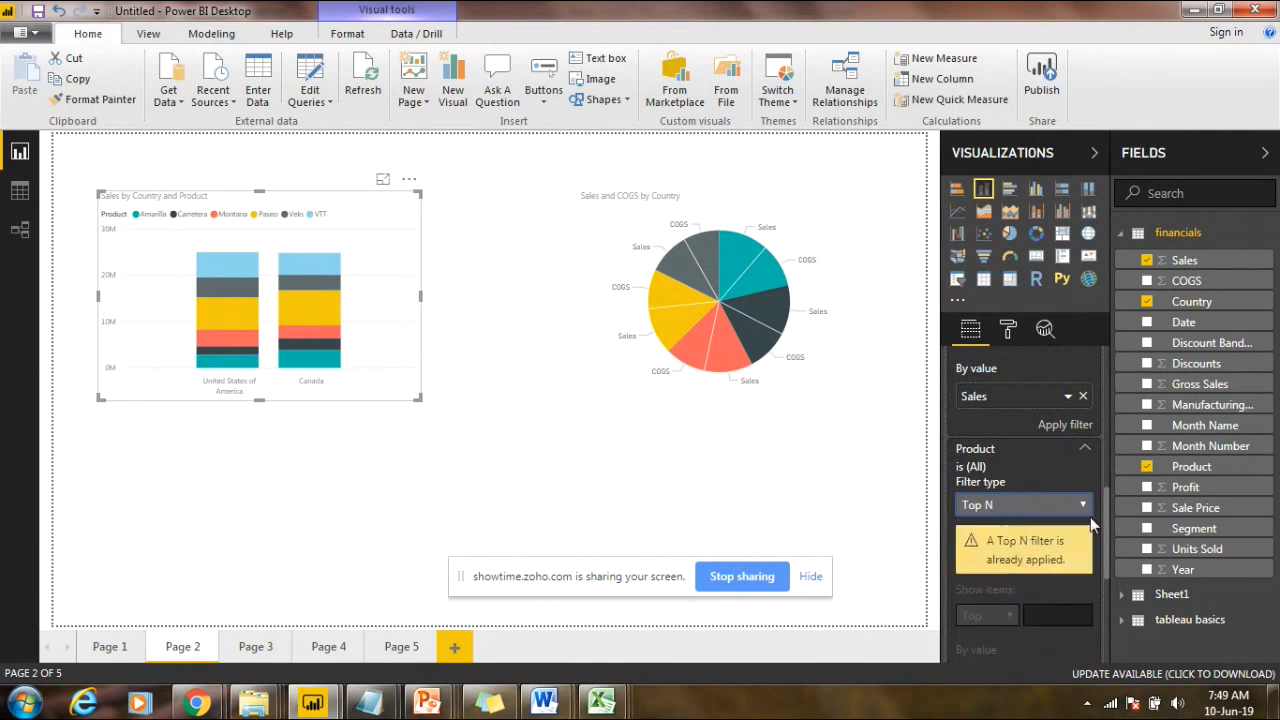
pyautogui.moveTo(1105, 504); pyautogui.dragTo(1104, 524)
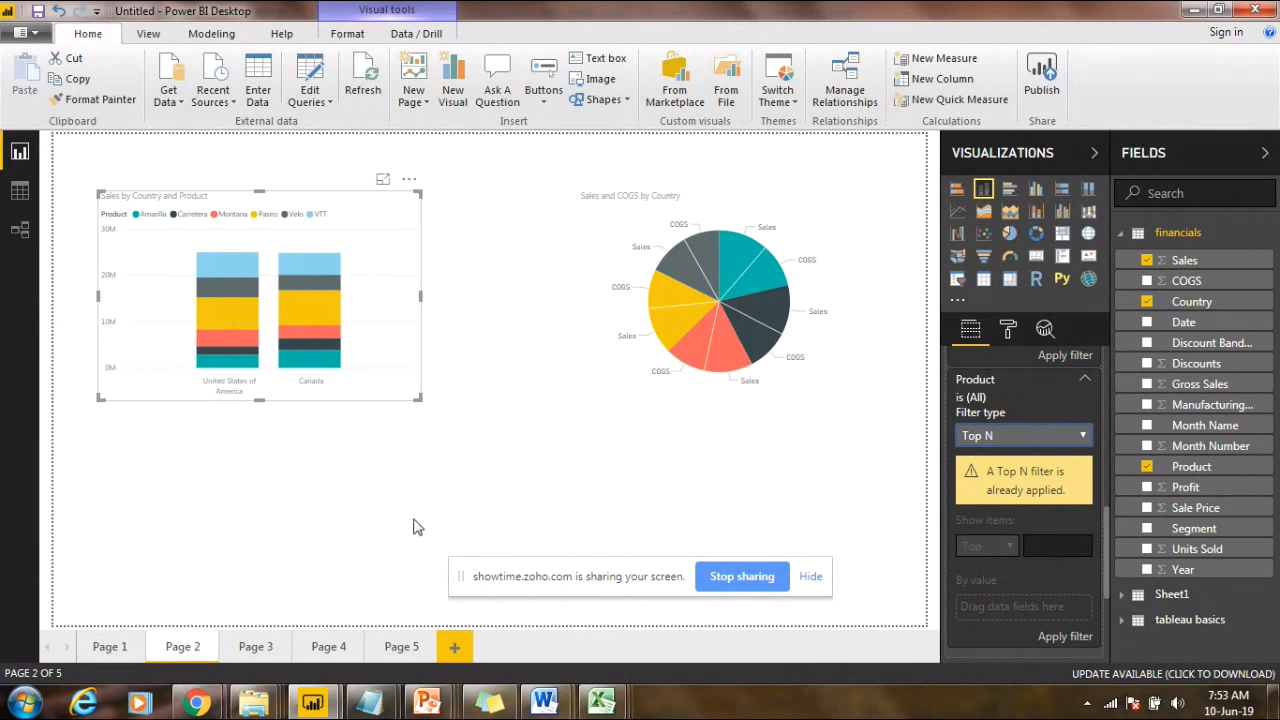
# Step: In the ShowTime chat, send 'contains means for example,for canada if u give can also' and 'it will take'
pyautogui.moveTo(196, 703)
pyautogui.click(122, 627)
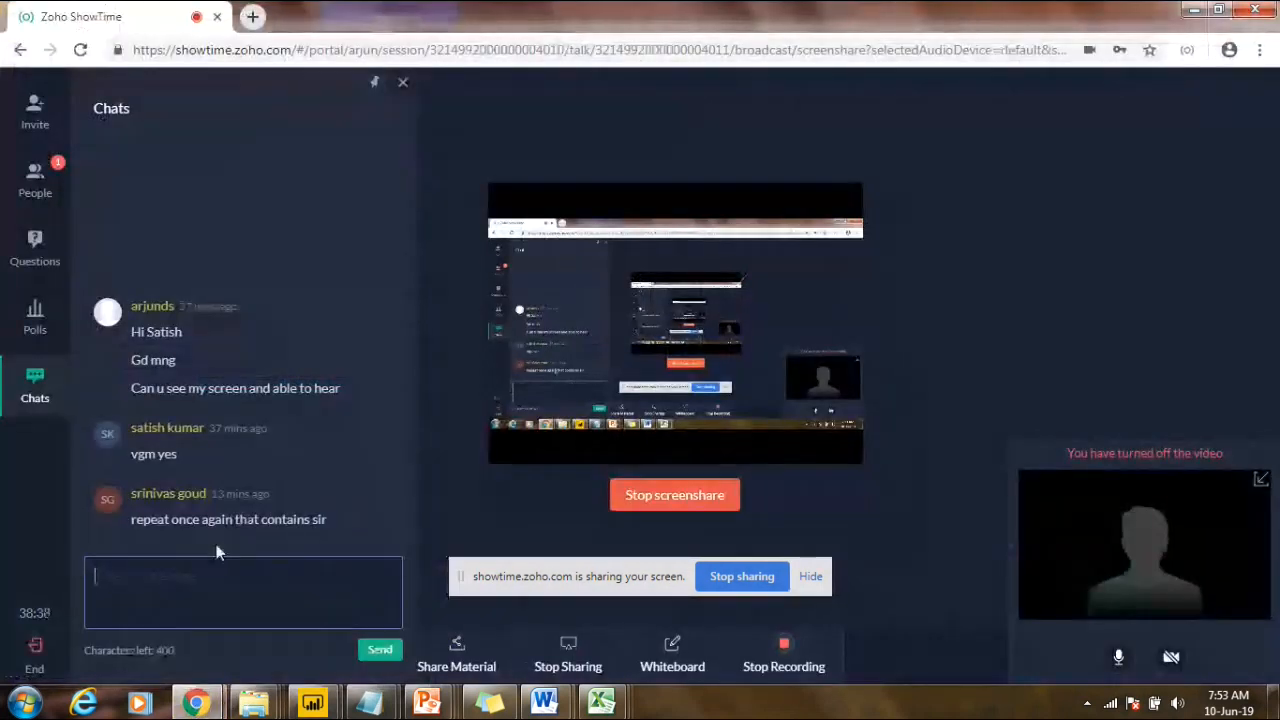
pyautogui.write('contains ')
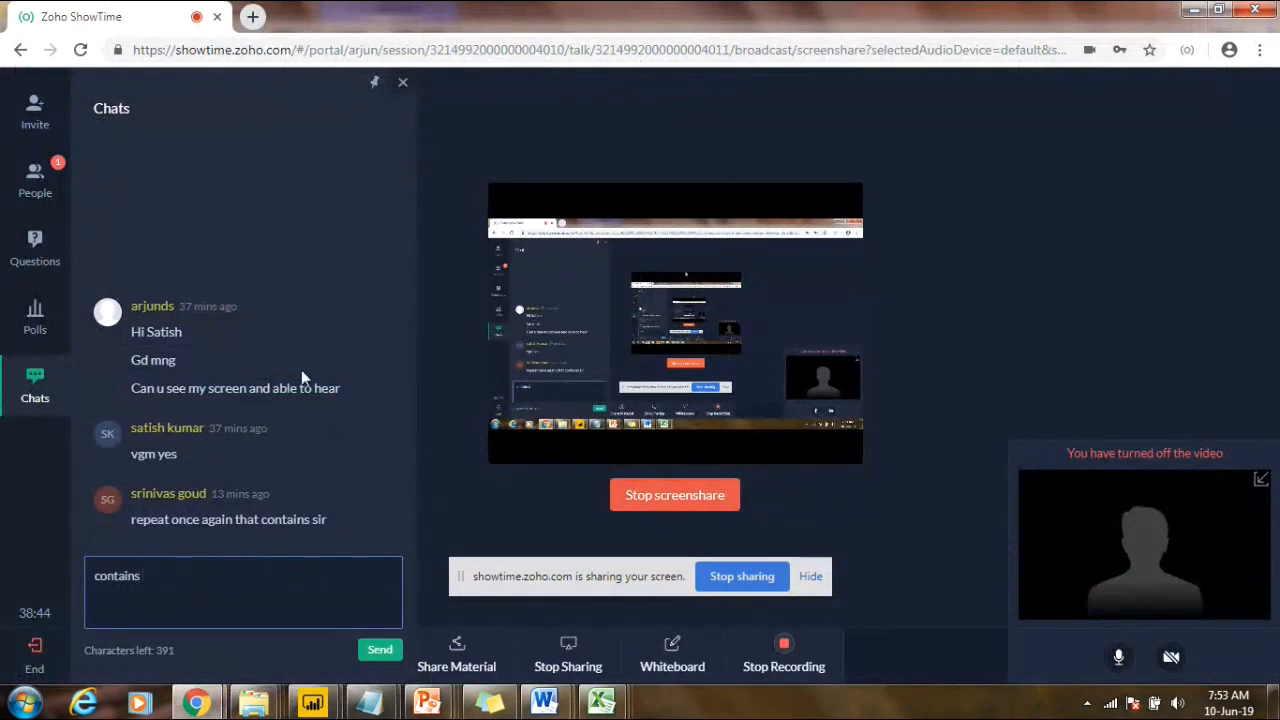
pyautogui.write('means')
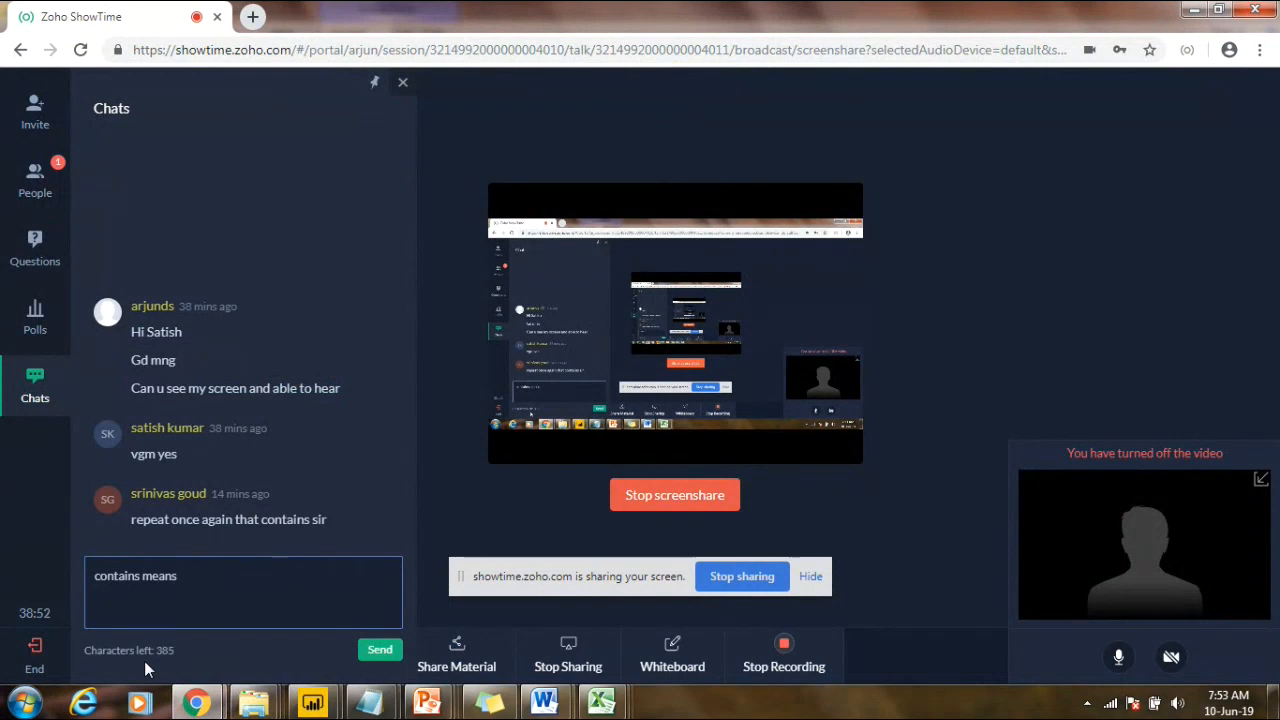
pyautogui.write('for example')
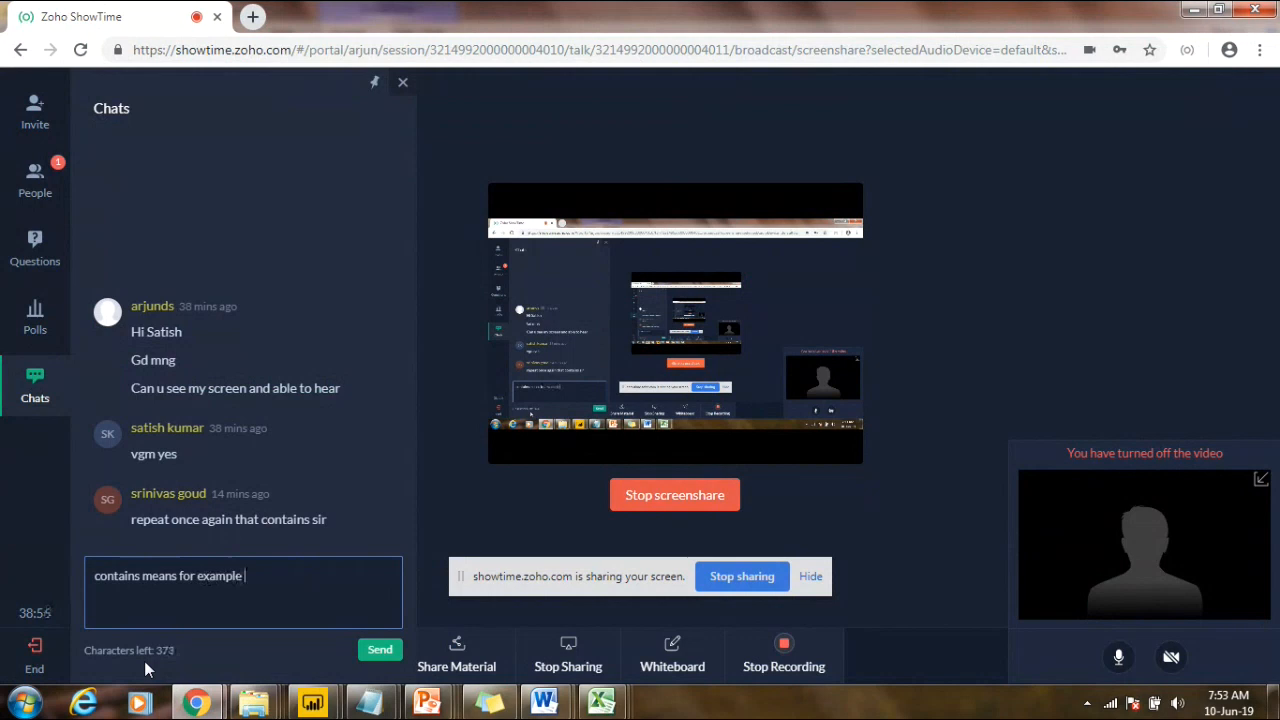
pyautogui.write(',for canada if u gi')
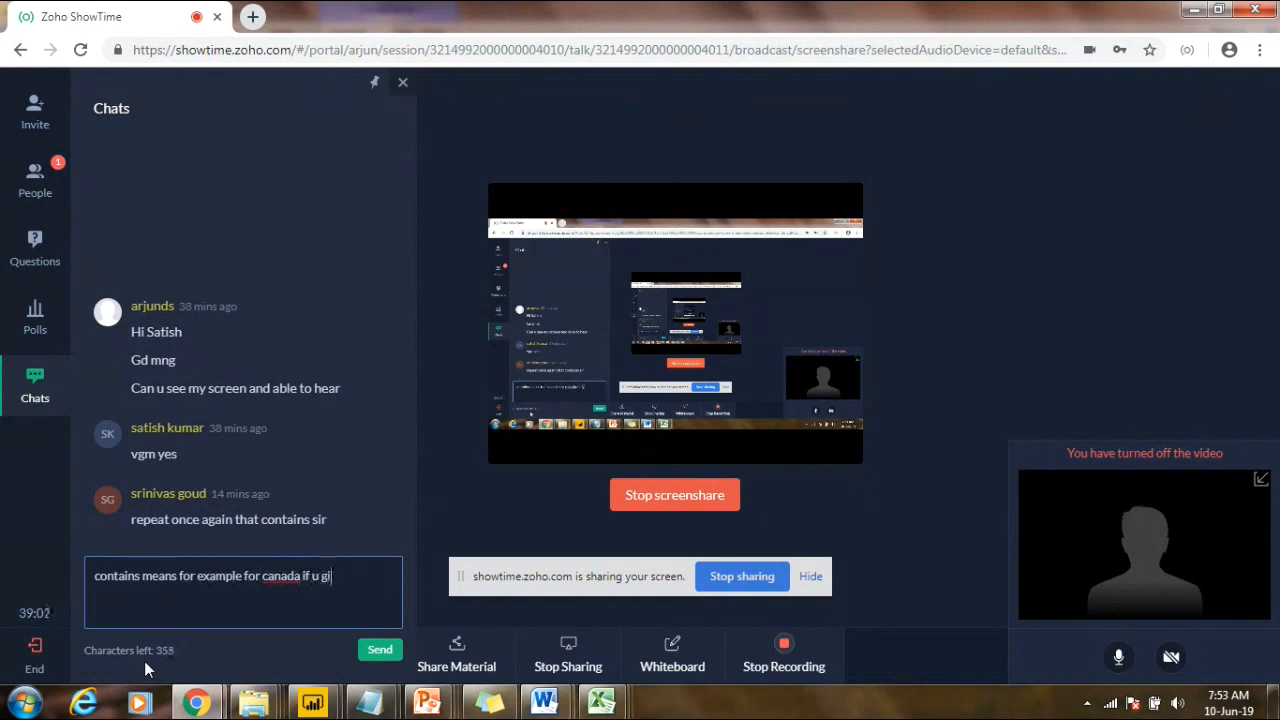
pyautogui.write('ve can also')
pyautogui.press('Return')
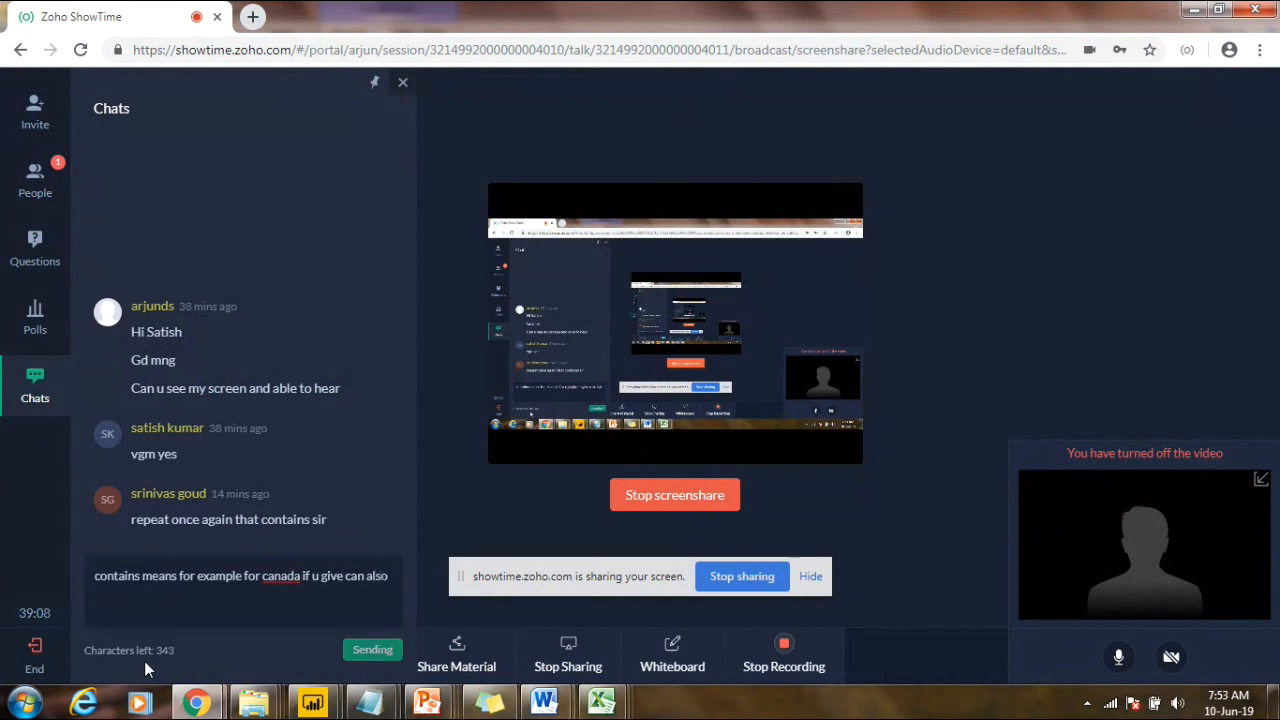
pyautogui.write('it ')
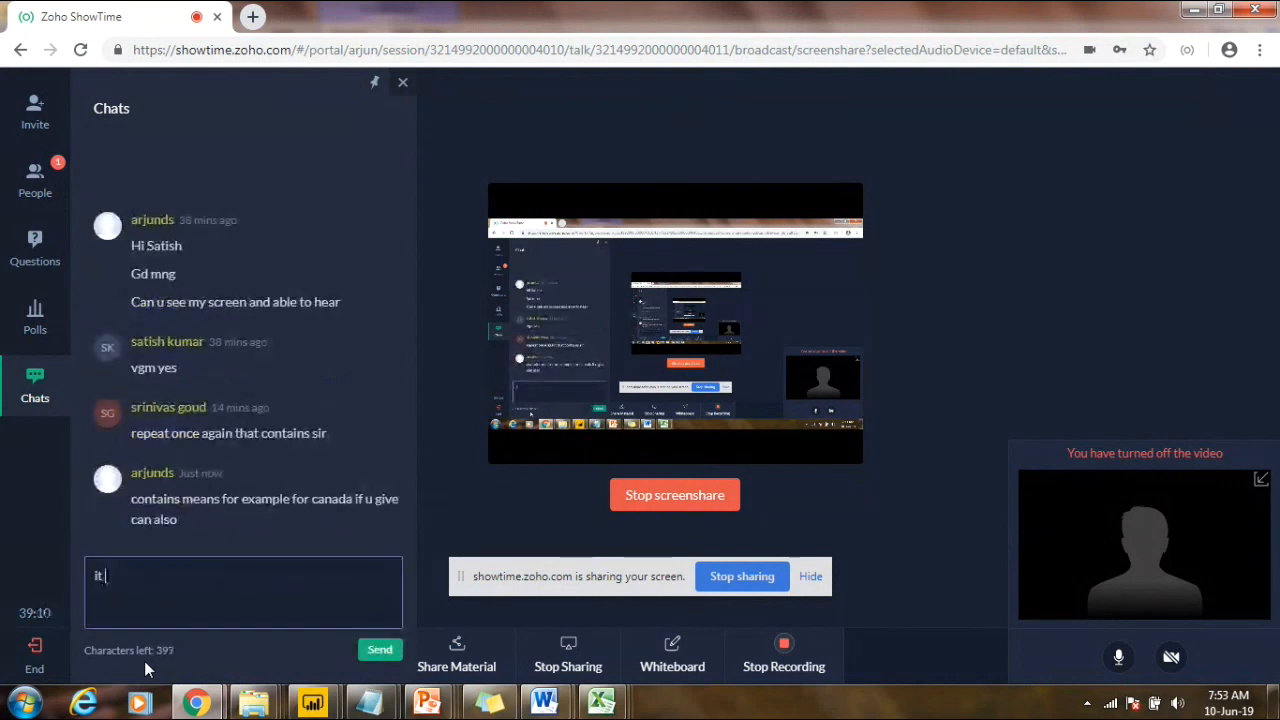
pyautogui.write('will take')
pyautogui.press('Return')
# Step: Send 'but "is" should be same value as per data' and minimize the meeting window
pyautogui.write('b')
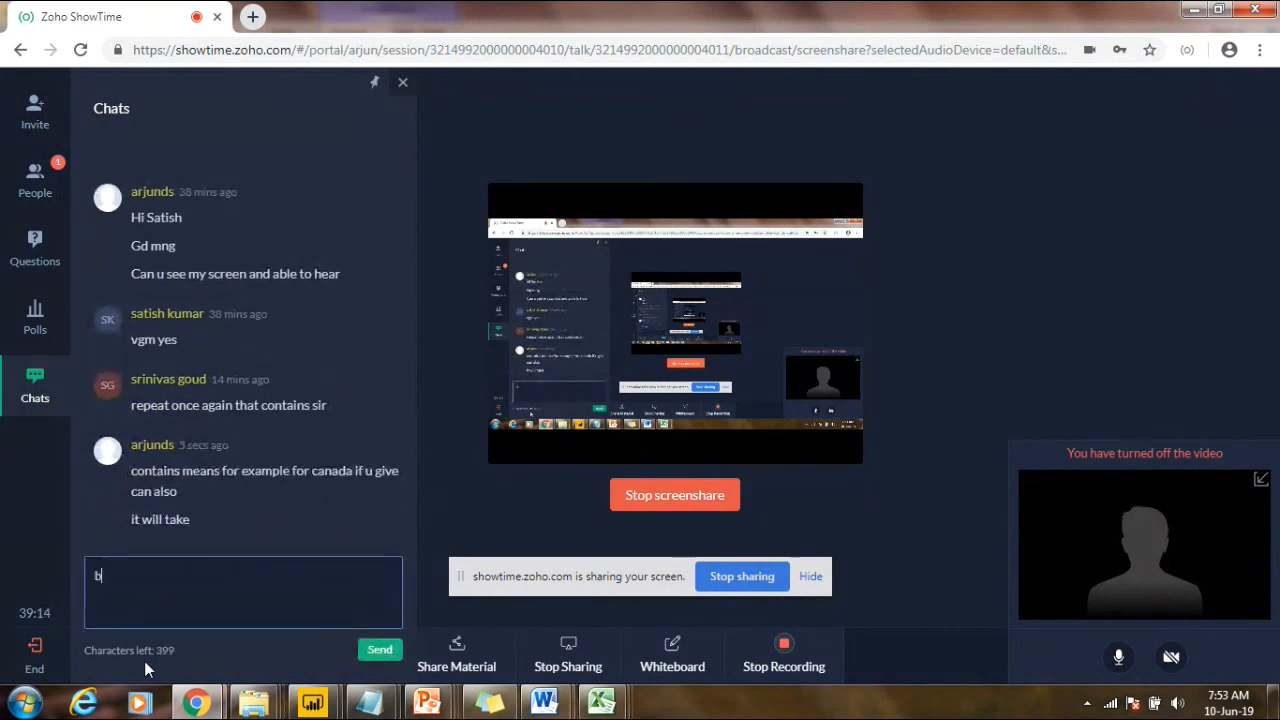
pyautogui.write('ut is is c')
pyautogui.press('BackSpace')
pyautogui.press('BackSpace')
pyautogui.press('BackSpace')
pyautogui.press('BackSpace')
pyautogui.press('BackSpace')
pyautogui.write('"')
pyautogui.press('Left')
pyautogui.write('"')
pyautogui.press('End')
pyautogui.write('should be ')
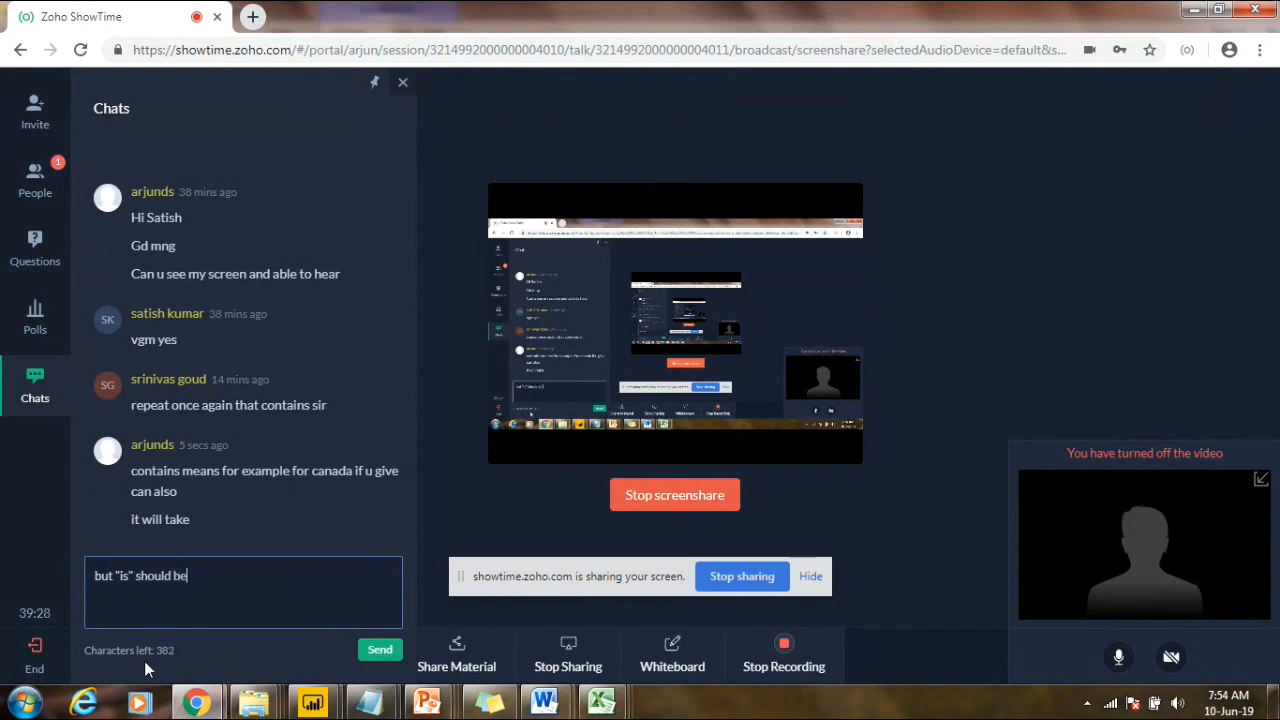
pyautogui.write('same vaalue')
pyautogui.press('BackSpace')
pyautogui.press('BackSpace')
pyautogui.press('BackSpace')
pyautogui.press('BackSpace')
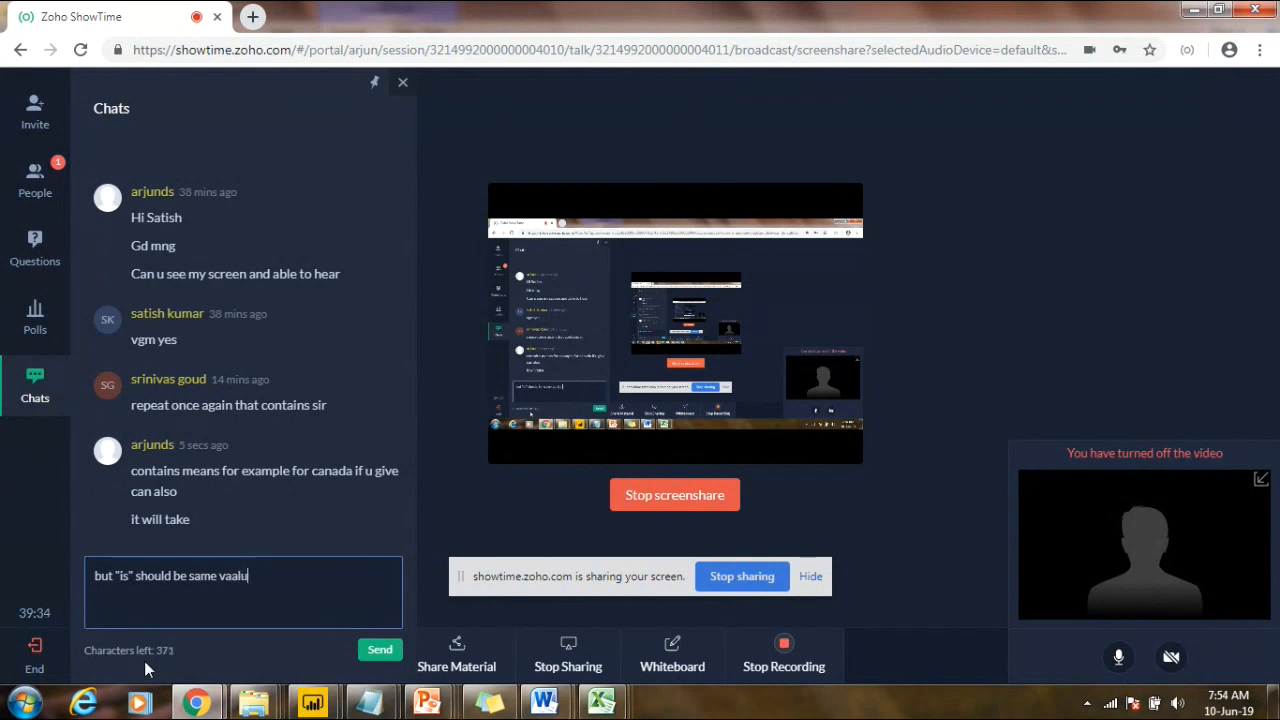
pyautogui.write('lue as per data')
pyautogui.press('Return')
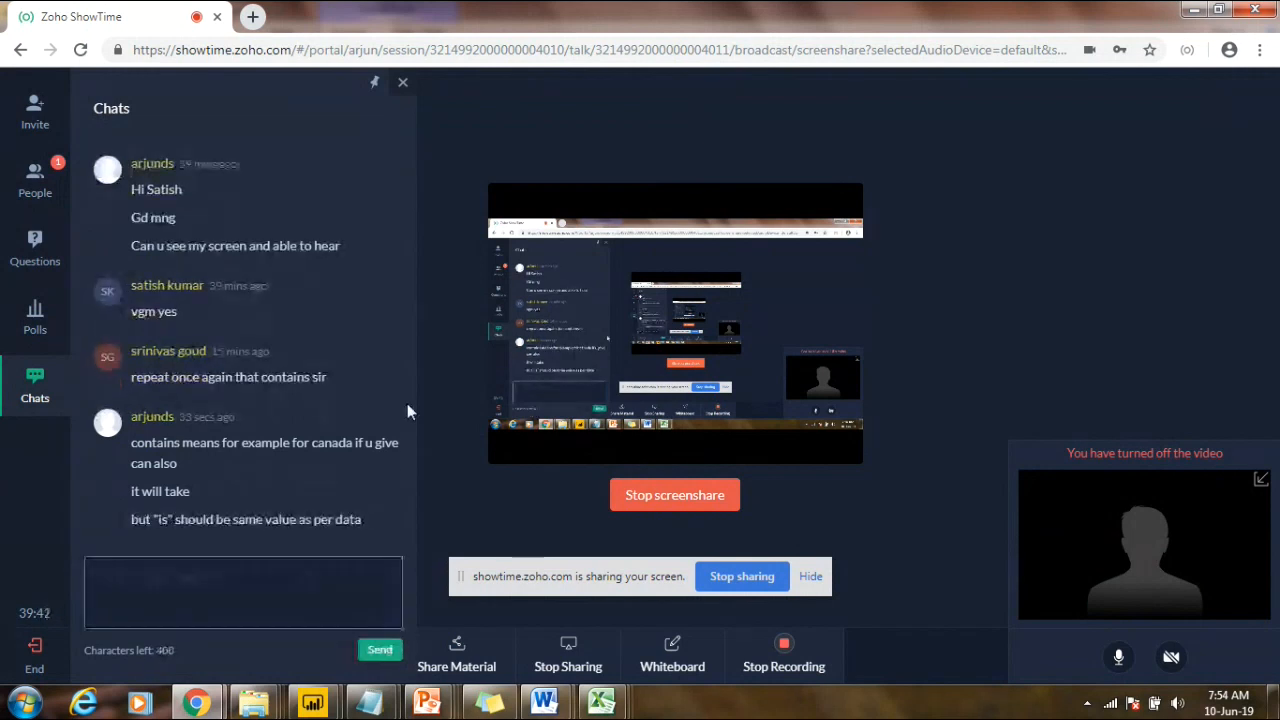
pyautogui.click(1194, 10)
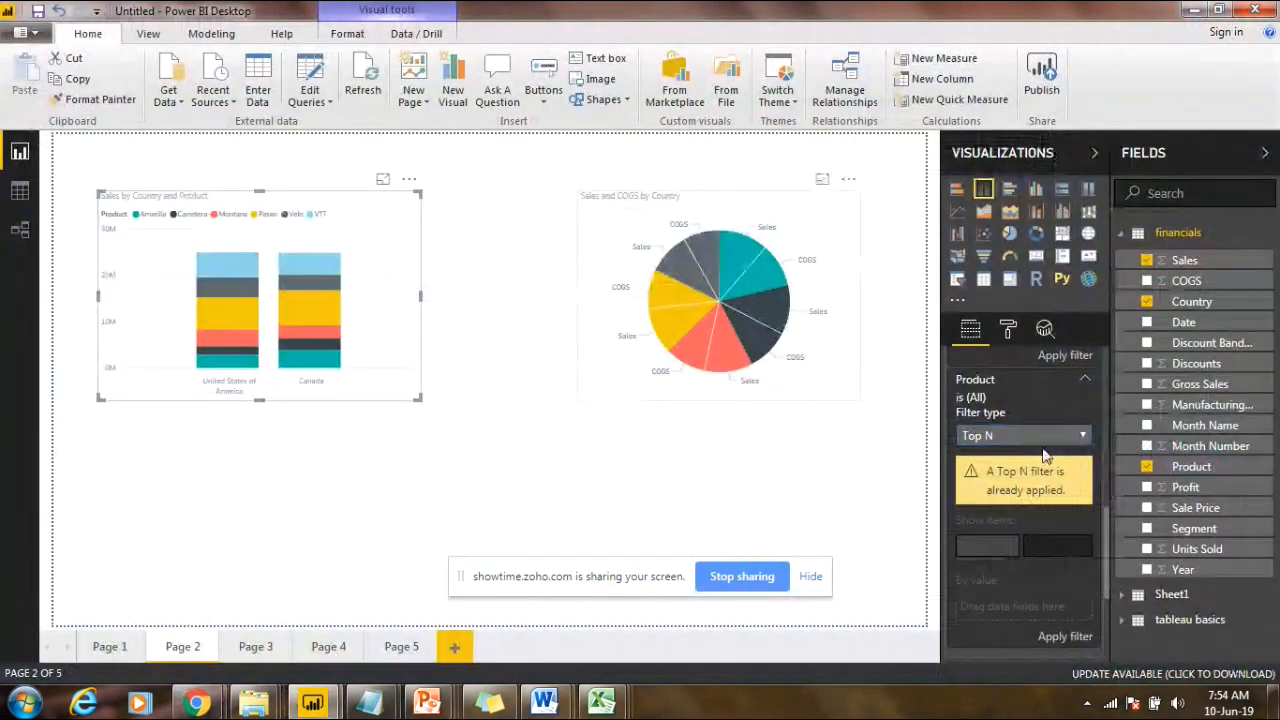
# Step: Select the Sales and COGS pie and switch its Country filter to Advanced filtering
pyautogui.click(597, 393)
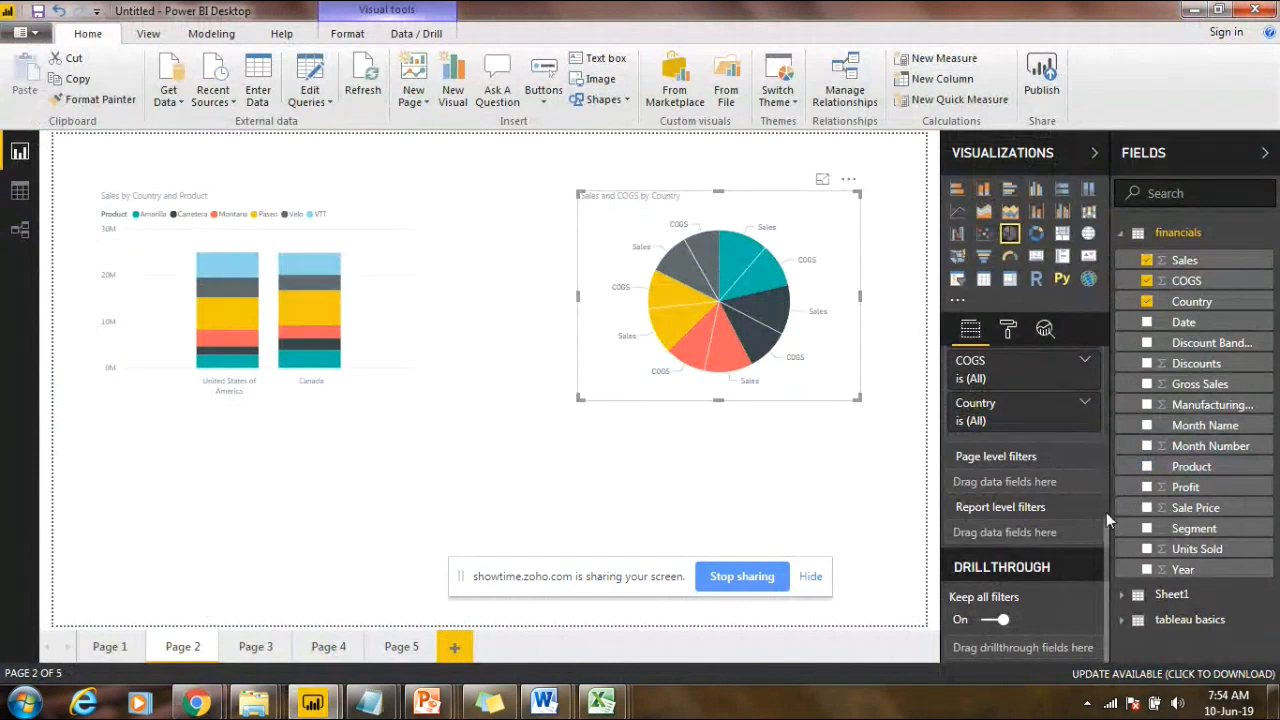
pyautogui.moveTo(1111, 542); pyautogui.dragTo(1110, 503)
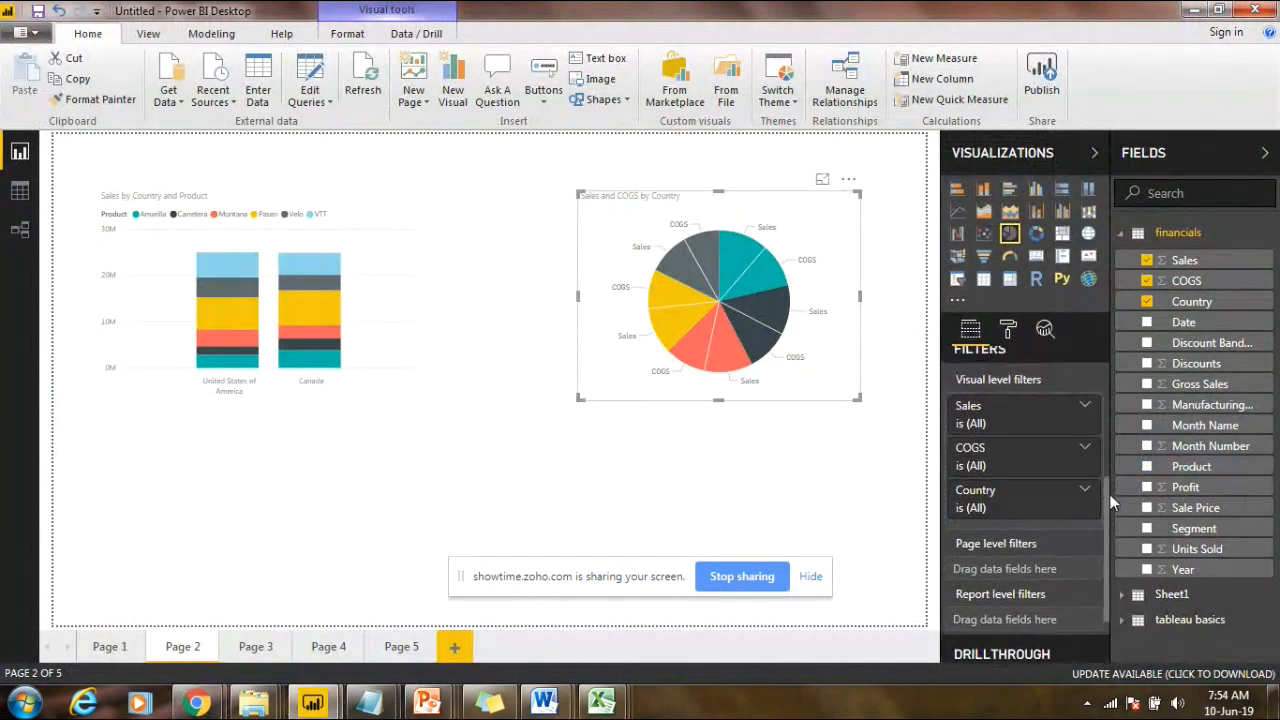
pyautogui.click(1044, 507)
pyautogui.scroll(-2, 1108, 511)
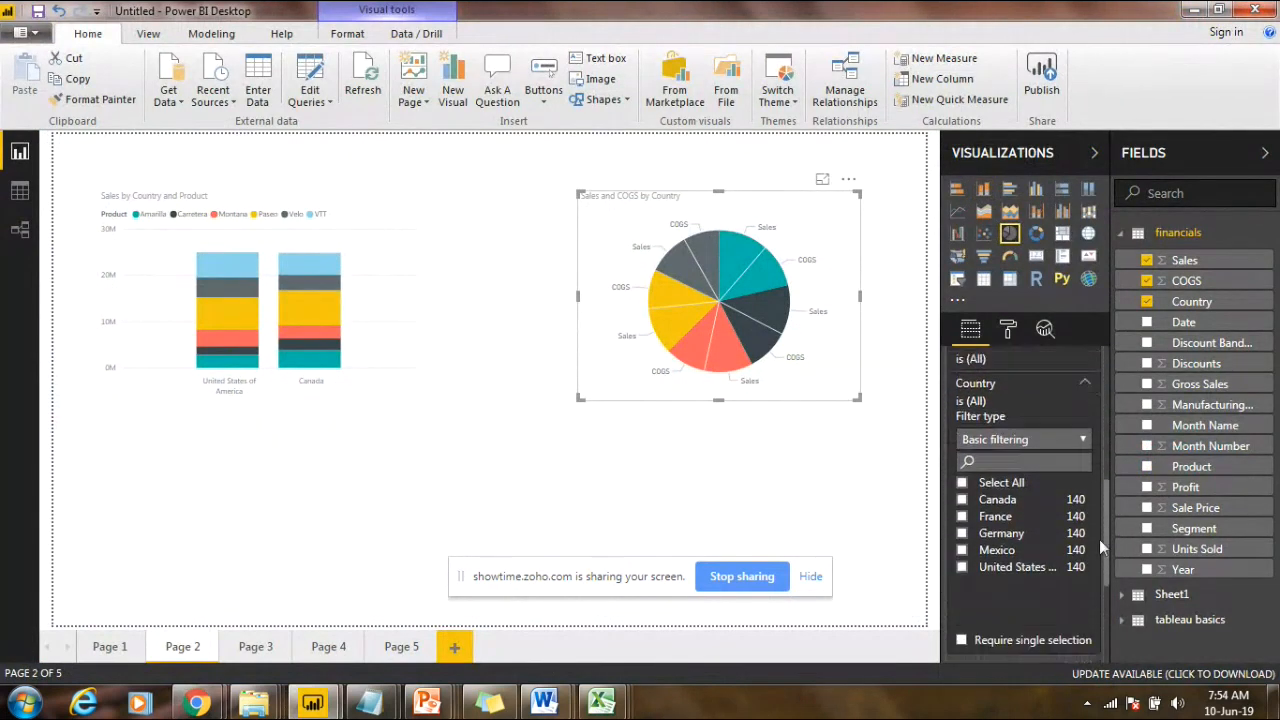
pyautogui.click(1025, 435)
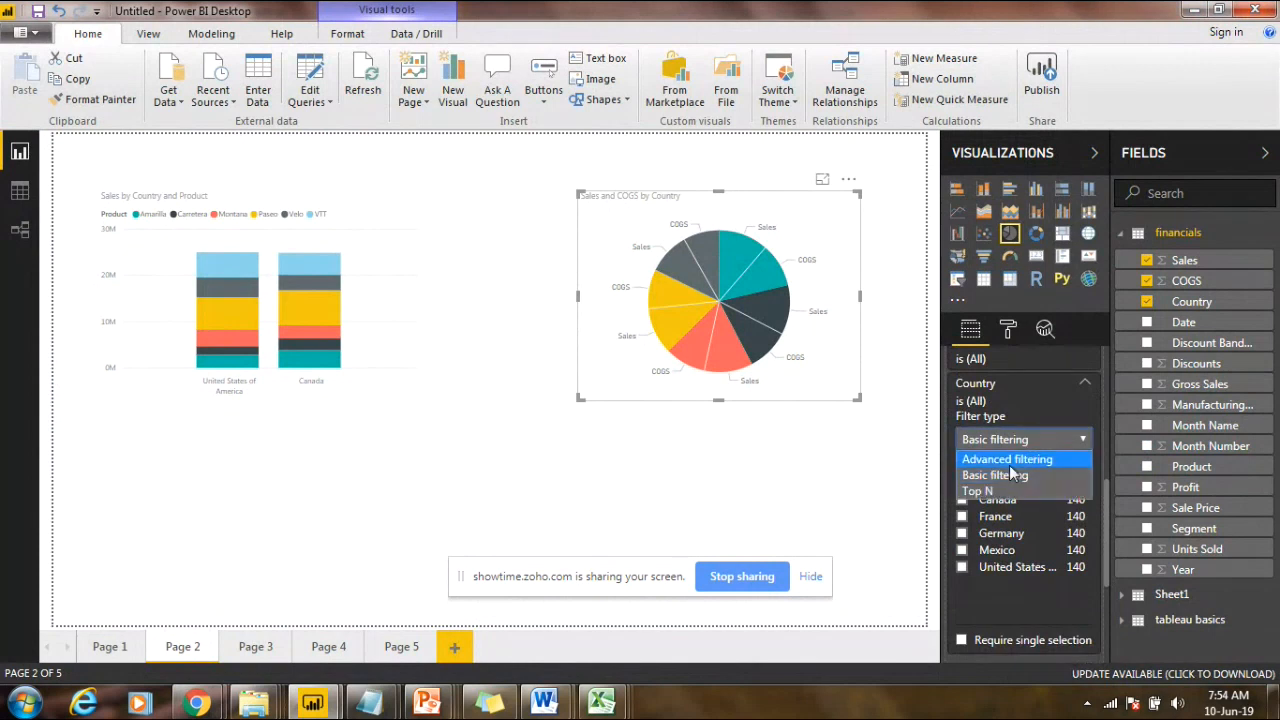
pyautogui.click(1018, 475)
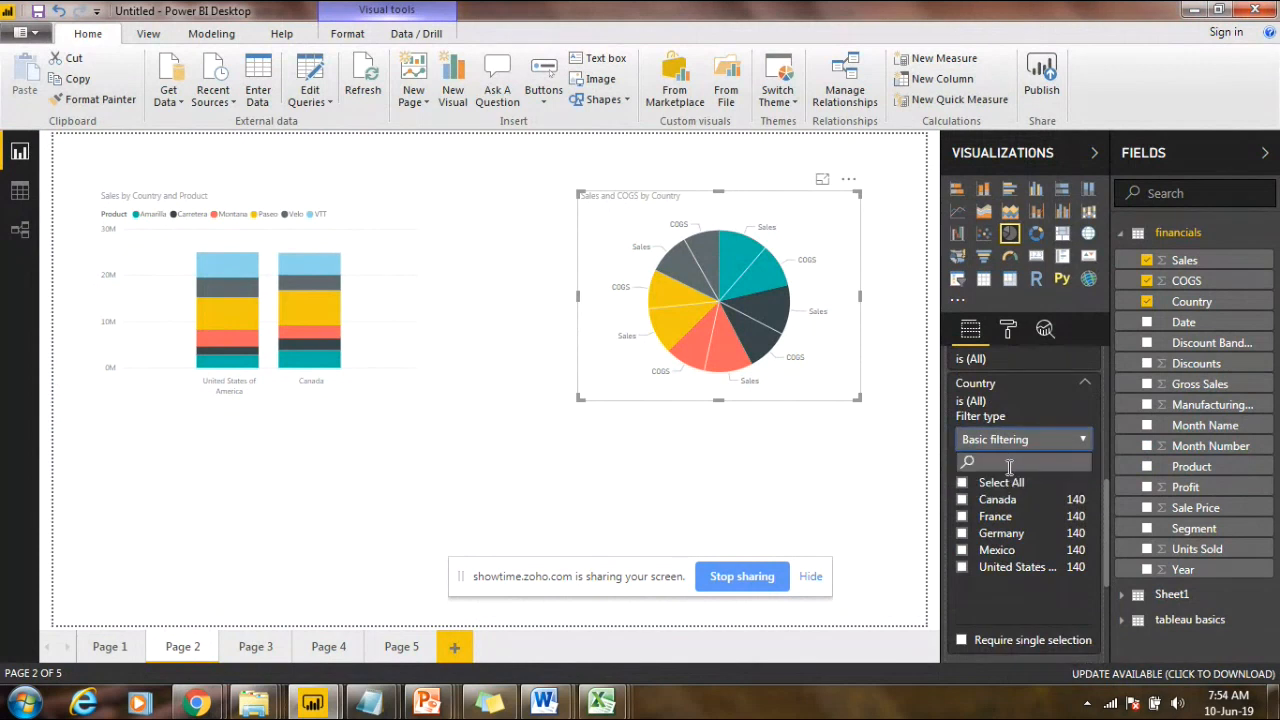
pyautogui.click(1013, 438)
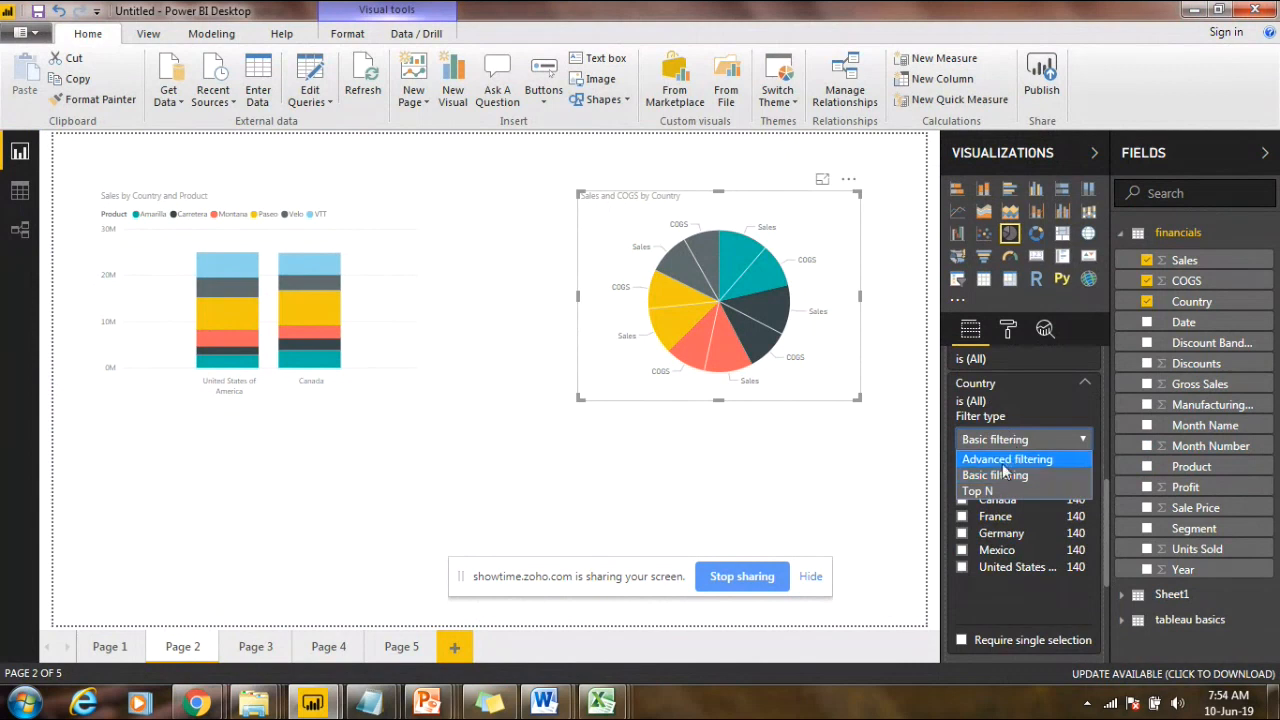
pyautogui.click(1004, 465)
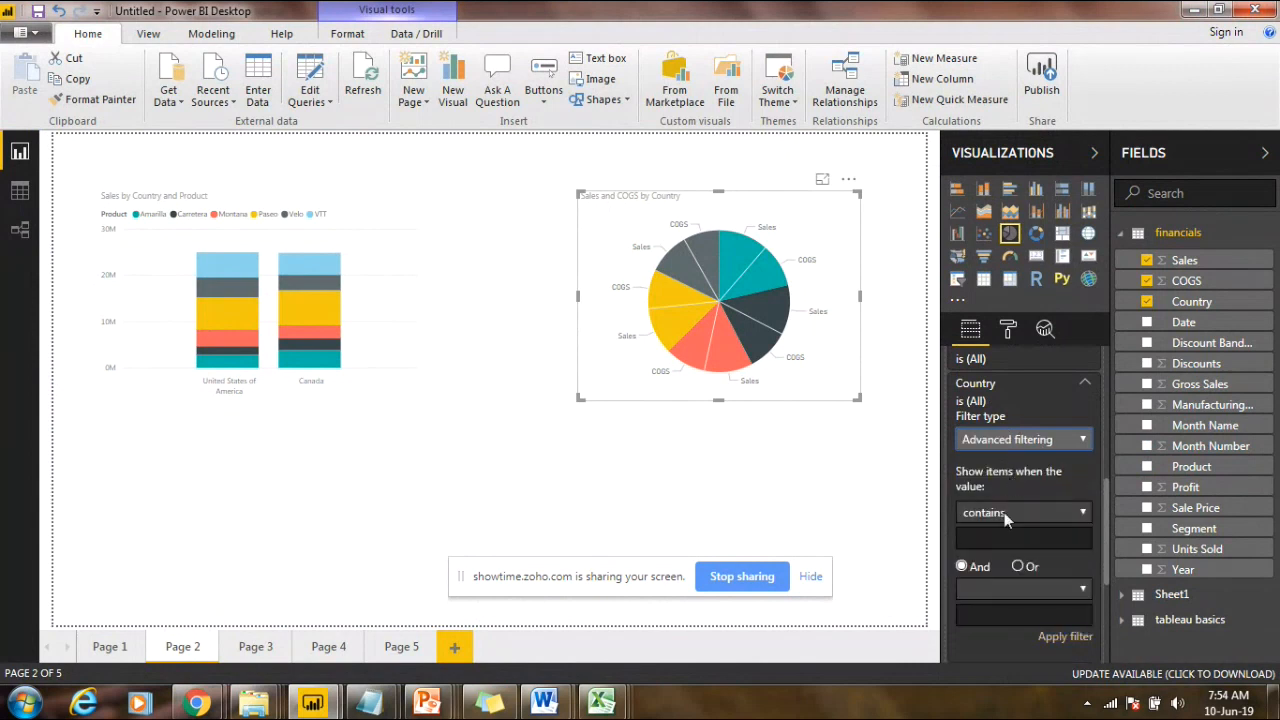
# Step: Filter Country to contains 'can' Or contains 'fra' and apply it
pyautogui.click(988, 540)
pyautogui.write('can')
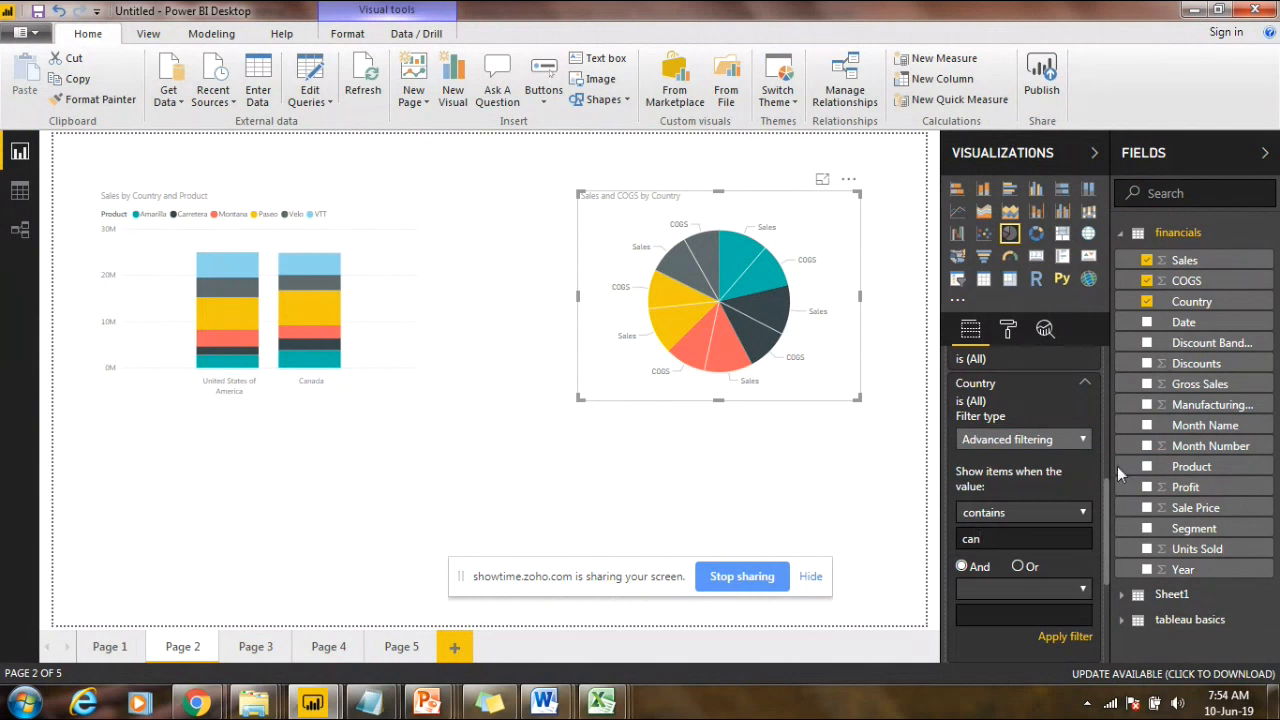
pyautogui.scroll(-1, 1107, 489)
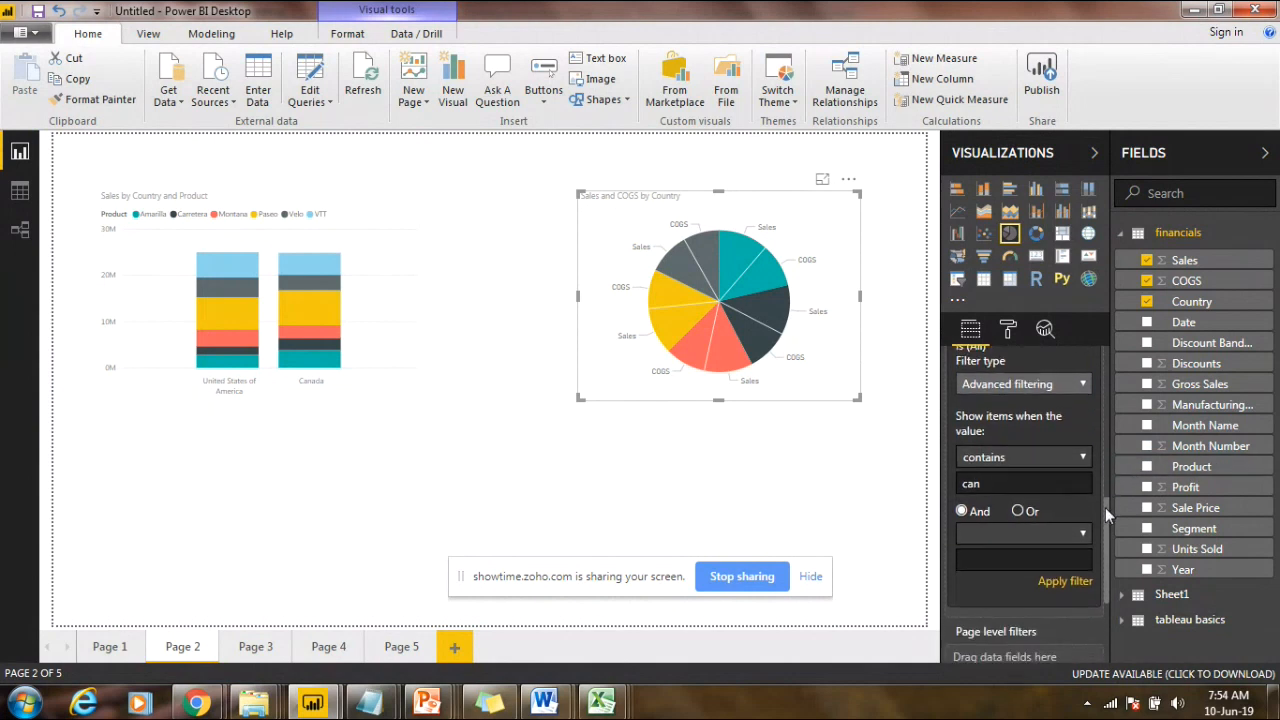
pyautogui.click(1018, 511)
pyautogui.click(987, 536)
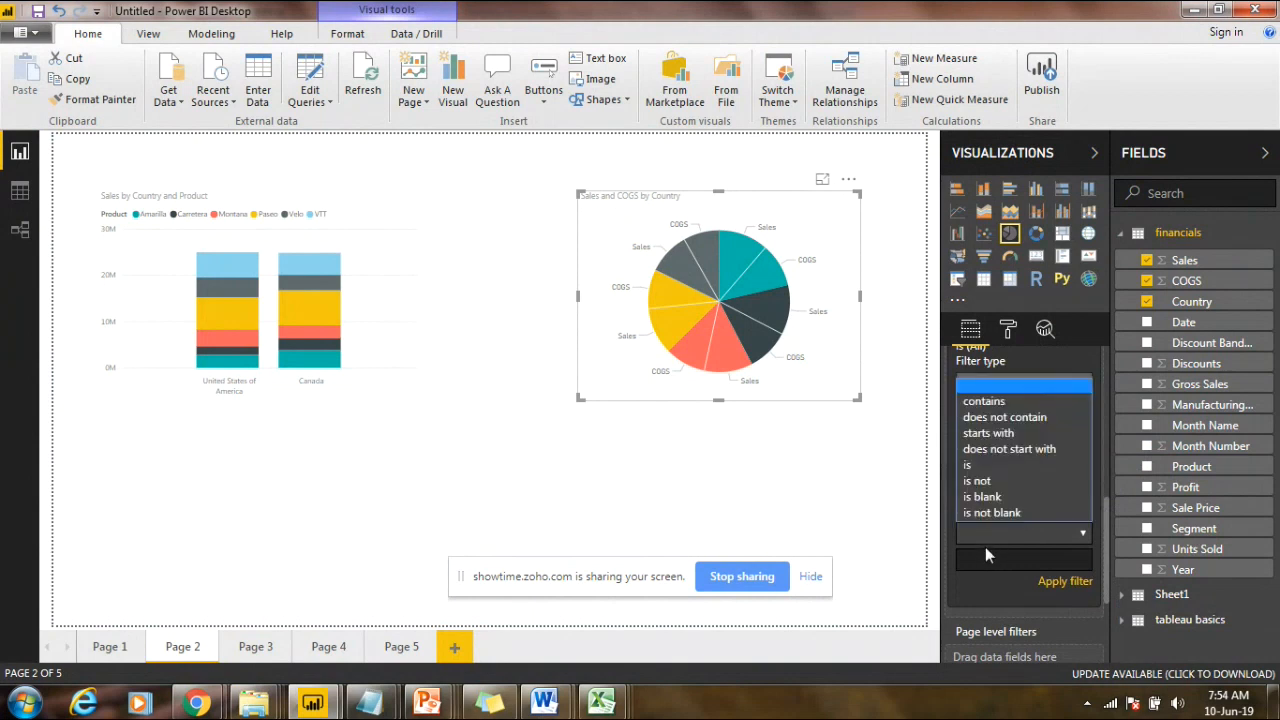
pyautogui.click(1004, 403)
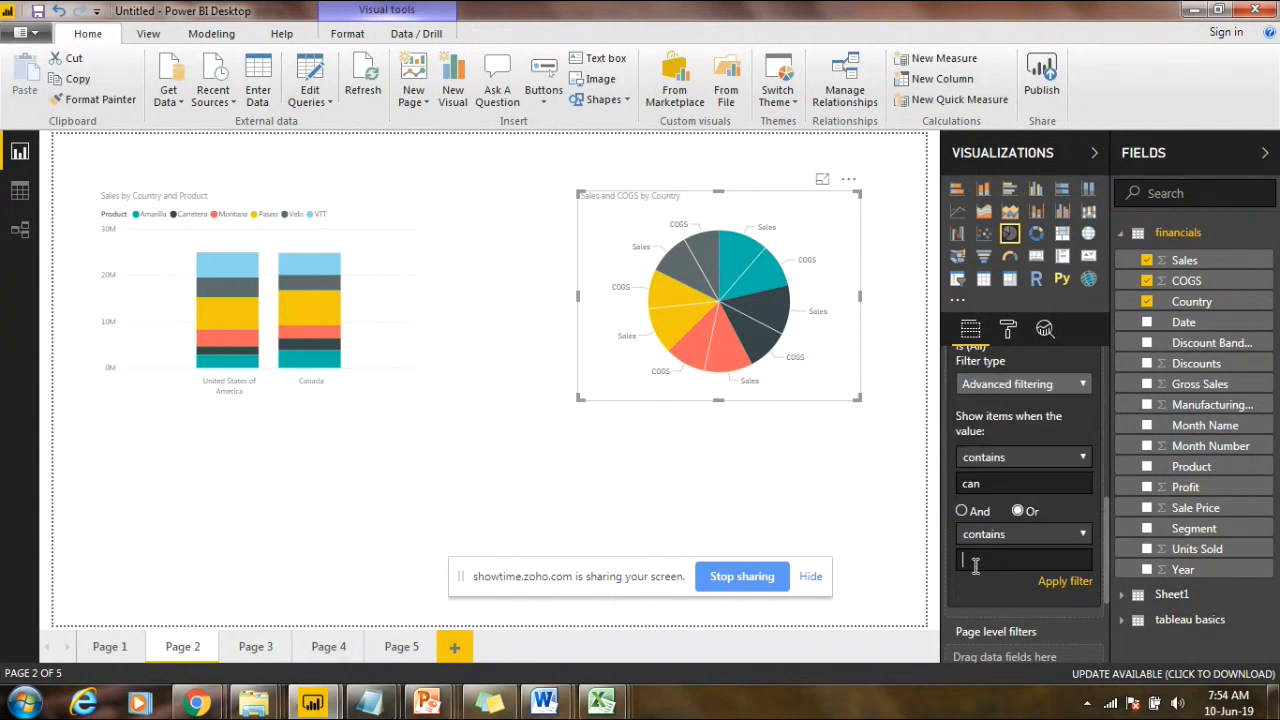
pyautogui.write('fra')
pyautogui.click(1063, 581)
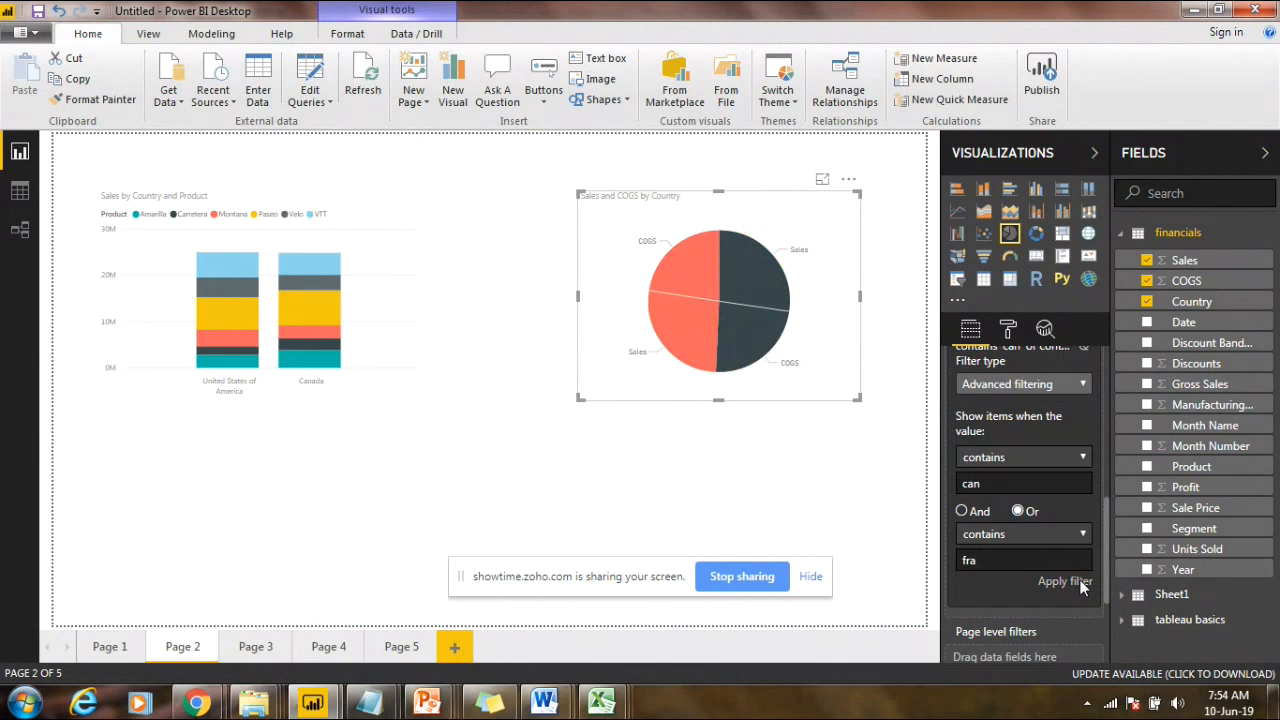
# Step: Change the second condition to 'is' France and apply the filter
pyautogui.click(1020, 531)
pyautogui.click(976, 628)
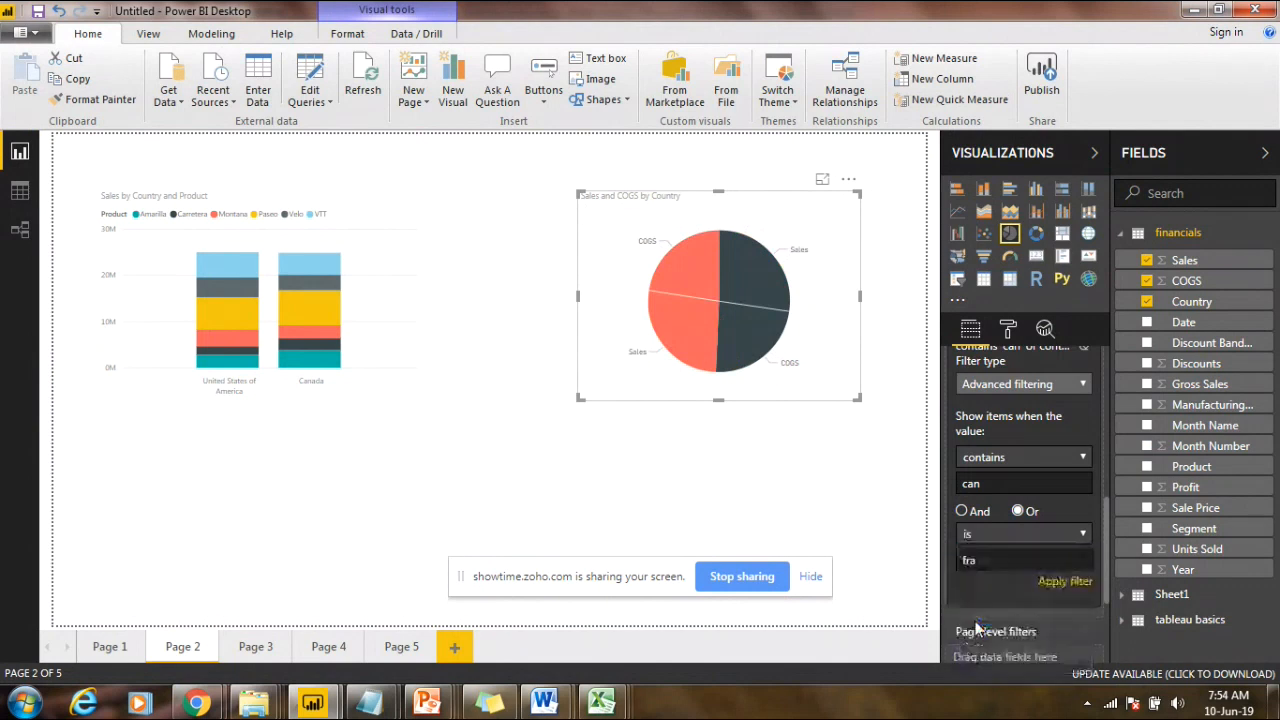
pyautogui.click(1063, 581)
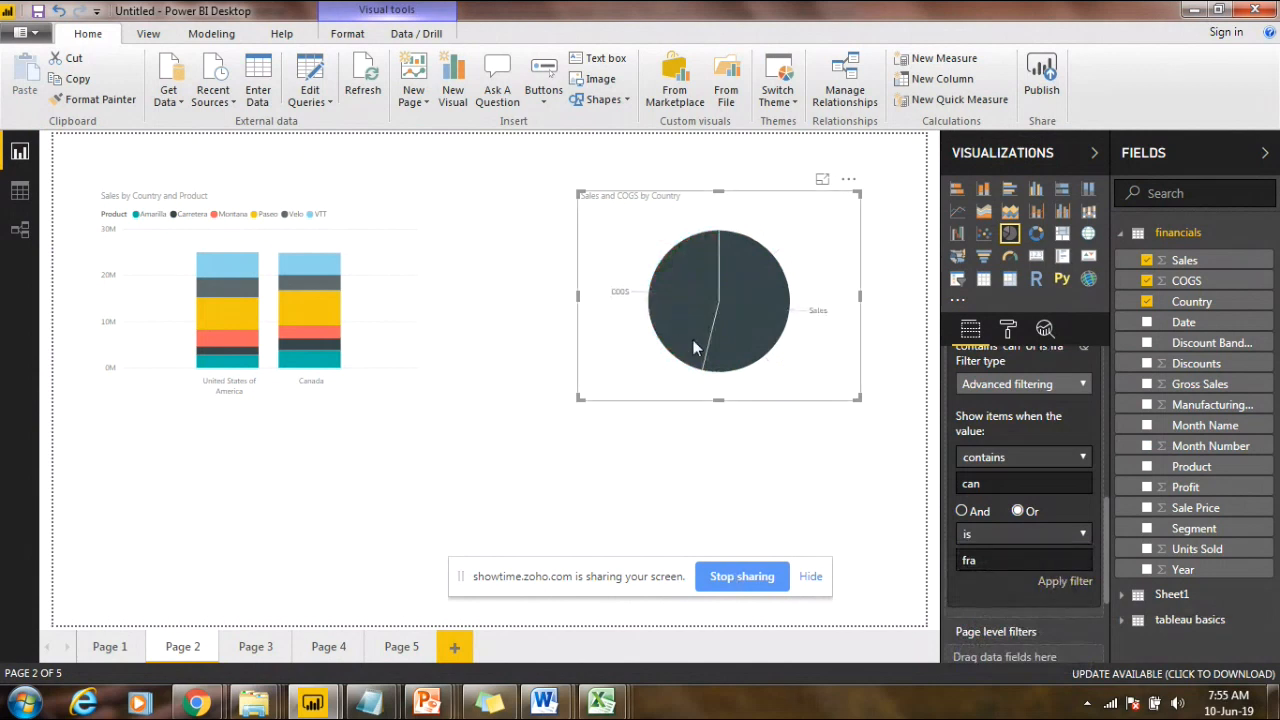
pyautogui.moveTo(703, 335)
pyautogui.moveTo(746, 335)
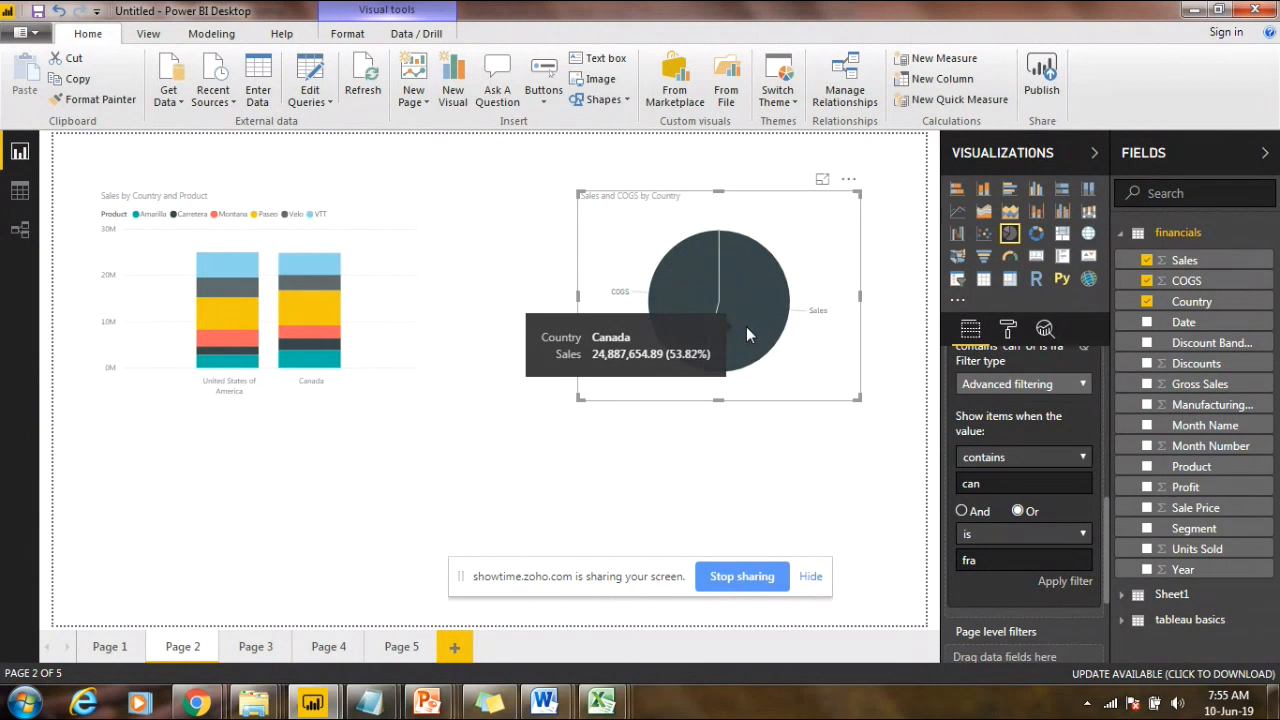
pyautogui.write('nce')
pyautogui.click(1054, 586)
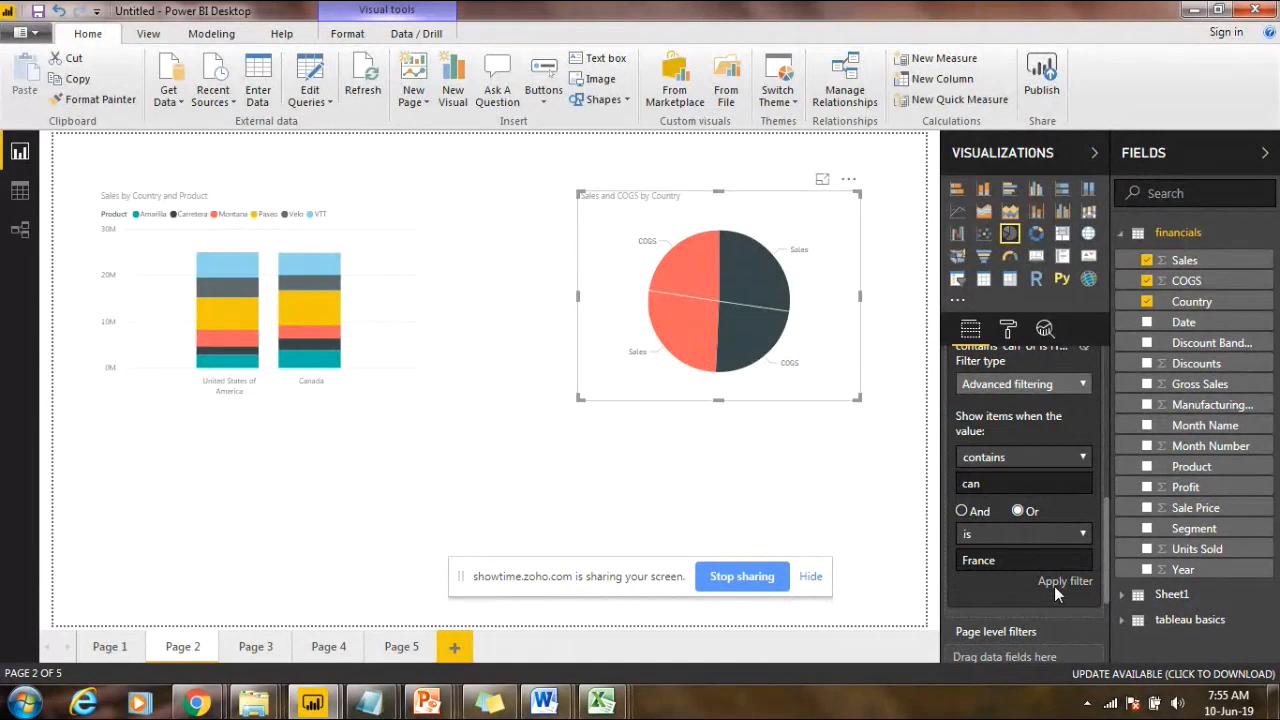
# Step: Replace the first value 'can' with 'ada' and apply the filter
pyautogui.moveTo(984, 484); pyautogui.dragTo(878, 472)
pyautogui.write('ada')
pyautogui.click(1049, 583)
pyautogui.click(367, 373)
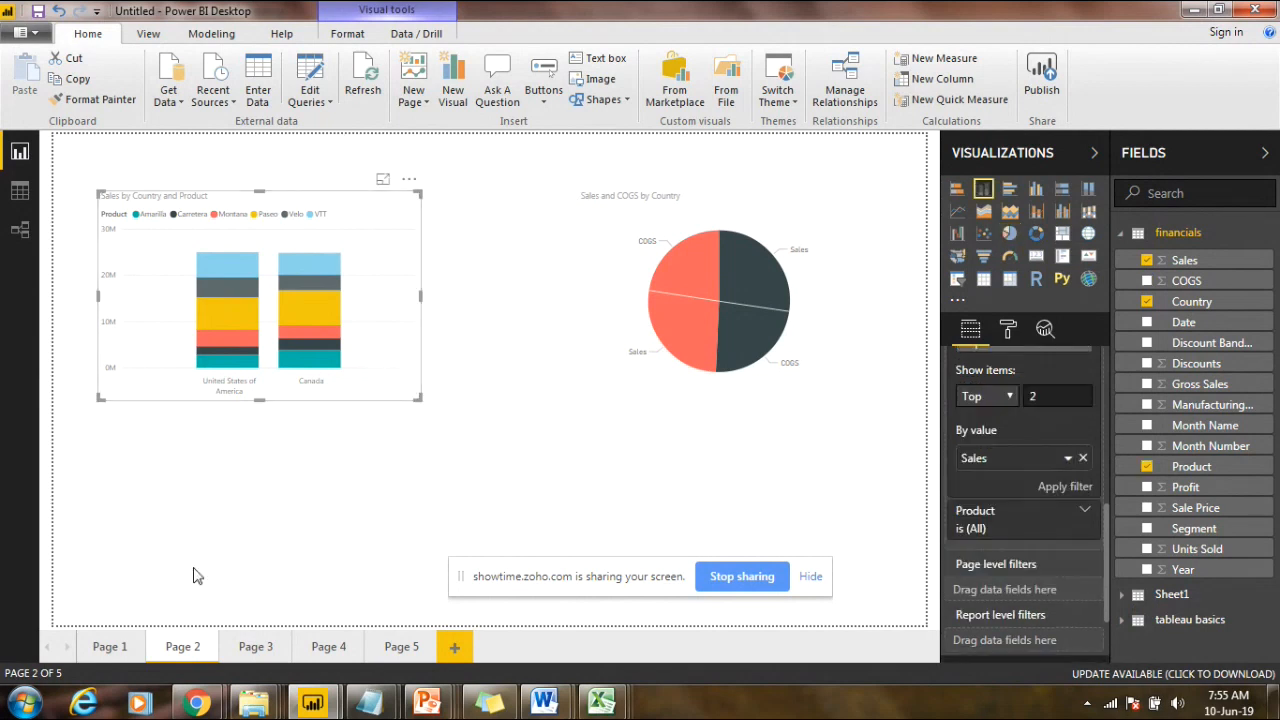
pyautogui.moveTo(196, 703)
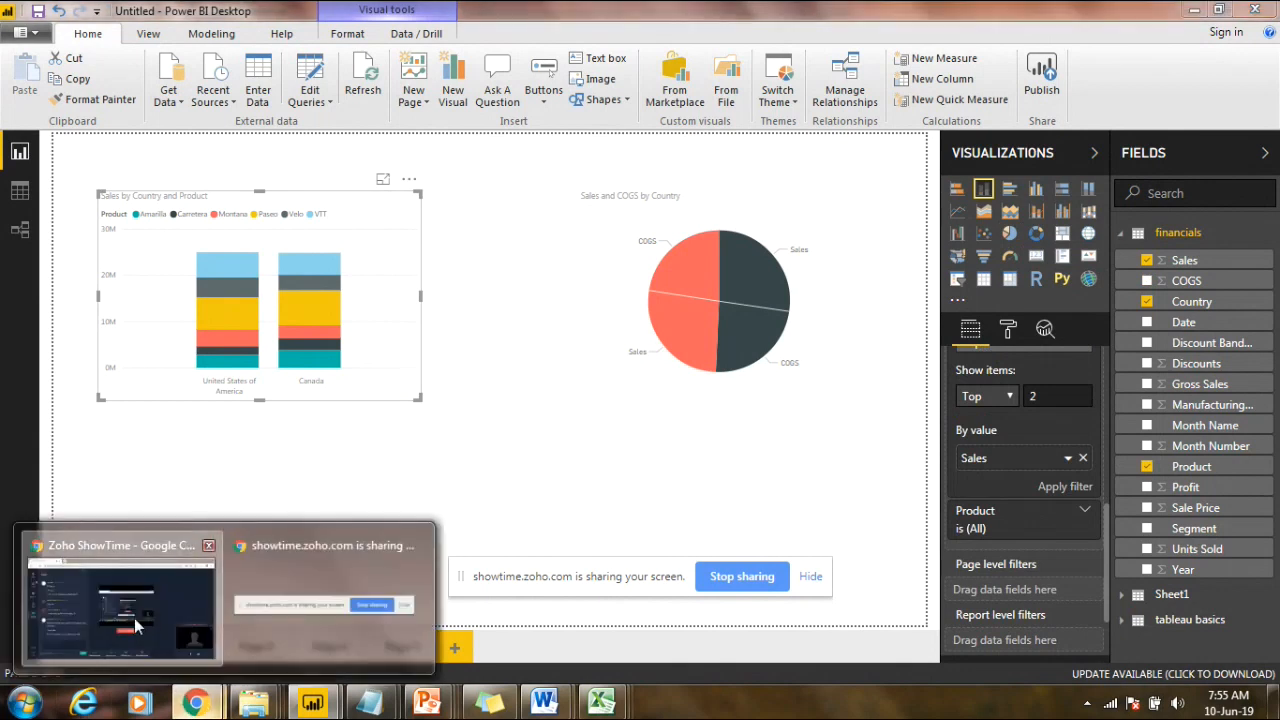
pyautogui.click(140, 630)
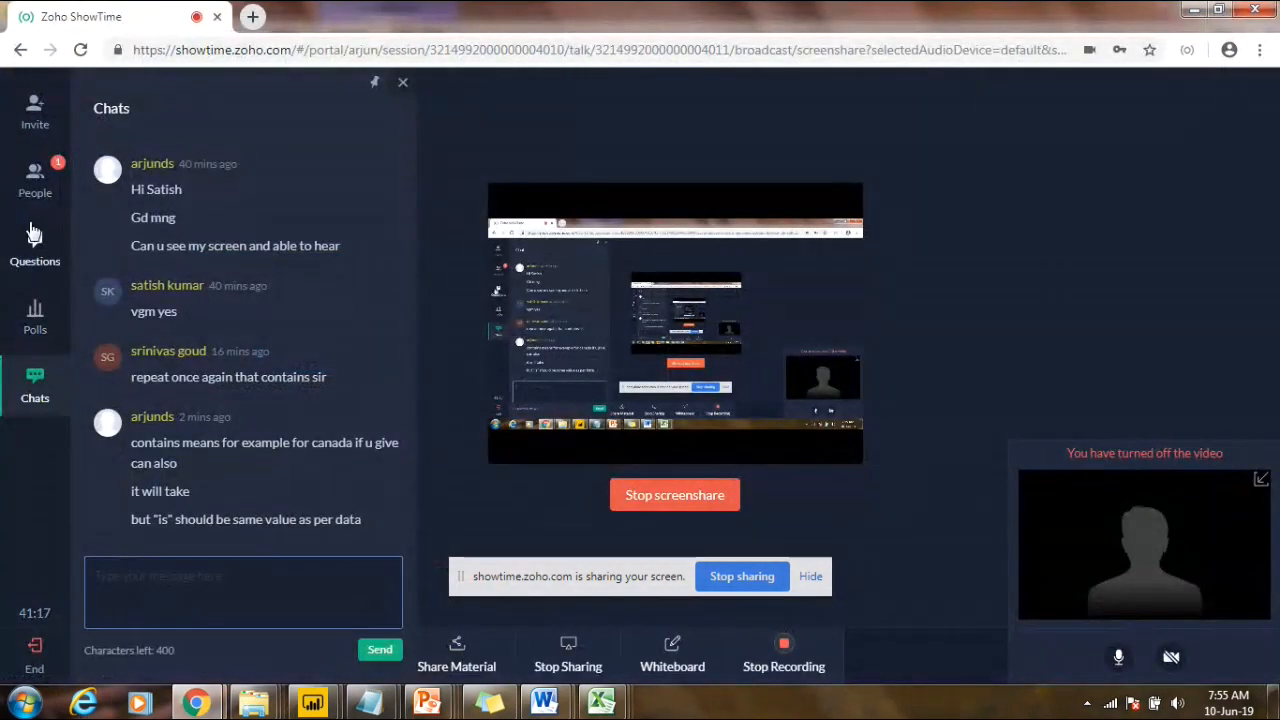
pyautogui.click(35, 178)
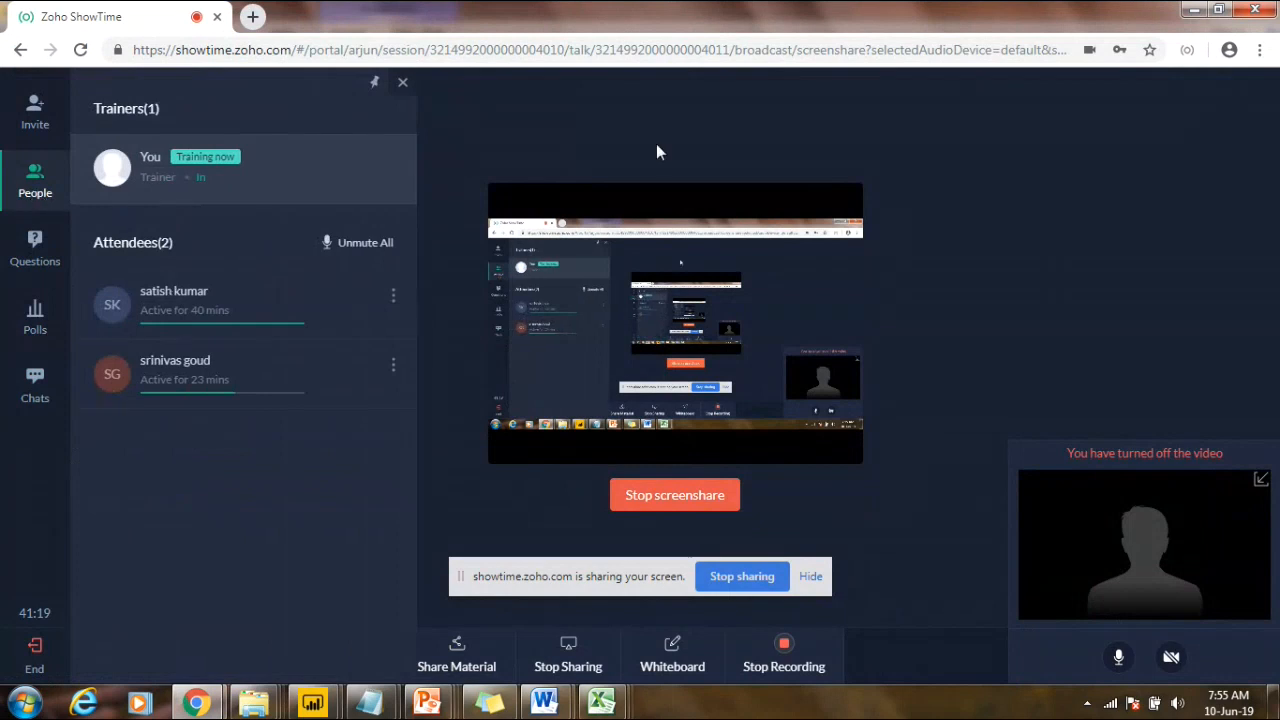
pyautogui.click(1196, 11)
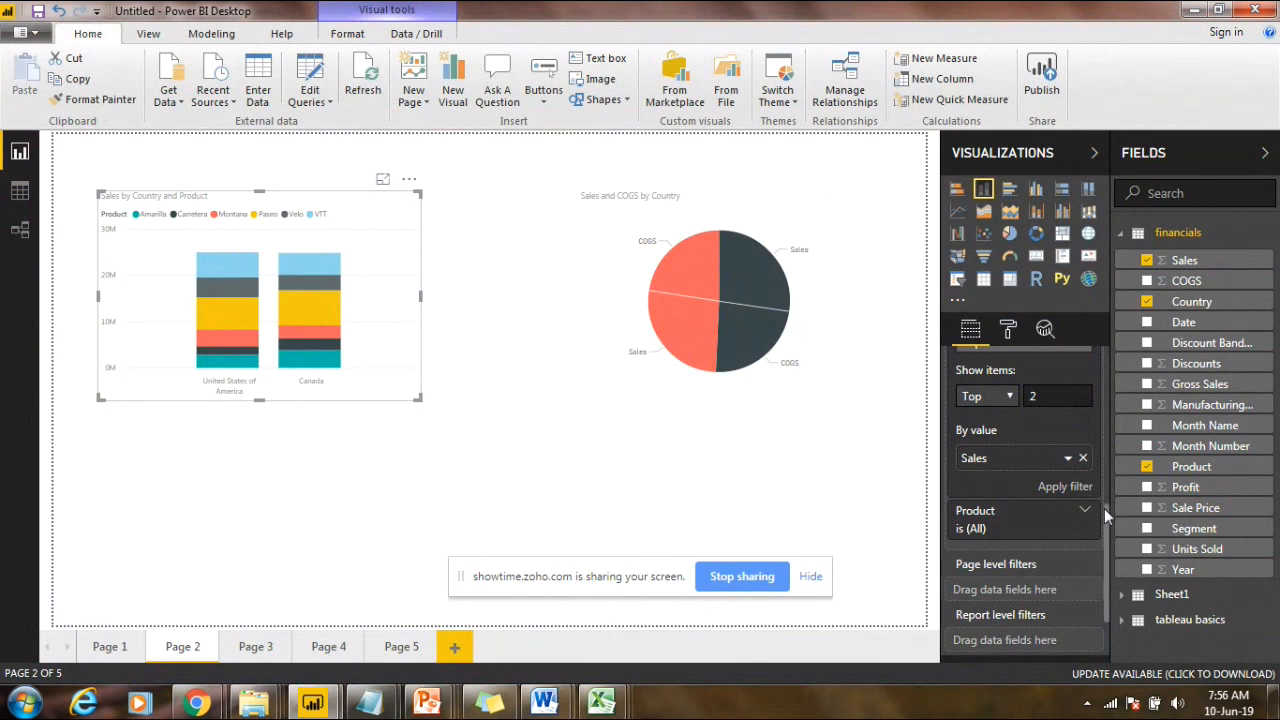
pyautogui.moveTo(1106, 518); pyautogui.dragTo(1098, 359)
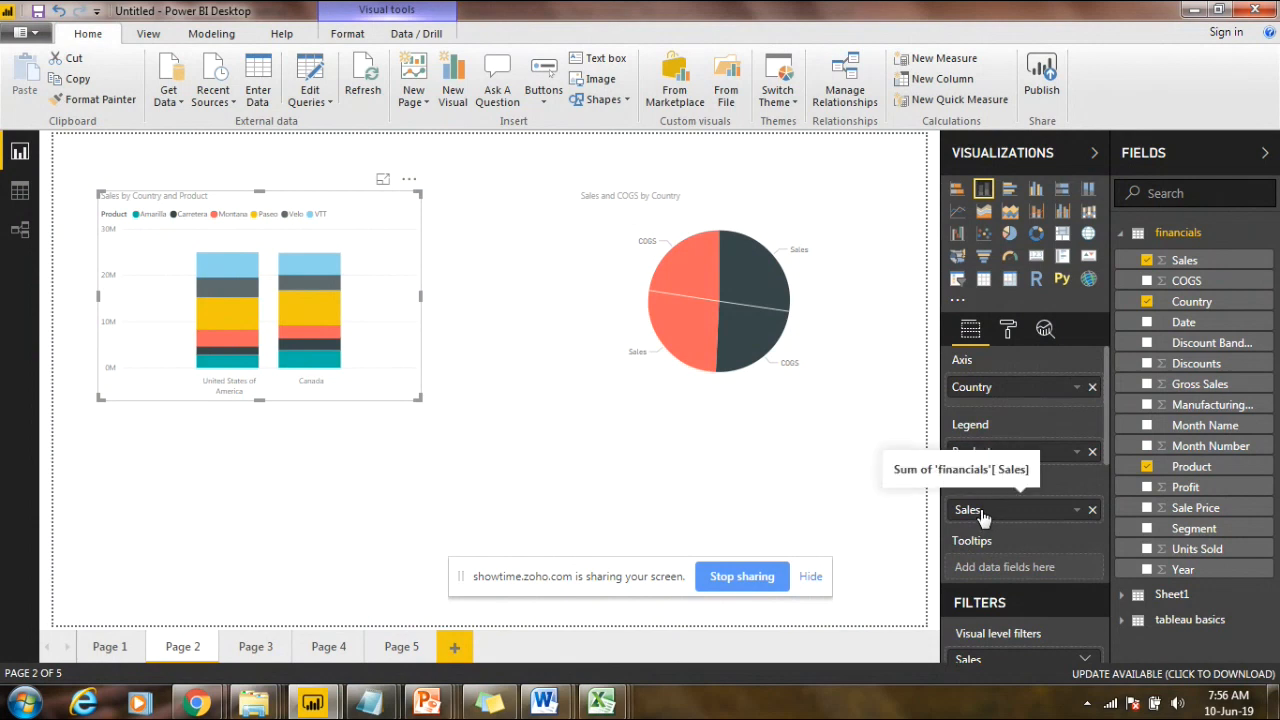
pyautogui.moveTo(1106, 439); pyautogui.dragTo(1103, 574)
pyautogui.click(1082, 546)
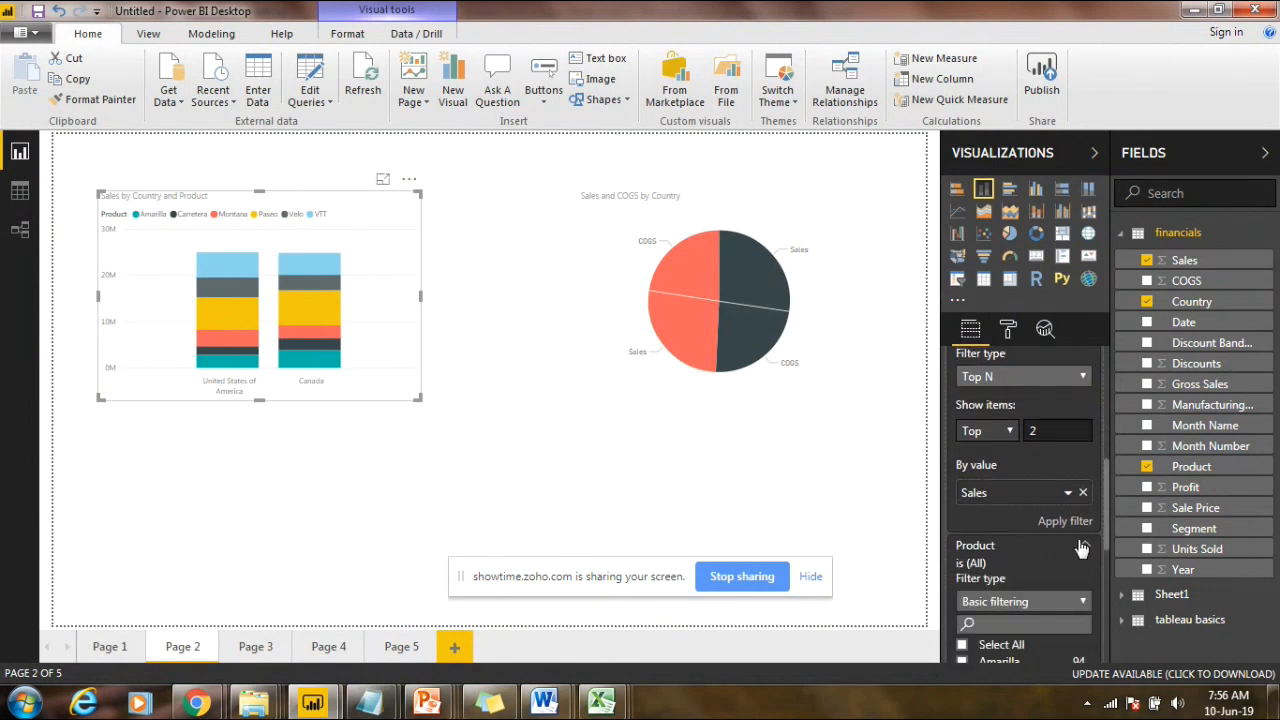
pyautogui.moveTo(1106, 538); pyautogui.dragTo(1098, 588)
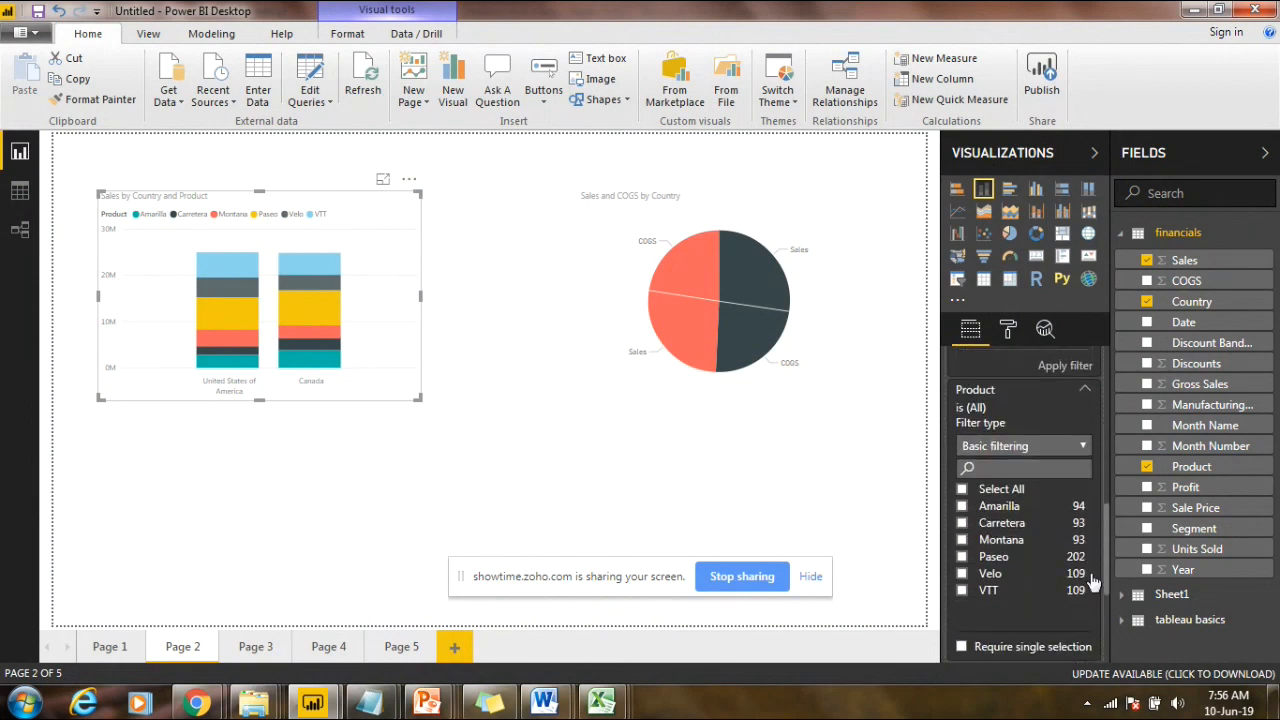
pyautogui.click(1008, 447)
pyautogui.click(1001, 496)
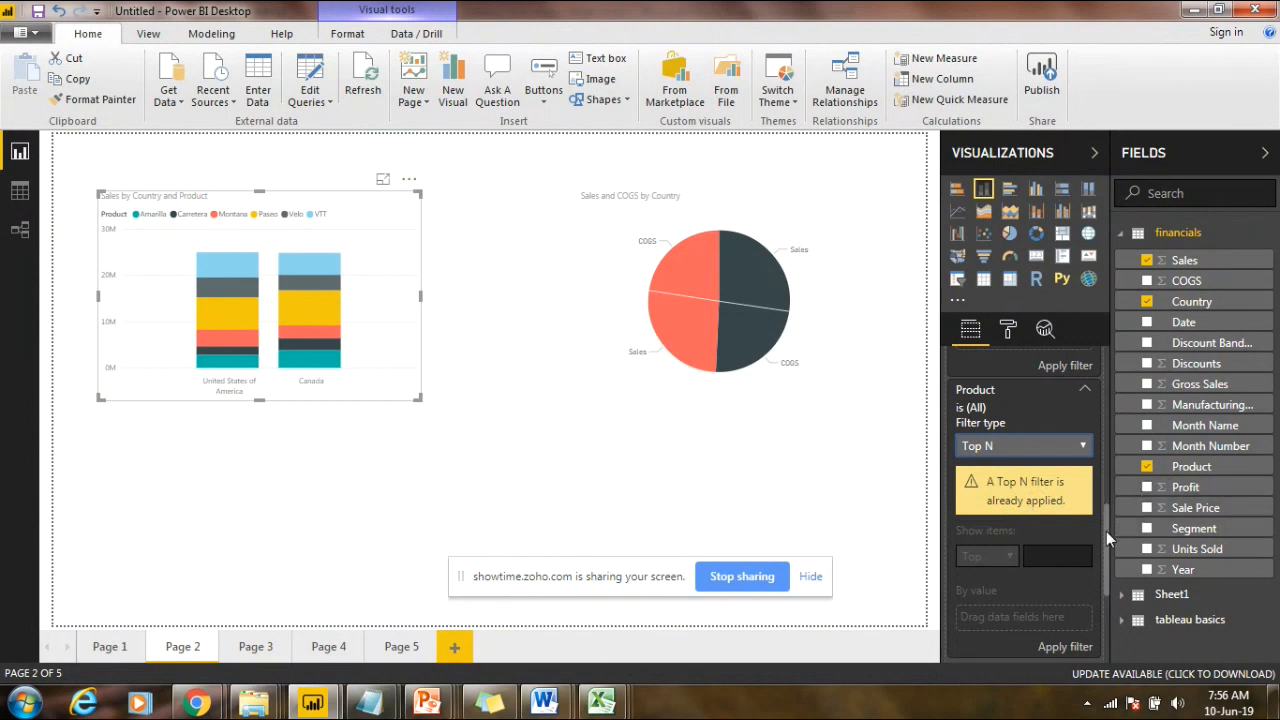
pyautogui.scroll(-1, 1106, 531)
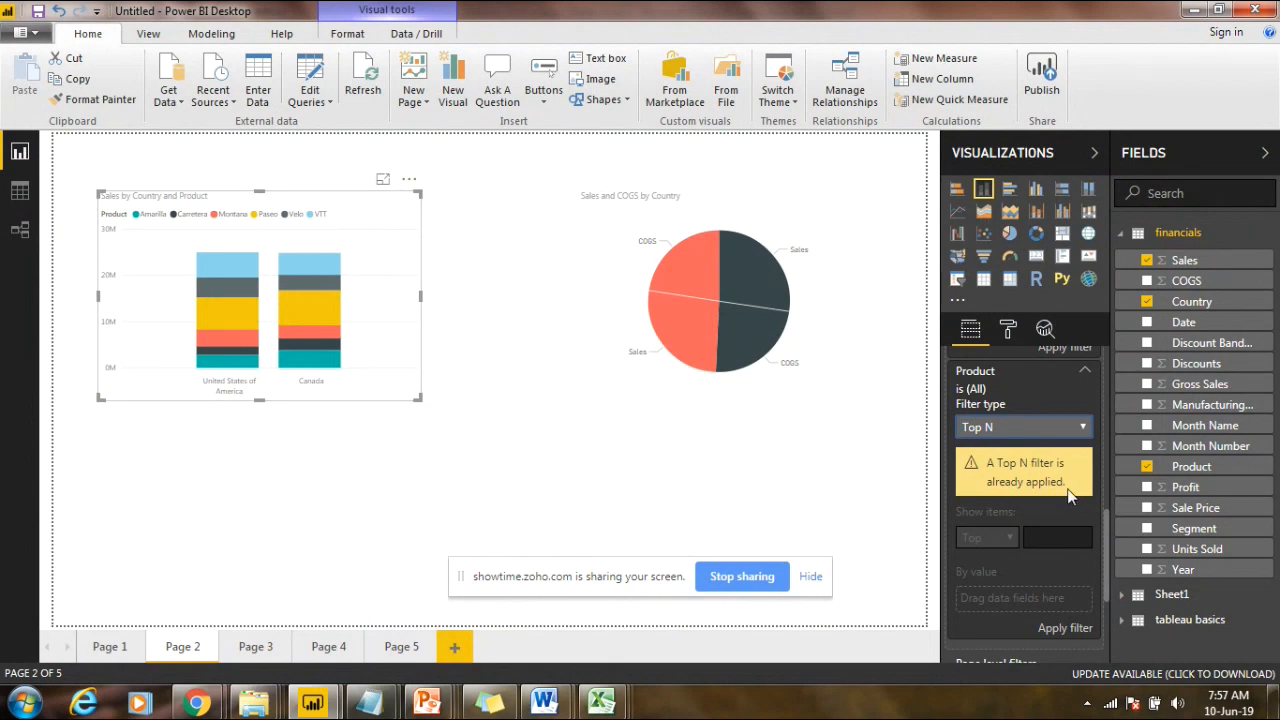
pyautogui.moveTo(1107, 521); pyautogui.dragTo(1109, 360)
pyautogui.moveTo(1004, 441); pyautogui.dragTo(1000, 378)
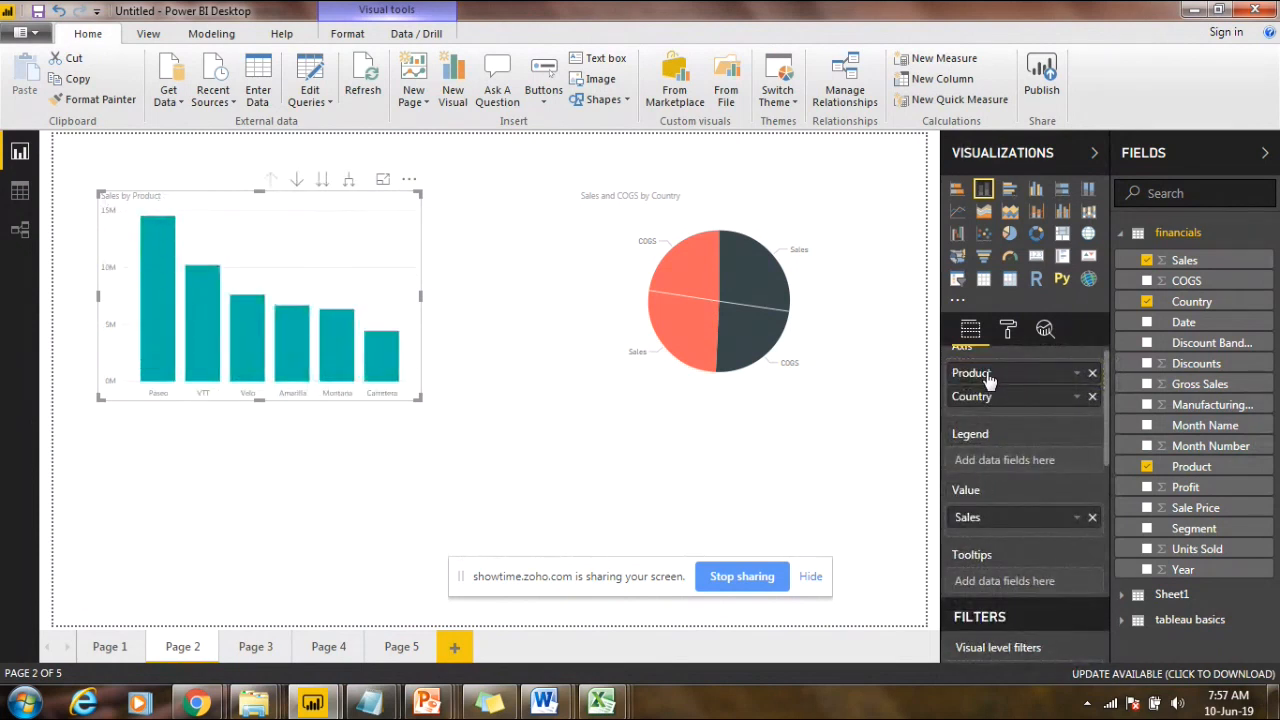
# Step: Move Product to the Axis, set the Product filter to Top N, and expand the Sales filter
pyautogui.moveTo(1108, 440); pyautogui.dragTo(1090, 606)
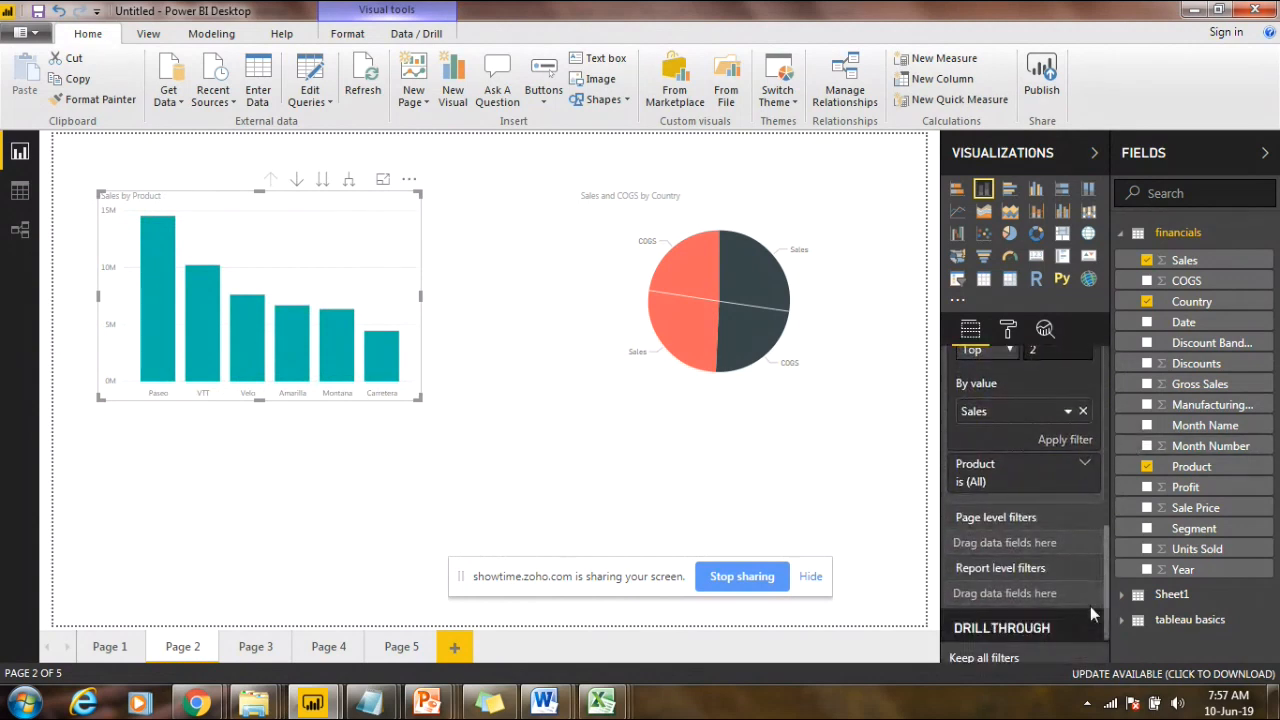
pyautogui.click(998, 460)
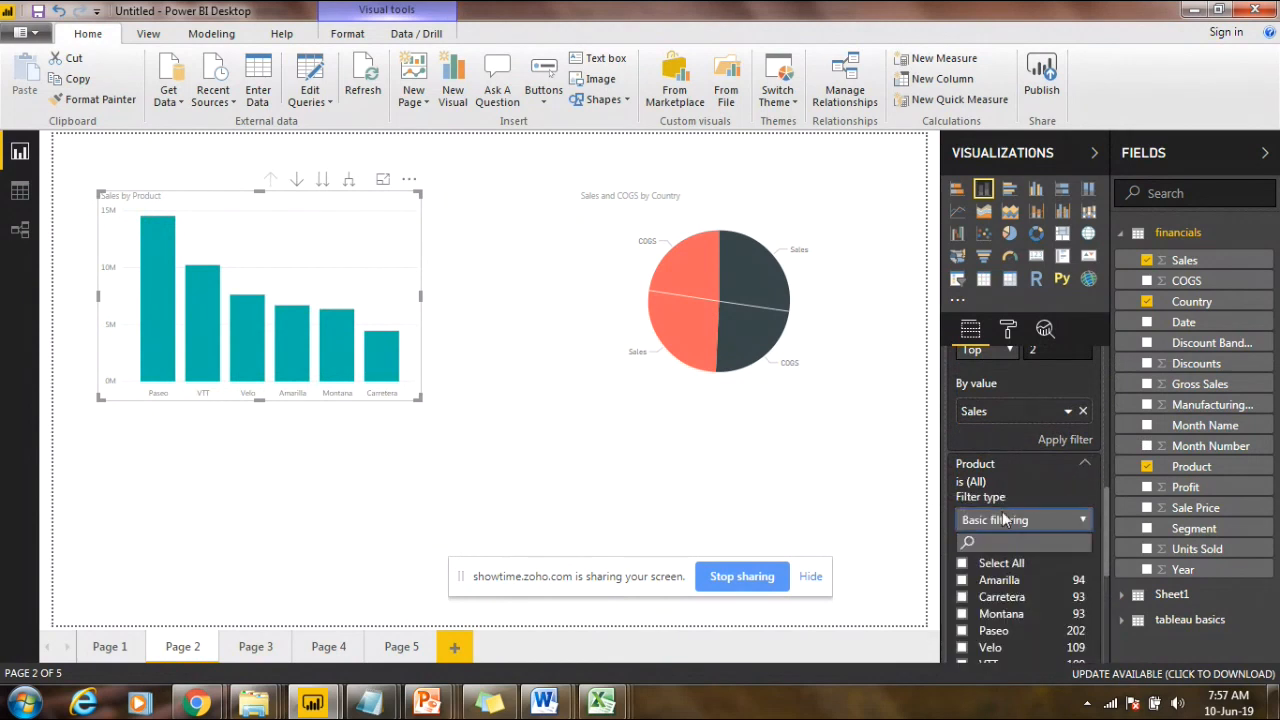
pyautogui.click(1005, 519)
pyautogui.click(999, 572)
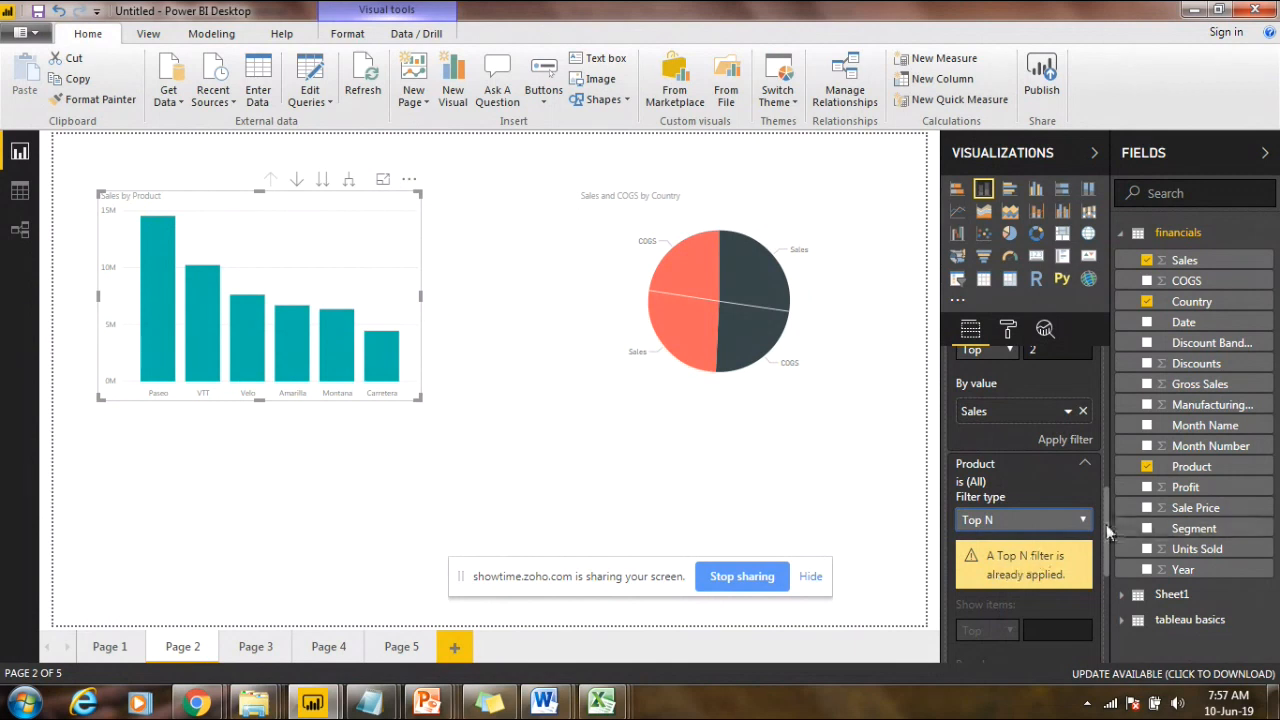
pyautogui.scroll(5, 1106, 524)
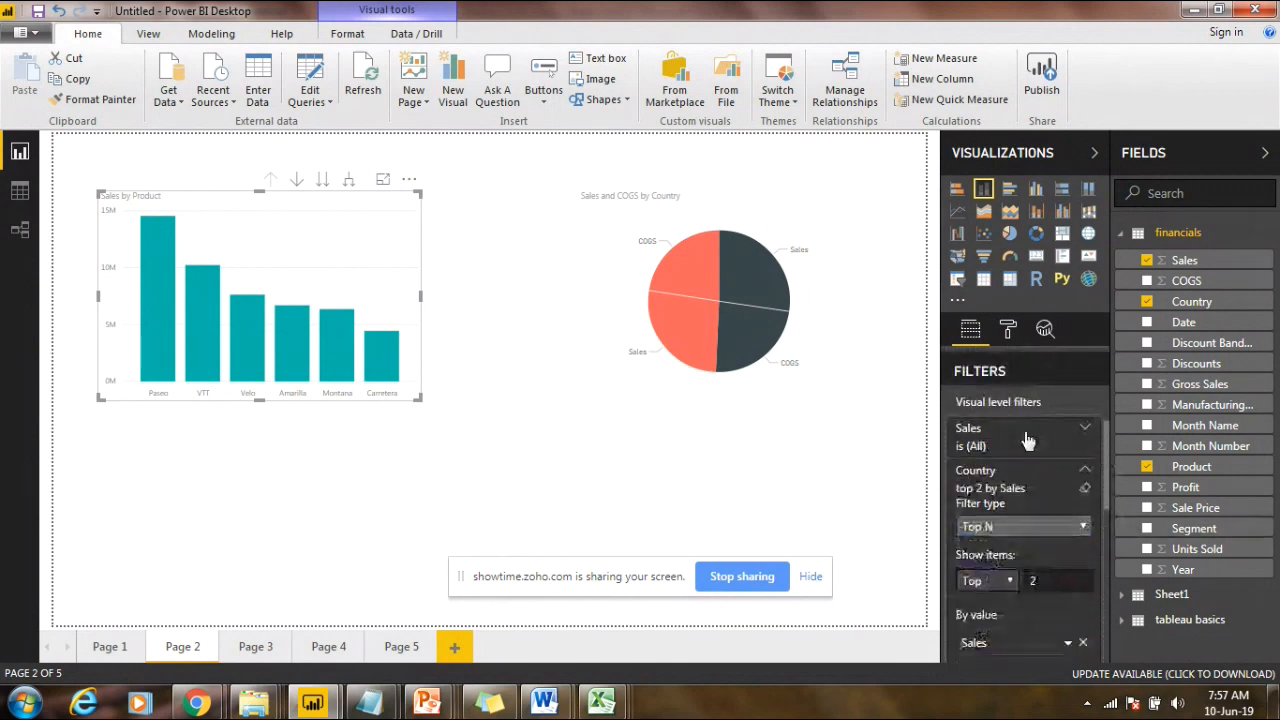
pyautogui.click(1030, 440)
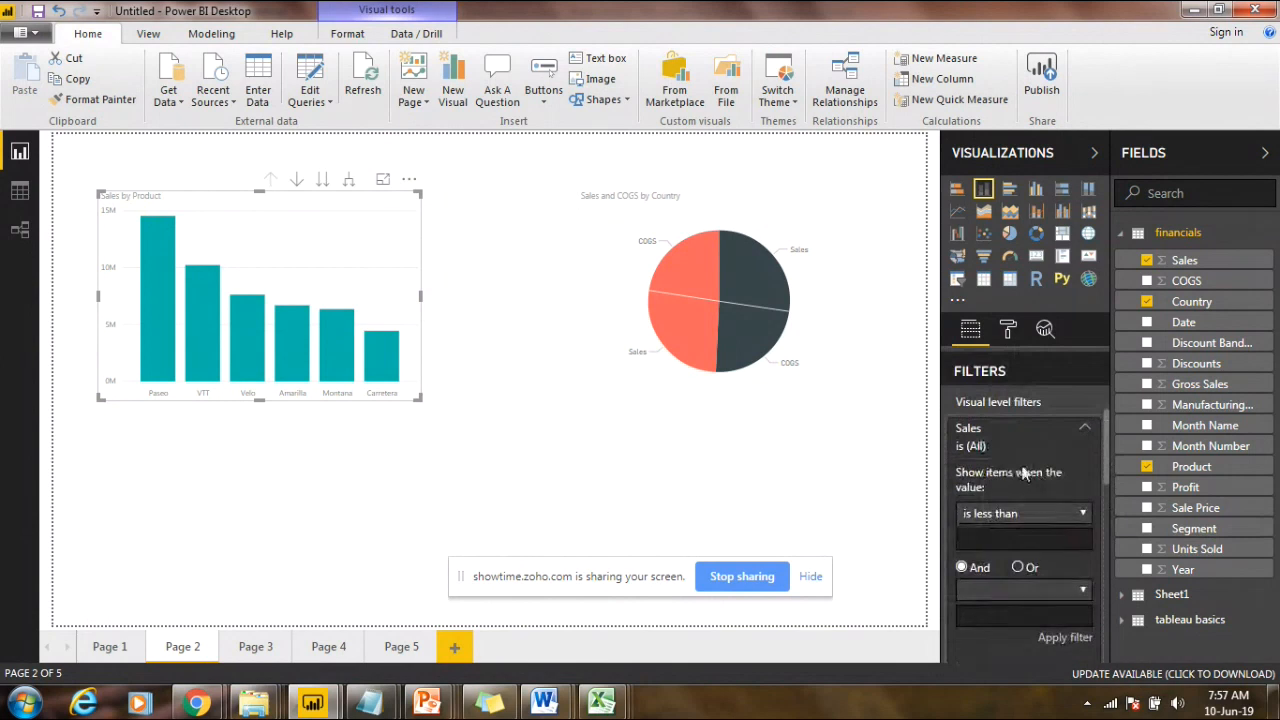
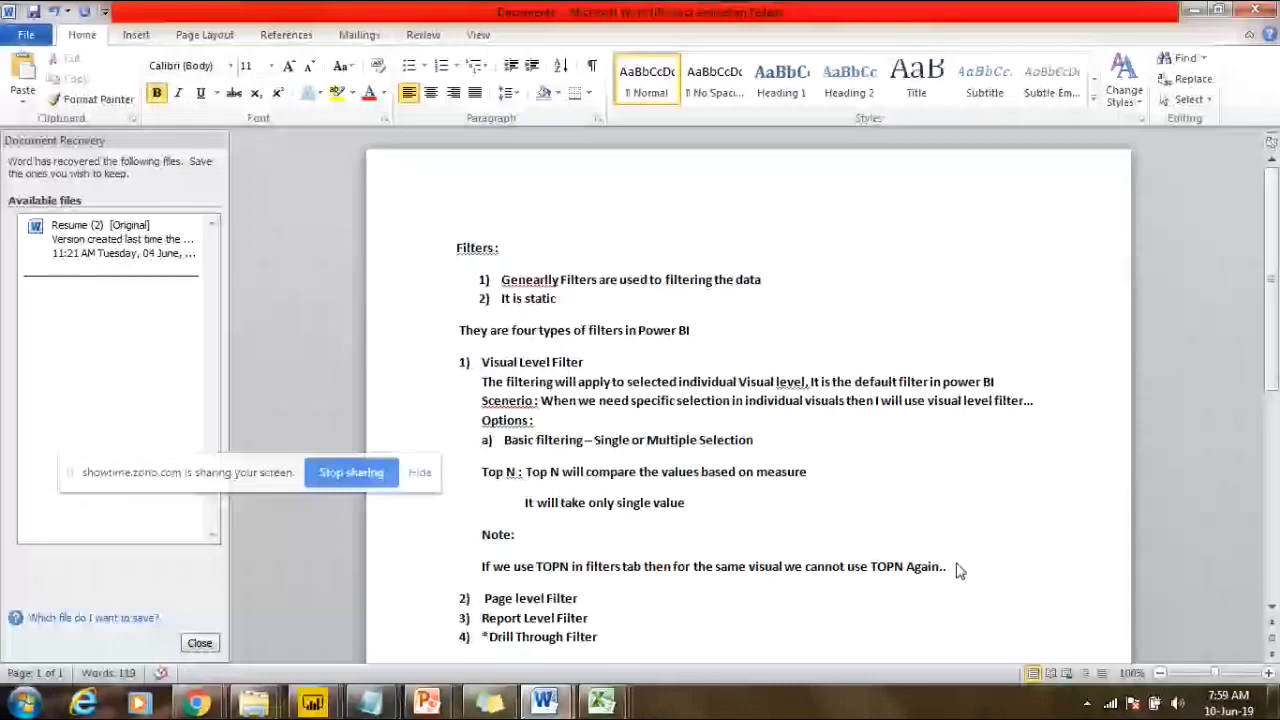
# Step: Add the note '2) generally TOPN Option will be available for Columns' below the TOPN line
pyautogui.press('Return')
pyautogui.write('2/')
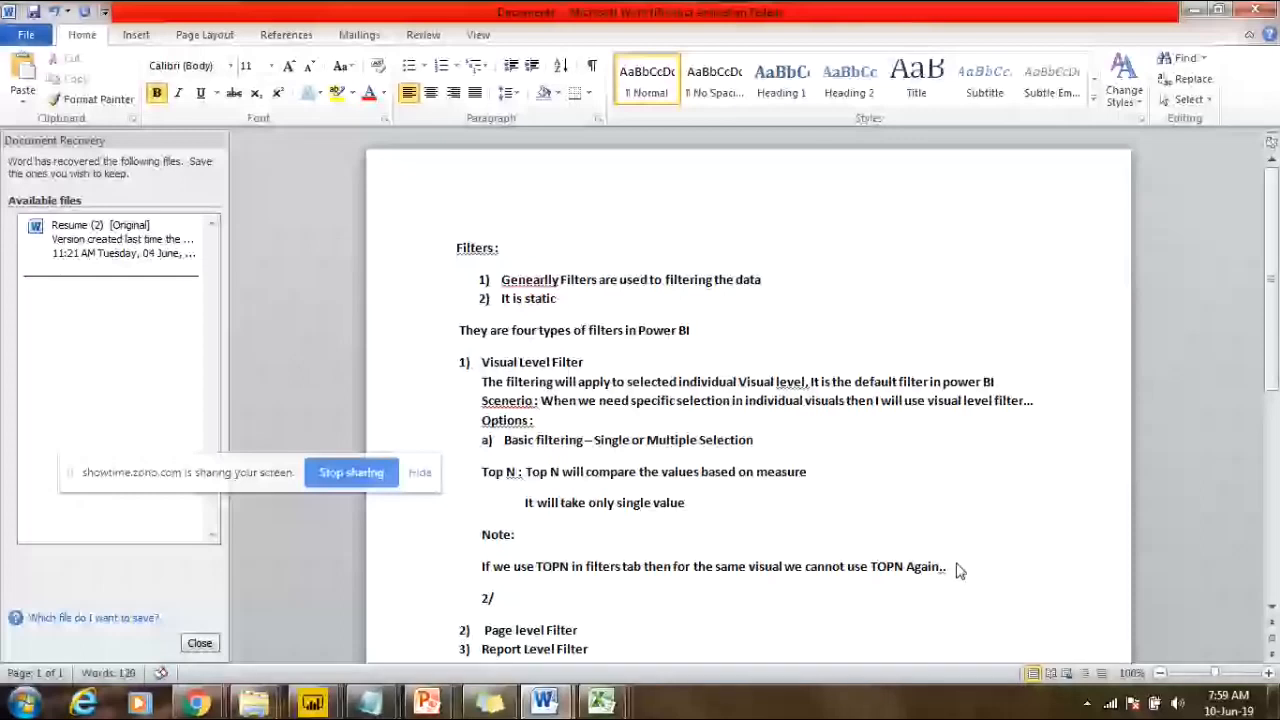
pyautogui.press('BackSpace')
pyautogui.write(') ')
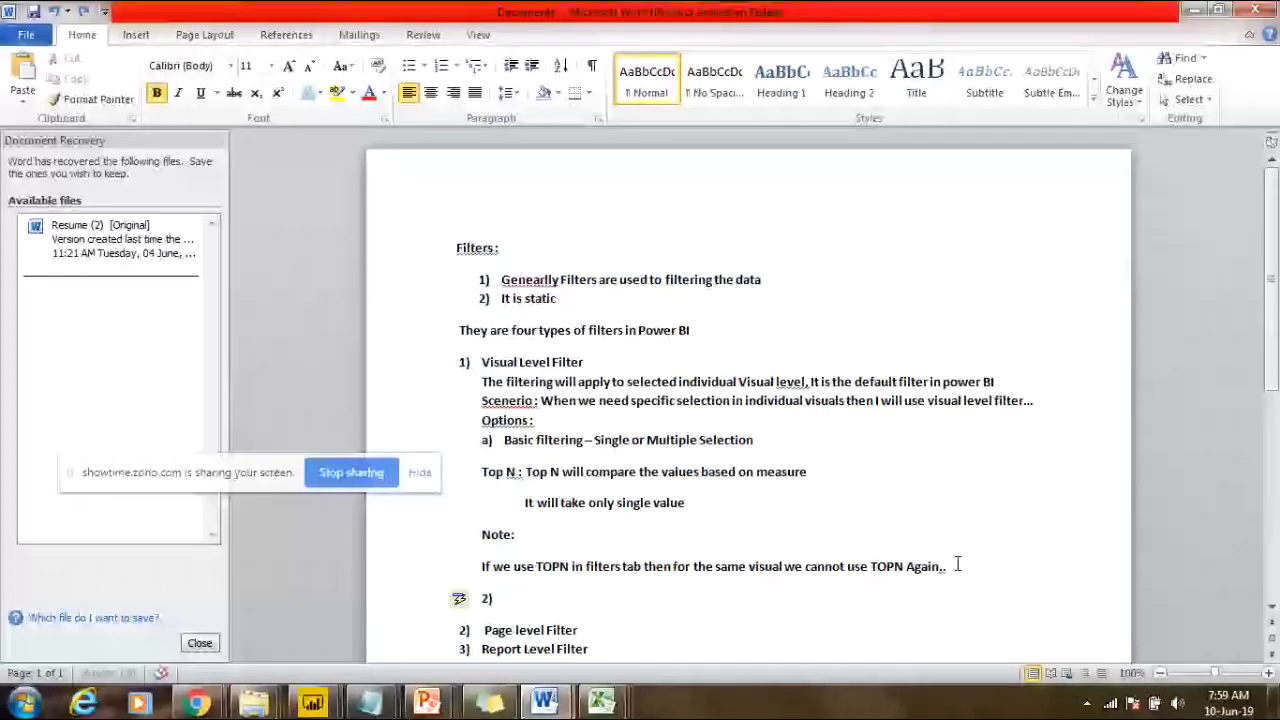
pyautogui.write('generally')
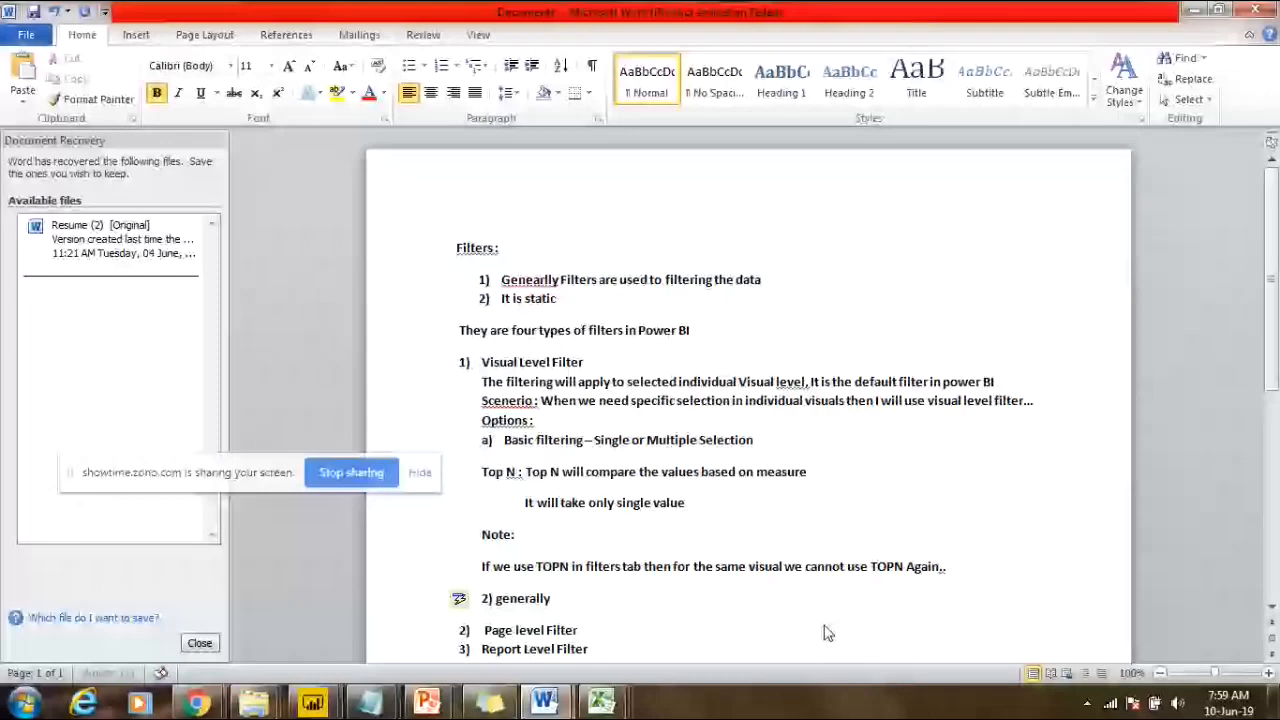
pyautogui.write(' TOPN will be')
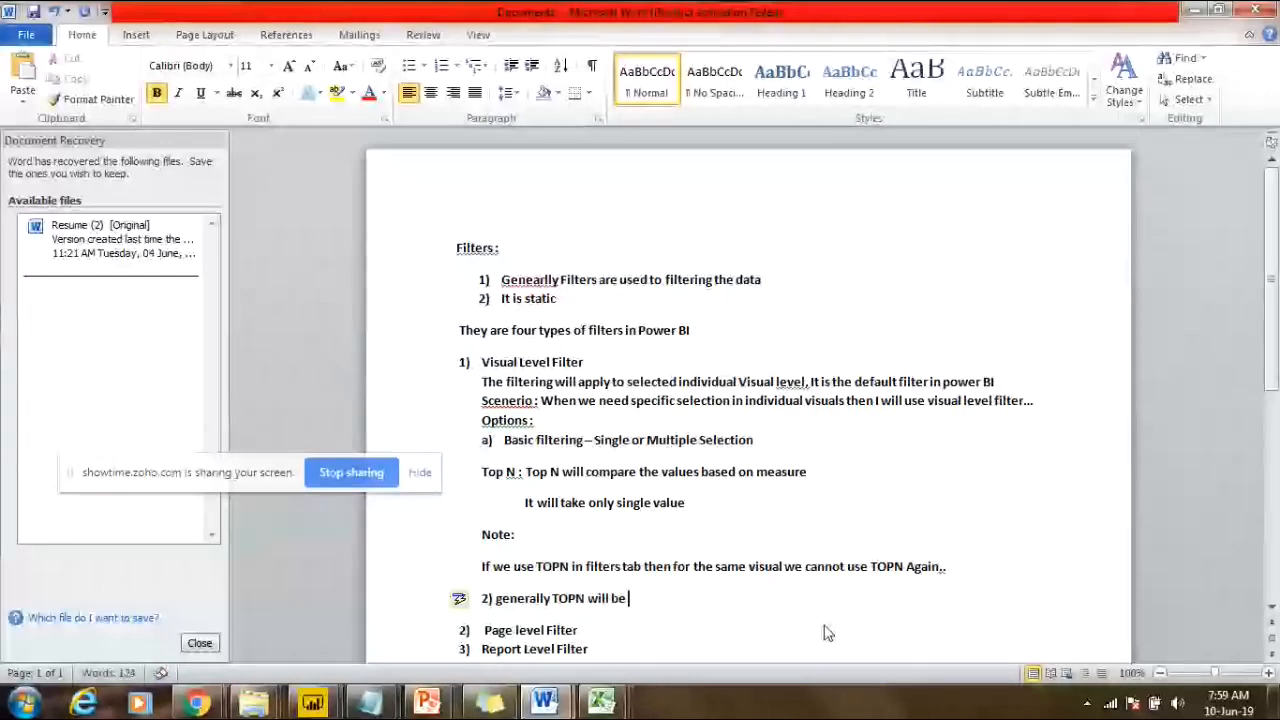
pyautogui.press('BackSpace')
pyautogui.press('BackSpace')
pyautogui.press('BackSpace')
pyautogui.press('BackSpace')
pyautogui.press('BackSpace')
pyautogui.press('BackSpace')
pyautogui.press('BackSpace')
pyautogui.write('Option')
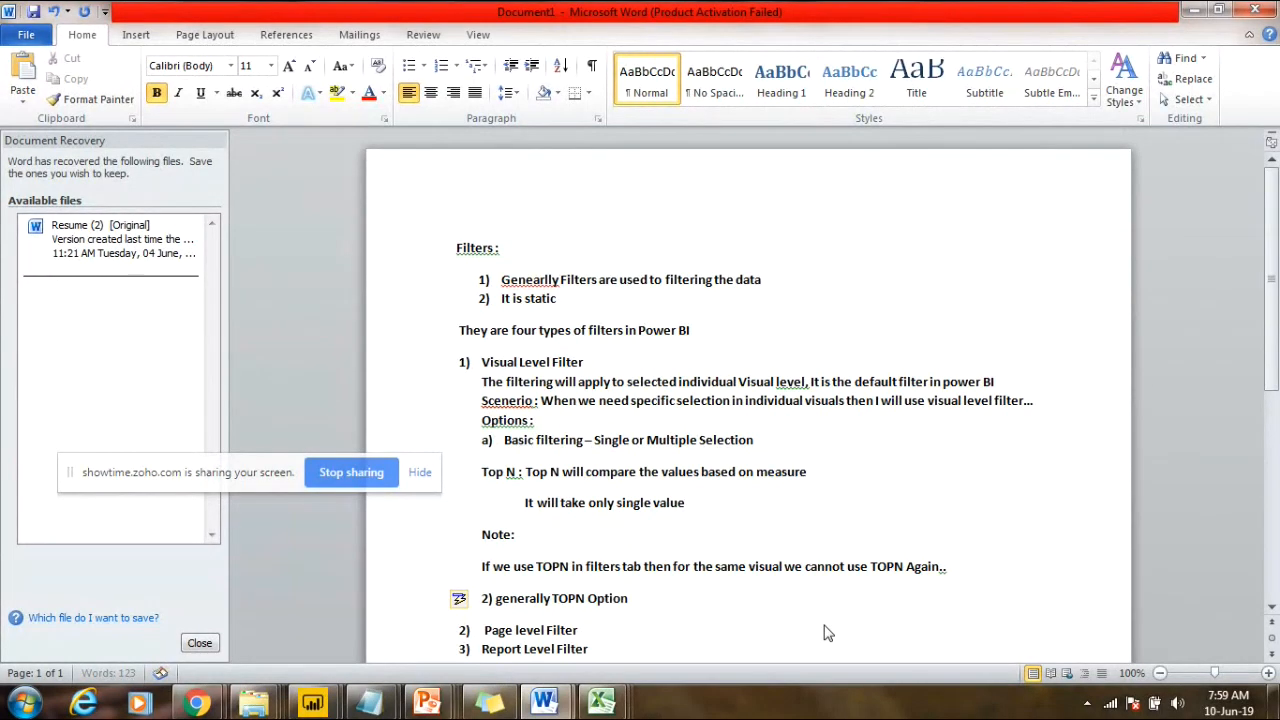
pyautogui.write(' will be avalai')
pyautogui.write('b')
pyautogui.press('BackSpace')
pyautogui.press('BackSpace')
pyautogui.press('BackSpace')
pyautogui.write('ilable for')
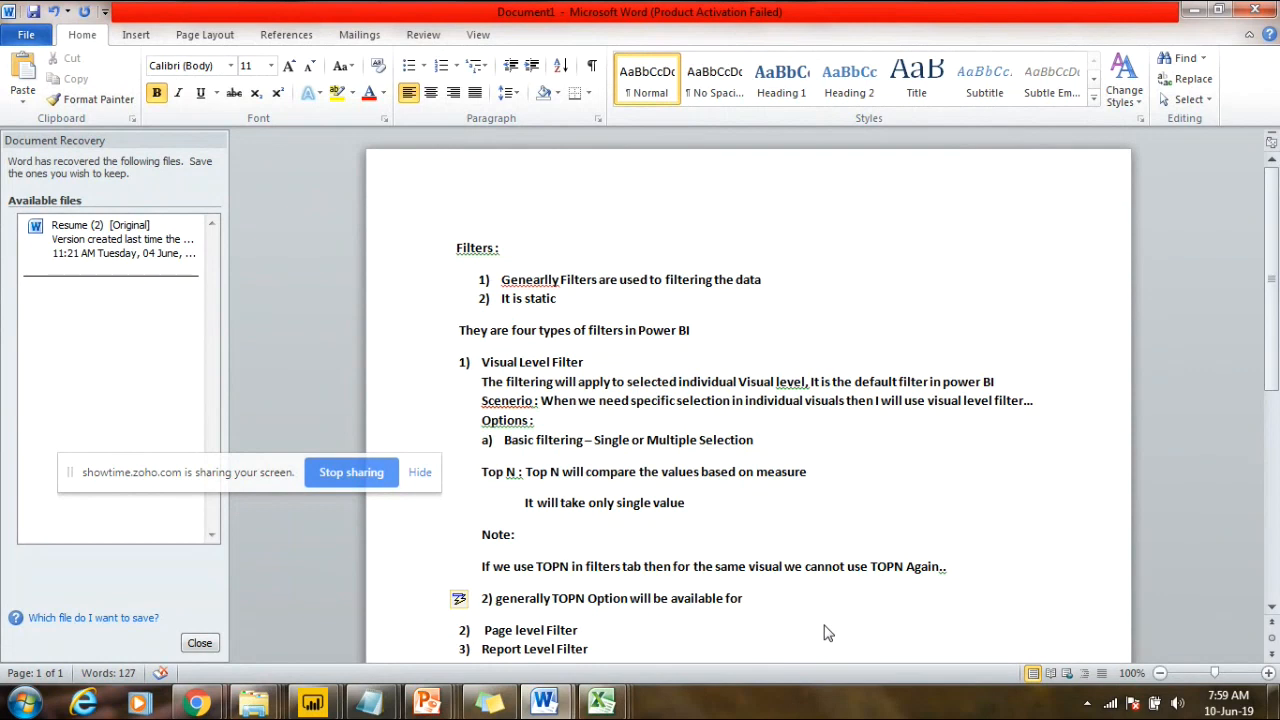
pyautogui.write(' Columns')
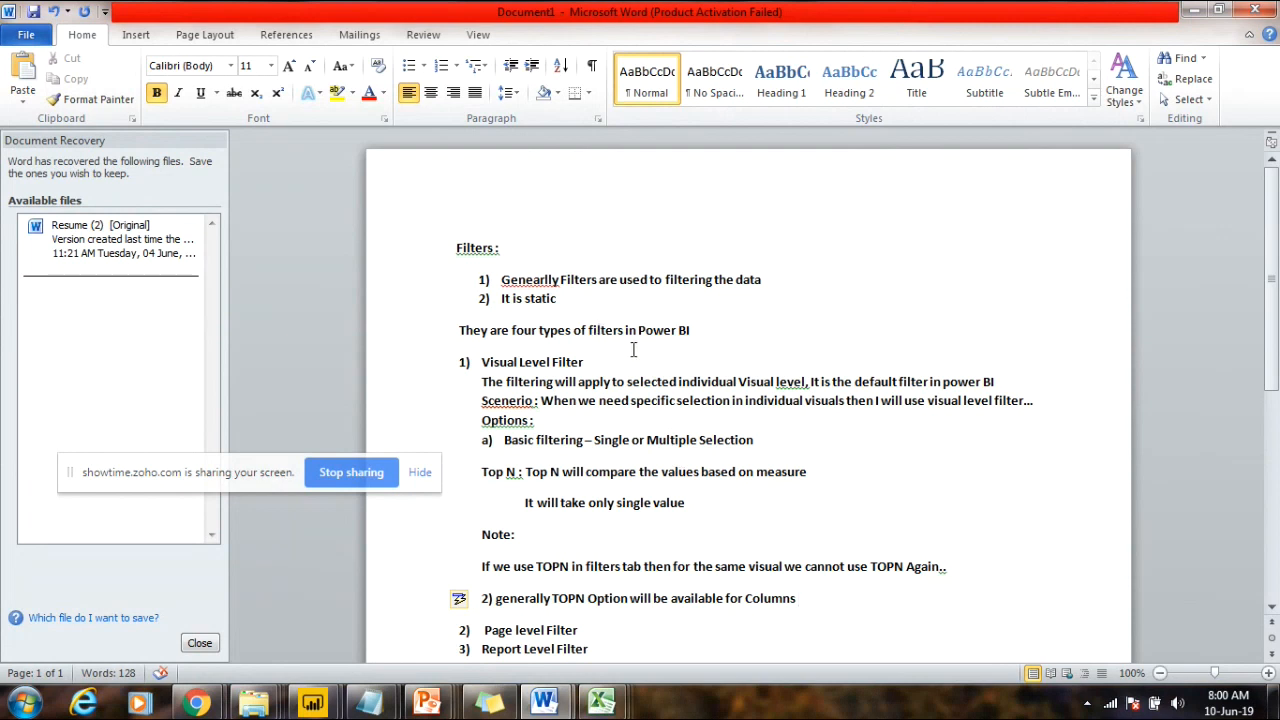
# Step: Highlight 'Visual Level Filter' and 'Single or Multiple Selection' in the notes, then minimize Word and the browser
pyautogui.moveTo(585, 362); pyautogui.dragTo(502, 369)
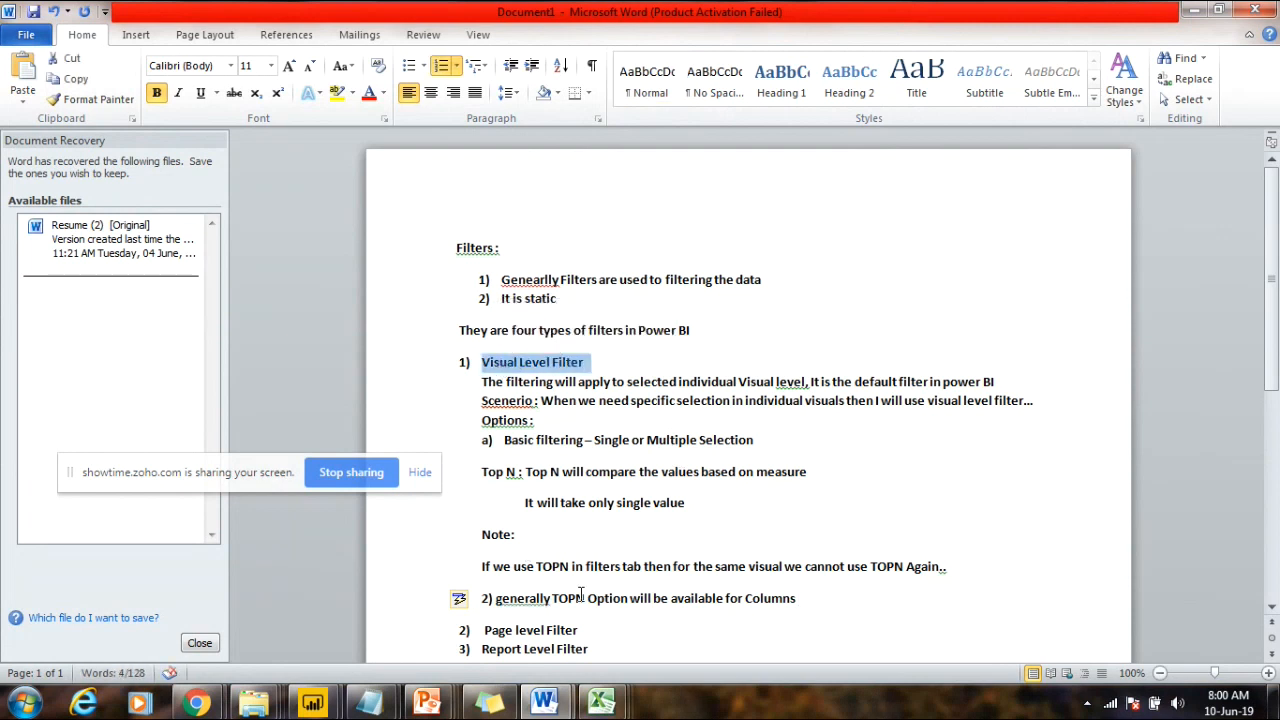
pyautogui.click(503, 447)
pyautogui.moveTo(600, 447); pyautogui.dragTo(750, 447)
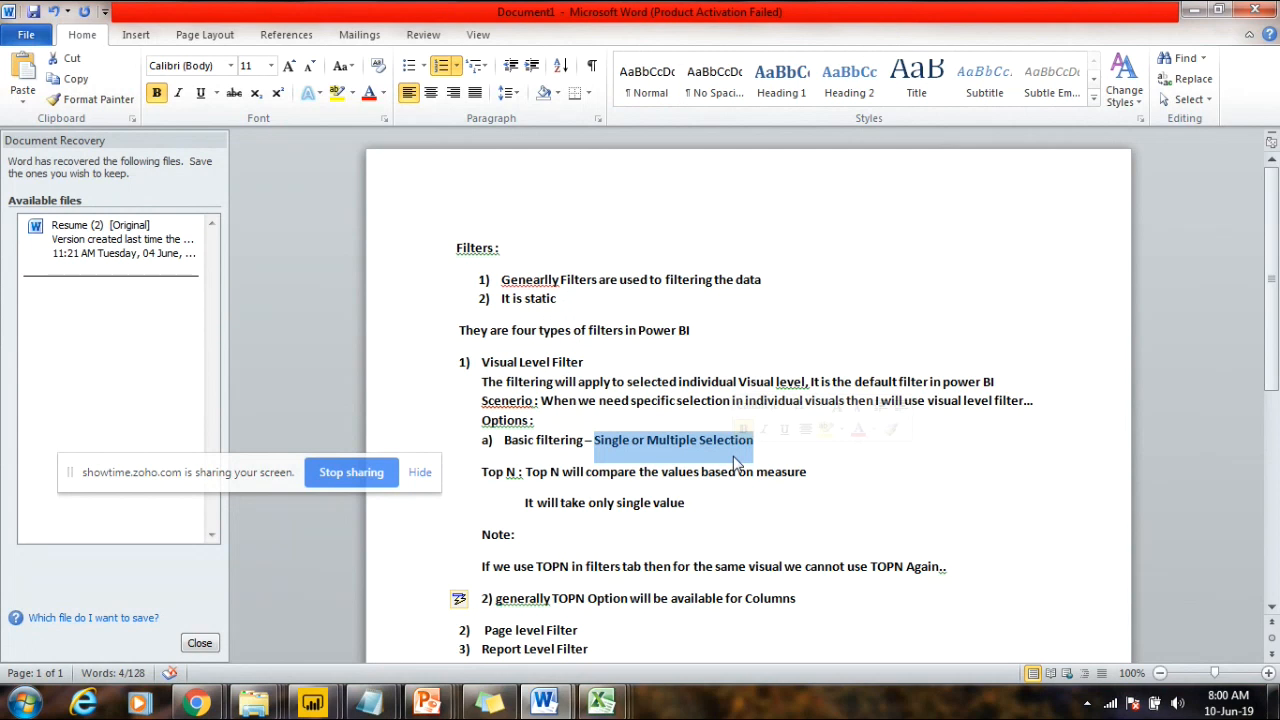
pyautogui.click(1193, 10)
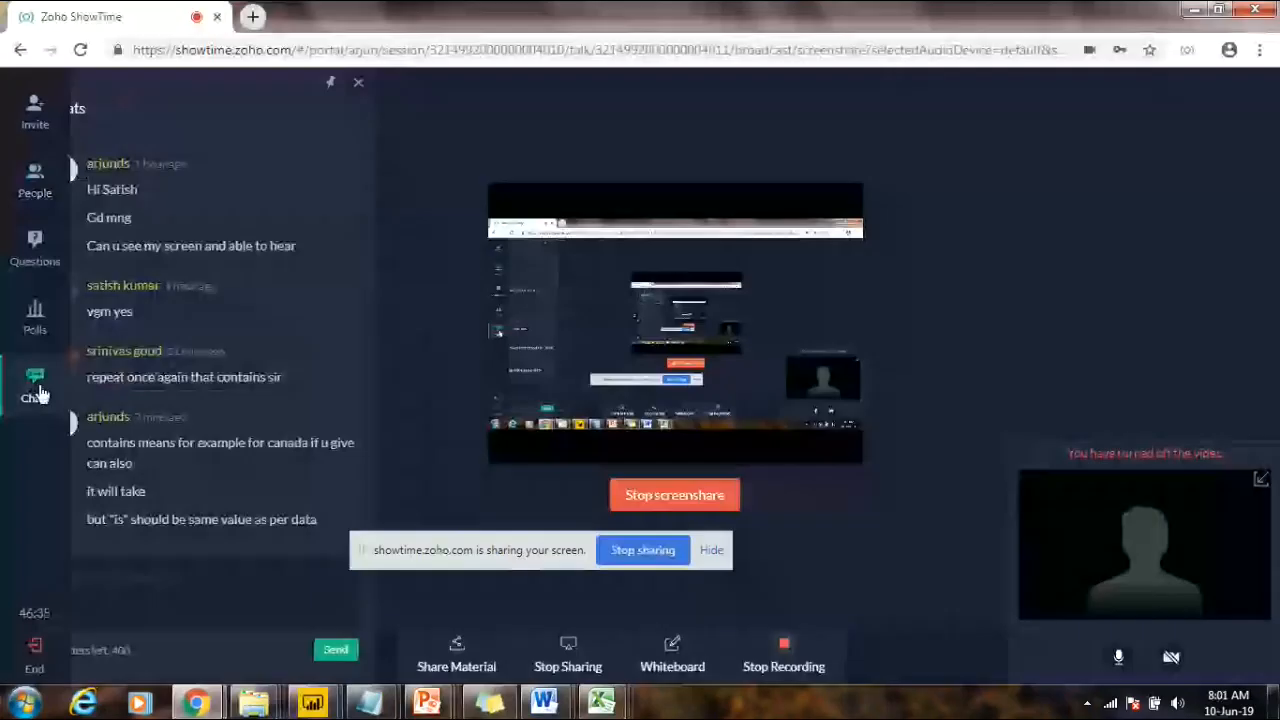
pyautogui.click(1200, 10)
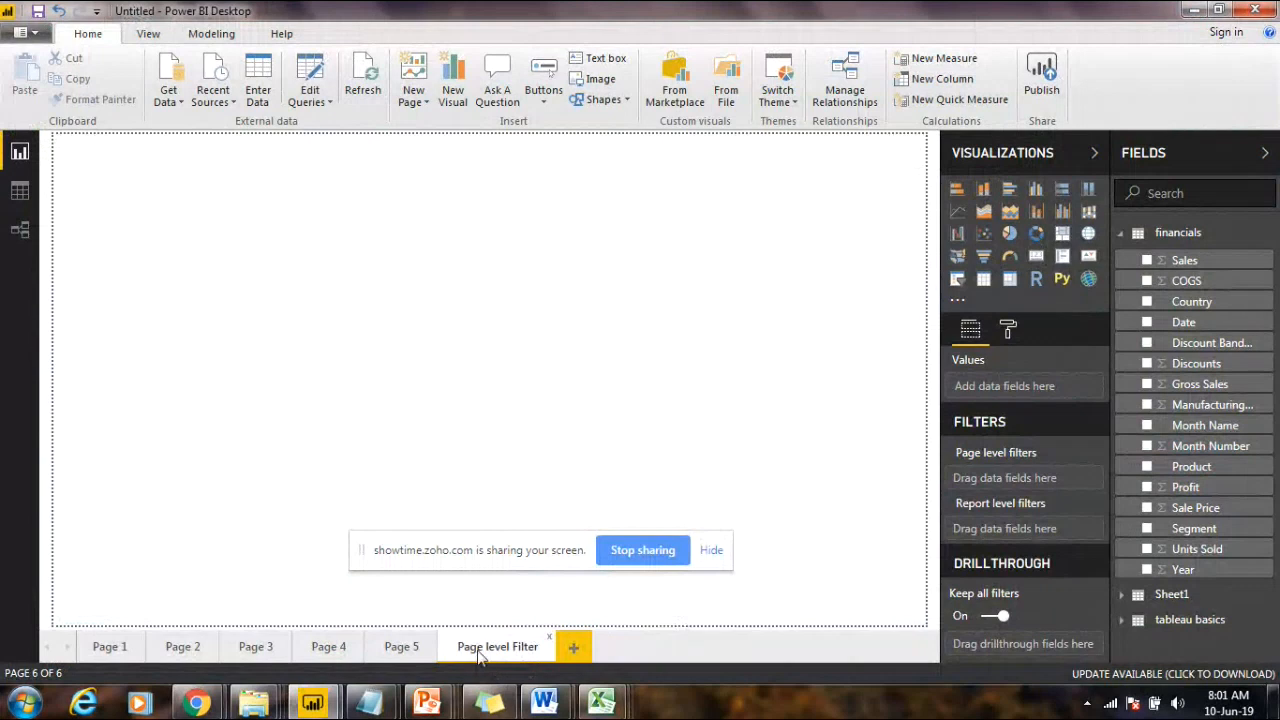
# Step: Add Page 6, then build a Sales by Country column chart and a second empty chart on Page level Filter
pyautogui.click(572, 649)
pyautogui.click(503, 648)
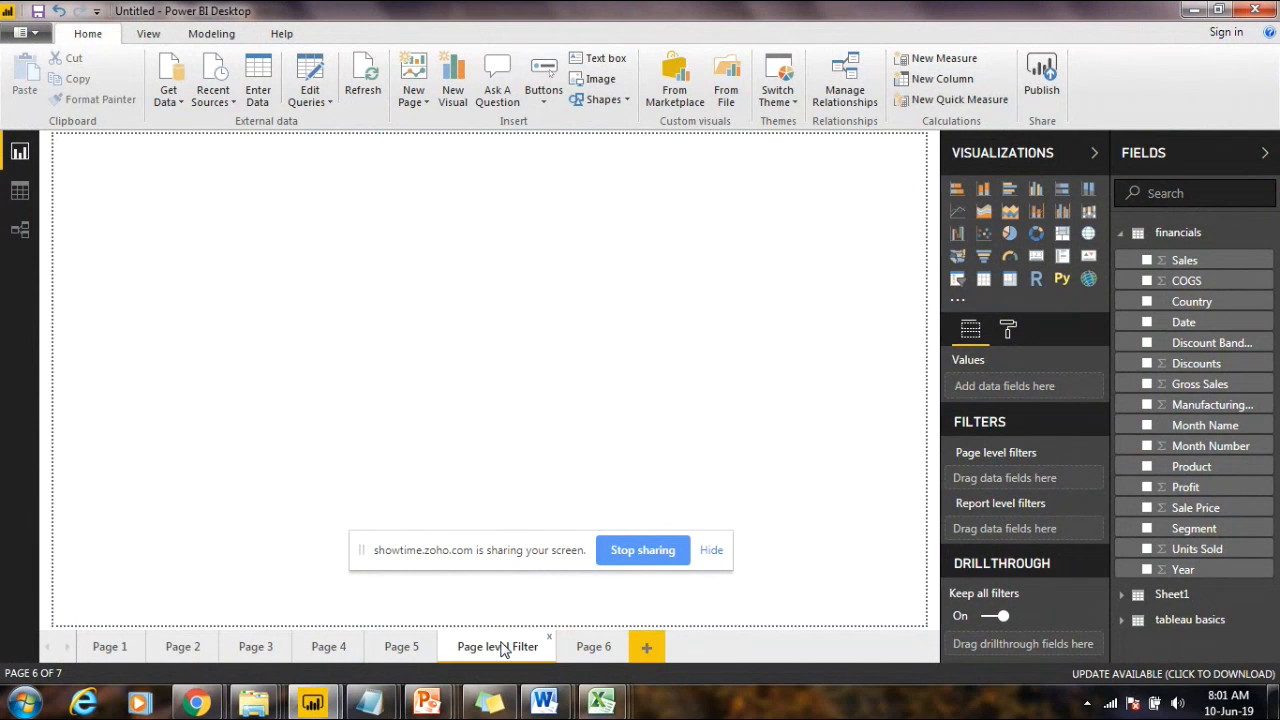
pyautogui.click(983, 190)
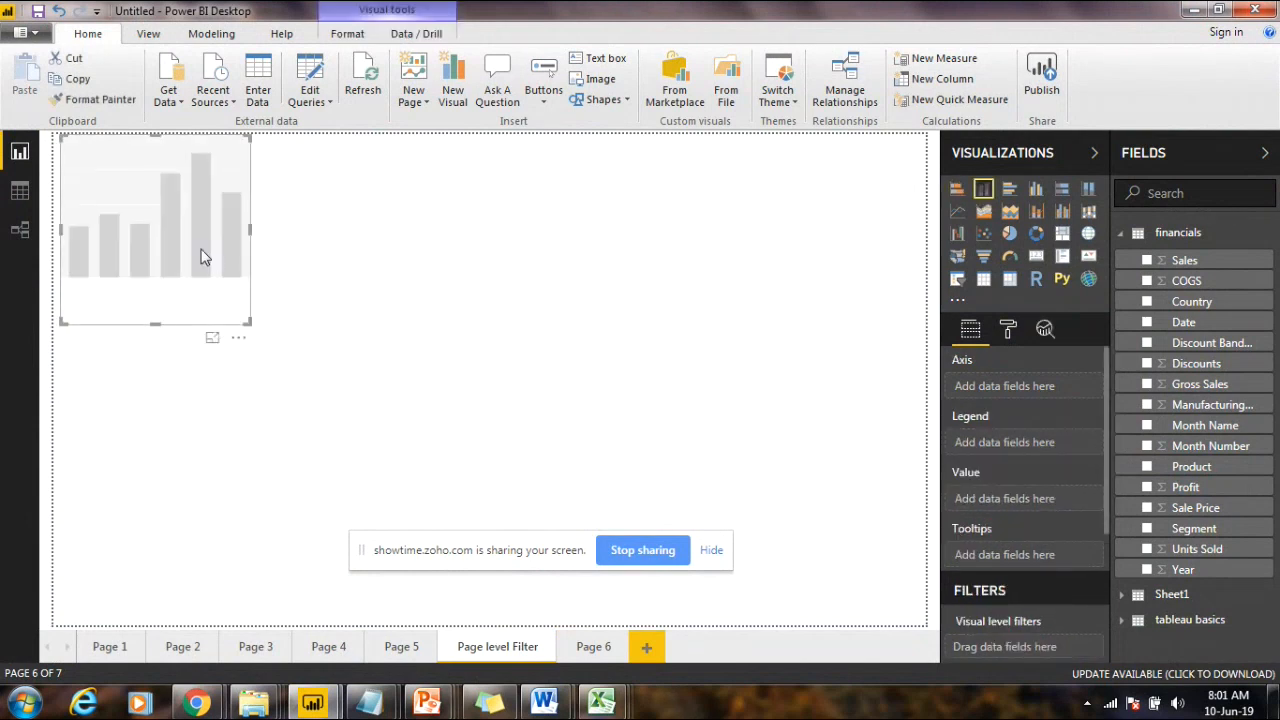
pyautogui.moveTo(200, 257); pyautogui.dragTo(244, 279)
pyautogui.moveTo(1224, 312); pyautogui.dragTo(300, 215)
pyautogui.moveTo(1190, 260)
pyautogui.mouseDown()
pyautogui.moveTo(958, 268)
pyautogui.moveTo(197, 247)
pyautogui.mouseUp()
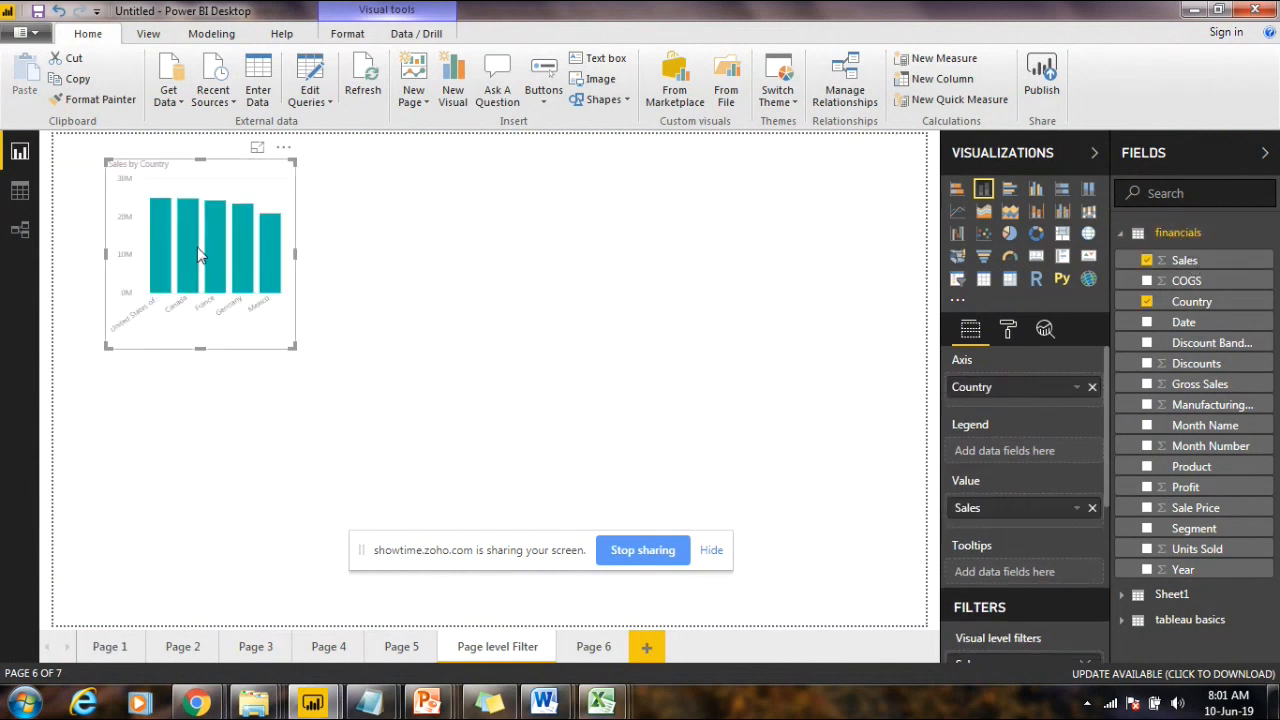
pyautogui.click(606, 263)
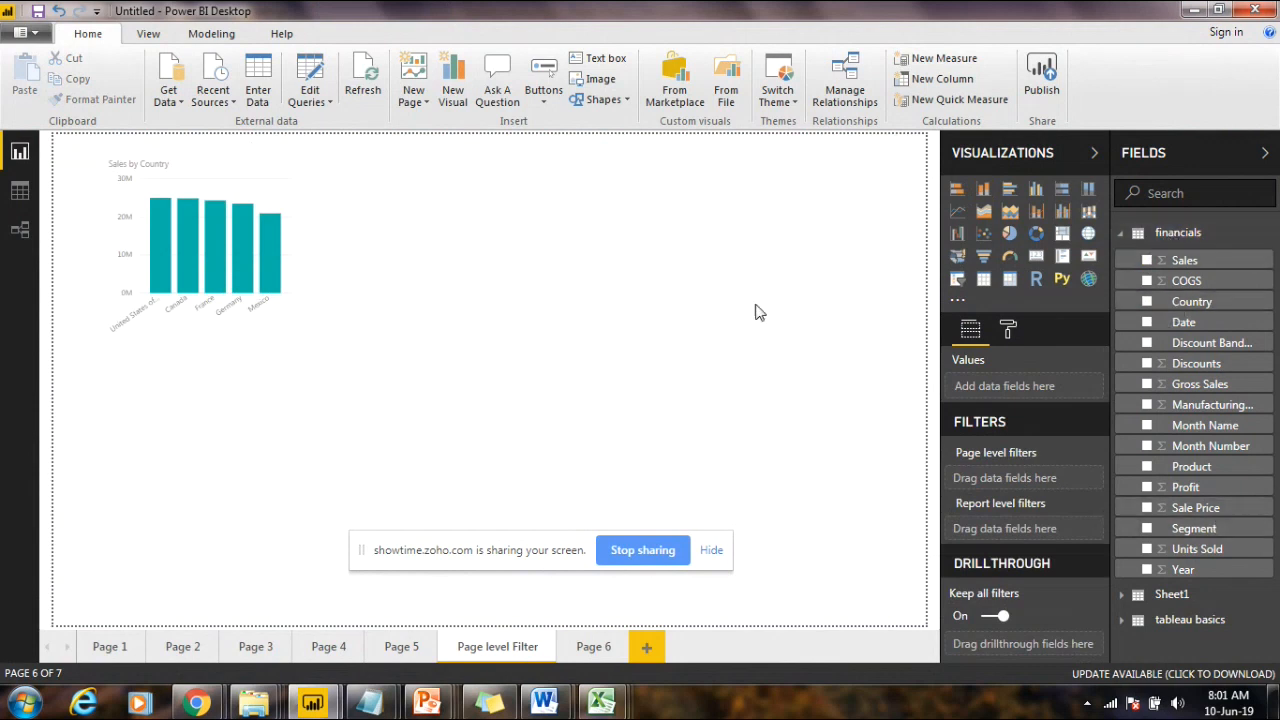
pyautogui.click(983, 188)
# Step: Centre the second chart and plot Sale Price by Product in it
pyautogui.moveTo(233, 463); pyautogui.dragTo(503, 294)
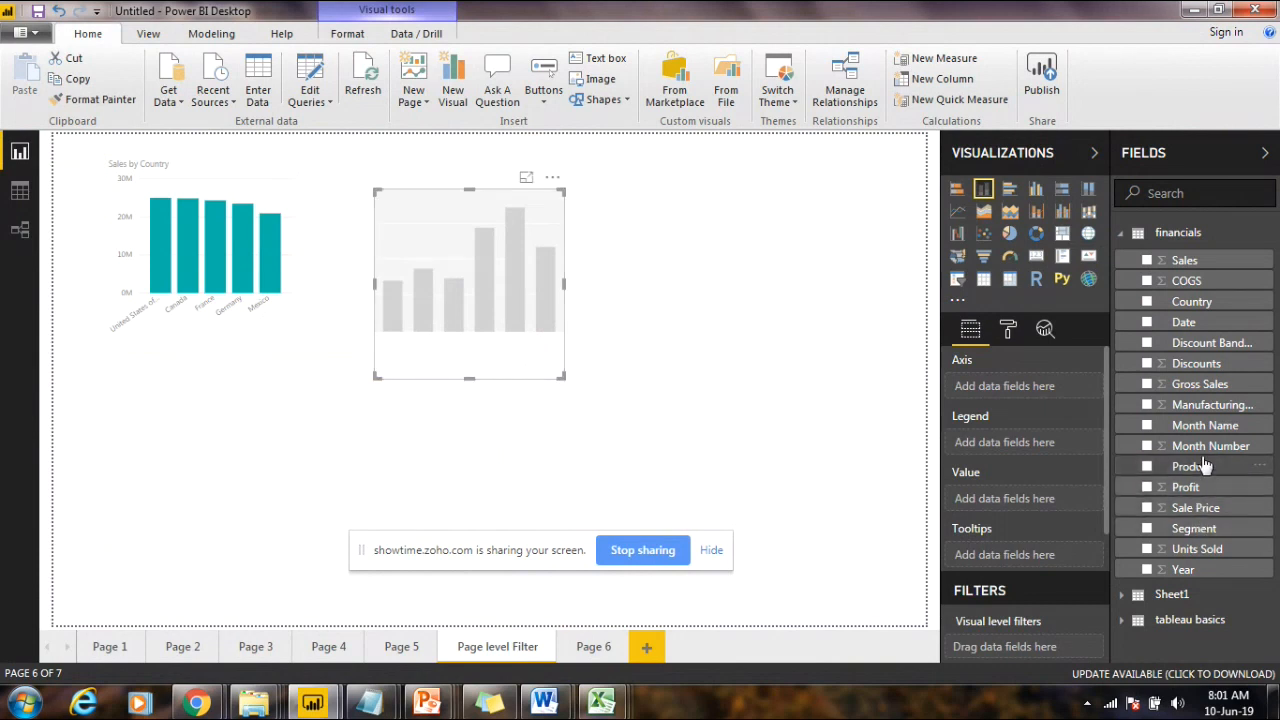
pyautogui.moveTo(1191, 466); pyautogui.dragTo(538, 340)
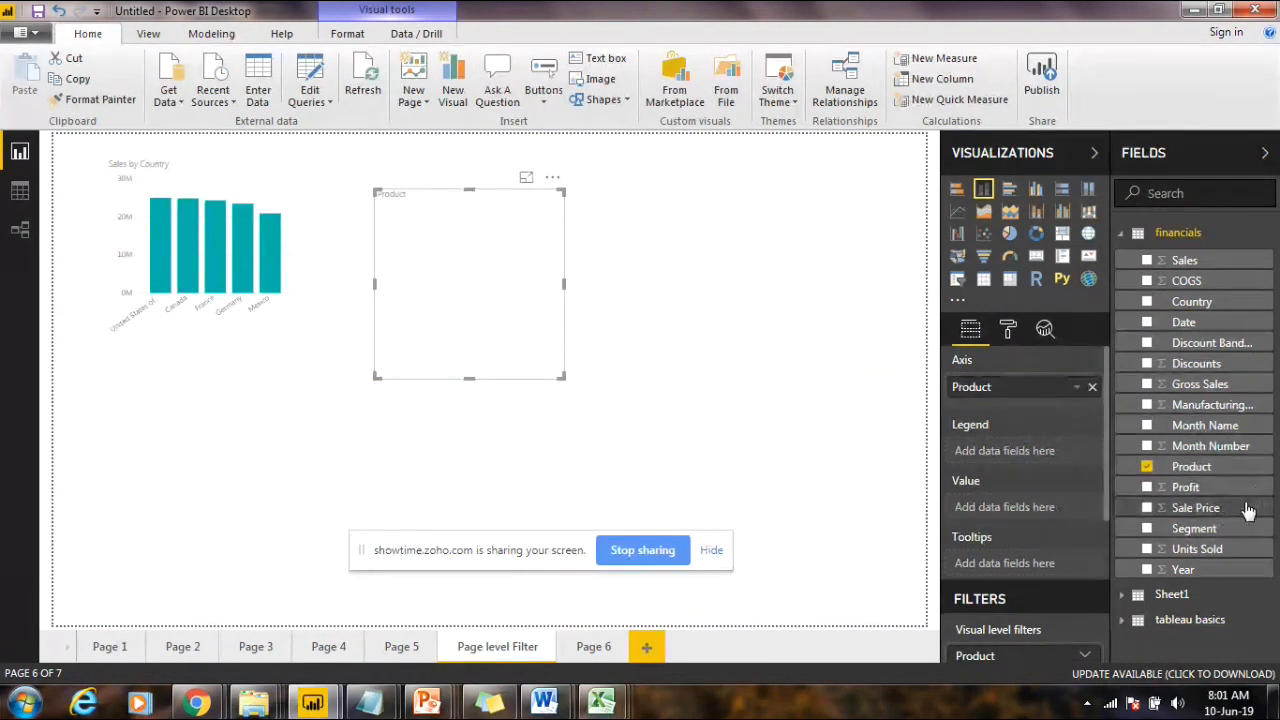
pyautogui.moveTo(1230, 508)
pyautogui.mouseDown()
pyautogui.moveTo(598, 358)
pyautogui.moveTo(938, 390)
pyautogui.moveTo(517, 323)
pyautogui.moveTo(475, 298)
pyautogui.mouseUp()
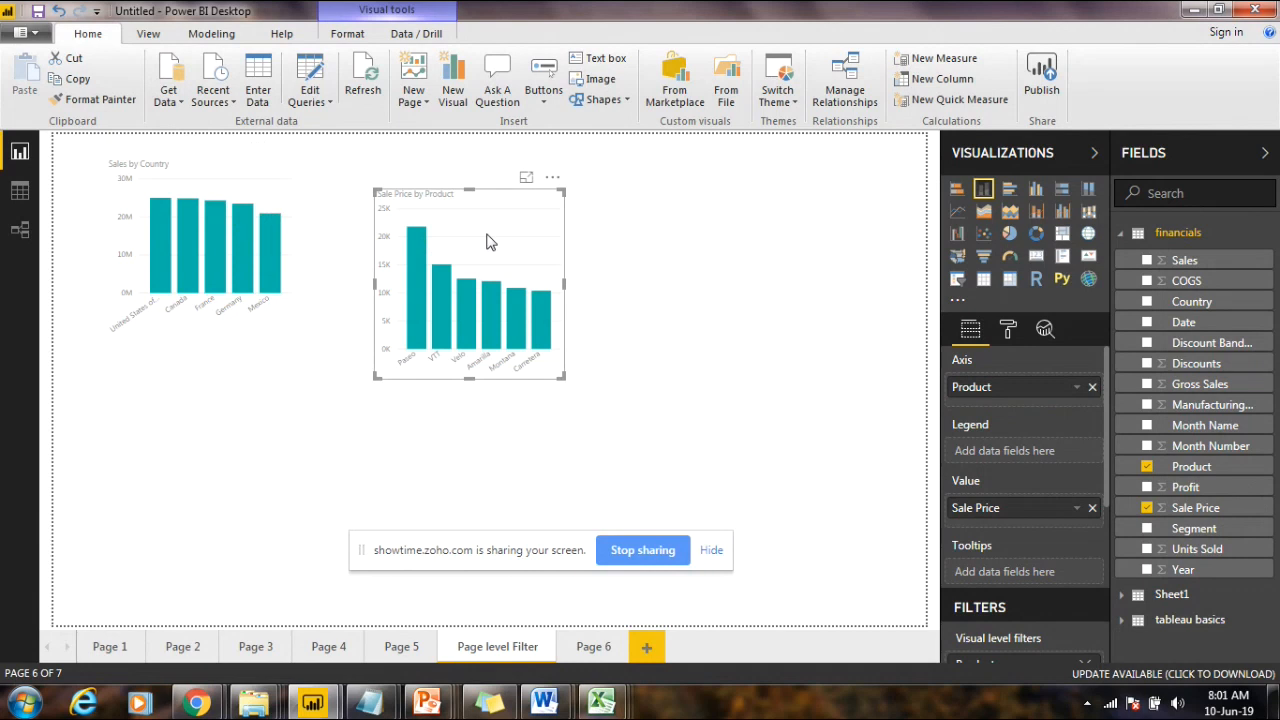
# Step: Arrange both charts side by side, widening them and slightly shortening Sale Price by Product
pyautogui.moveTo(491, 234); pyautogui.dragTo(504, 214)
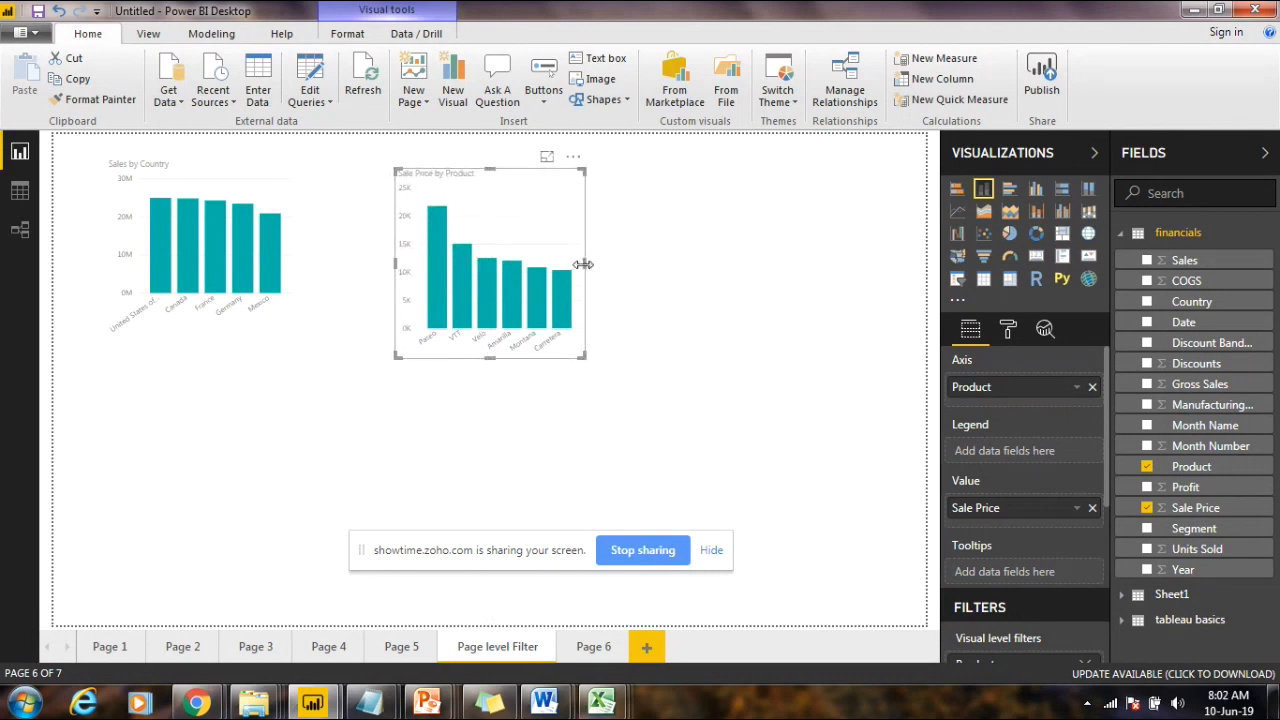
pyautogui.moveTo(583, 264); pyautogui.dragTo(609, 266)
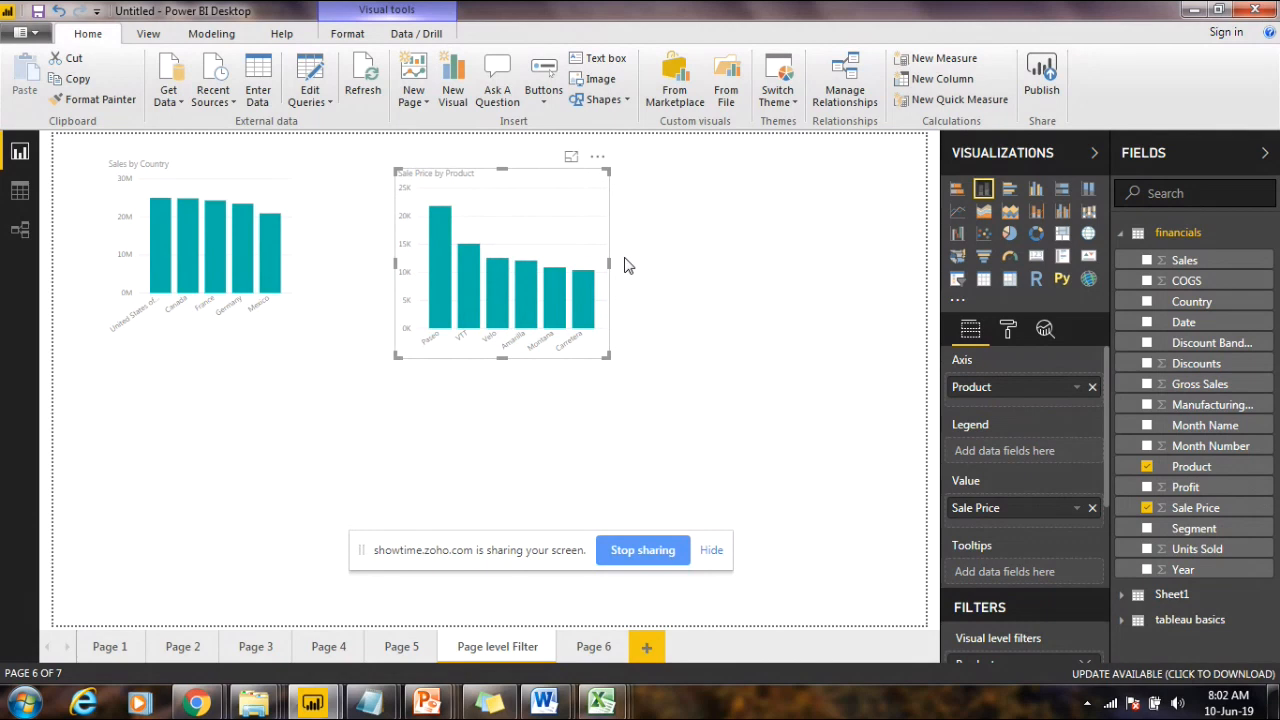
pyautogui.click(624, 265)
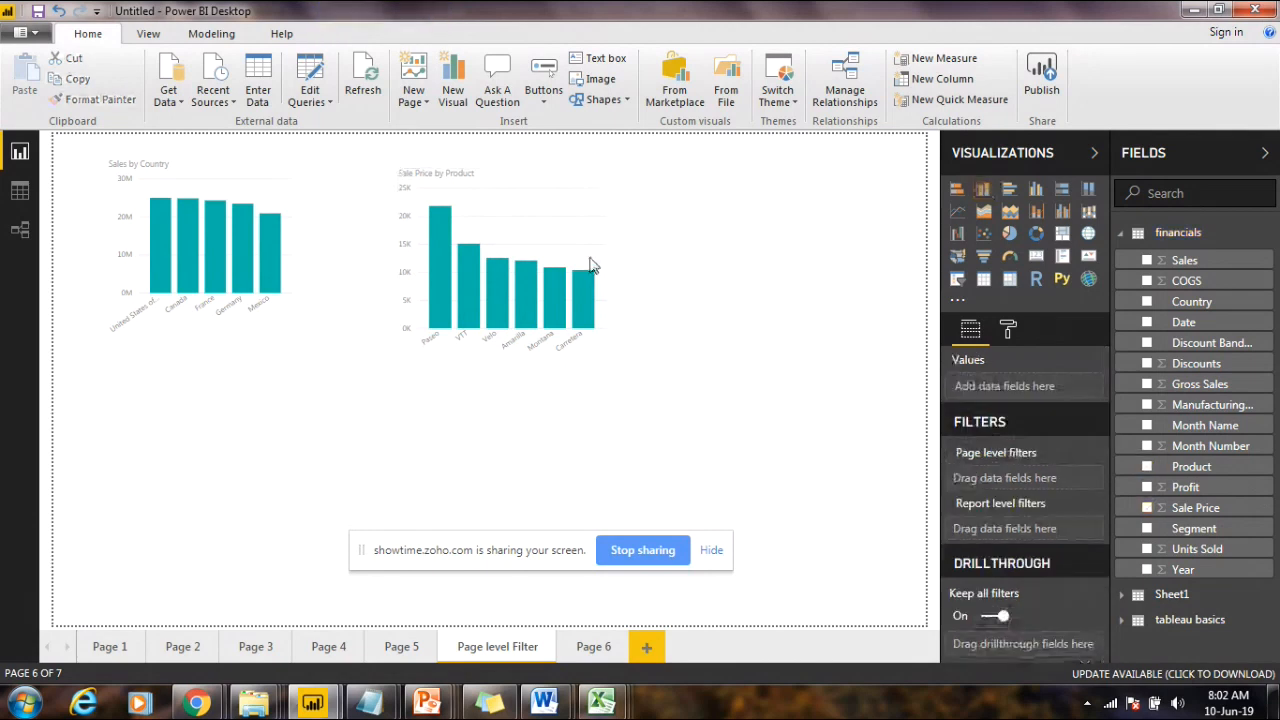
pyautogui.click(257, 319)
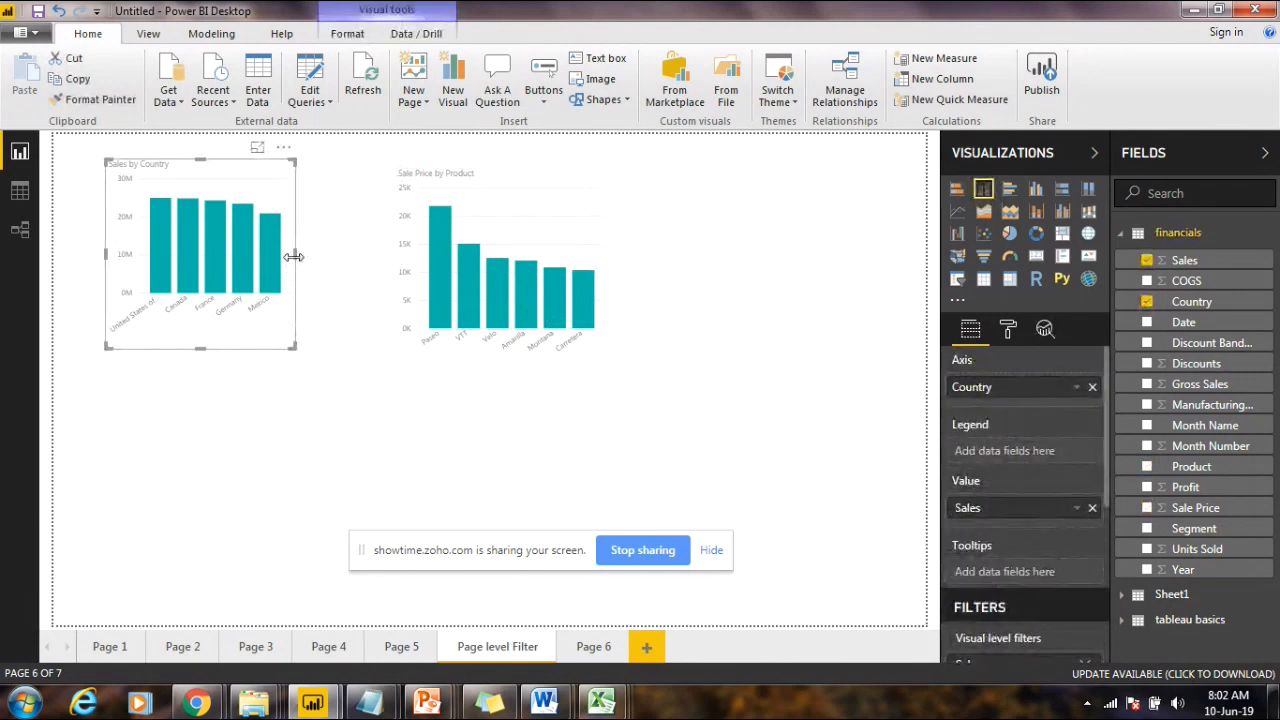
pyautogui.moveTo(293, 257); pyautogui.dragTo(306, 257)
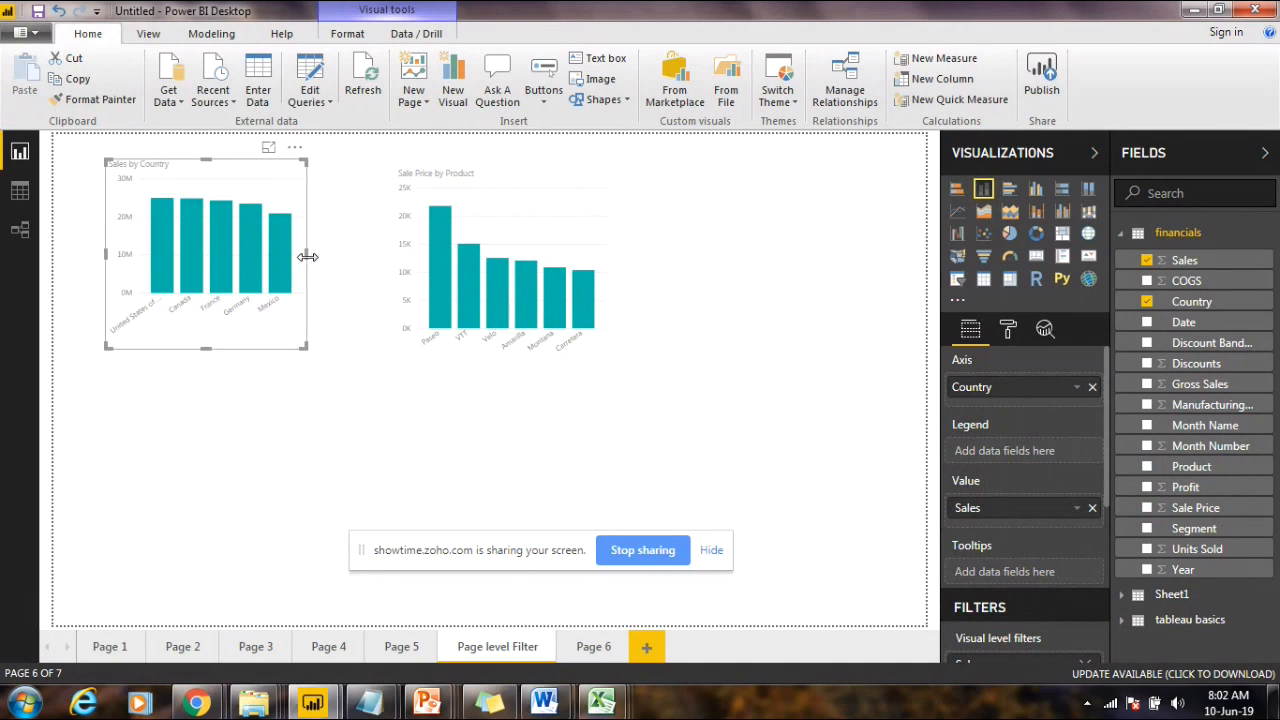
pyautogui.click(484, 232)
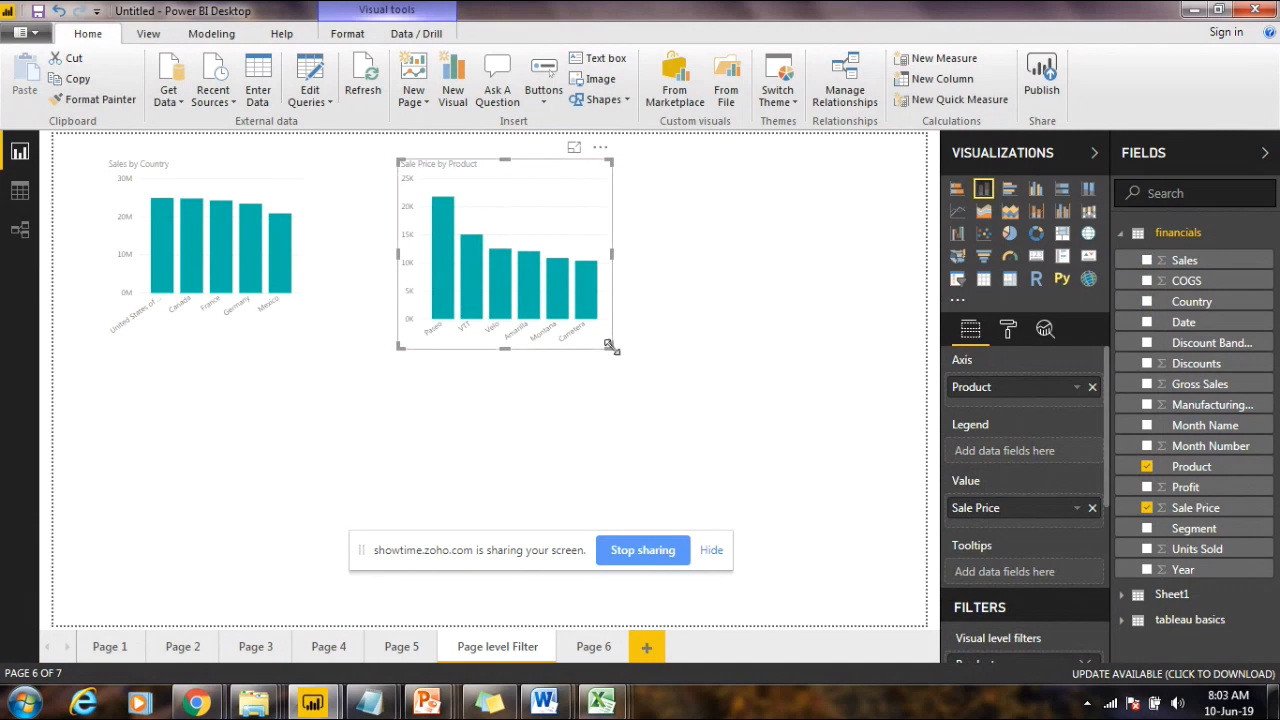
pyautogui.moveTo(610, 345); pyautogui.dragTo(610, 333)
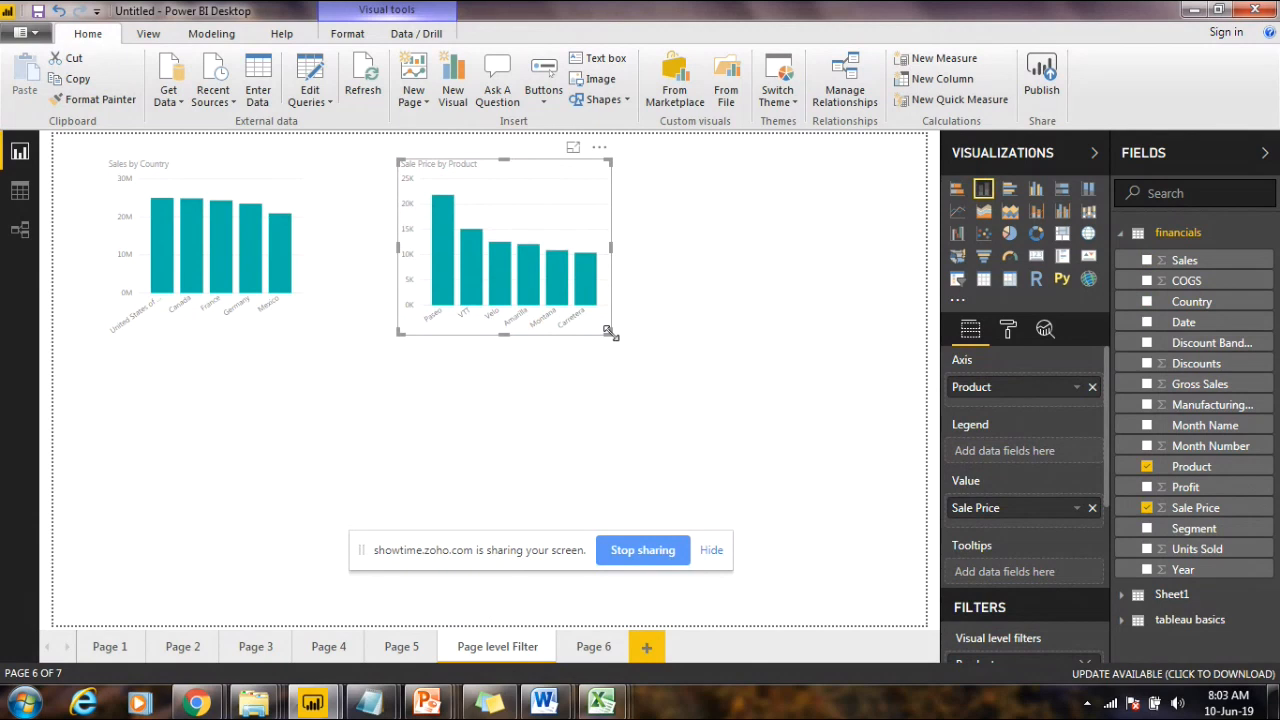
pyautogui.click(264, 184)
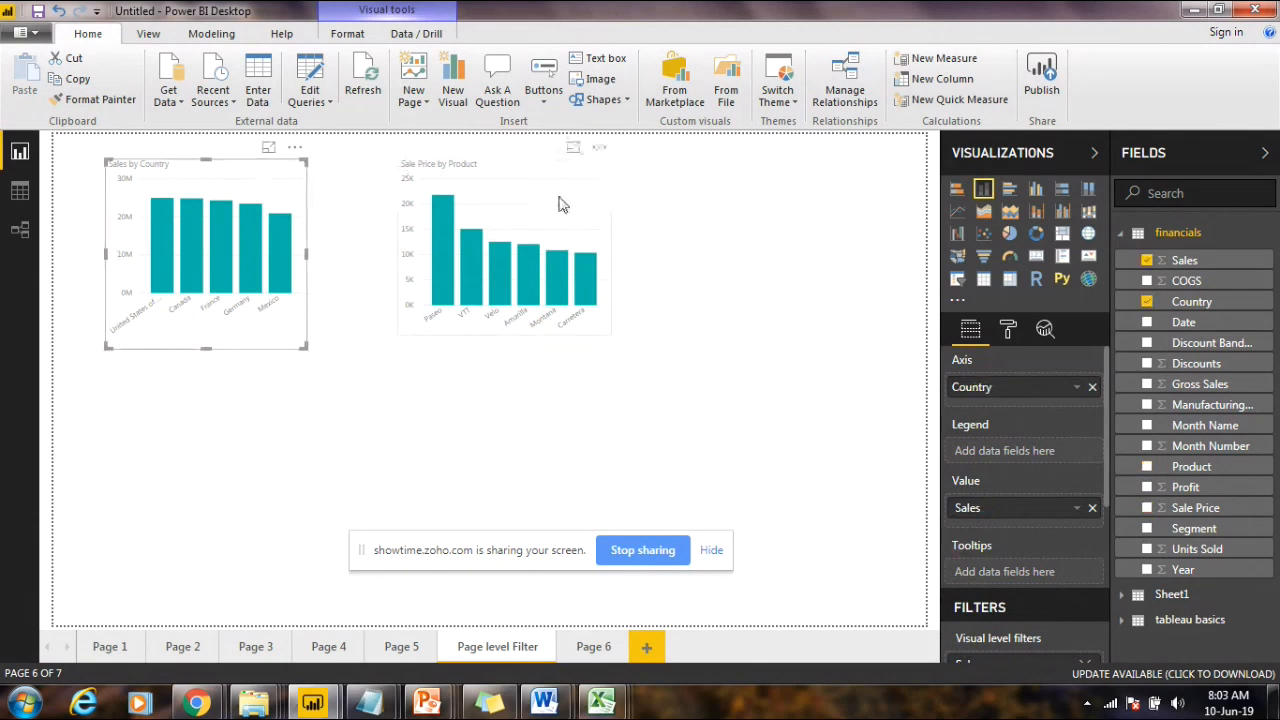
pyautogui.click(560, 204)
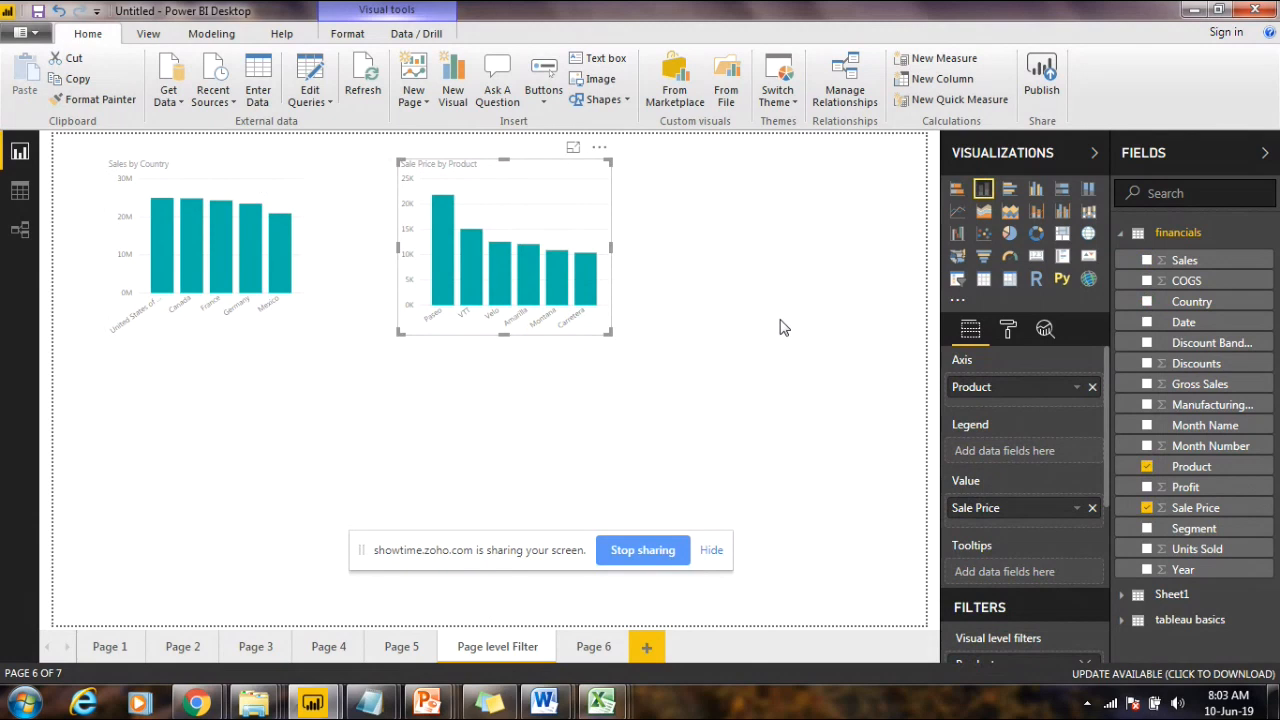
pyautogui.click(588, 440)
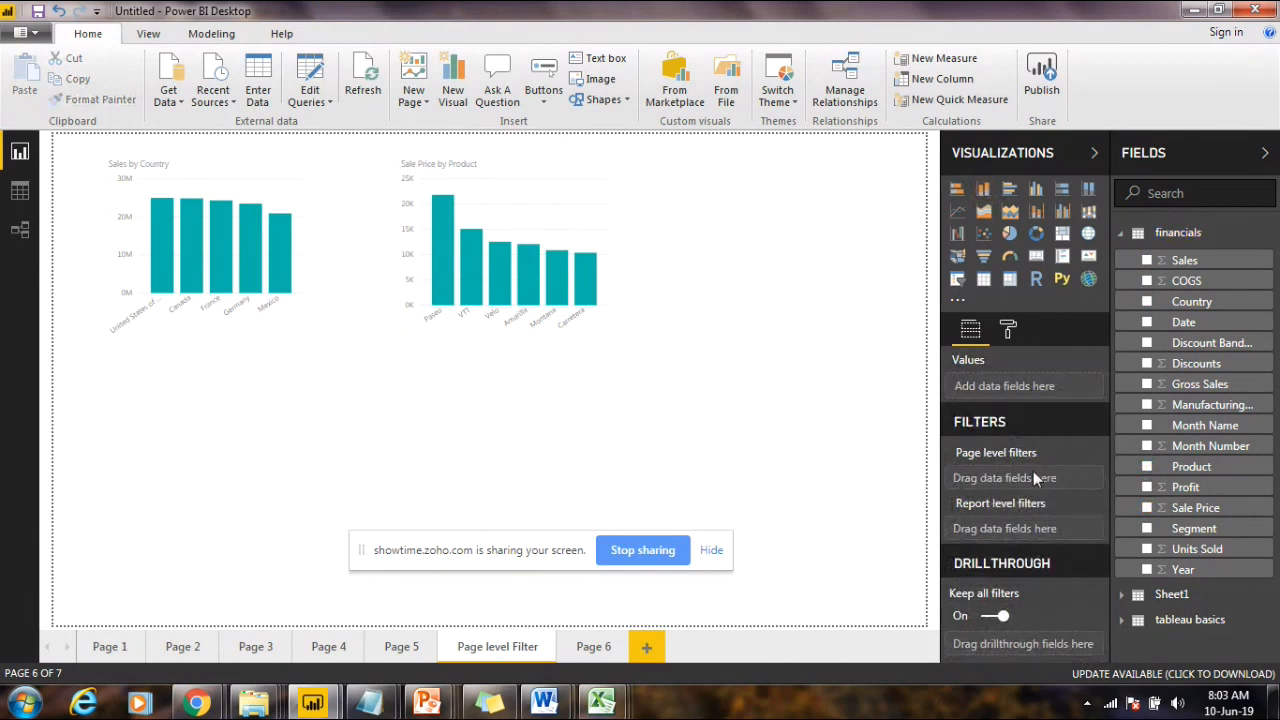
# Step: Add Country as a page-level filter and test Germany, Mexico and United States, ending on all countries
pyautogui.moveTo(1215, 305); pyautogui.dragTo(1104, 526)
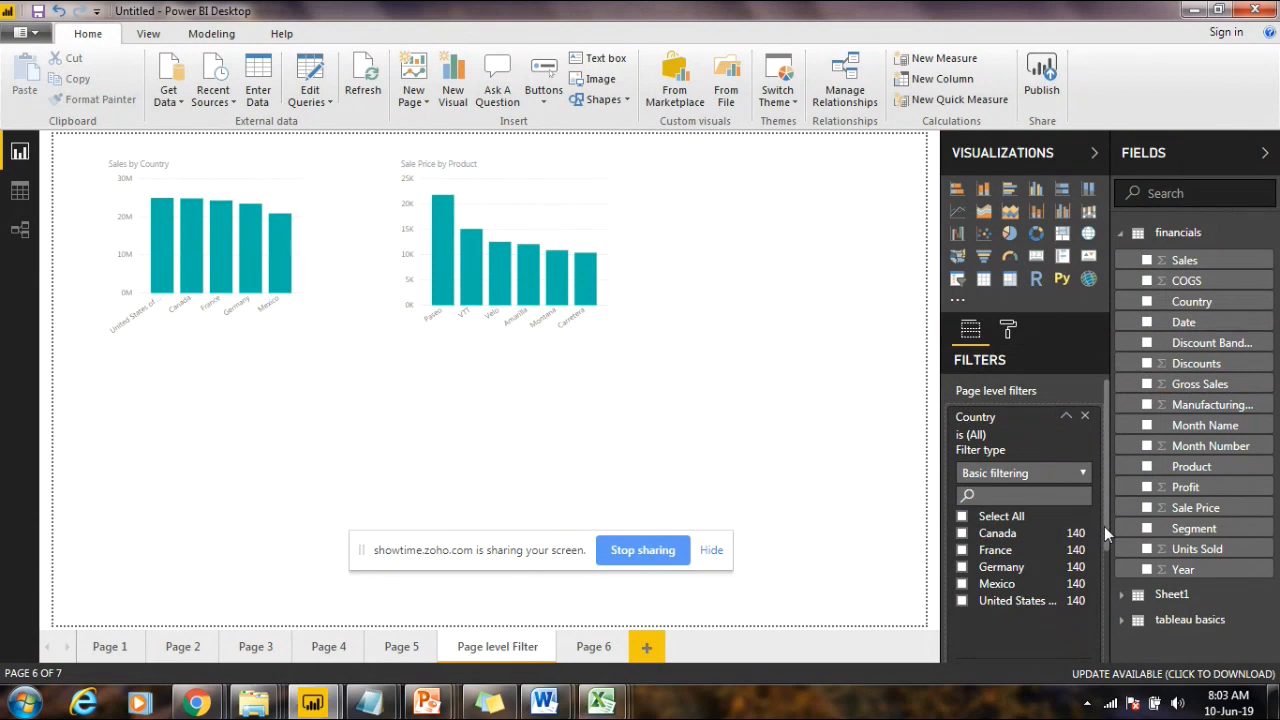
pyautogui.click(989, 569)
pyautogui.click(989, 569)
pyautogui.click(986, 588)
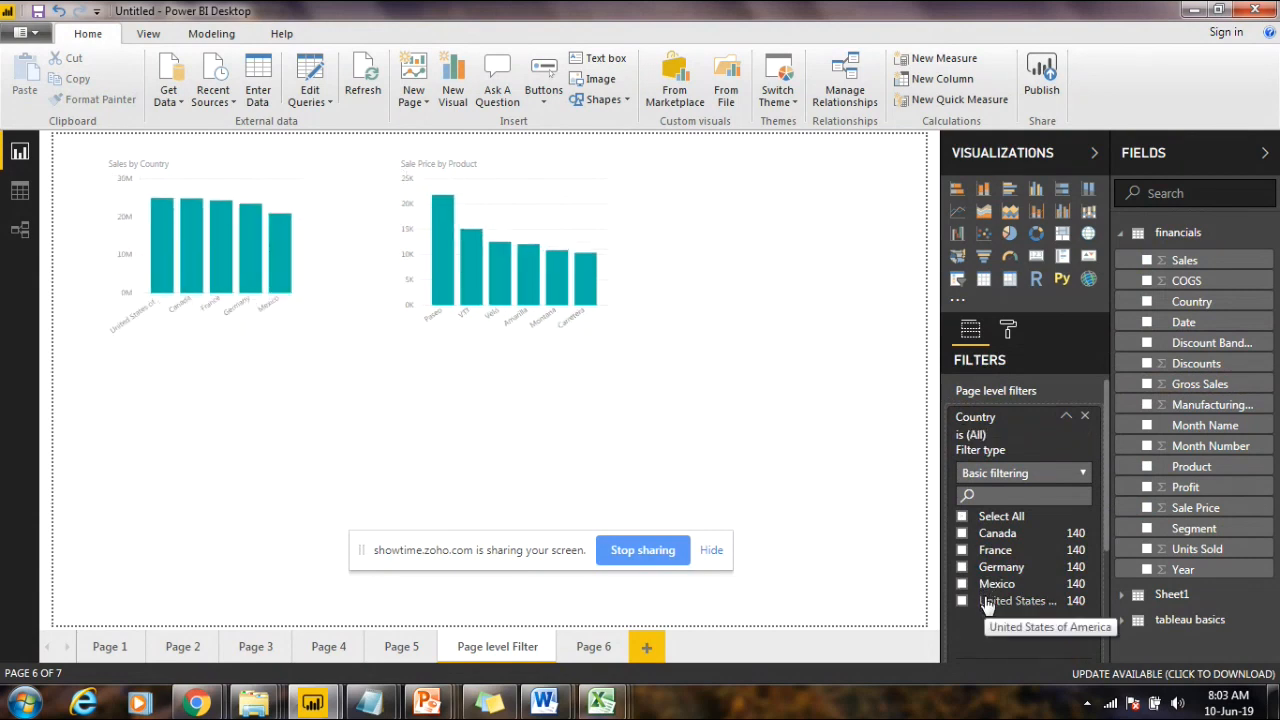
pyautogui.click(986, 602)
pyautogui.click(987, 604)
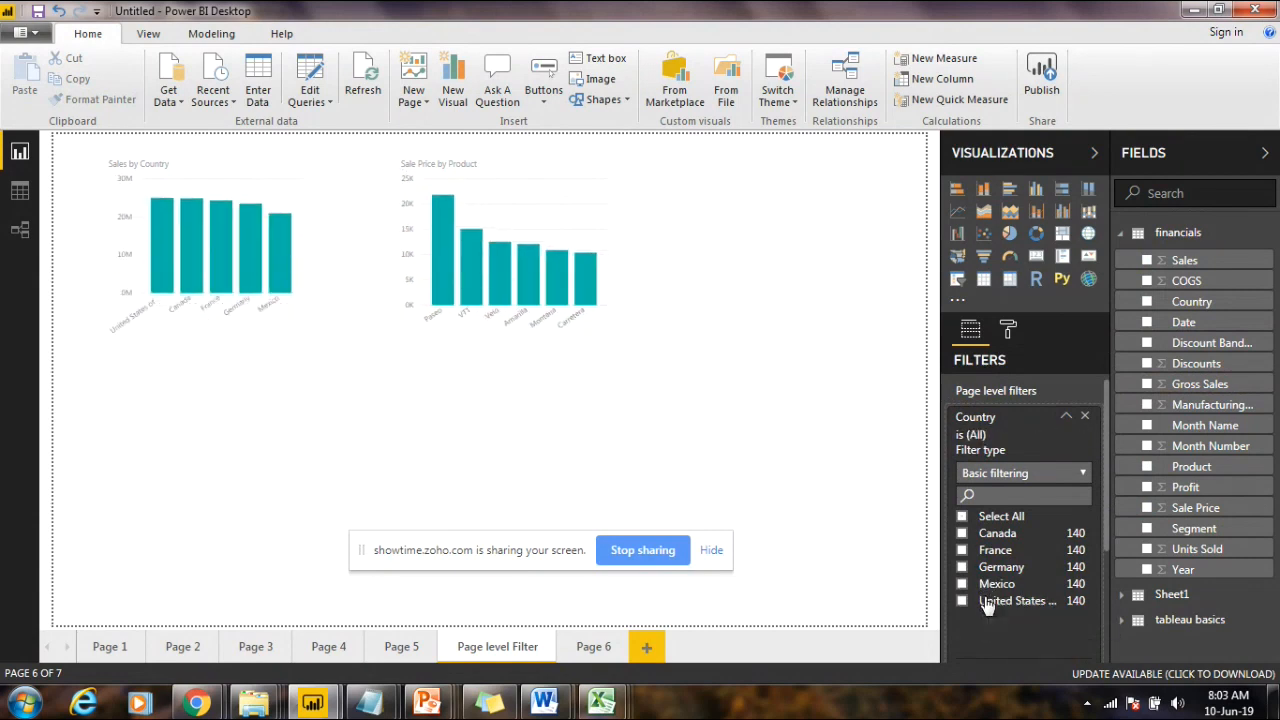
pyautogui.click(987, 604)
pyautogui.click(987, 604)
pyautogui.click(993, 568)
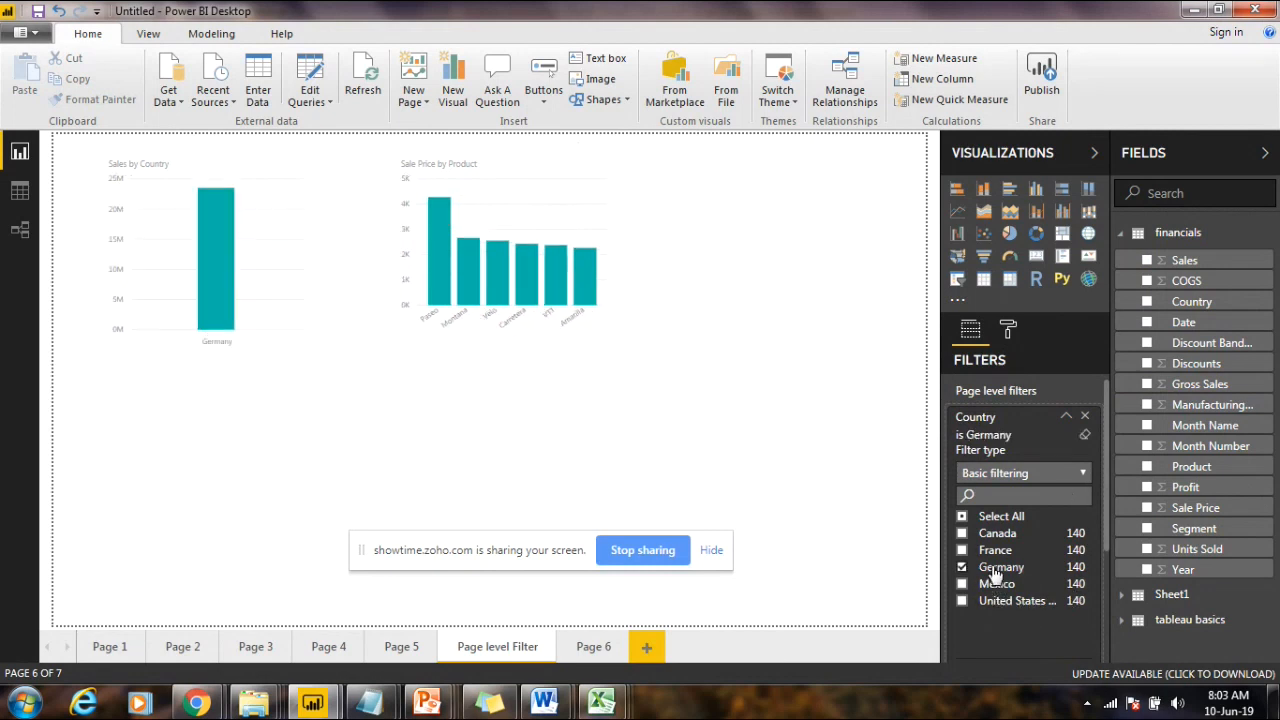
pyautogui.click(994, 571)
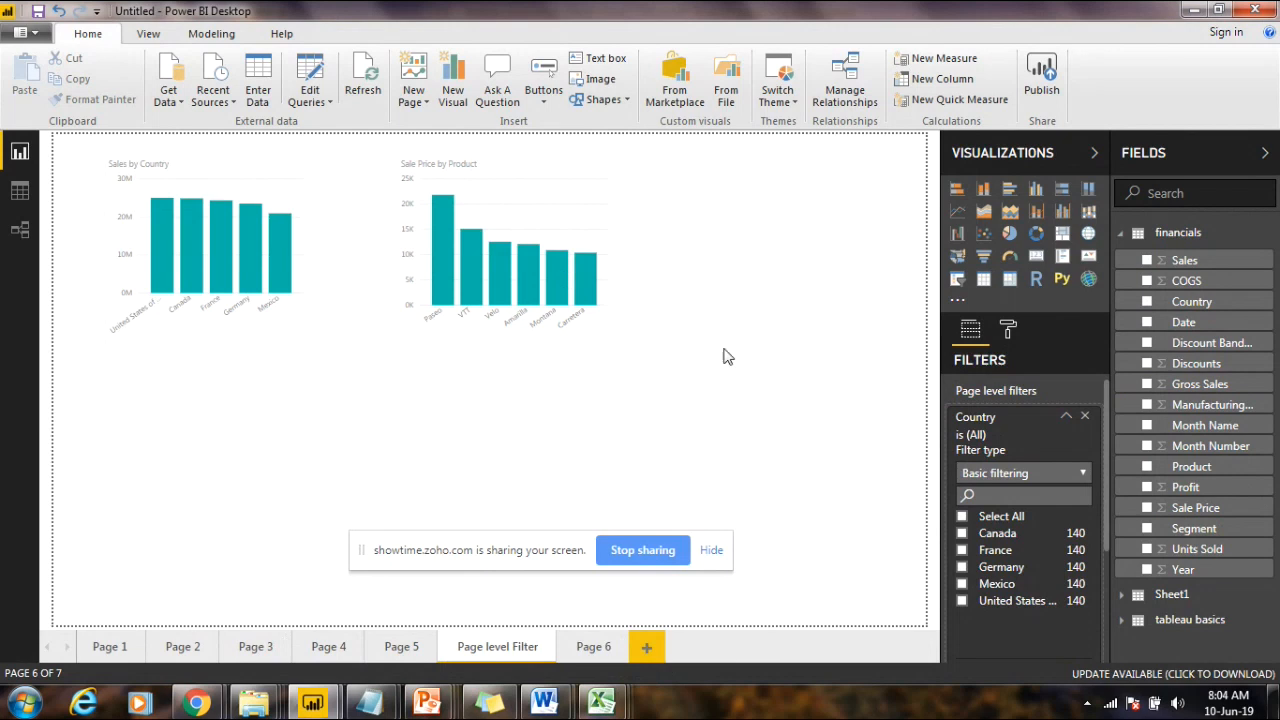
pyautogui.moveTo(494, 284)
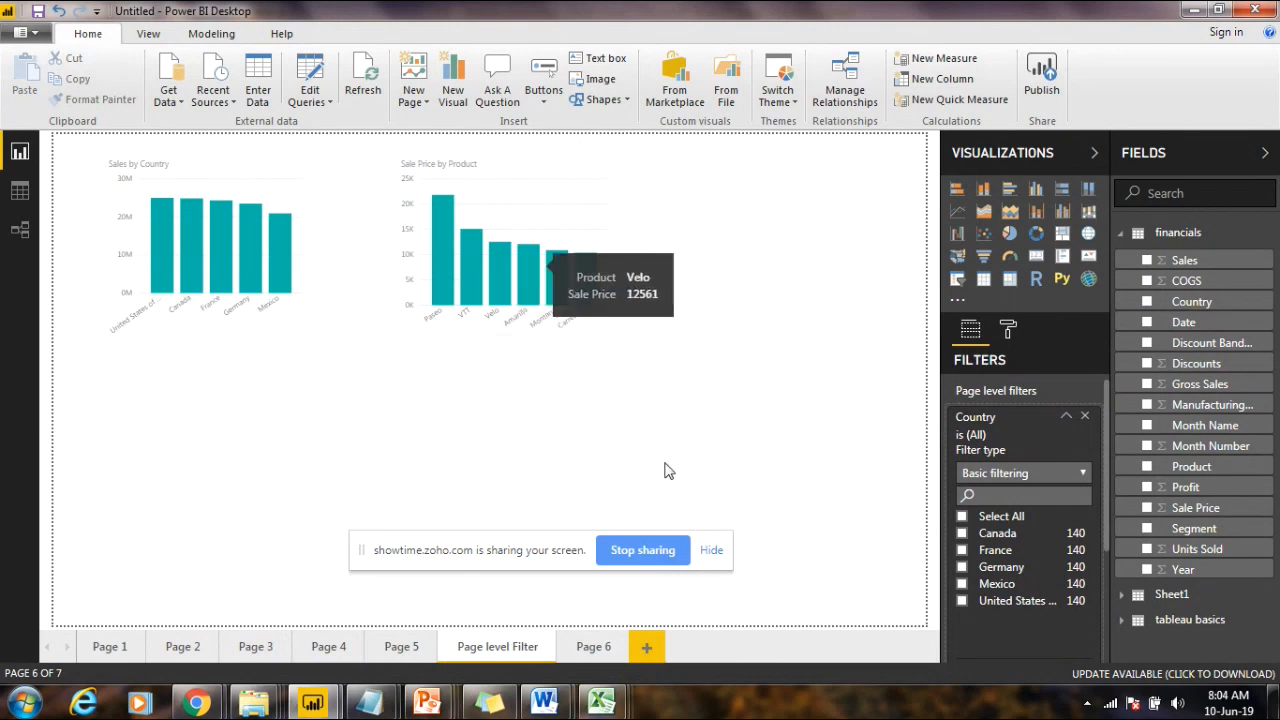
pyautogui.click(995, 550)
pyautogui.click(995, 550)
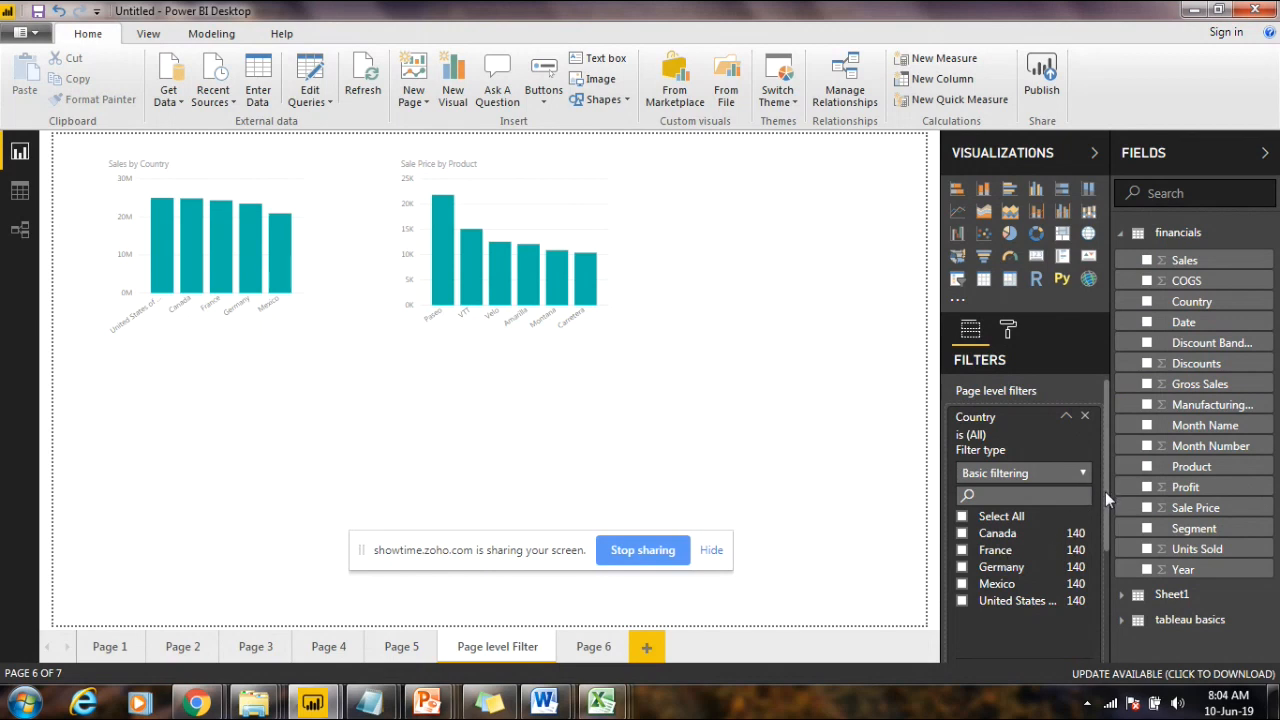
pyautogui.moveTo(1105, 491); pyautogui.dragTo(1101, 562)
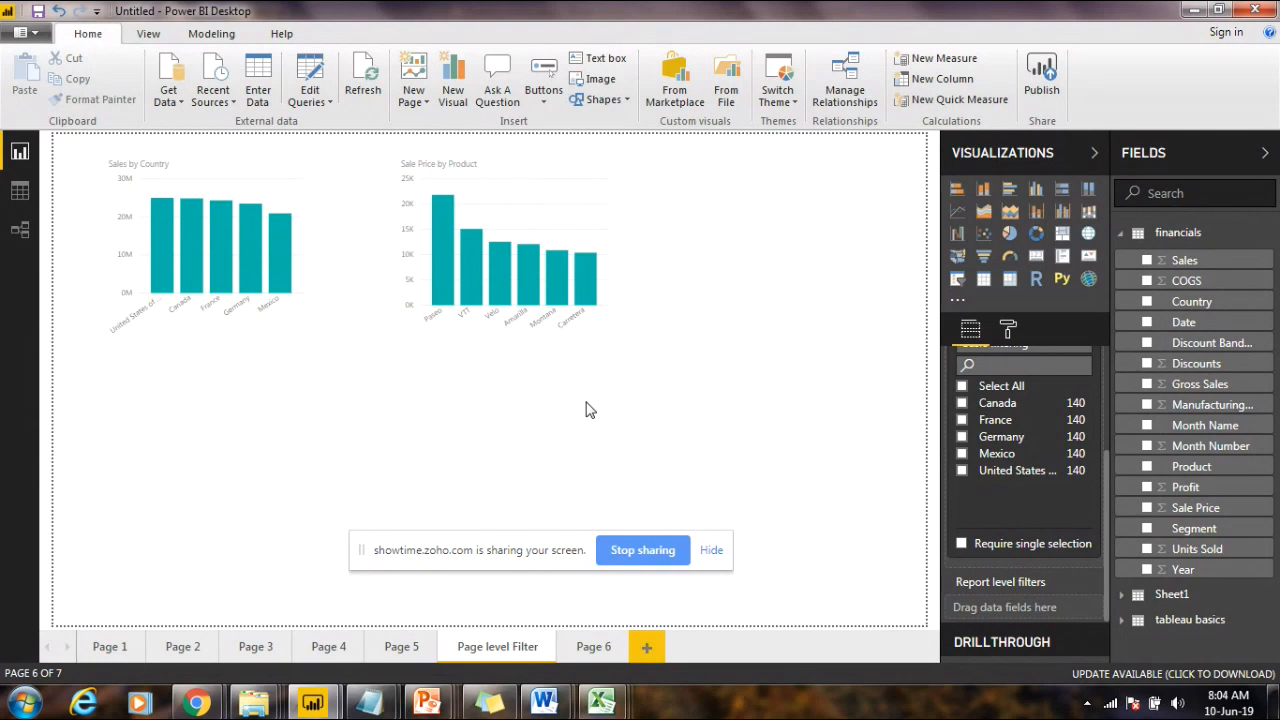
pyautogui.click(994, 422)
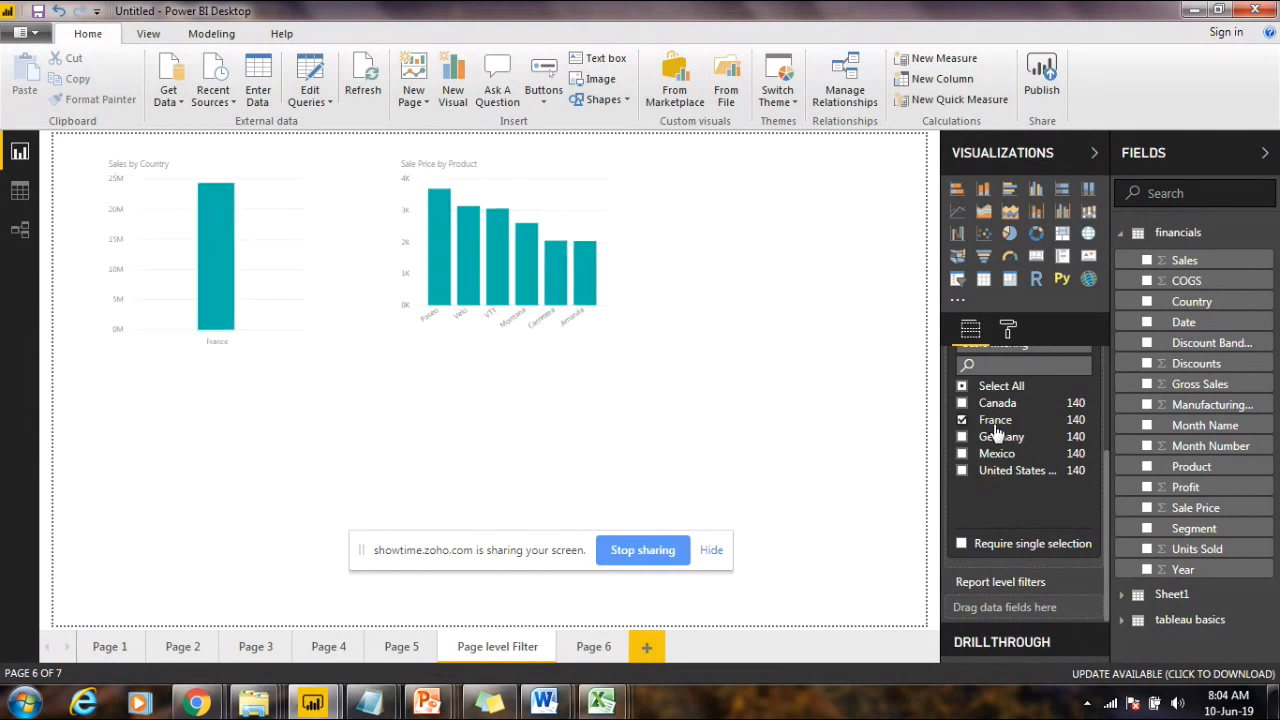
pyautogui.click(995, 425)
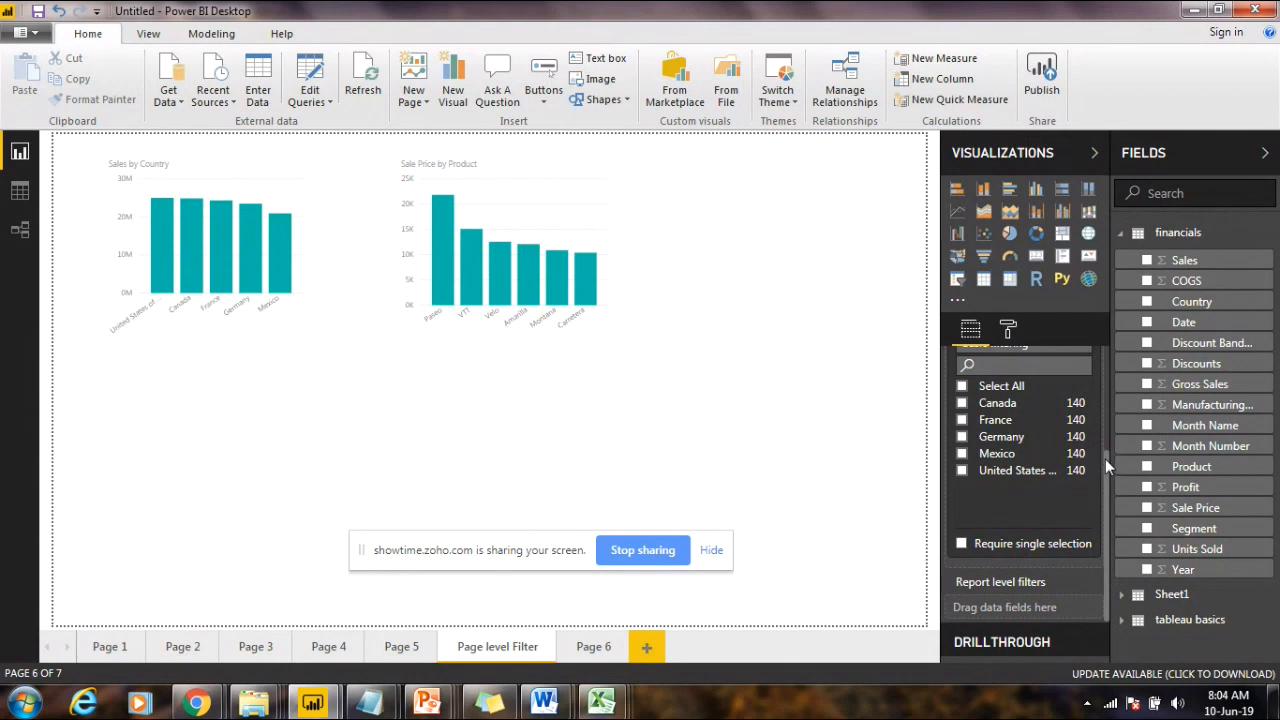
pyautogui.moveTo(1105, 459); pyautogui.dragTo(1102, 436)
pyautogui.scroll(2, 1102, 436)
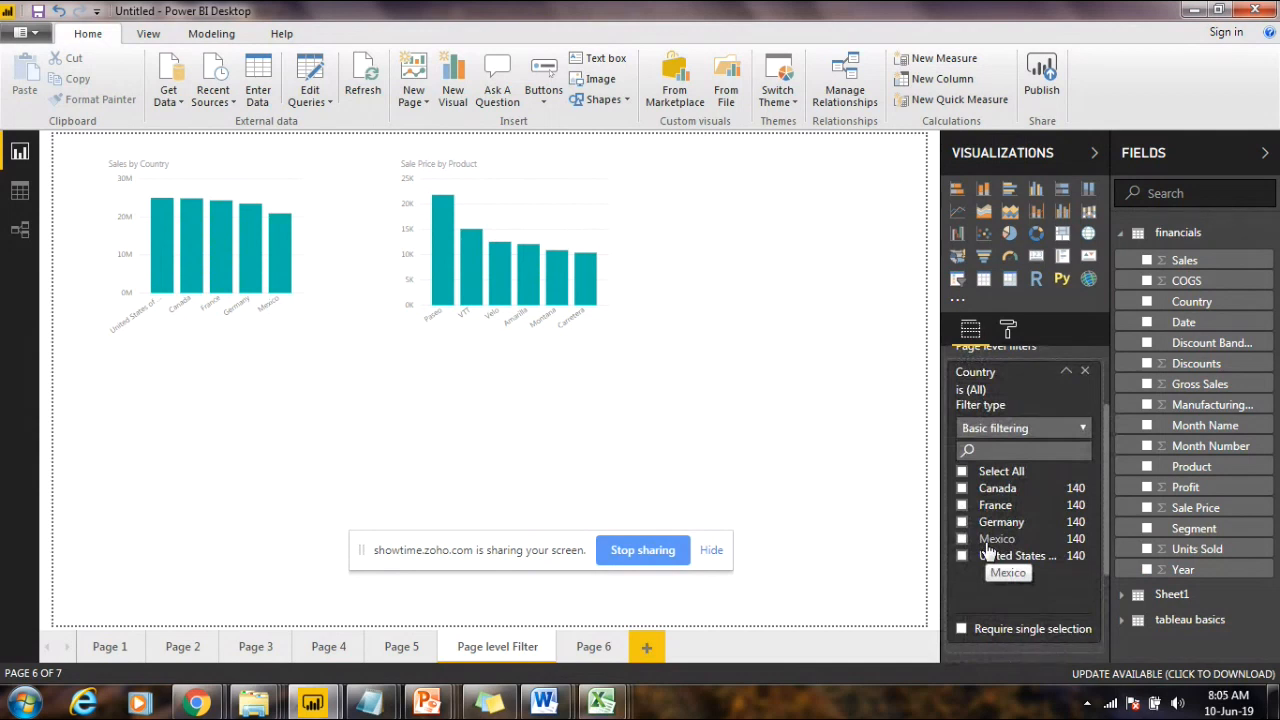
pyautogui.moveTo(203, 703)
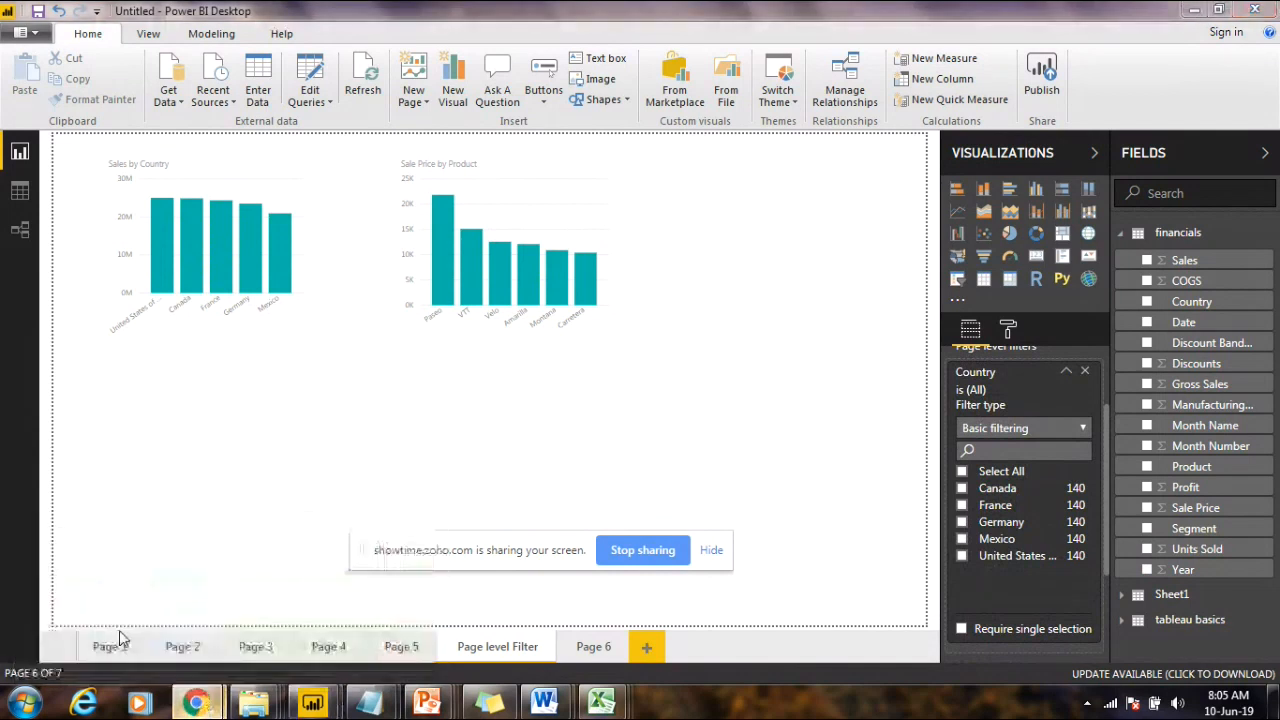
# Step: Send the chat message 'Is it Fine' in Zoho ShowTime, then minimize the session window
pyautogui.hotkey('alt', 'Tab')
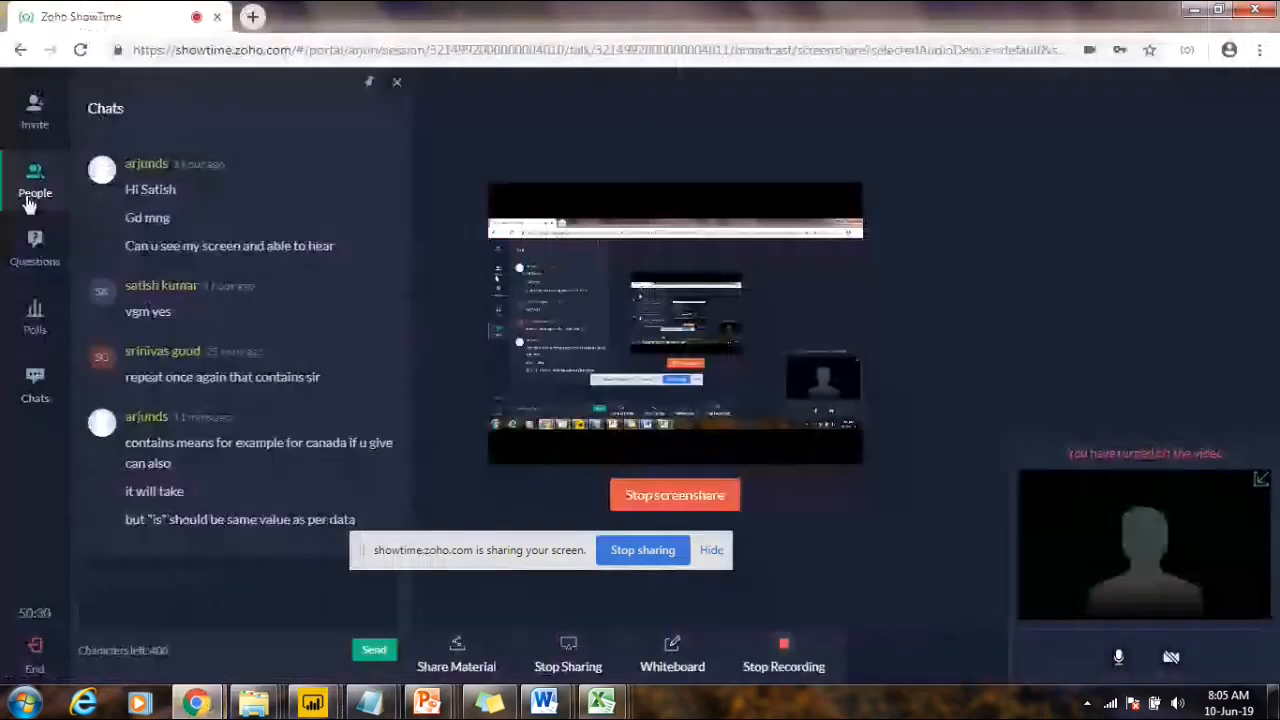
pyautogui.click(30, 200)
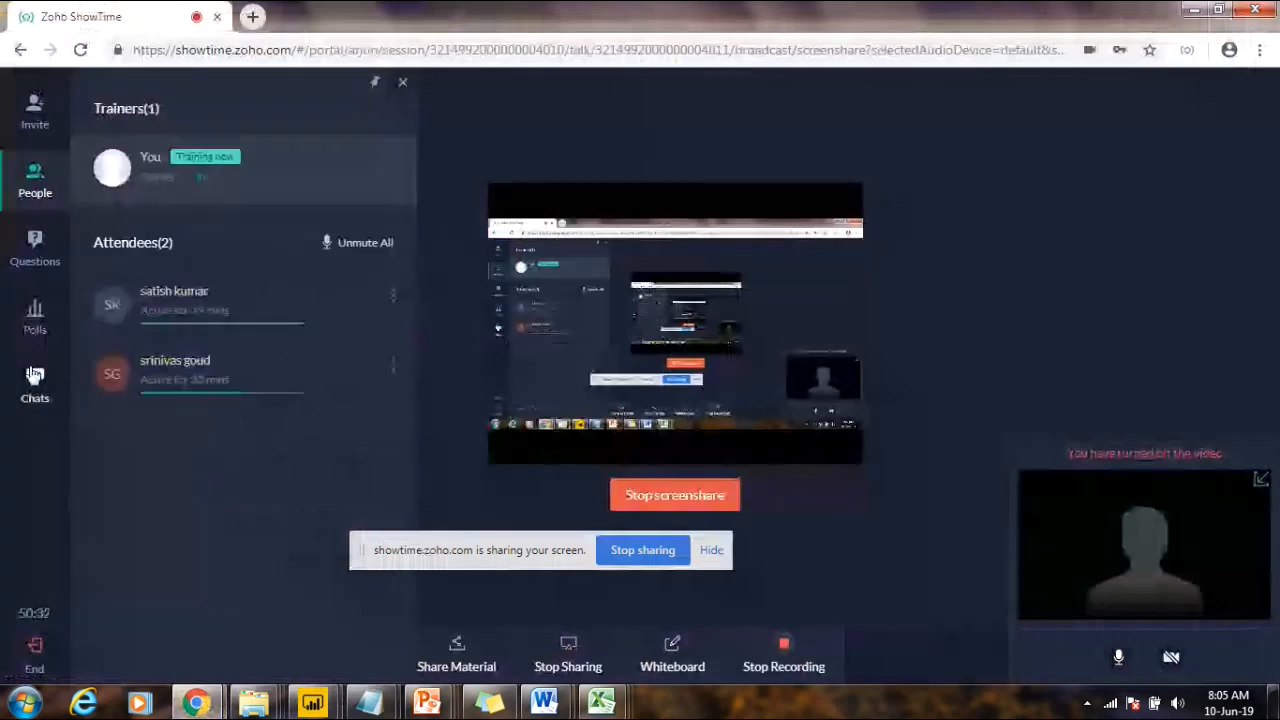
pyautogui.click(35, 375)
pyautogui.click(183, 594)
pyautogui.write('Is i')
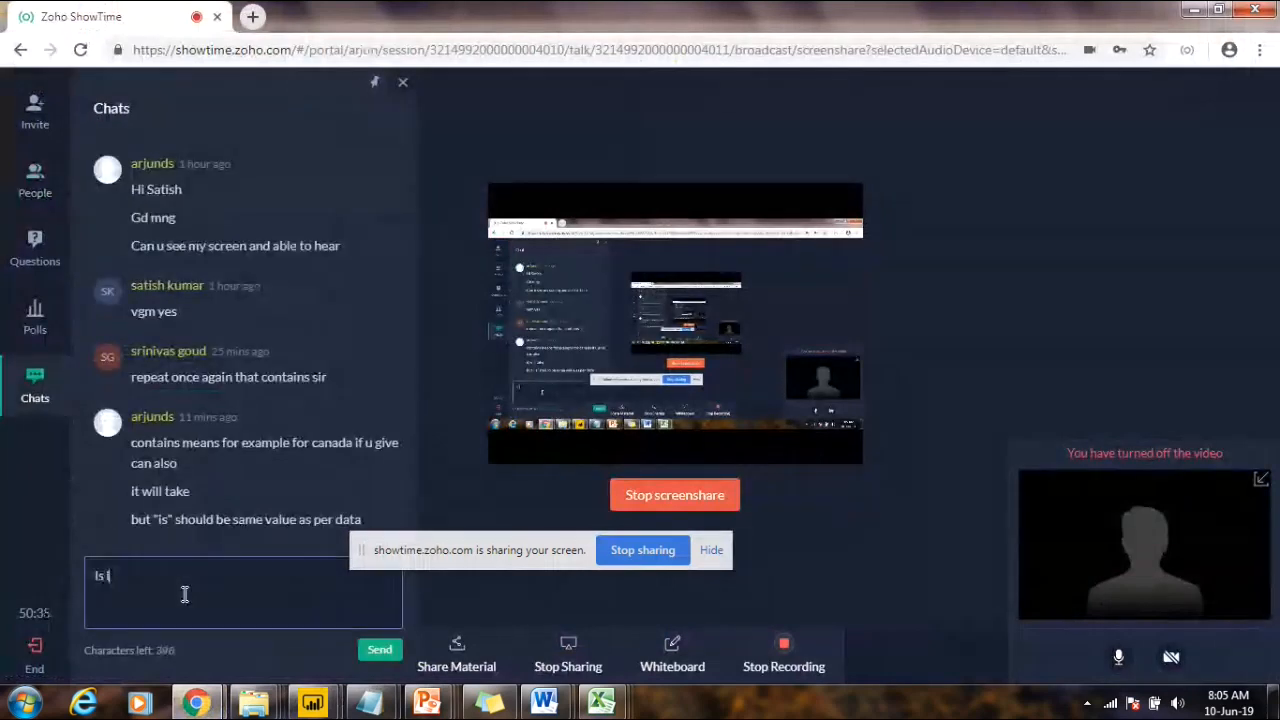
pyautogui.write('t Fine')
pyautogui.press('Return')
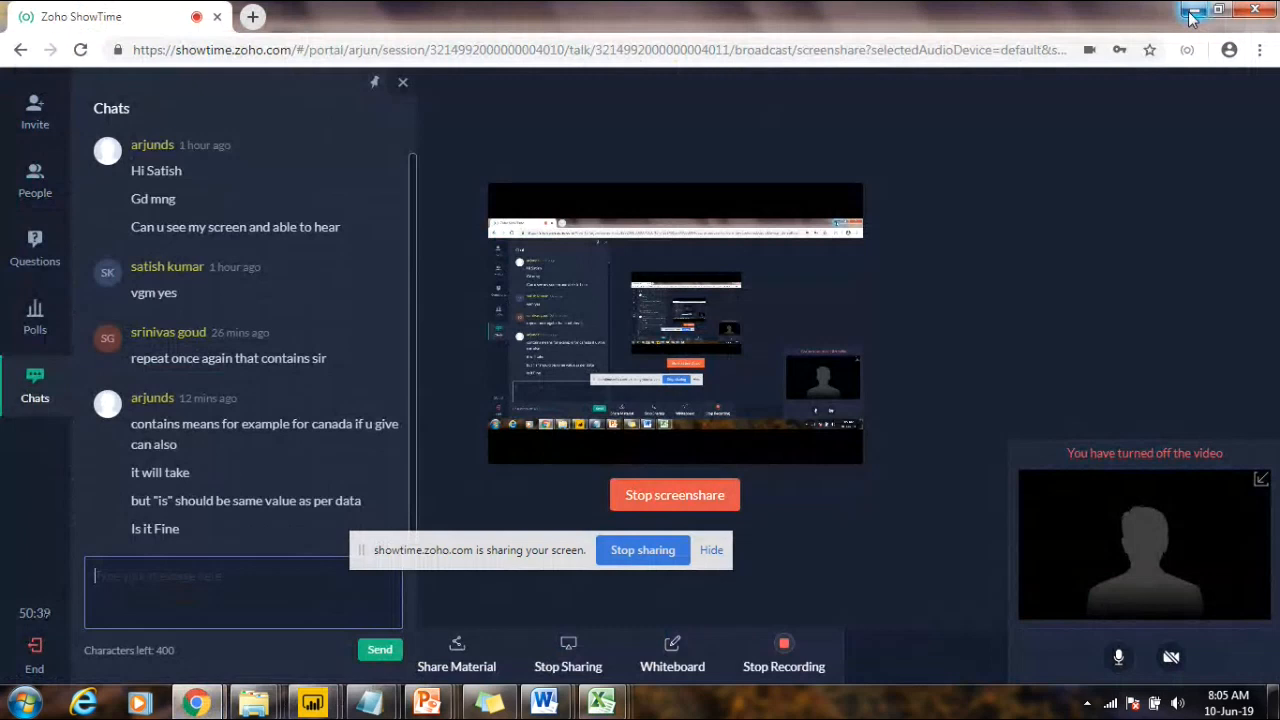
pyautogui.click(1190, 16)
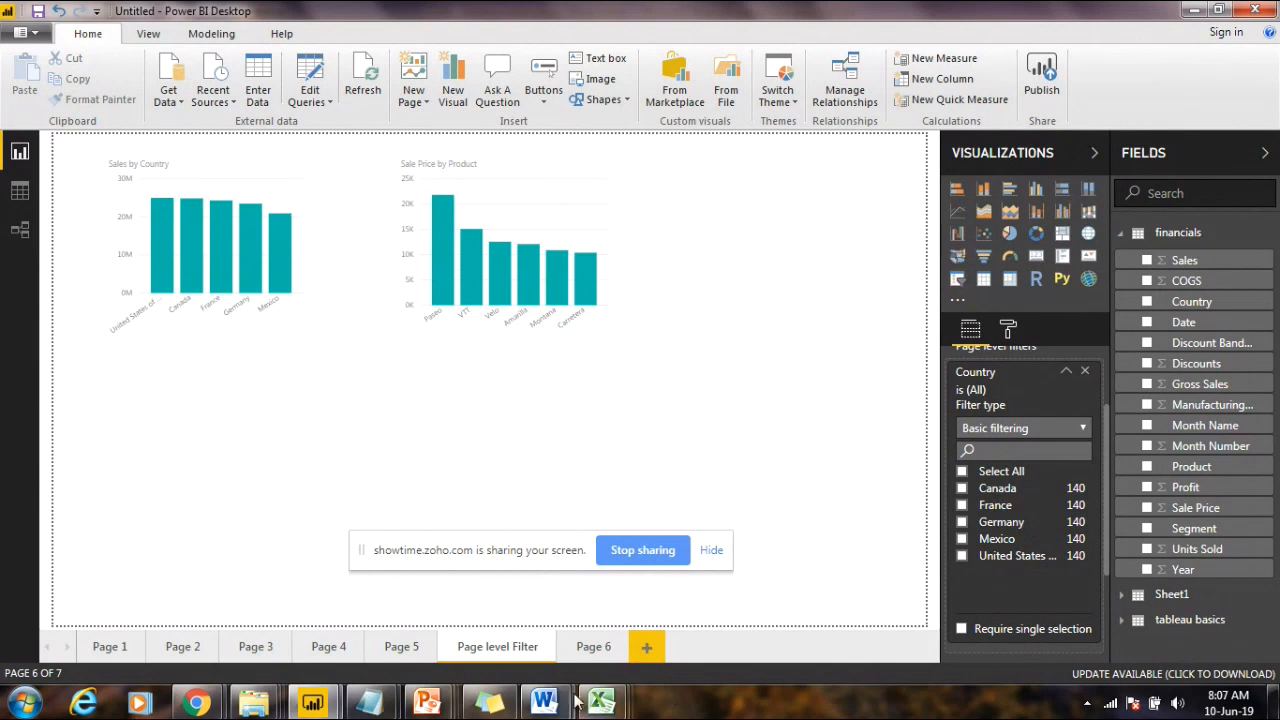
pyautogui.moveTo(541, 702)
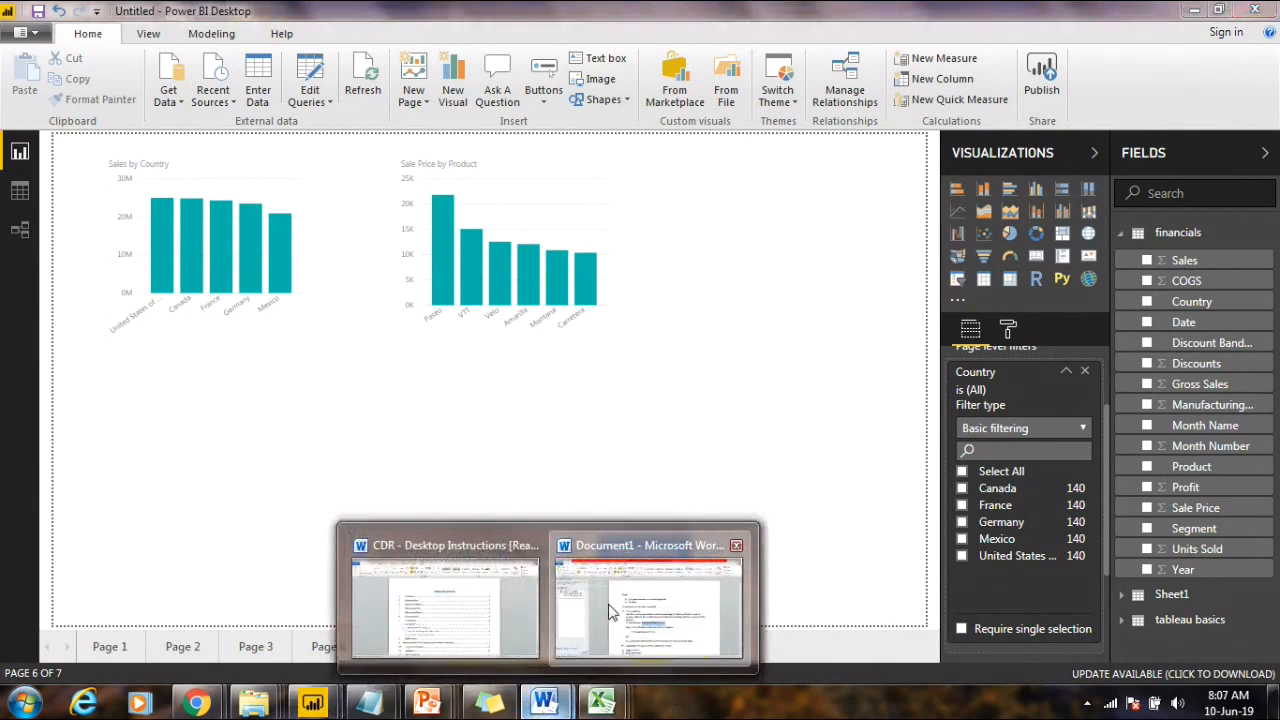
# Step: Describe Page level Filter in Word as 'It will filter the all or existed visuals in a specific page'
pyautogui.click(612, 612)
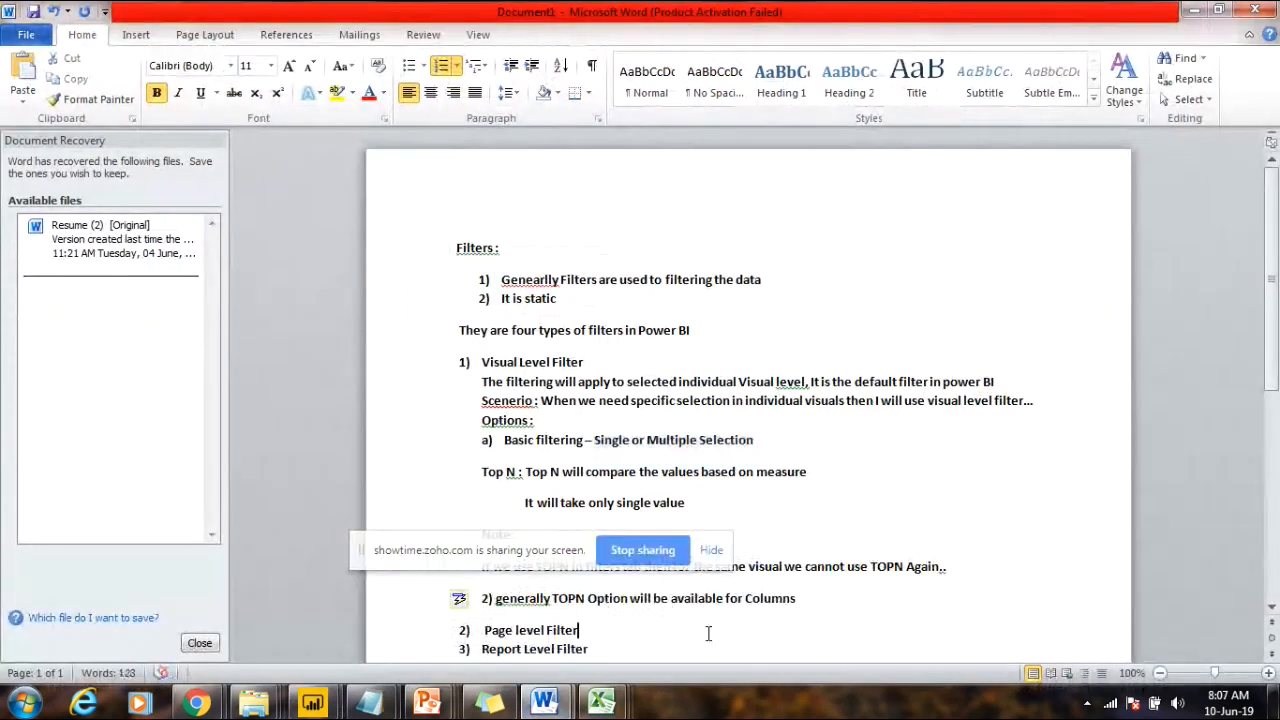
pyautogui.press('Return')
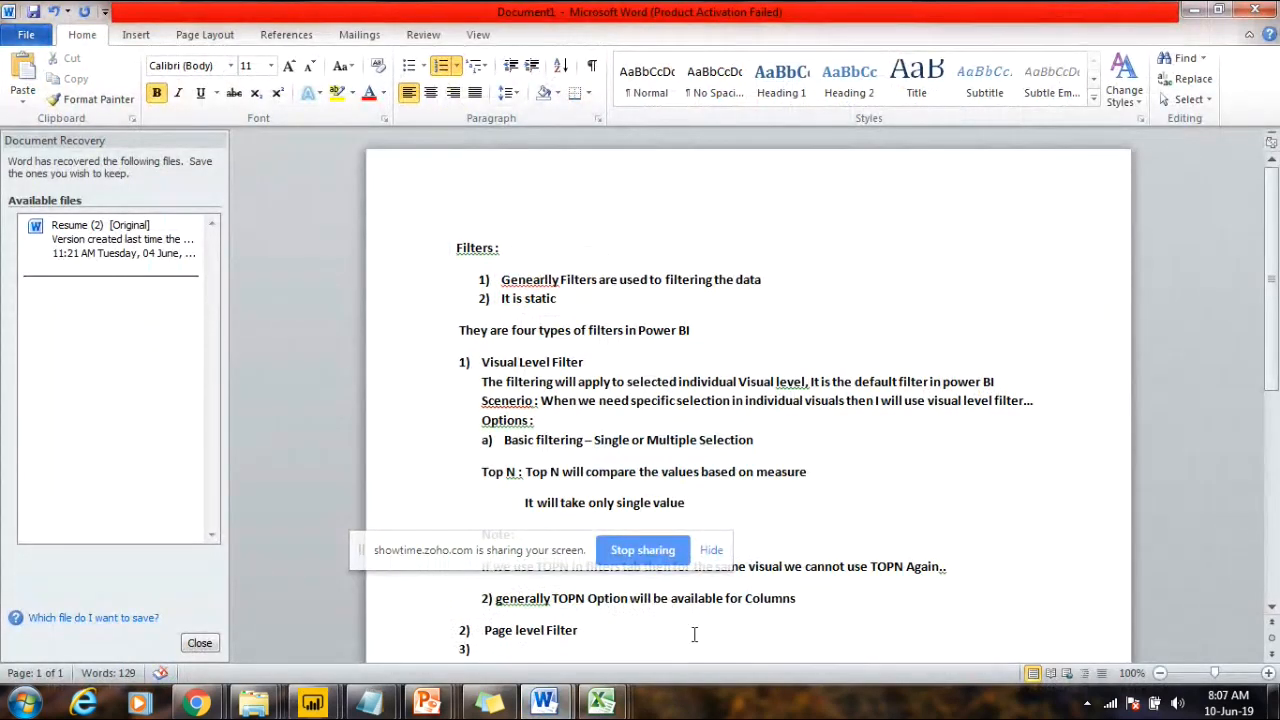
pyautogui.hotkey('ctrl', 'z')
pyautogui.moveTo(1271, 315); pyautogui.dragTo(1264, 422)
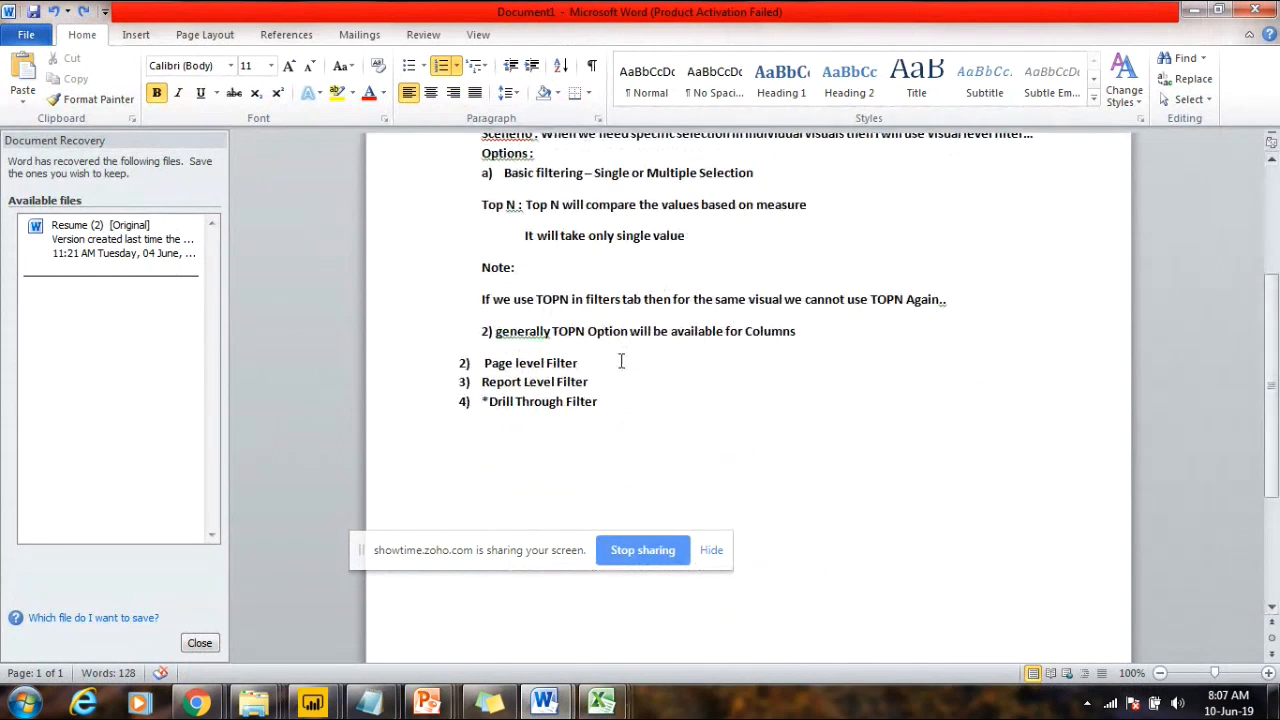
pyautogui.write(': it')
pyautogui.press('BackSpace')
pyautogui.press('BackSpace')
pyautogui.write('It will filter the')
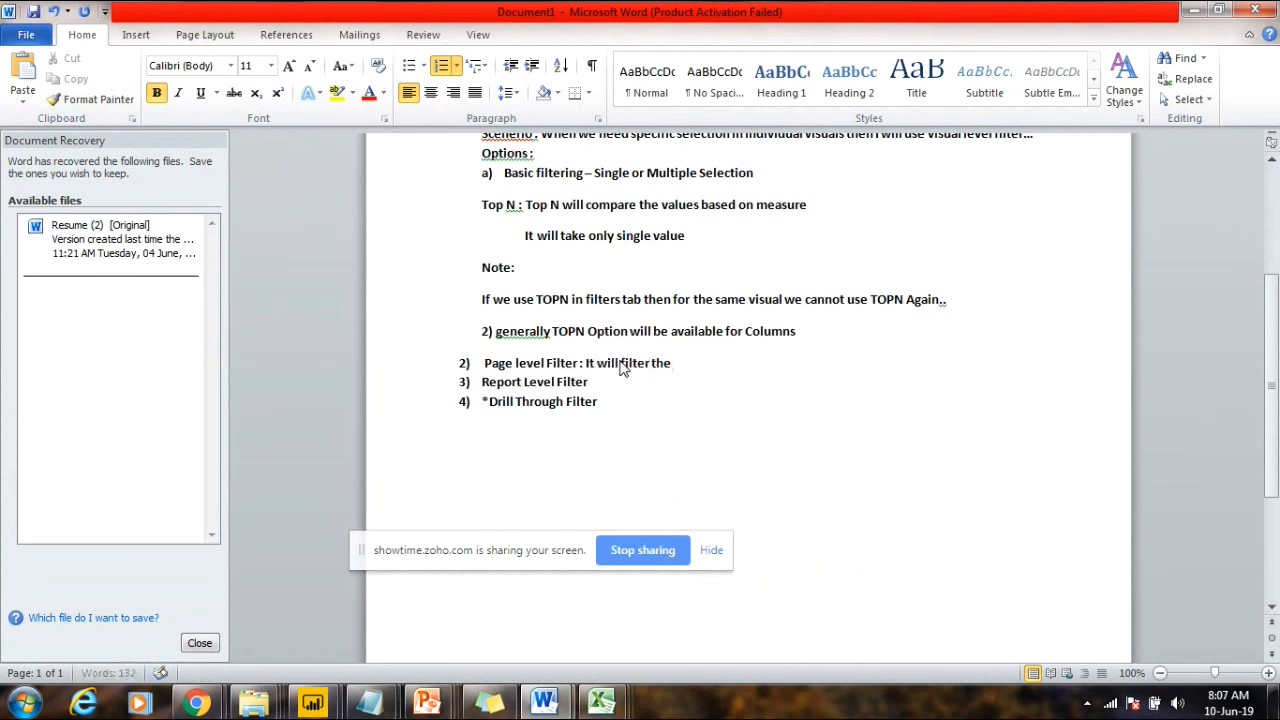
pyautogui.write(' all or existed v')
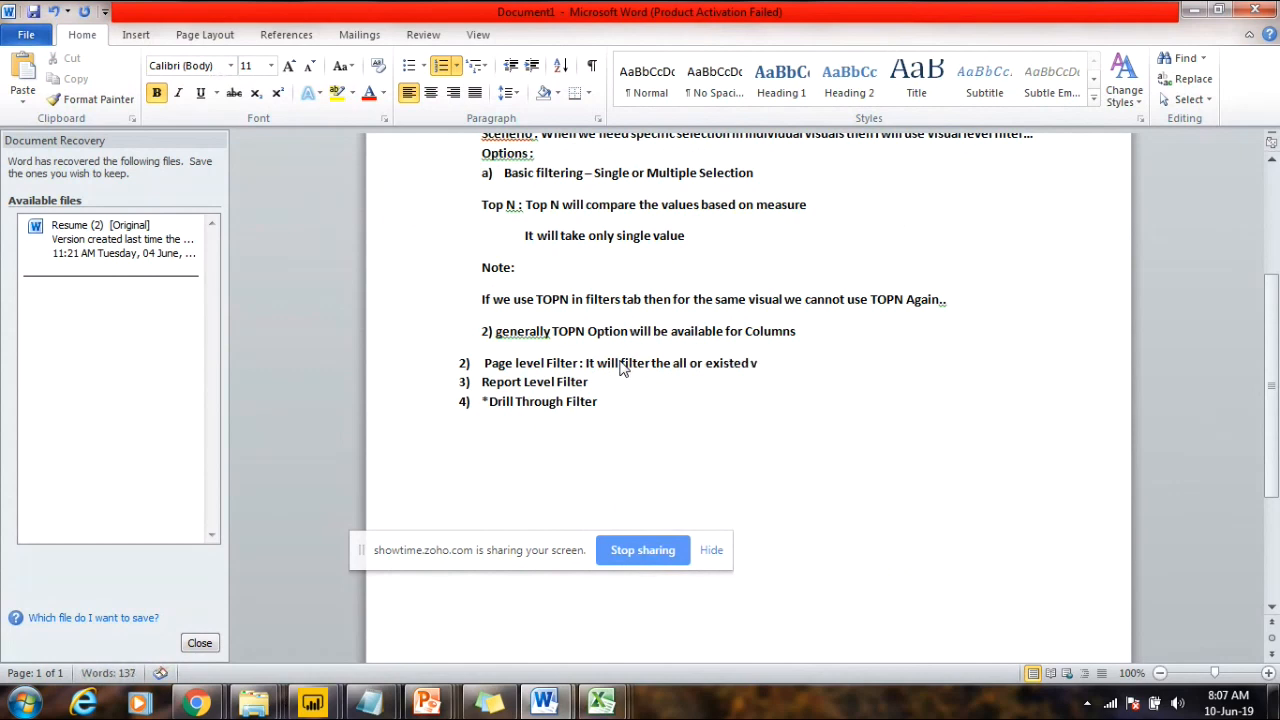
pyautogui.write('isuals in a specific page')
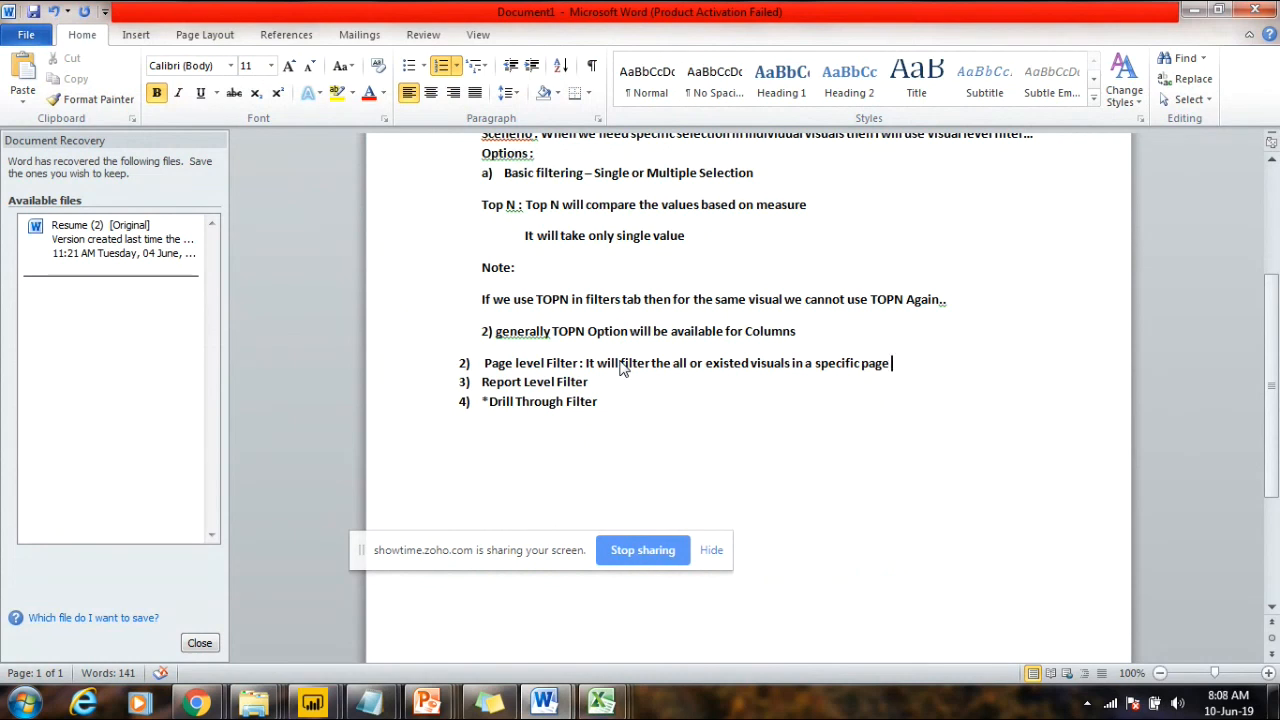
pyautogui.press('Return')
pyautogui.press('BackSpace')
# Step: Add 'Slicers : Slicer is a visual representation to filter the data' with indented 'Generally slicer will works at page level'
pyautogui.write('Sl')
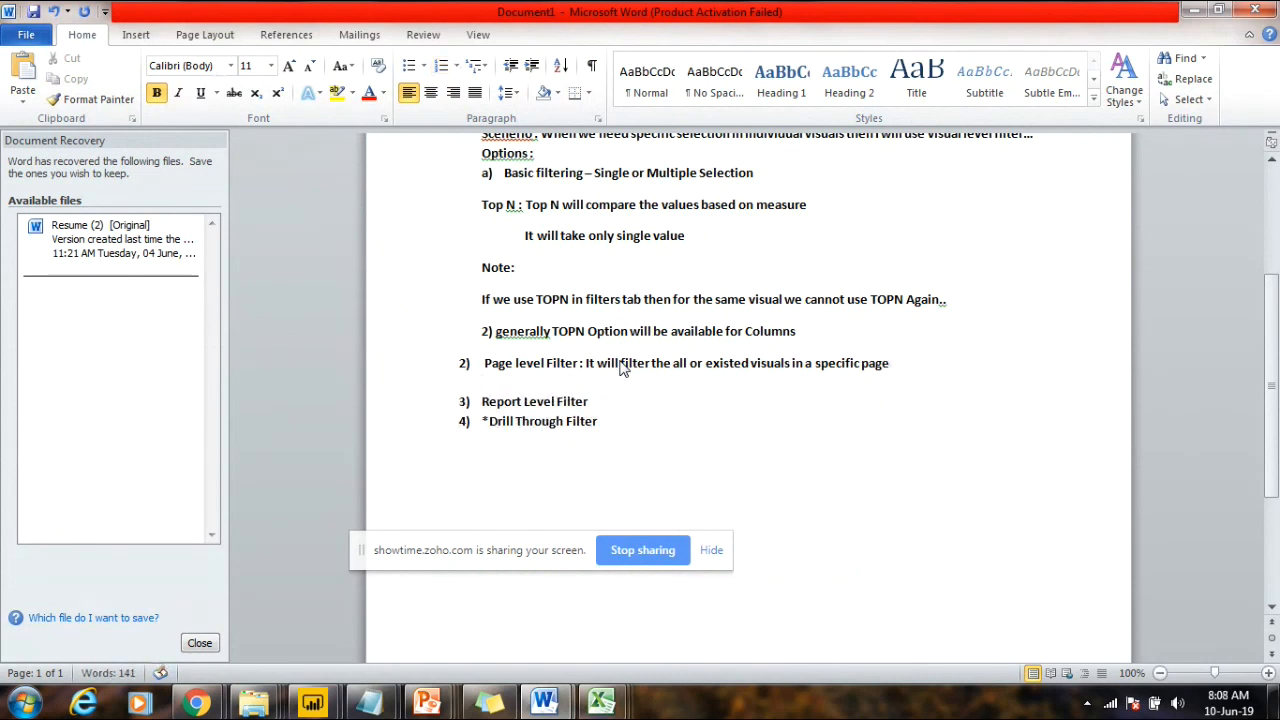
pyautogui.write('icers :')
pyautogui.write('Slicer is a vis')
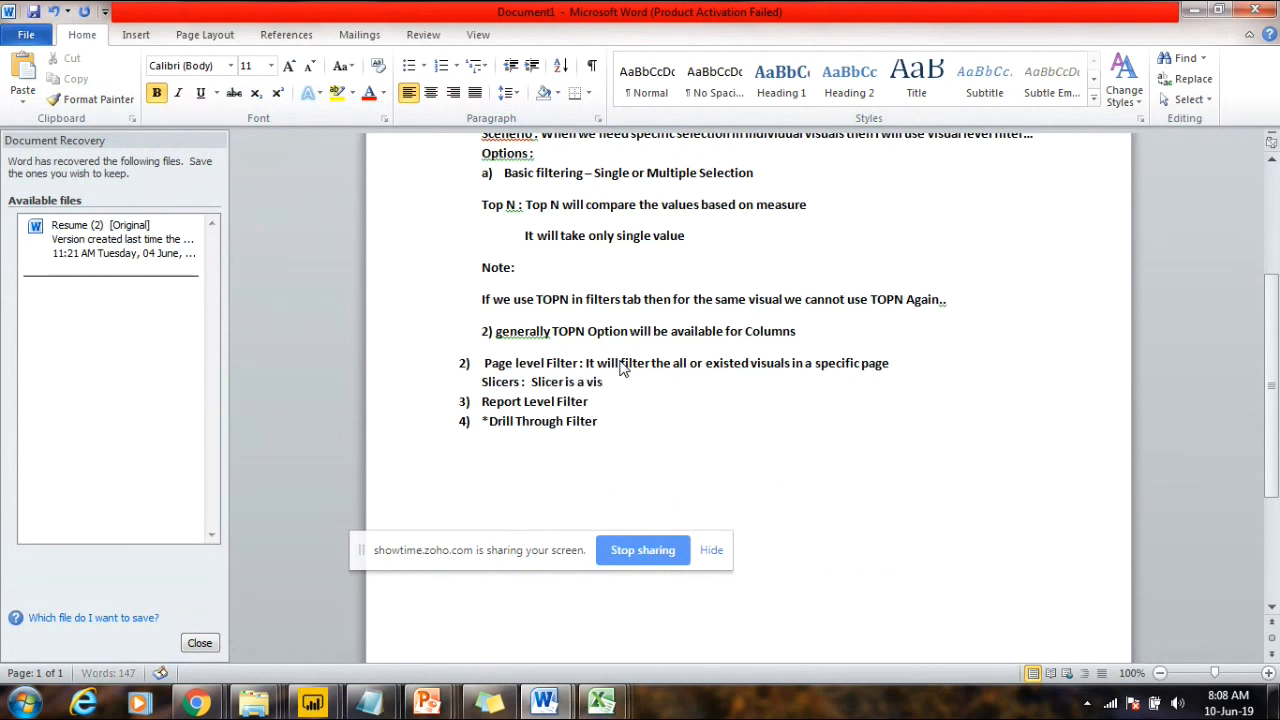
pyautogui.write('ual repre')
pyautogui.write('sentation to filter the data')
pyautogui.press('Return')
pyautogui.press('Tab')
pyautogui.write('Sli')
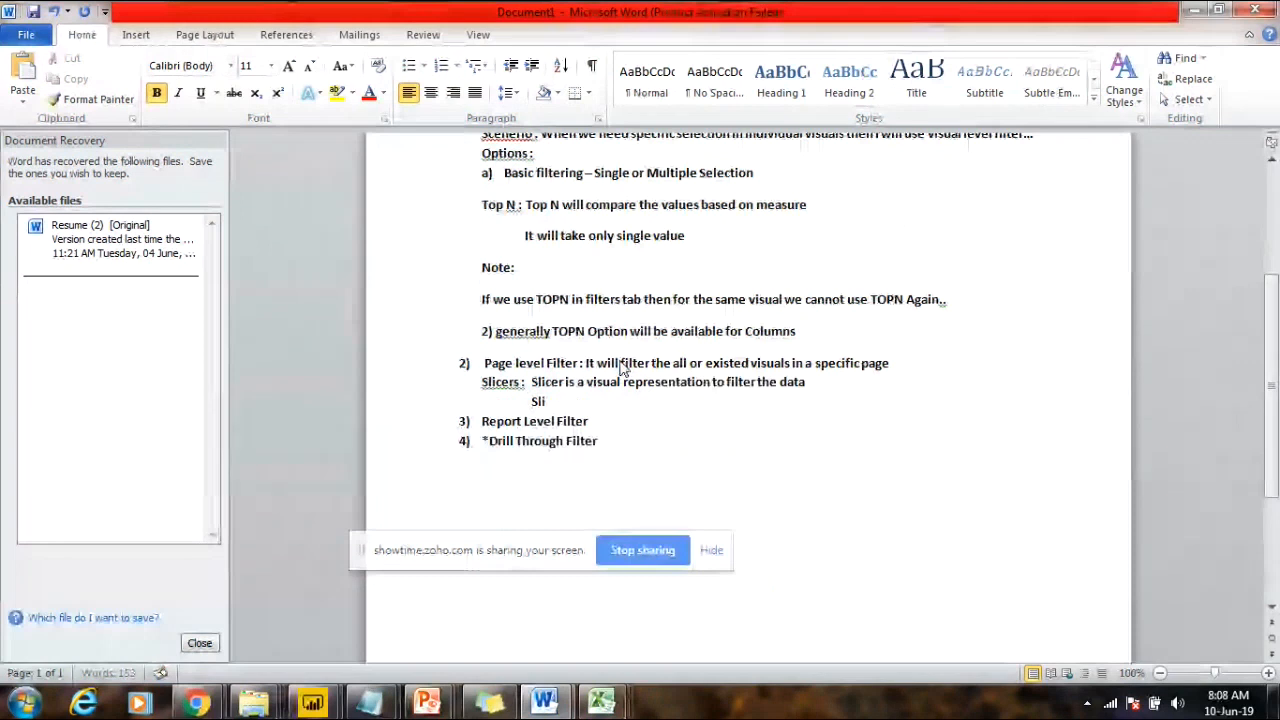
pyautogui.press('BackSpace')
pyautogui.press('BackSpace')
pyautogui.press('BackSpace')
pyautogui.write('G')
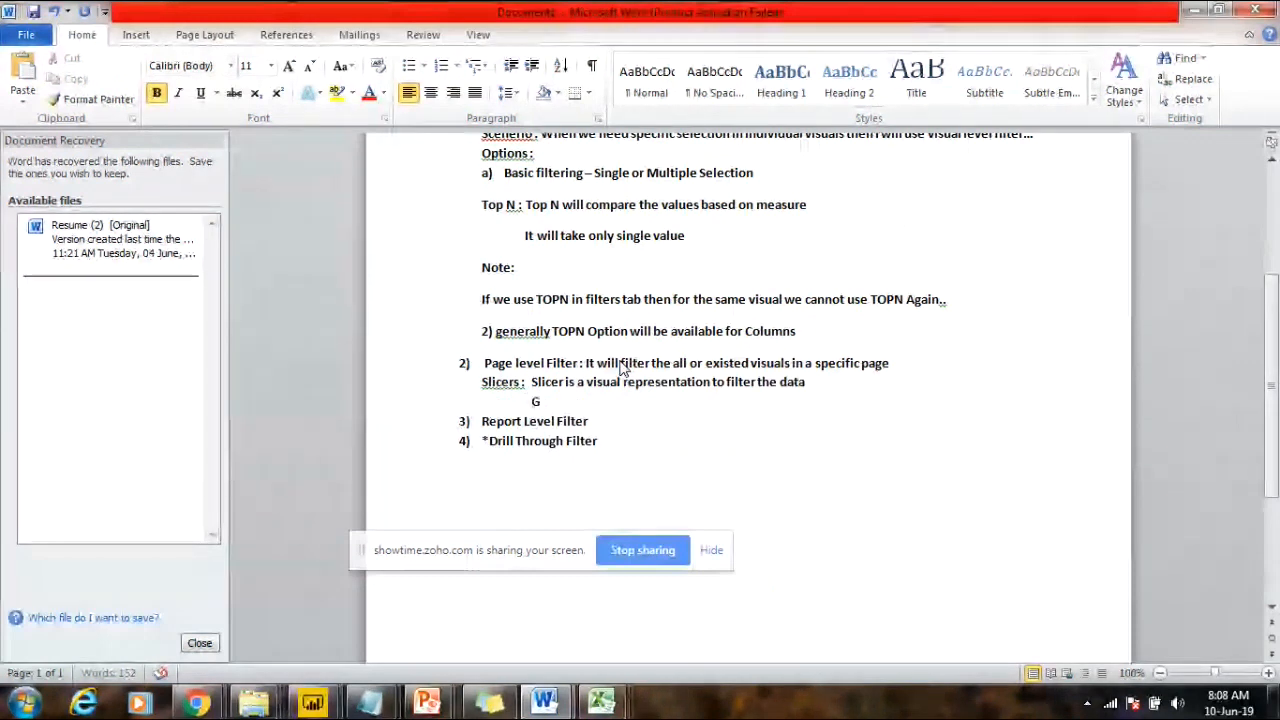
pyautogui.write('eneral')
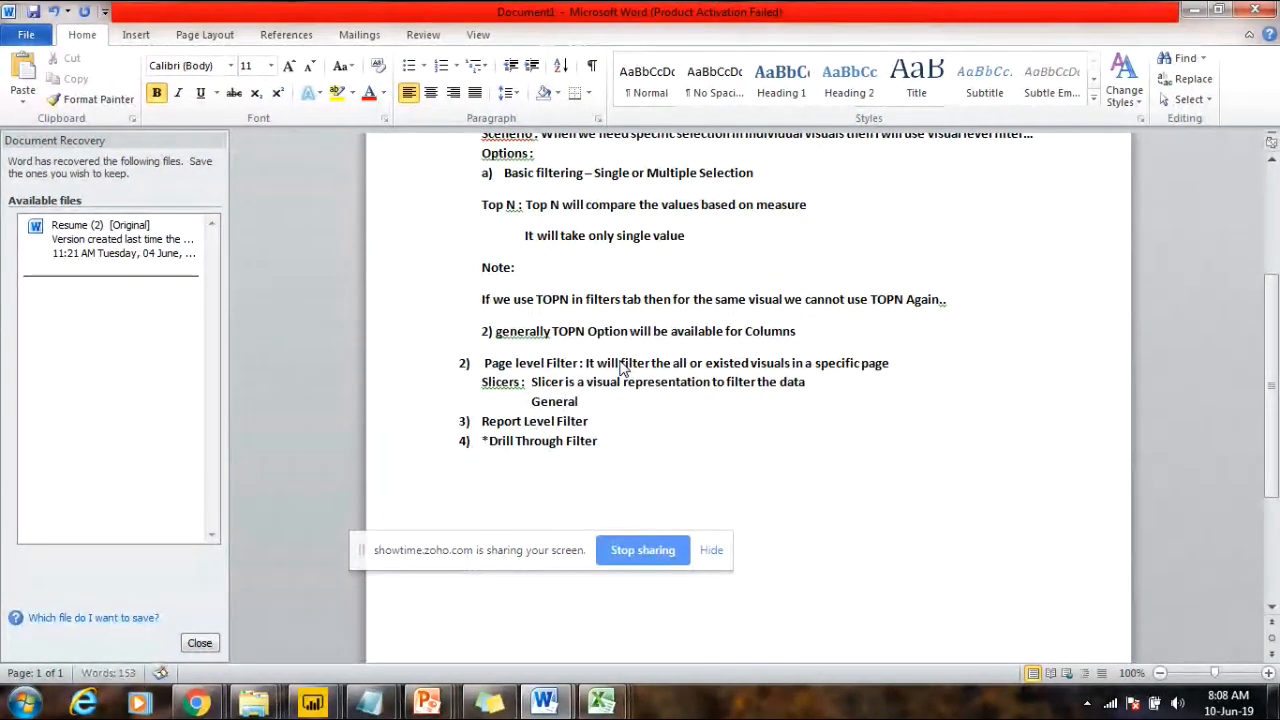
pyautogui.write('ly slicer')
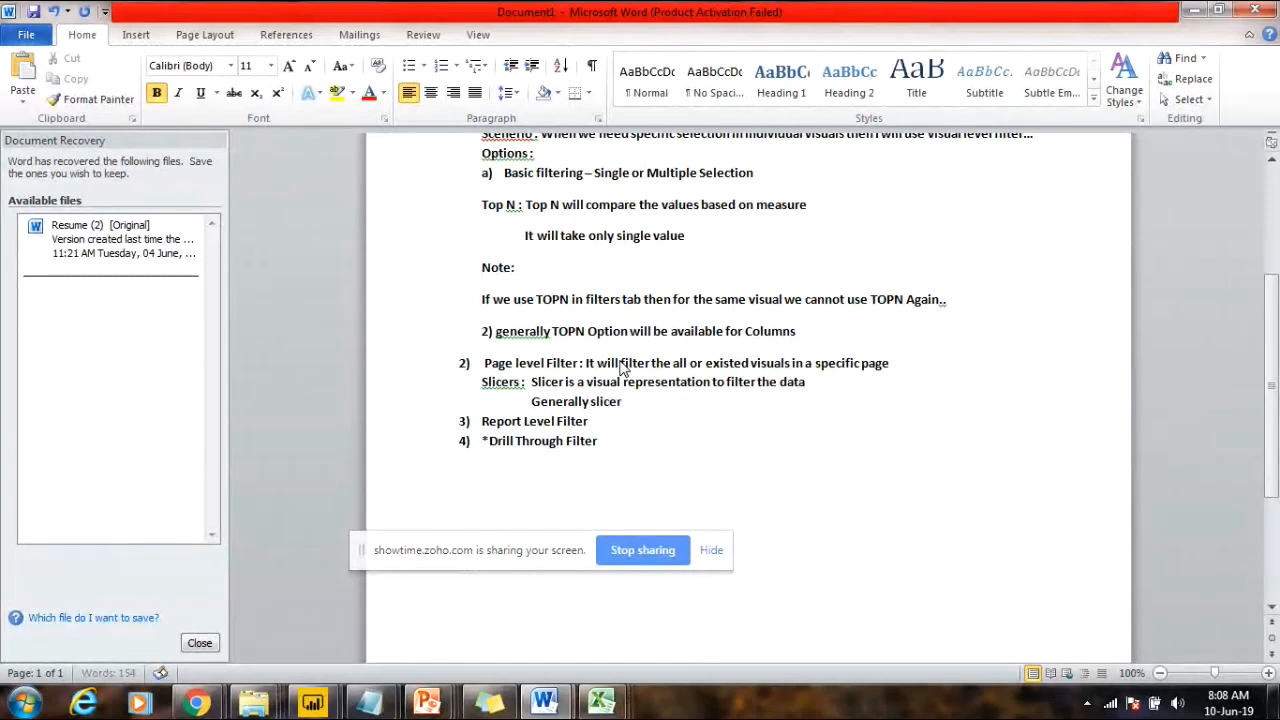
pyautogui.write(' will works at page level')
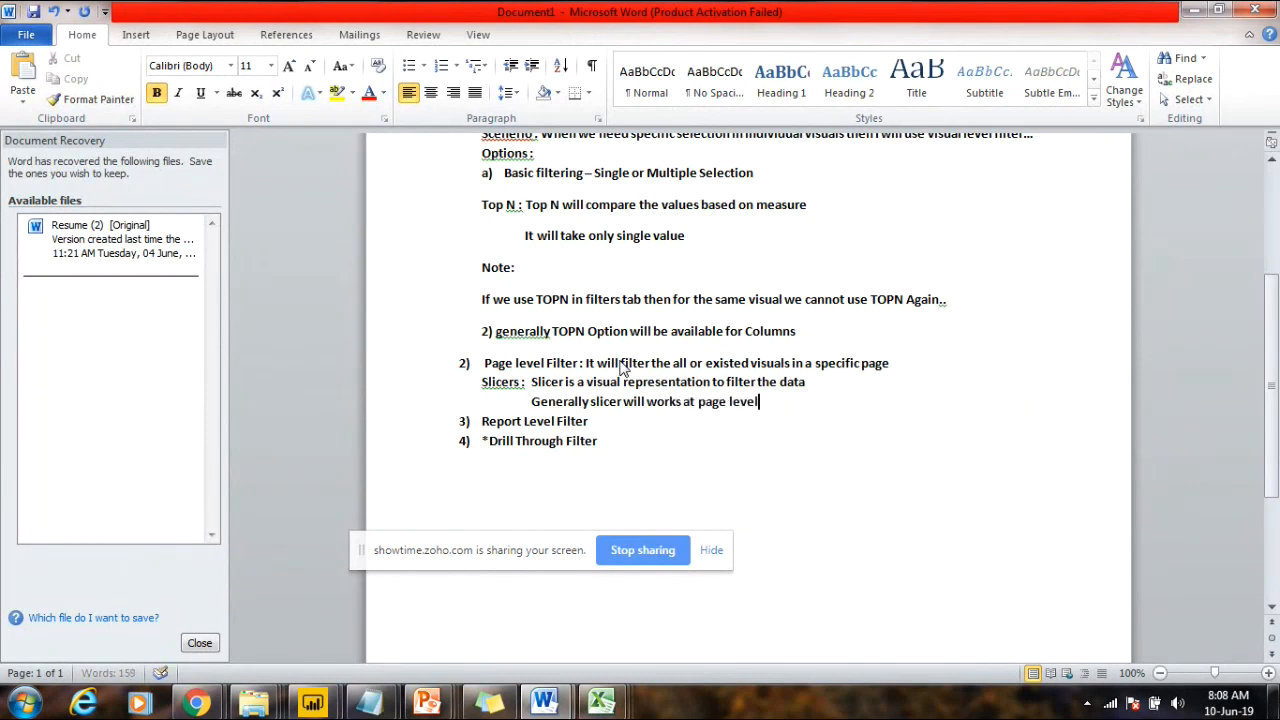
pyautogui.press('Return')
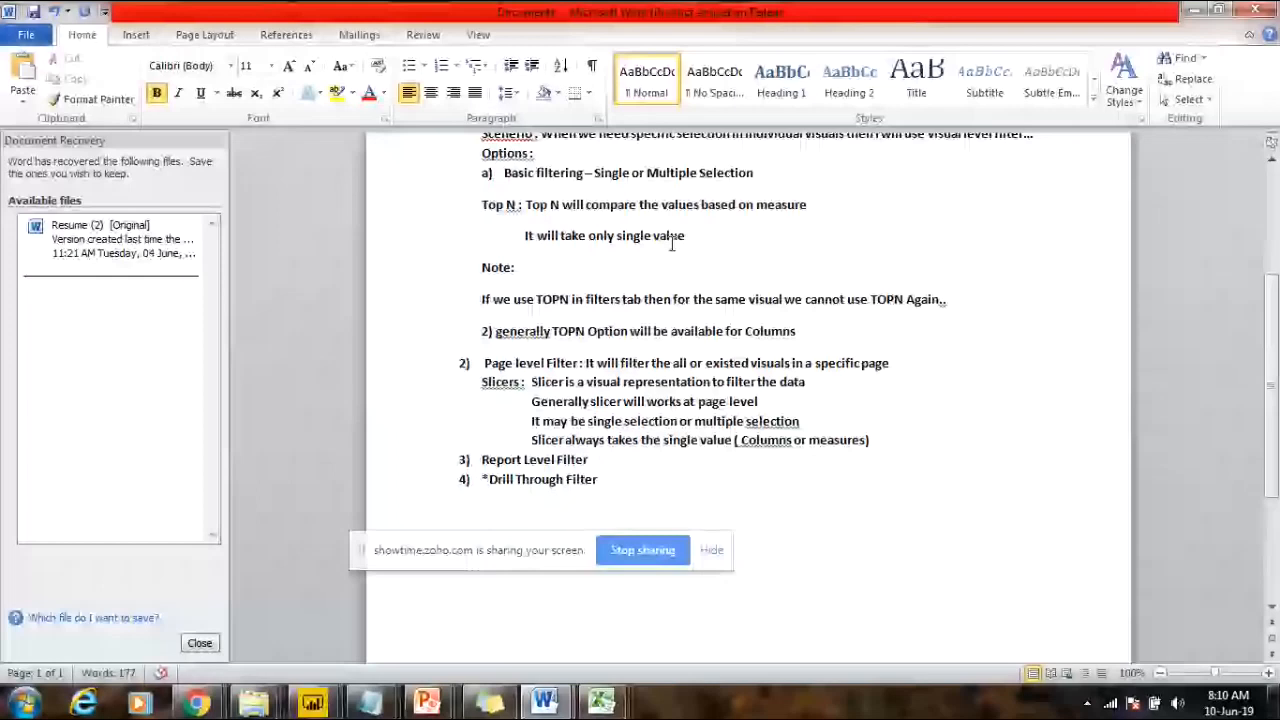
# Step: Select the four Slicers note lines in the Word document
pyautogui.moveTo(481, 382); pyautogui.dragTo(885, 444)
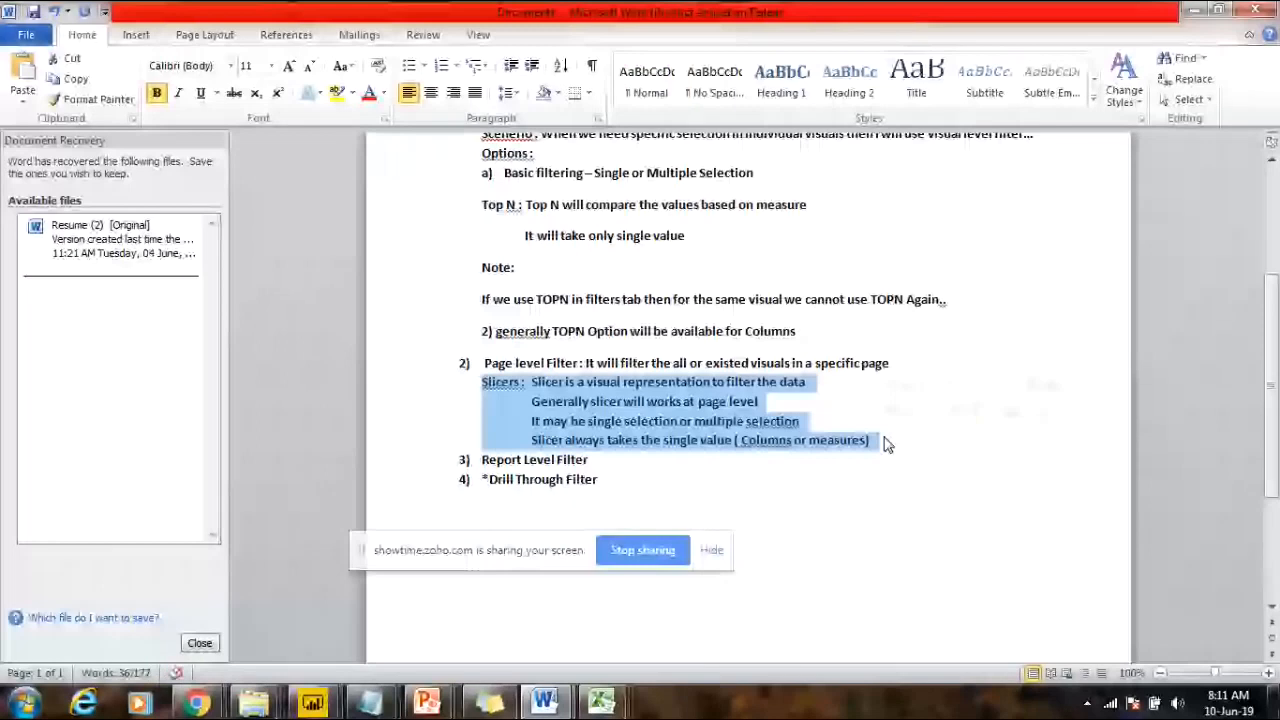
pyautogui.moveTo(481, 382); pyautogui.dragTo(600, 495)
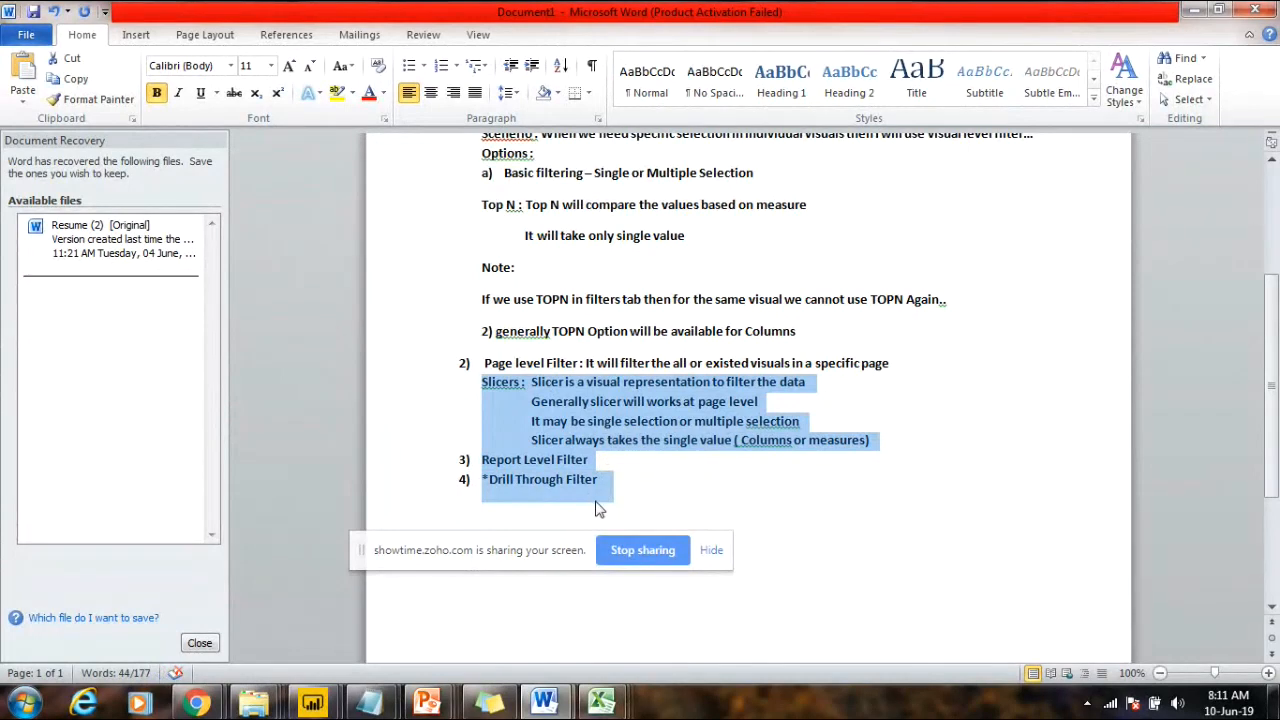
pyautogui.click(597, 508)
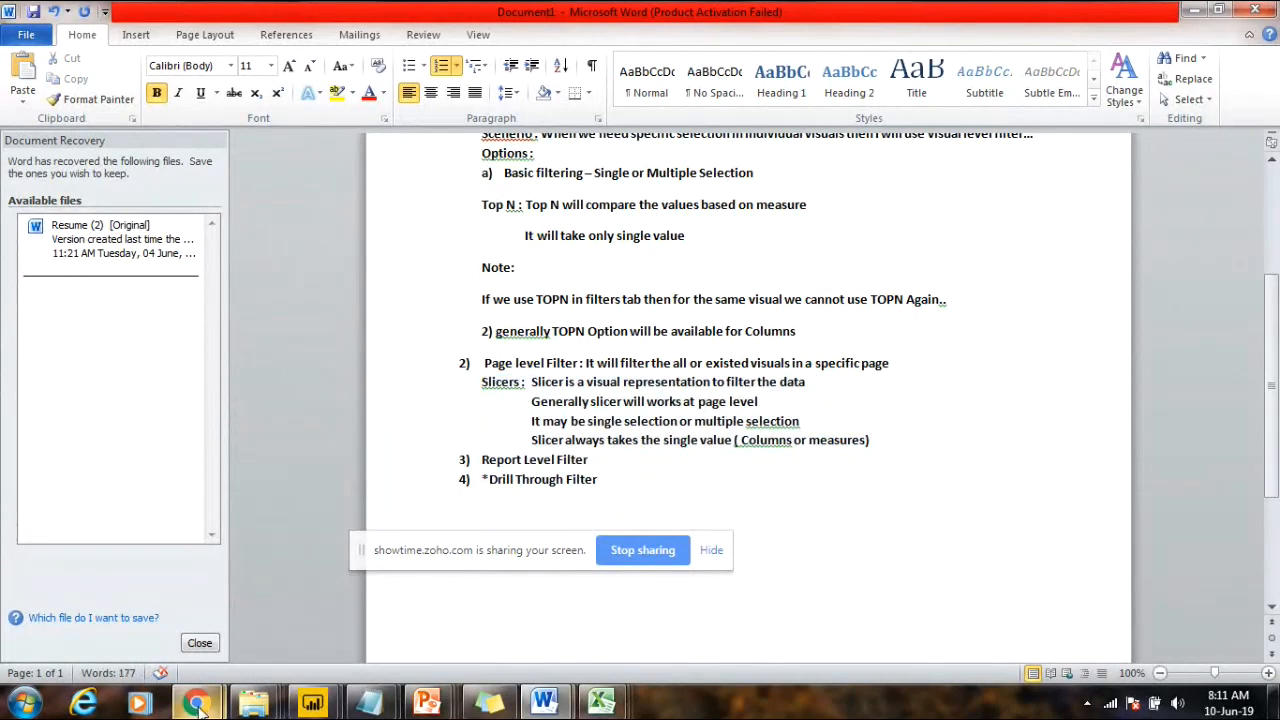
pyautogui.moveTo(200, 708)
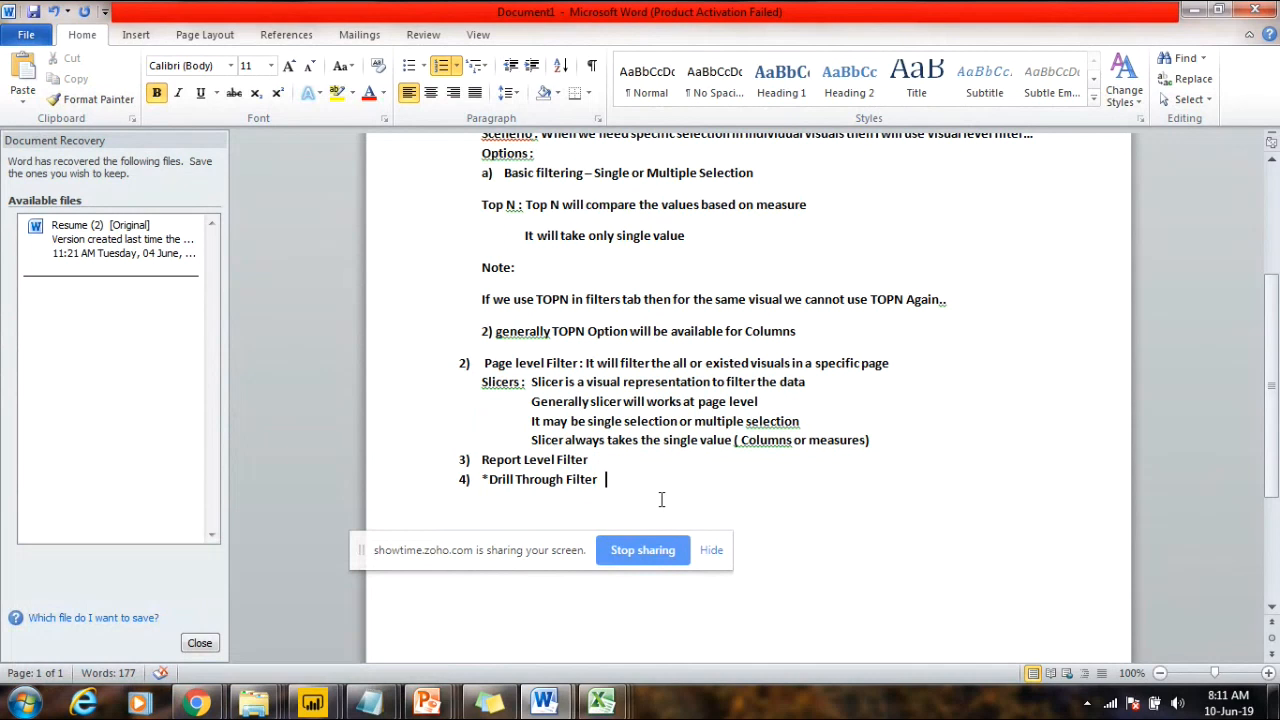
pyautogui.click(877, 444)
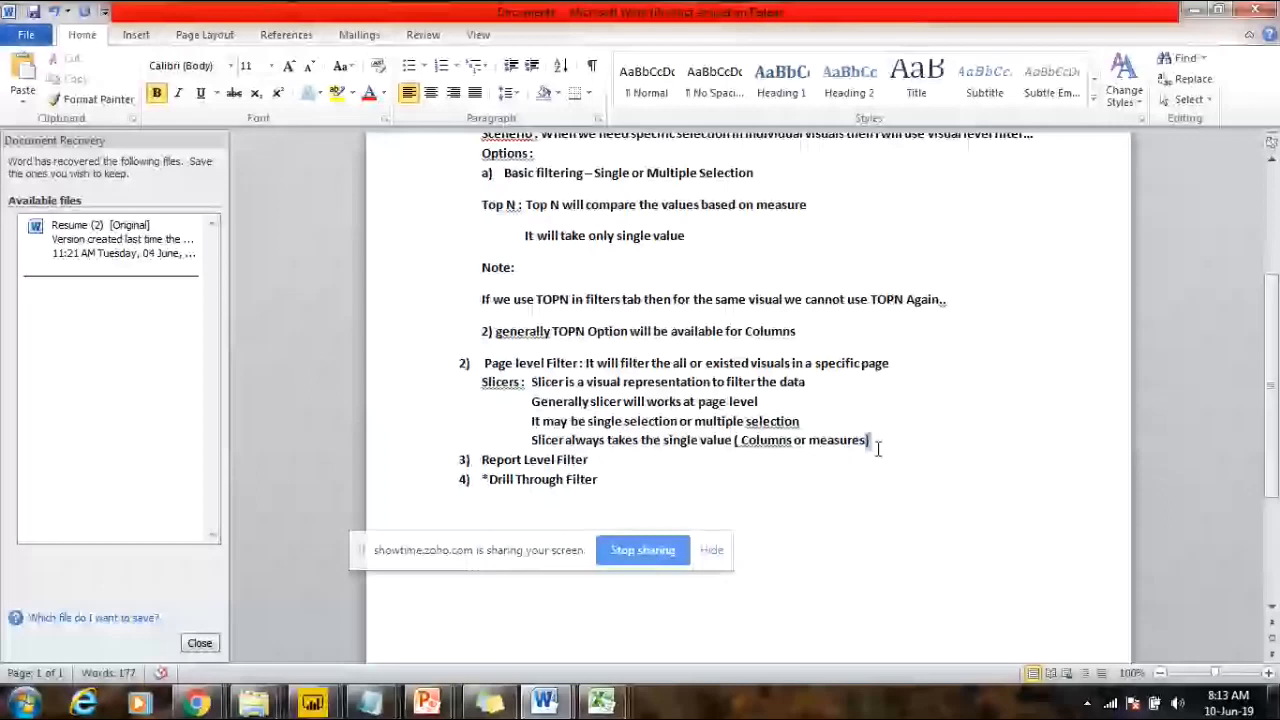
pyautogui.moveTo(878, 448); pyautogui.dragTo(472, 392)
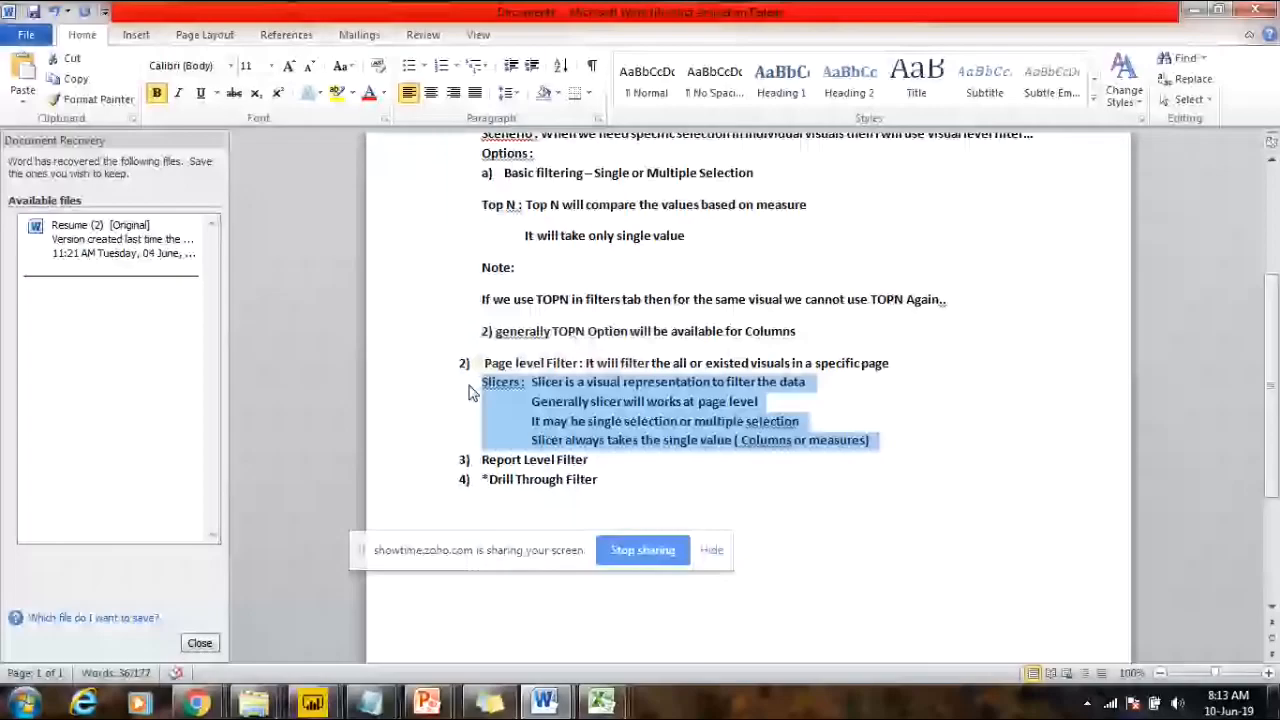
# Step: End the Zoho ShowTime live session and confirm End session
pyautogui.hotkey('alt', 'Tab')
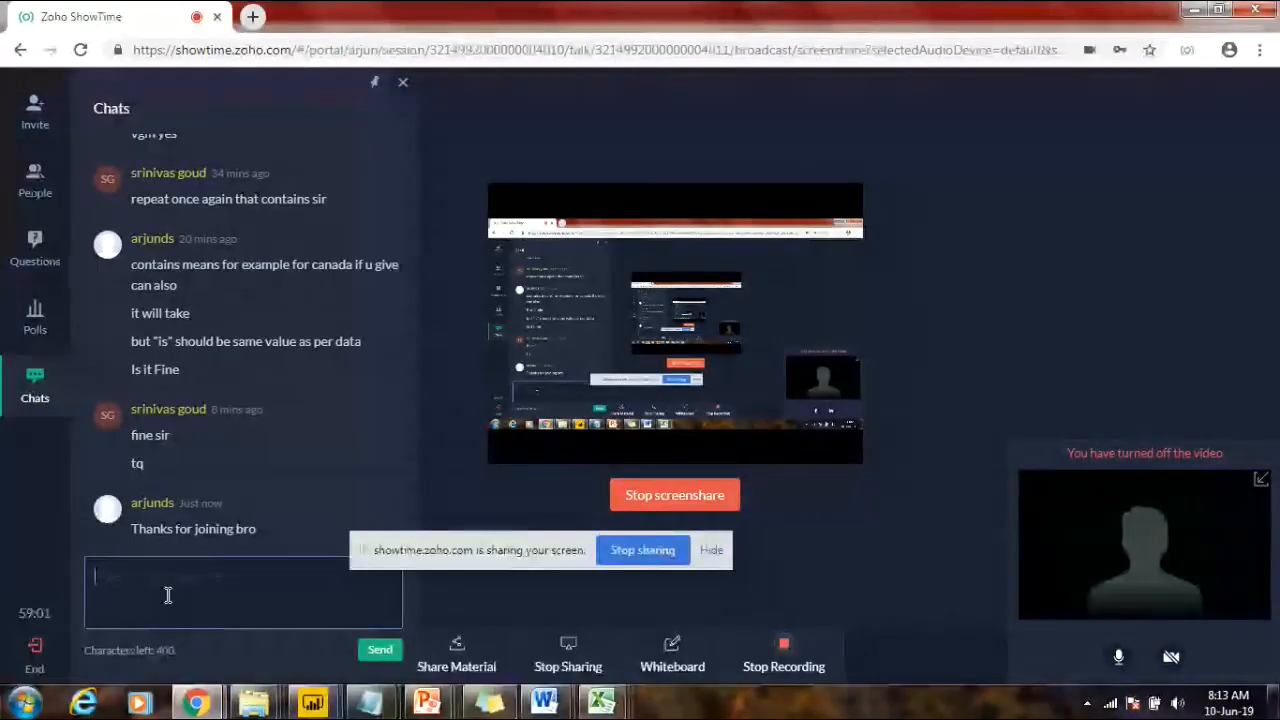
pyautogui.click(33, 648)
pyautogui.click(800, 458)
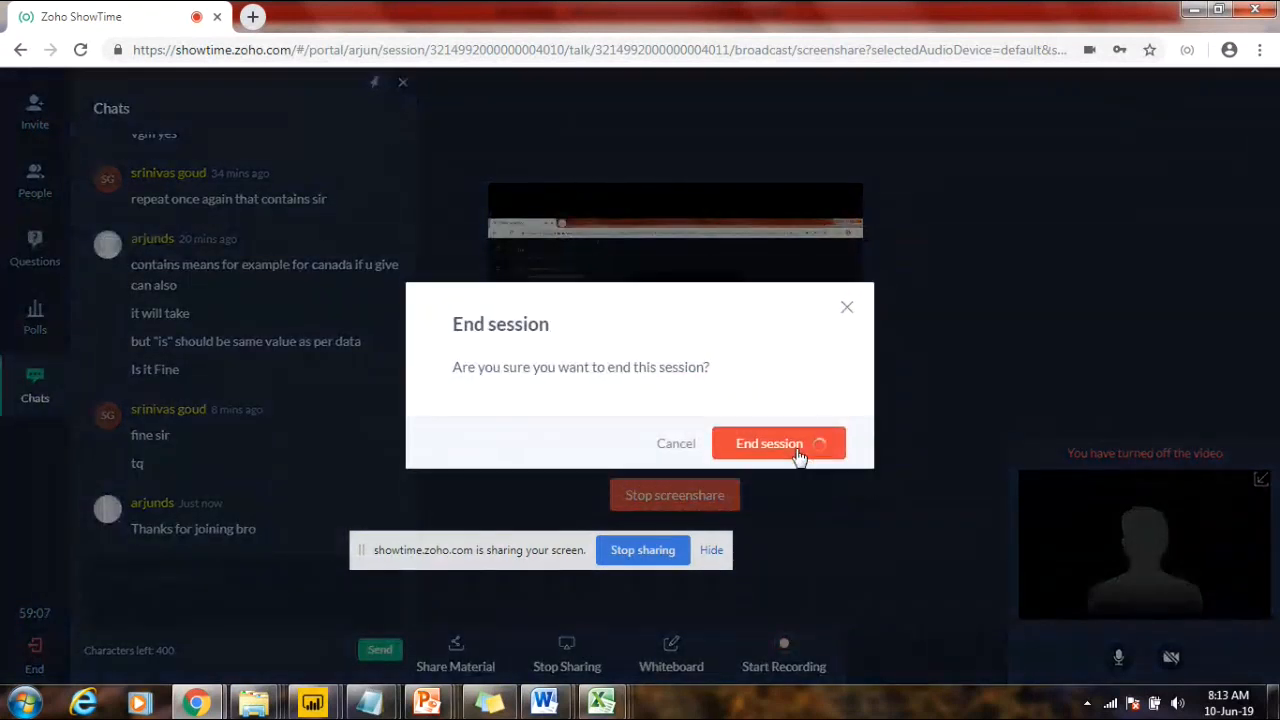